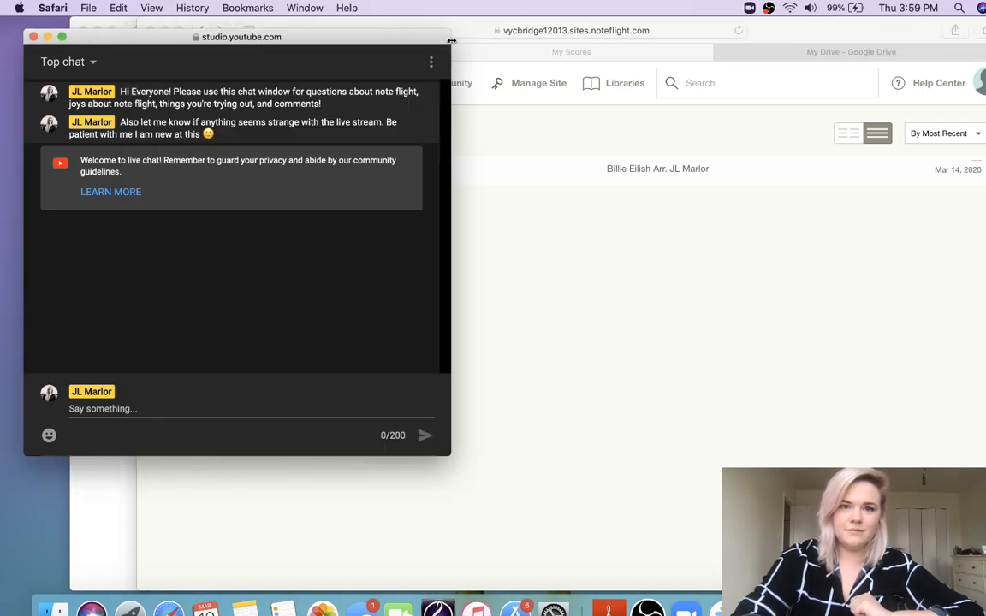
Make the live chat window narrower and taller and move it clear of the Noteflight score list
left_click_drag(451, 40, 382, 40)
left_click_drag(259, 39, 241, 30)
left_click_drag(270, 439, 237, 580)
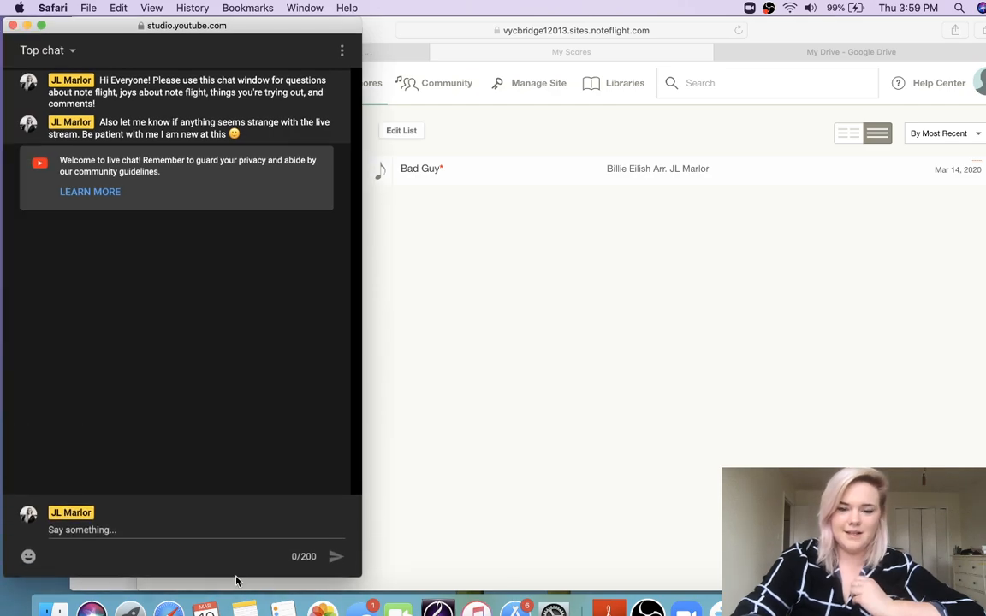
Check the live stream's status in YouTube Studio and return to the My Scores page in Noteflight
left_click(383, 578)
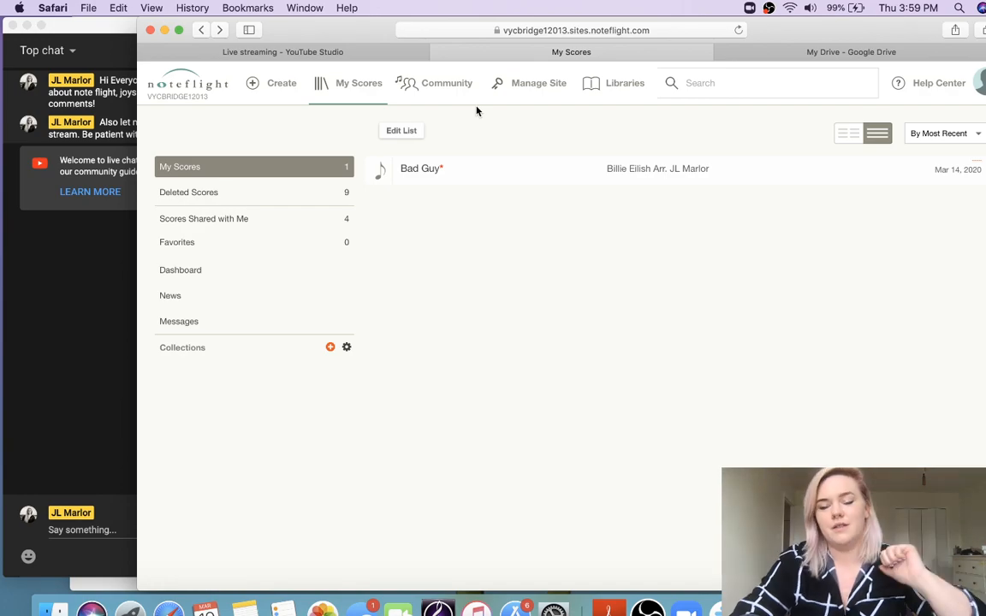
left_click(352, 57)
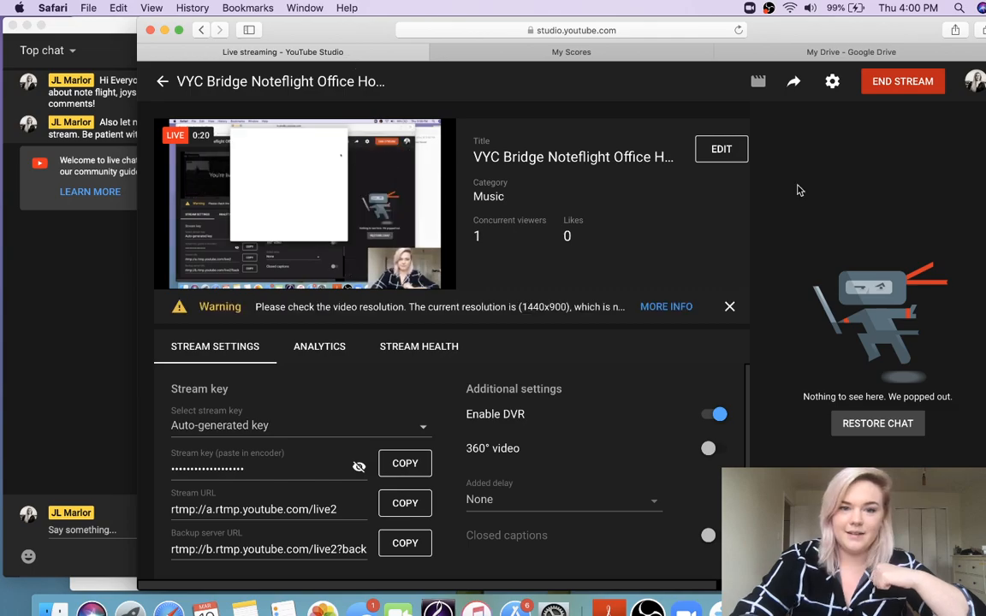
left_click(589, 51)
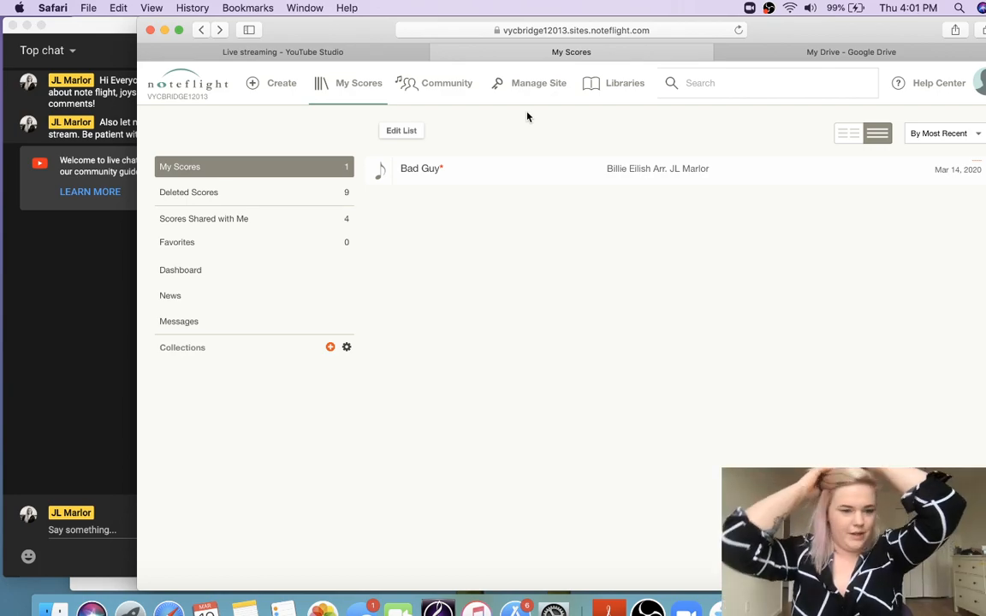
Post a short greeting in the live chat that gives the host's first name and ends with a smiley
left_click(34, 306)
left_click(84, 530)
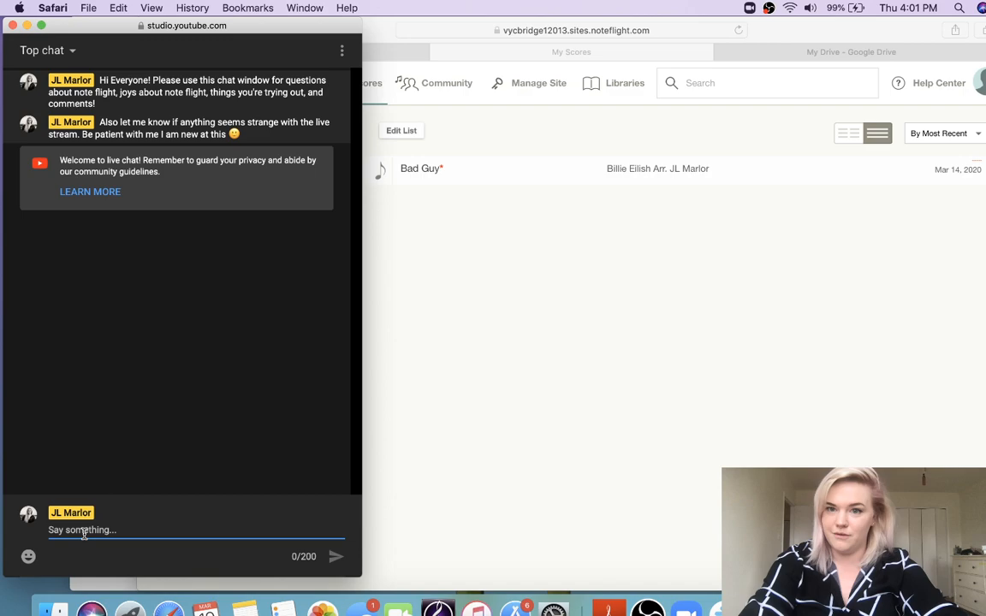
type("Hi! I")
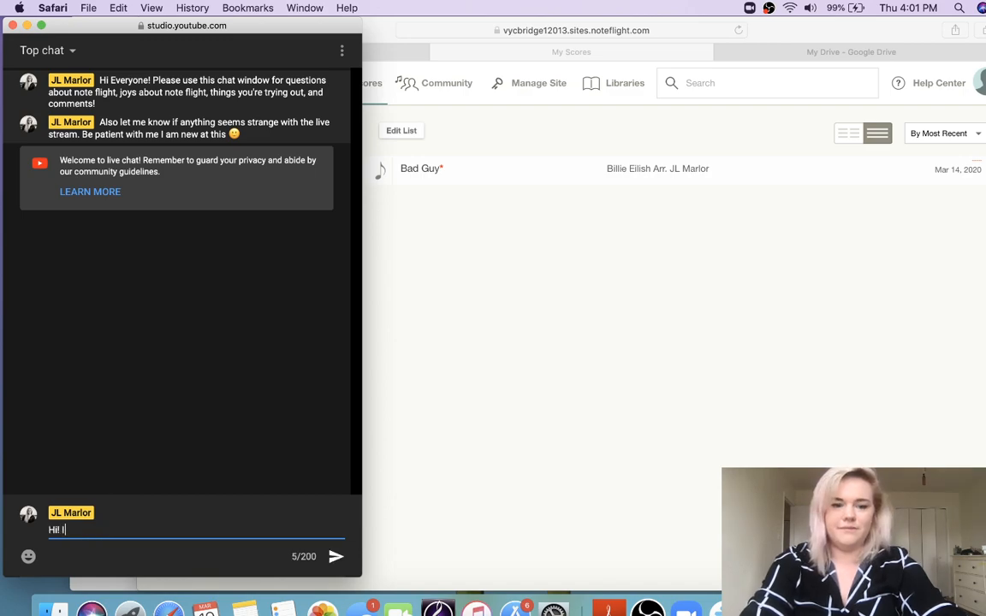
type("t's Jess")
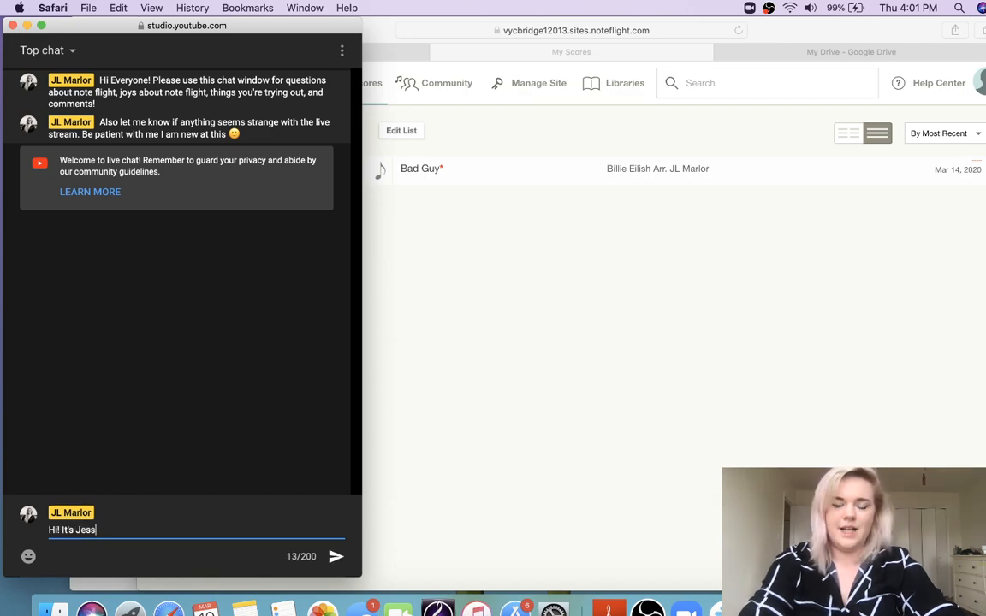
type(" :)")
key("Return")
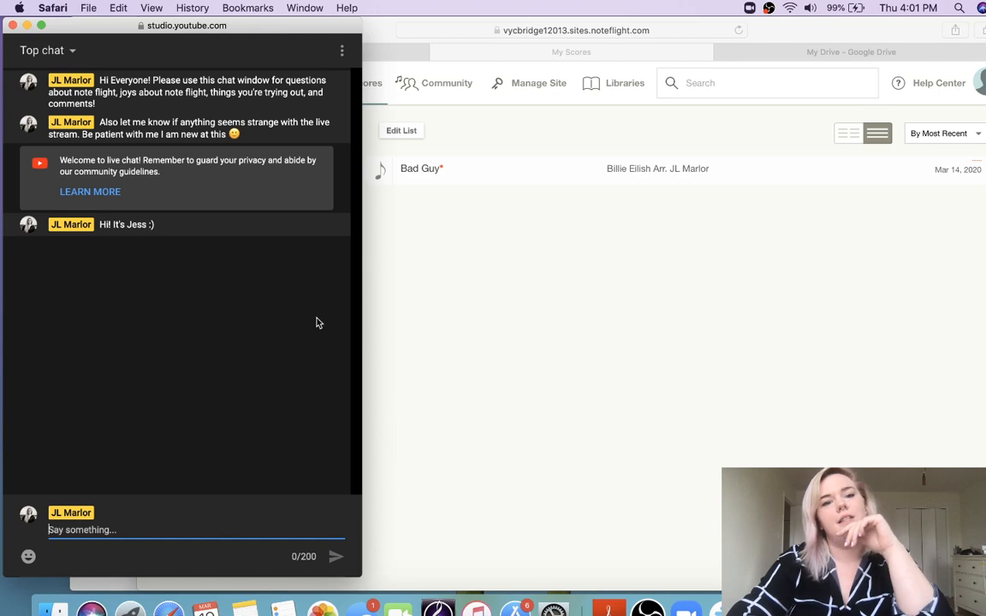
Reload the Noteflight My Scores page and check the stream's concurrent viewers in YouTube Studio before returning to the scores
left_click(511, 324)
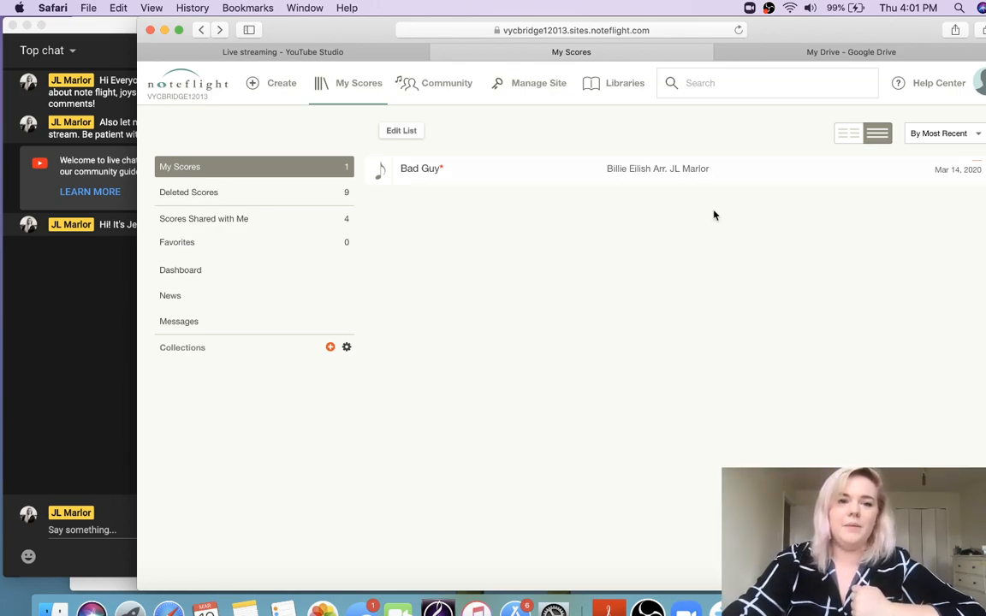
left_click(360, 81)
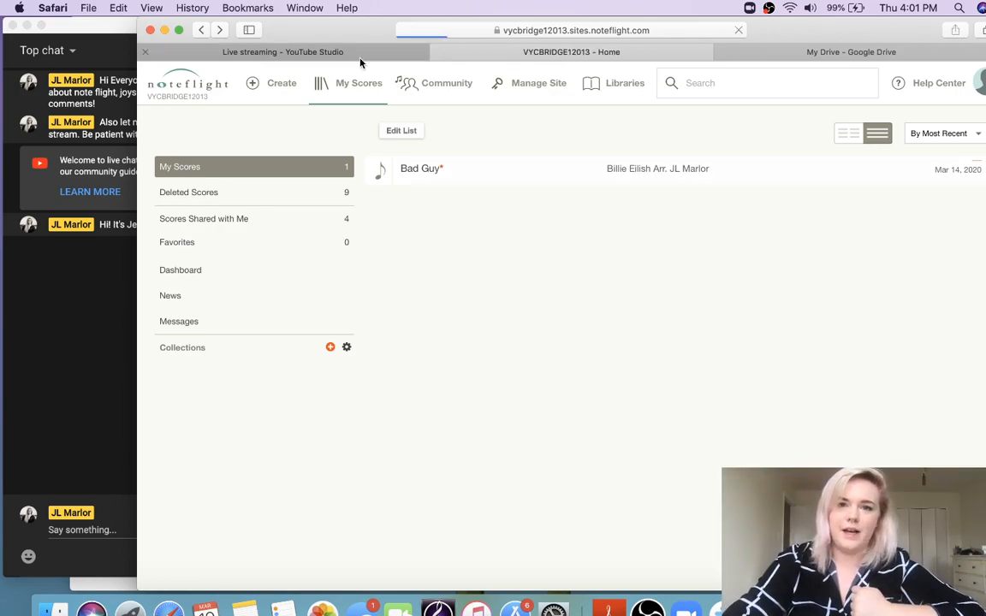
left_click(360, 56)
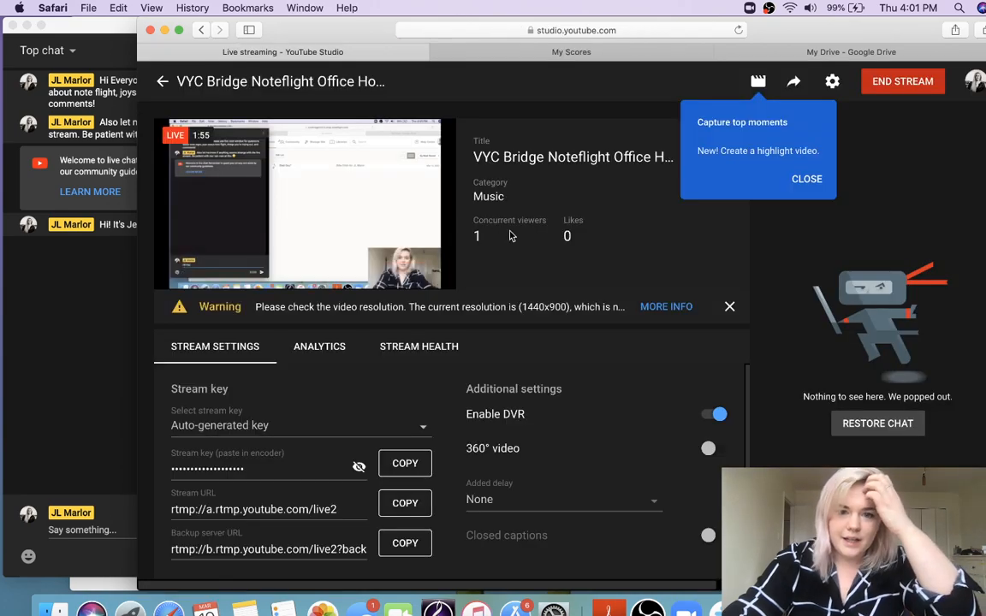
left_click(549, 53)
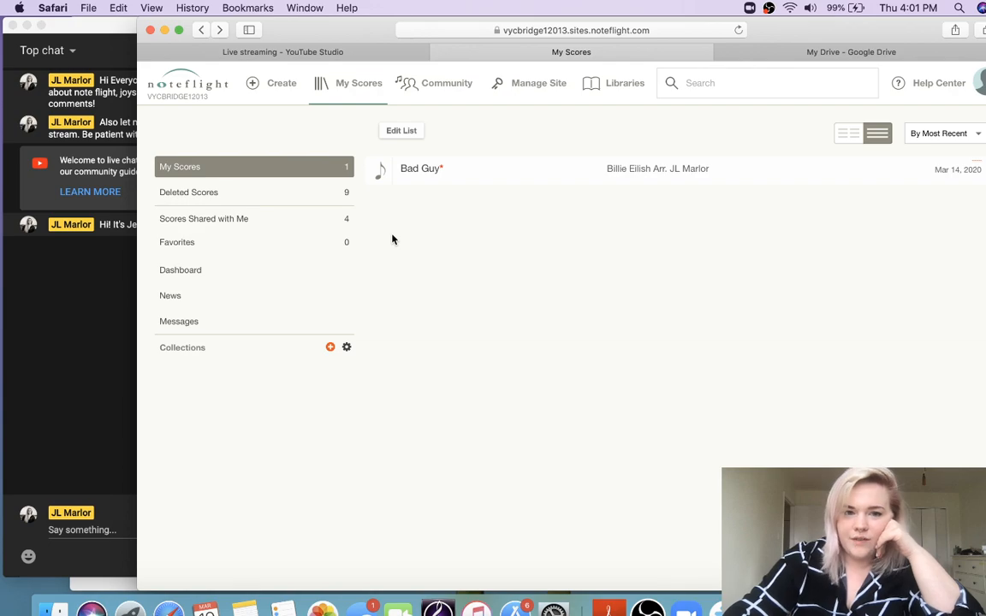
Create a new score from the blank Piano score sheet
left_click(275, 83)
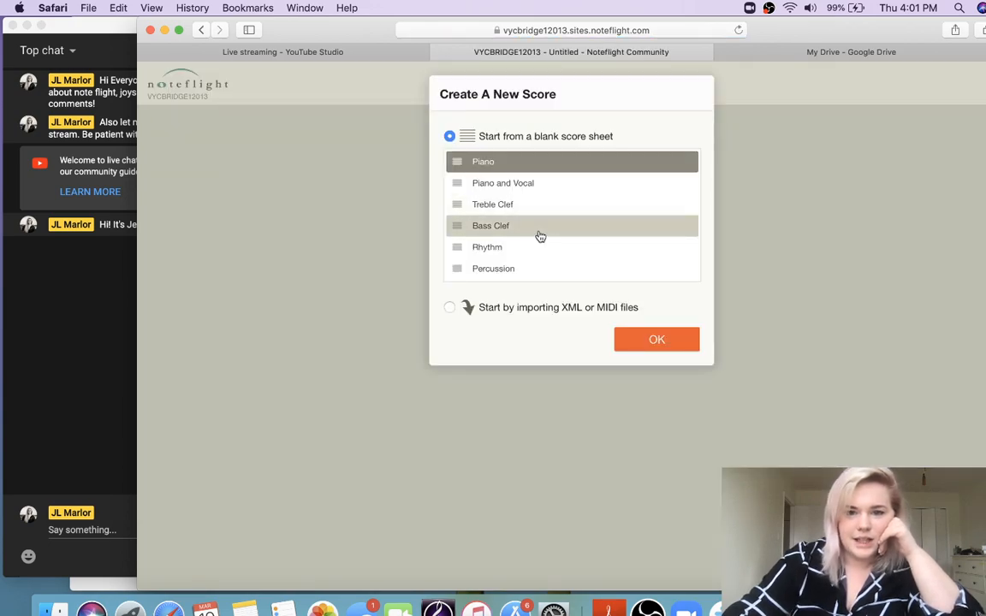
scroll(540, 236, "down", 10)
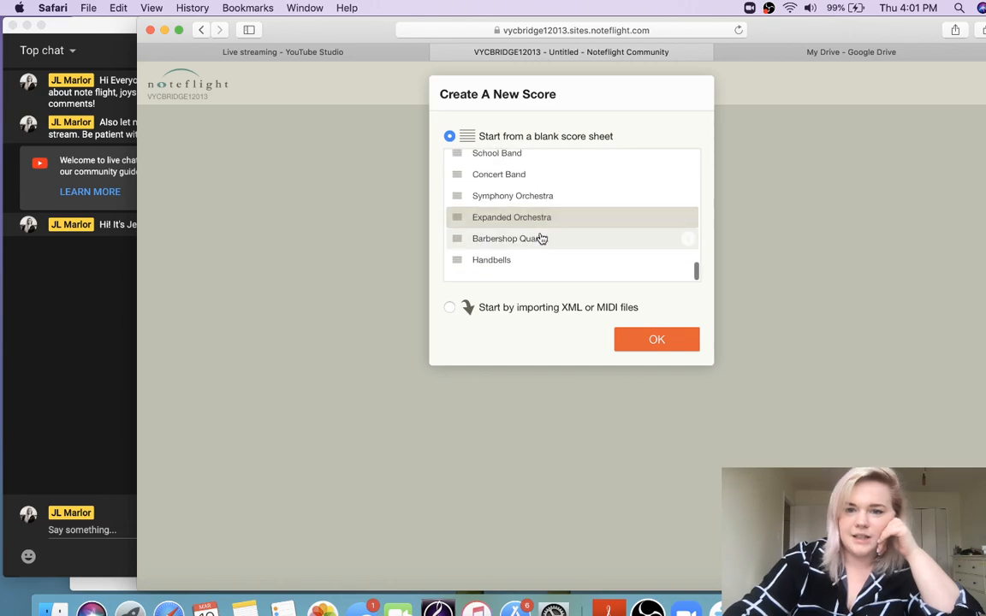
scroll(540, 236, "up", 10)
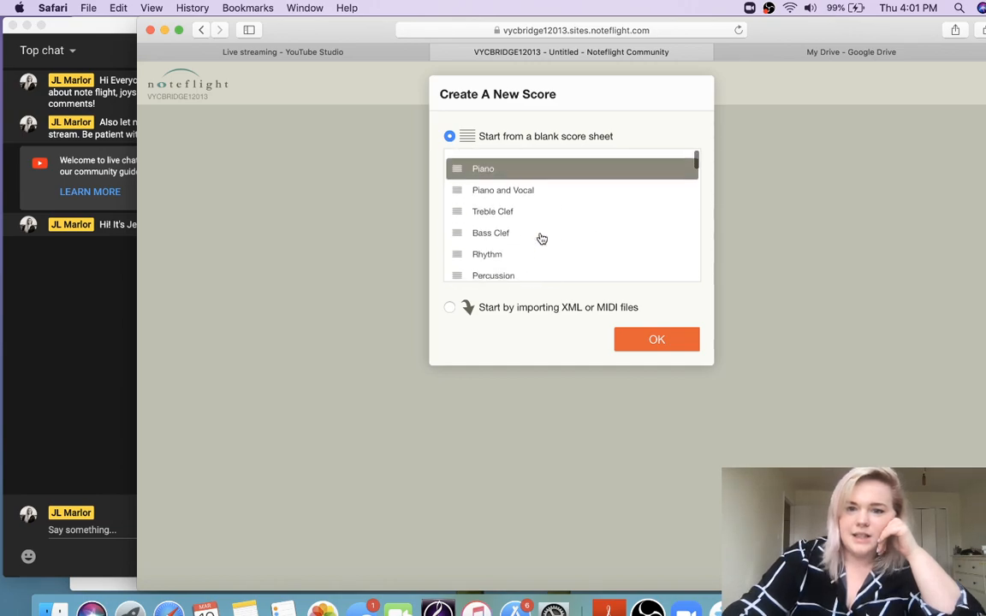
left_click(657, 340)
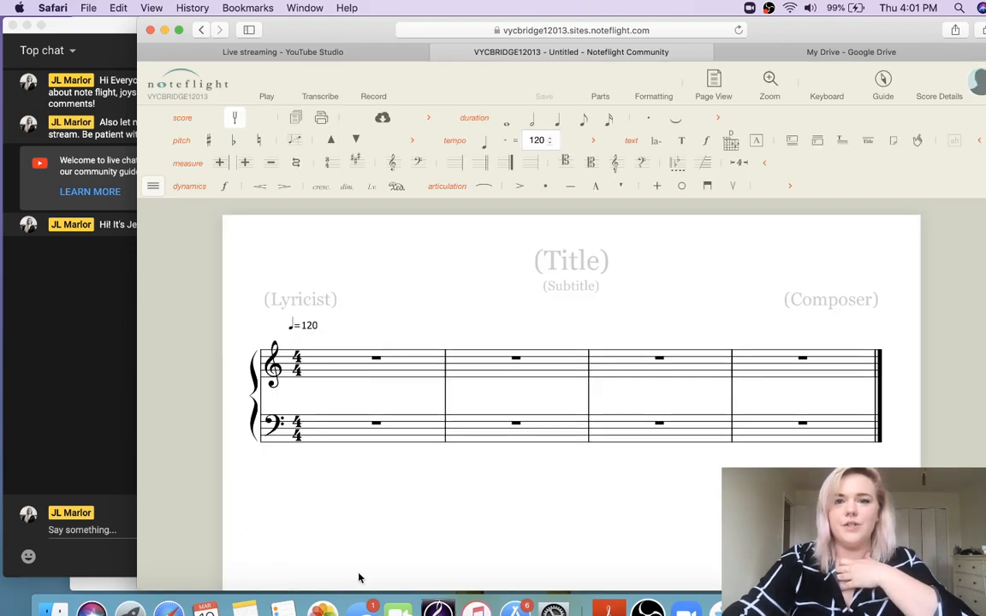
Look over the blank piano score, check the YouTube Studio stream page, and return to the score
scroll(408, 419, "down", 3)
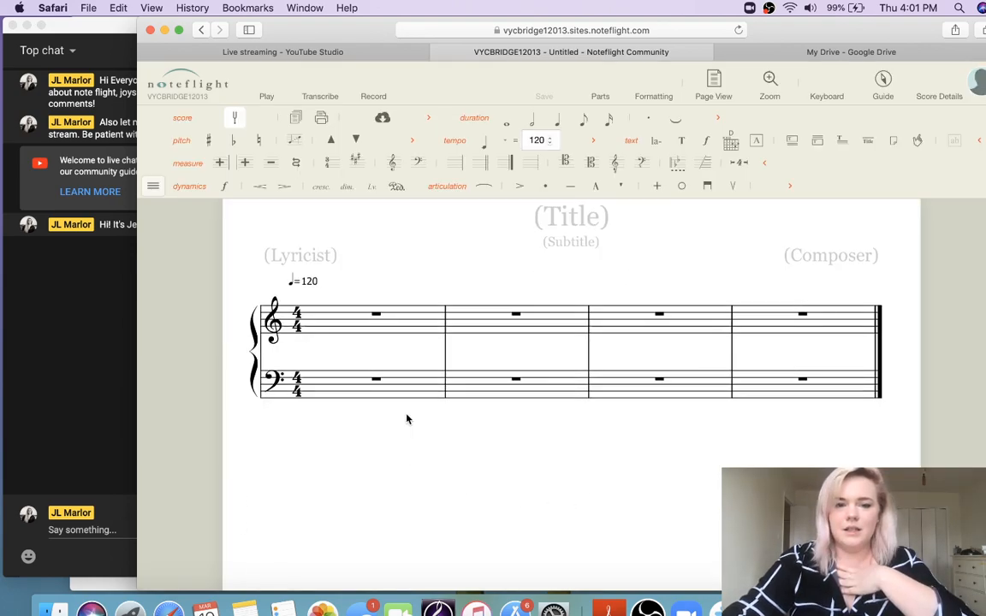
scroll(407, 419, "up", 3)
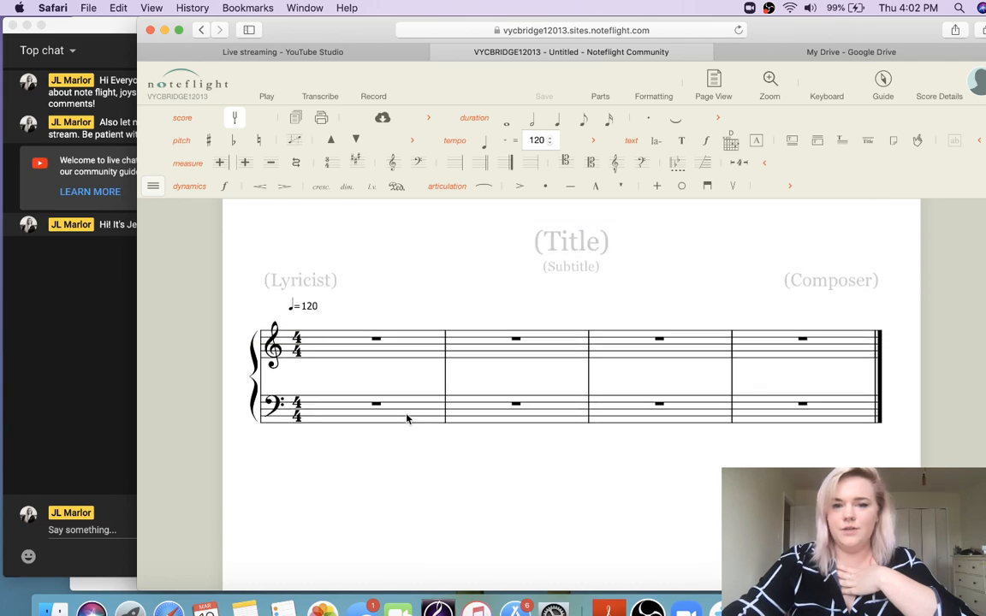
left_click(296, 51)
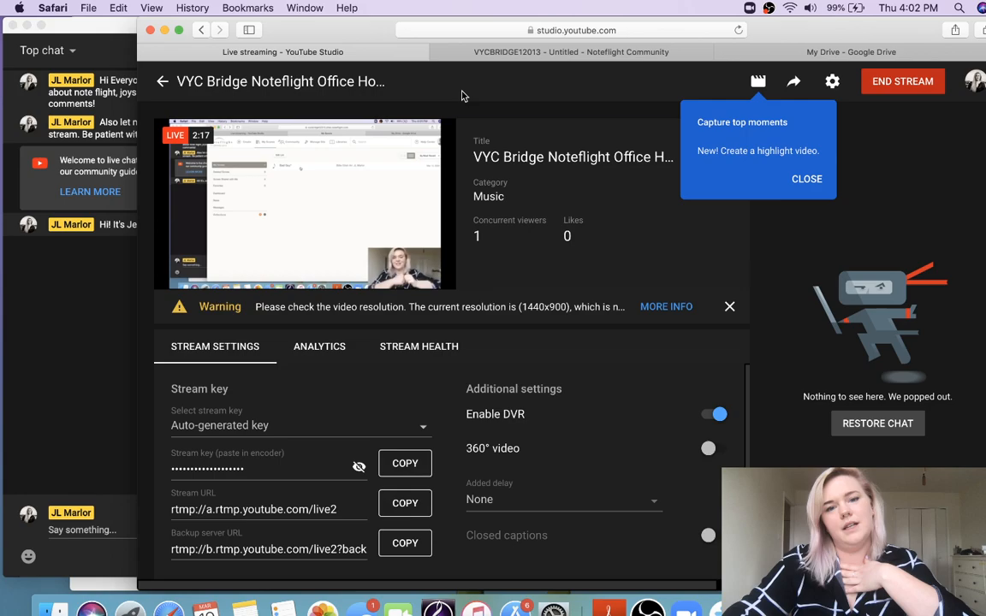
left_click(502, 56)
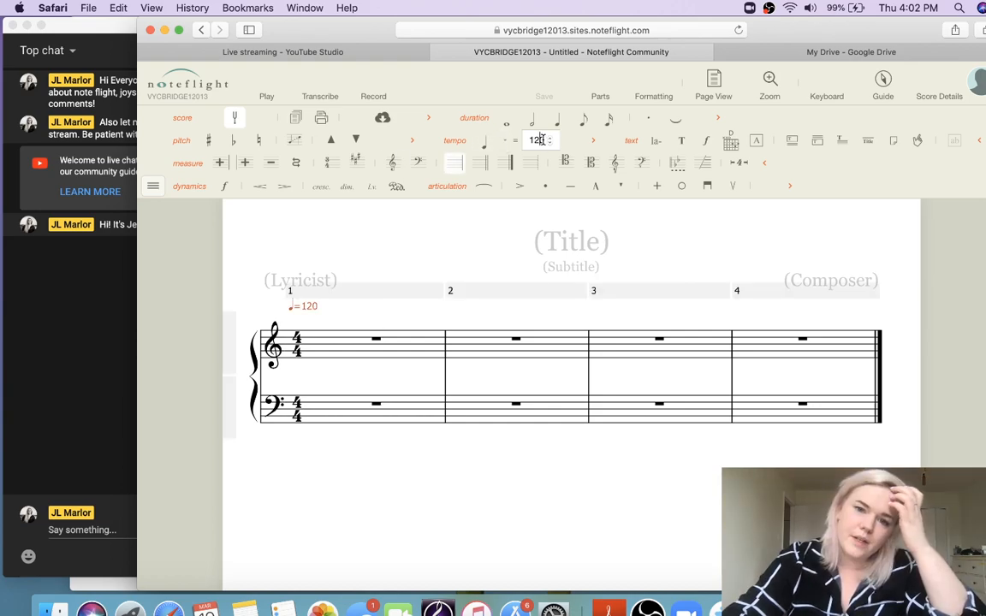
Set the score's opening tempo to 165 and delete the extra tempo mark at measure 2
left_click_drag(544, 140, 528, 139)
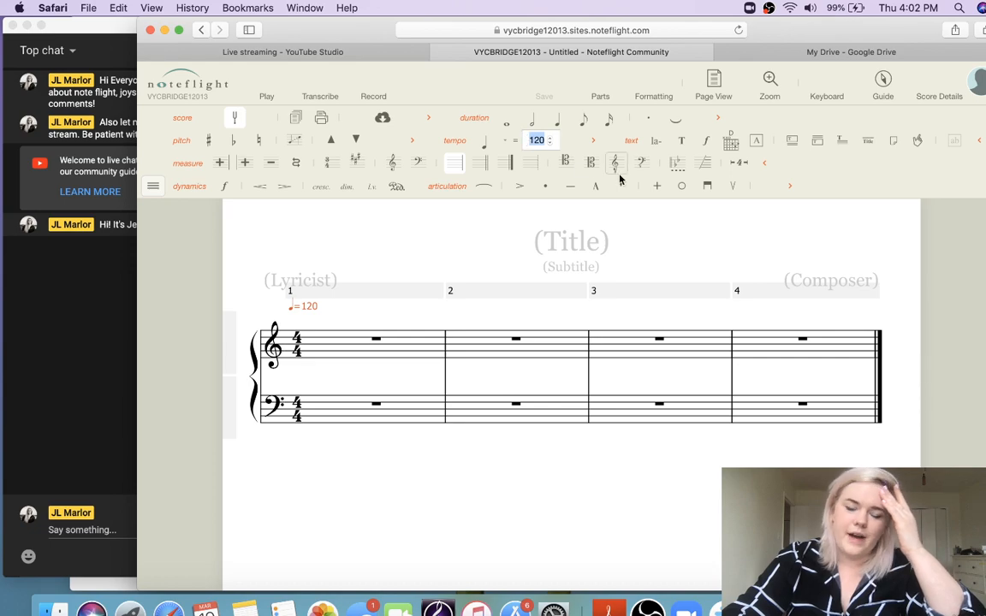
type("1")
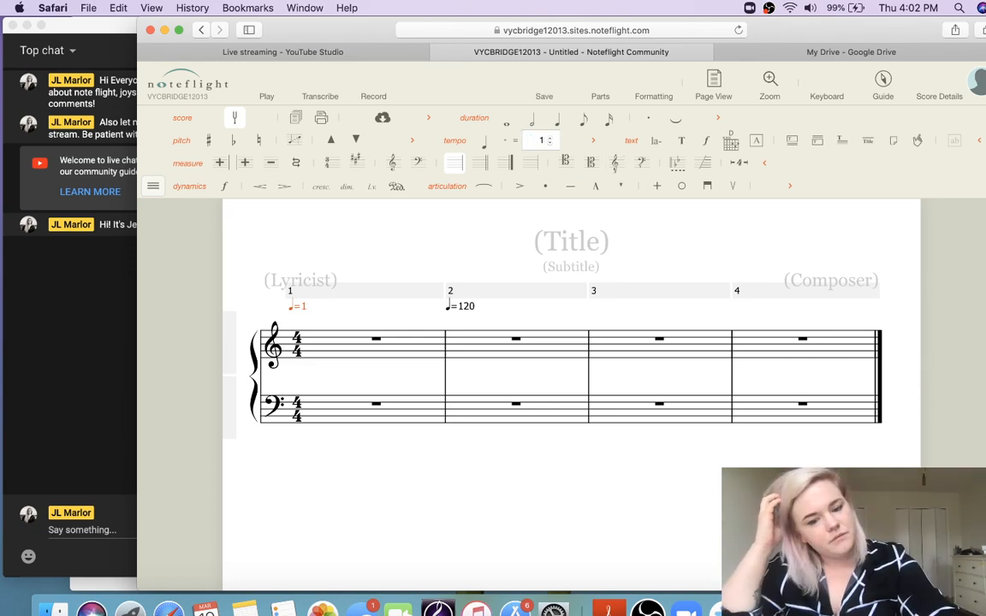
type("65")
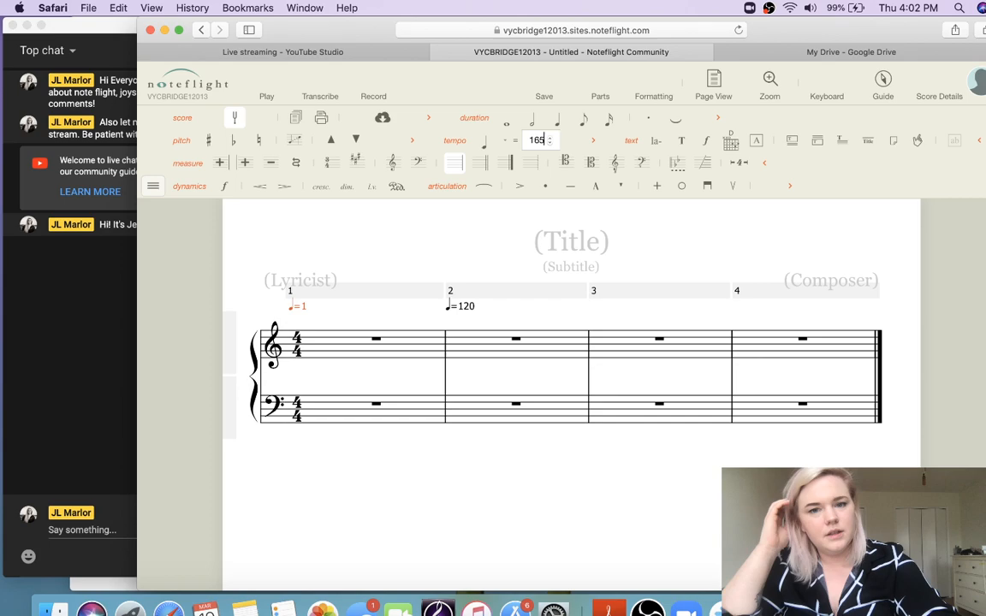
left_click(467, 307)
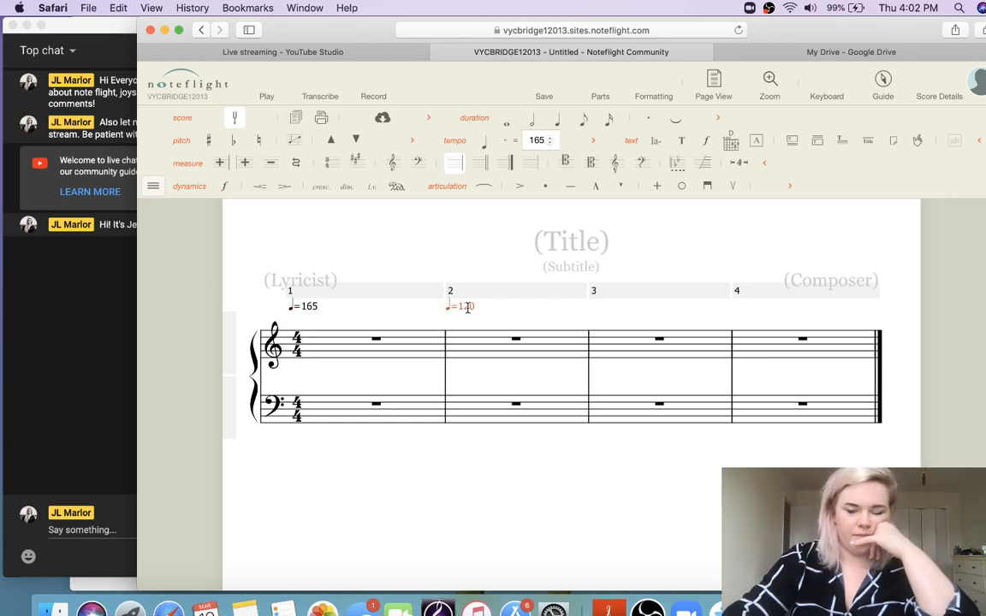
key("BackSpace")
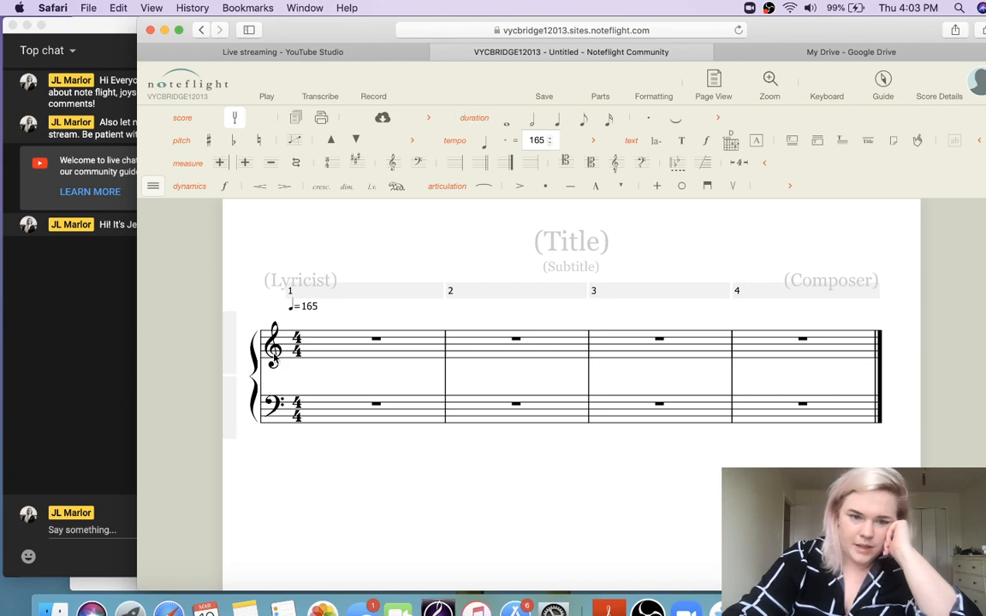
Set the tempo in measure 1 to 88 and delete the extra tempo mark at measure 2
left_click(307, 306)
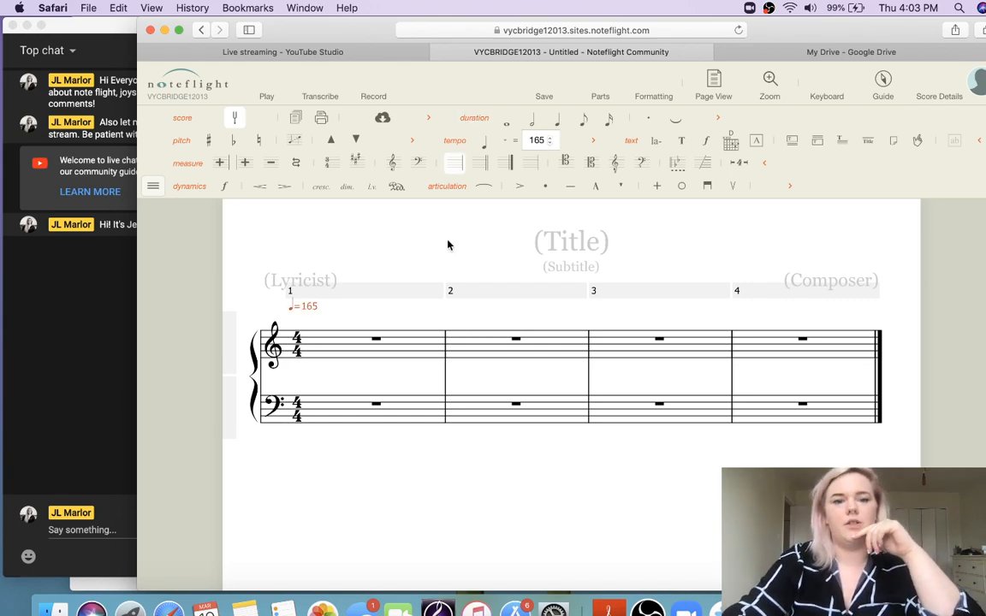
left_click(550, 144)
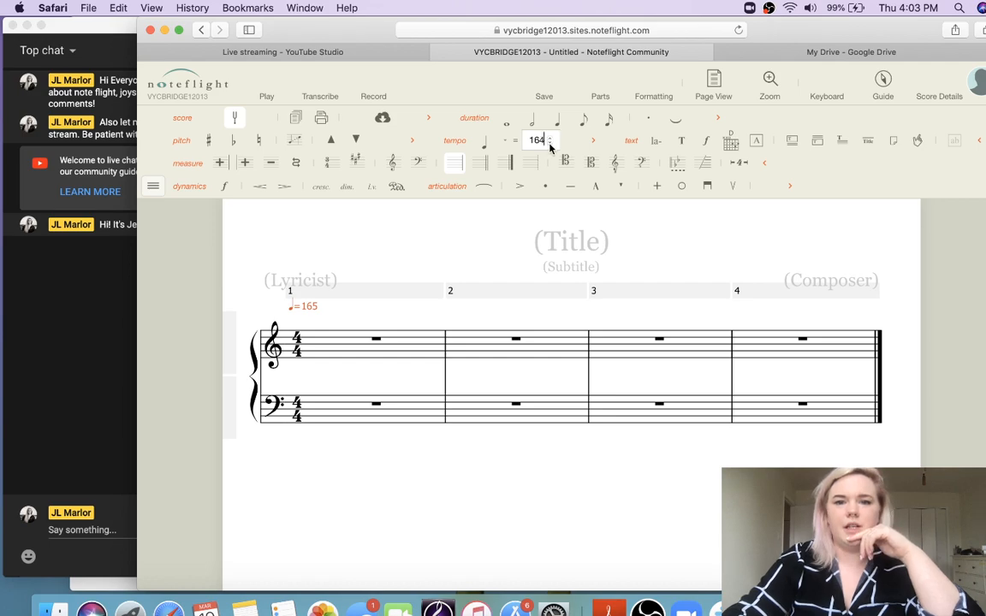
left_click(549, 144)
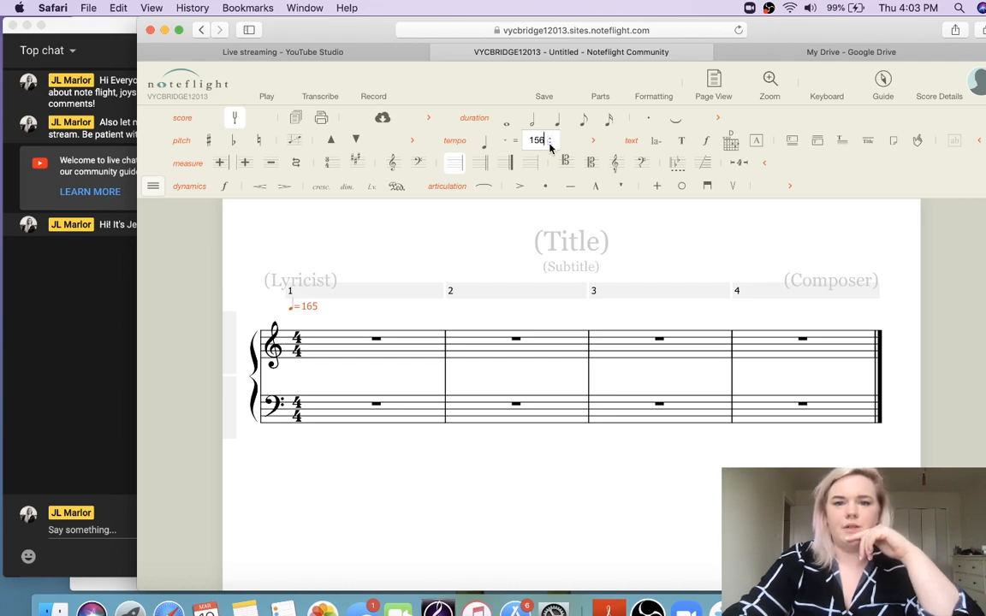
left_click(549, 144)
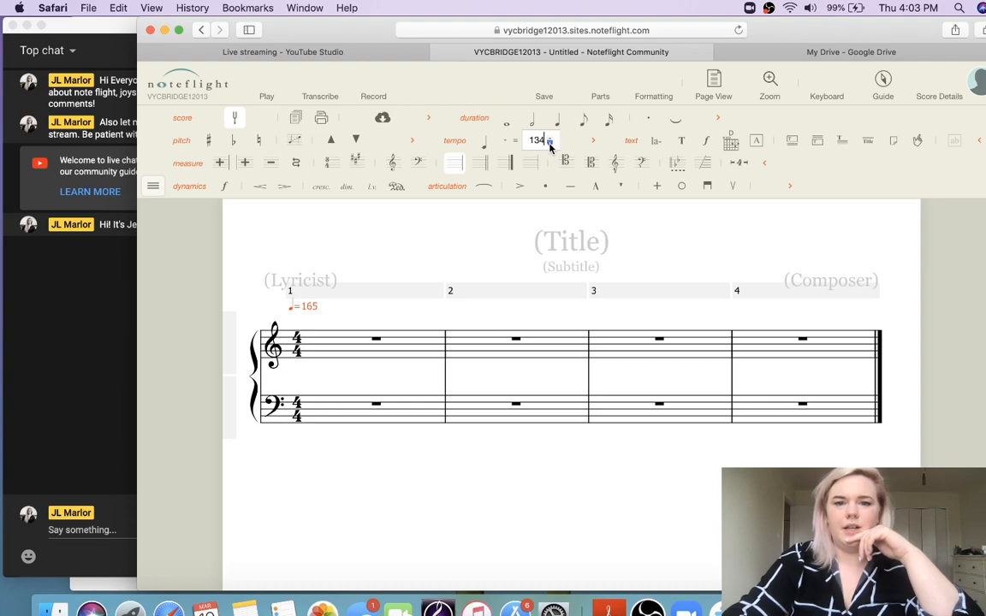
left_click(549, 144)
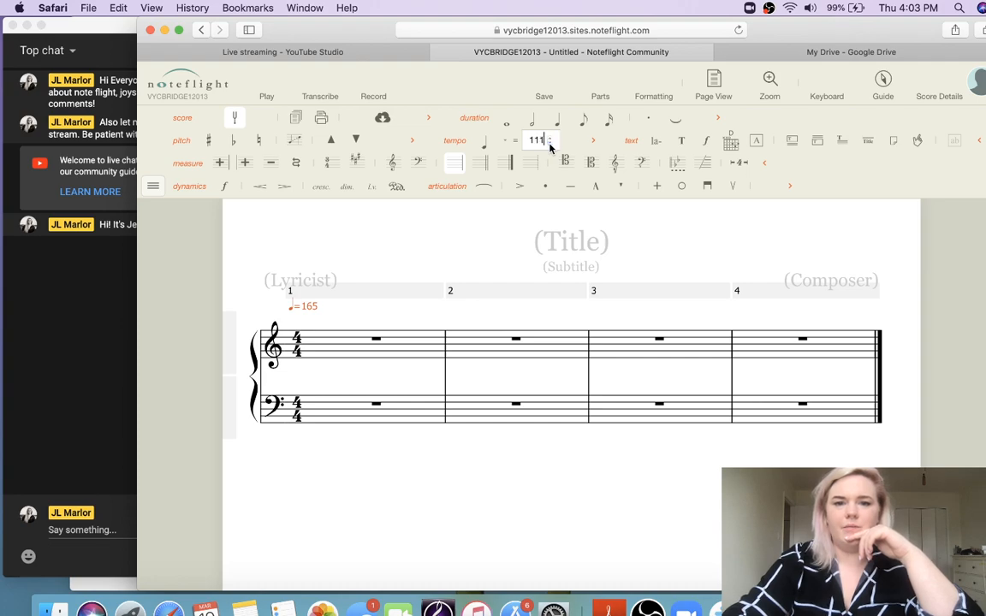
left_click(550, 143)
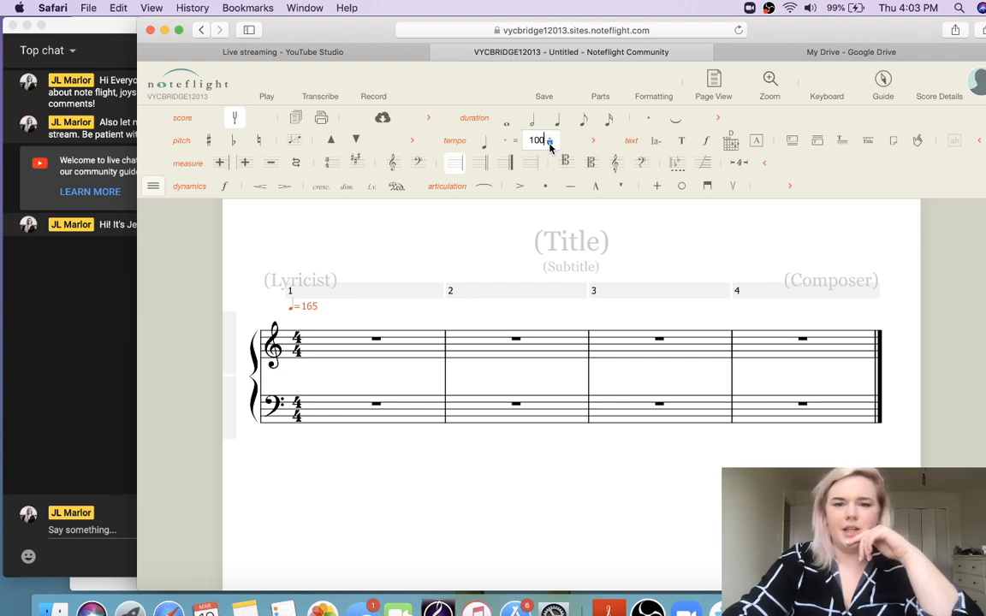
left_click(550, 144)
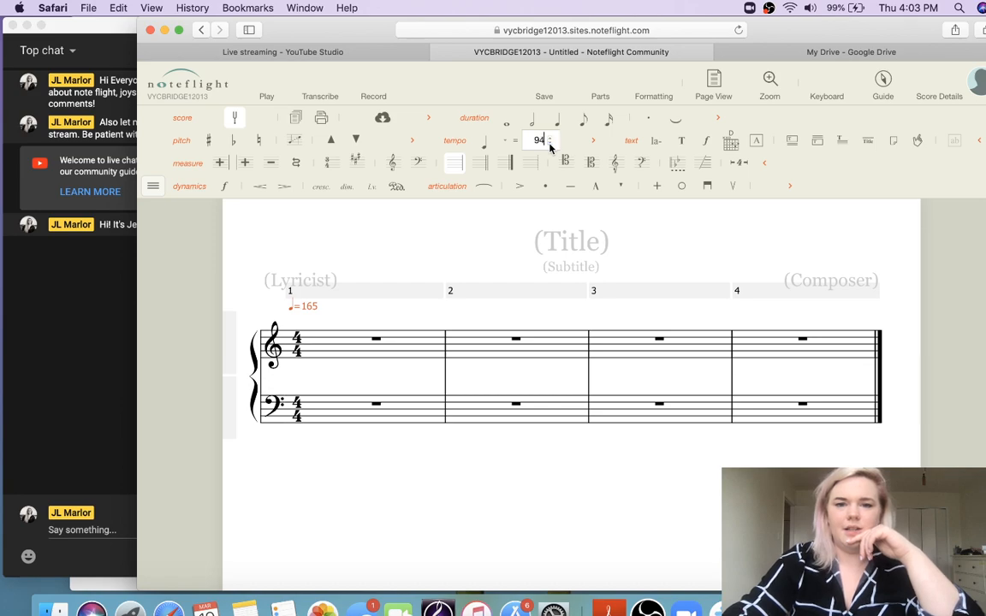
left_click(550, 144)
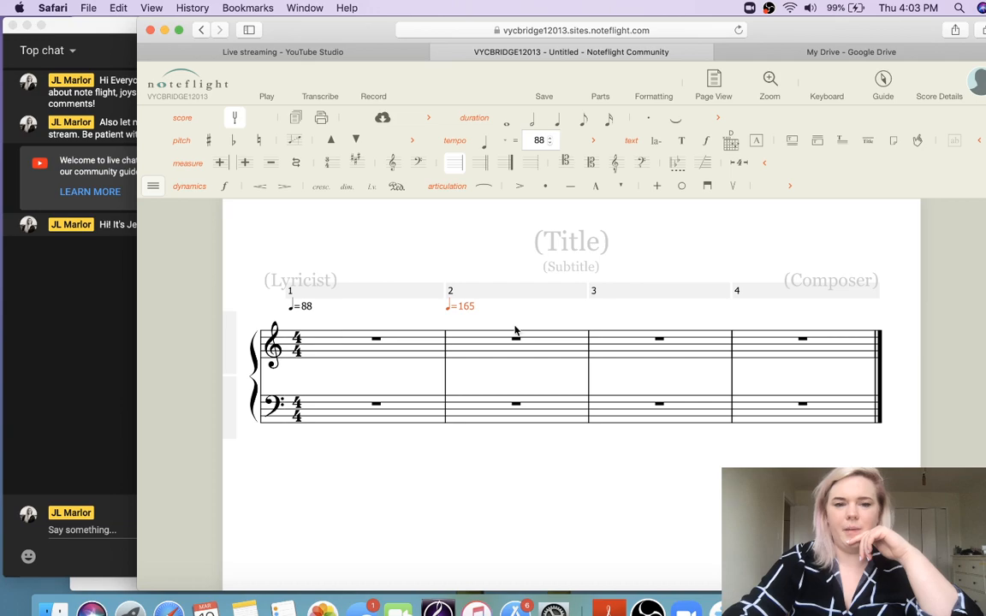
left_click(480, 322)
key("BackSpace")
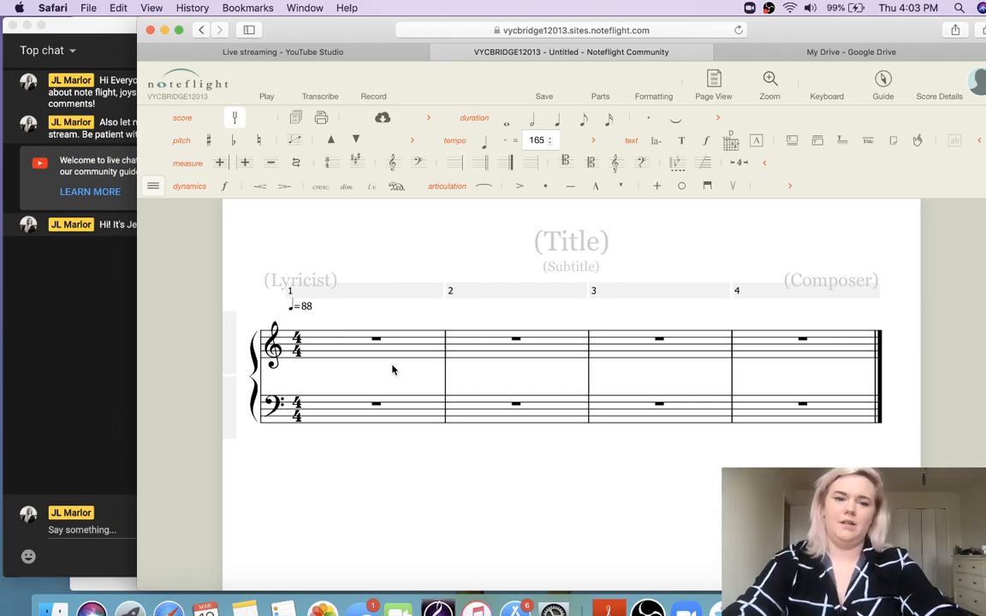
Add a Trumpet part in the key of Bb to the piano score
left_click(231, 336)
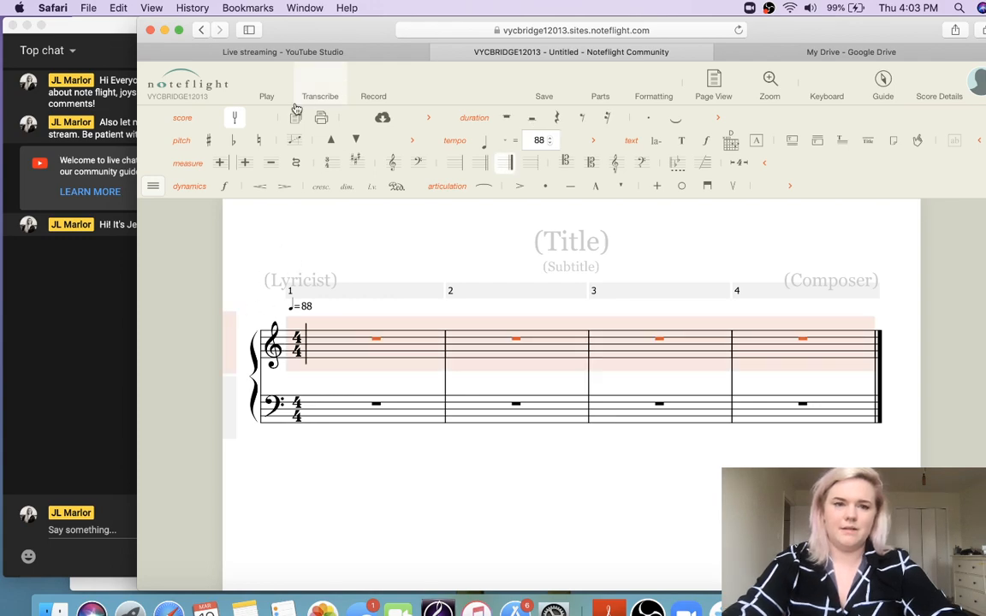
left_click(209, 127)
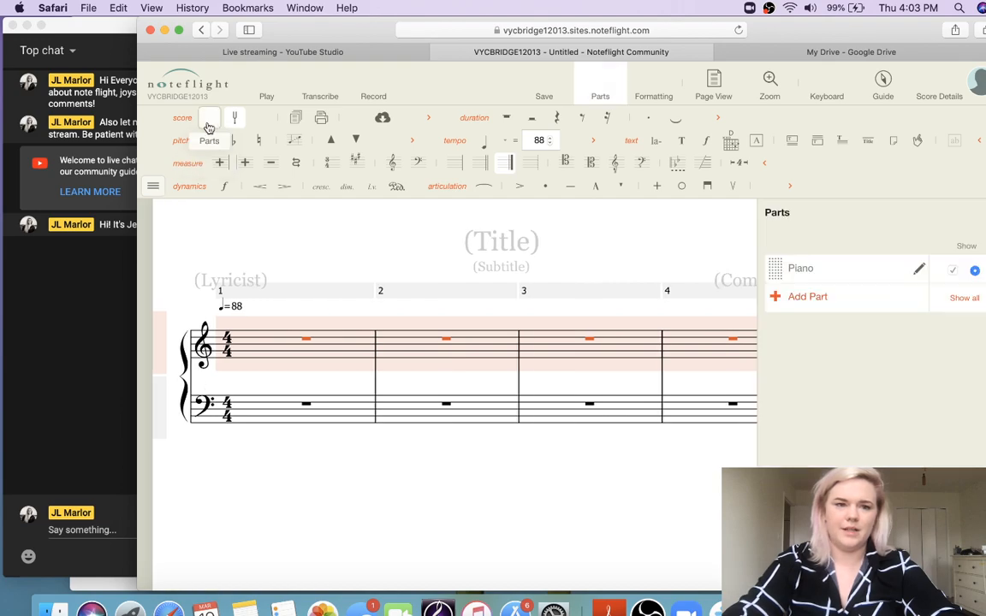
left_click(779, 297)
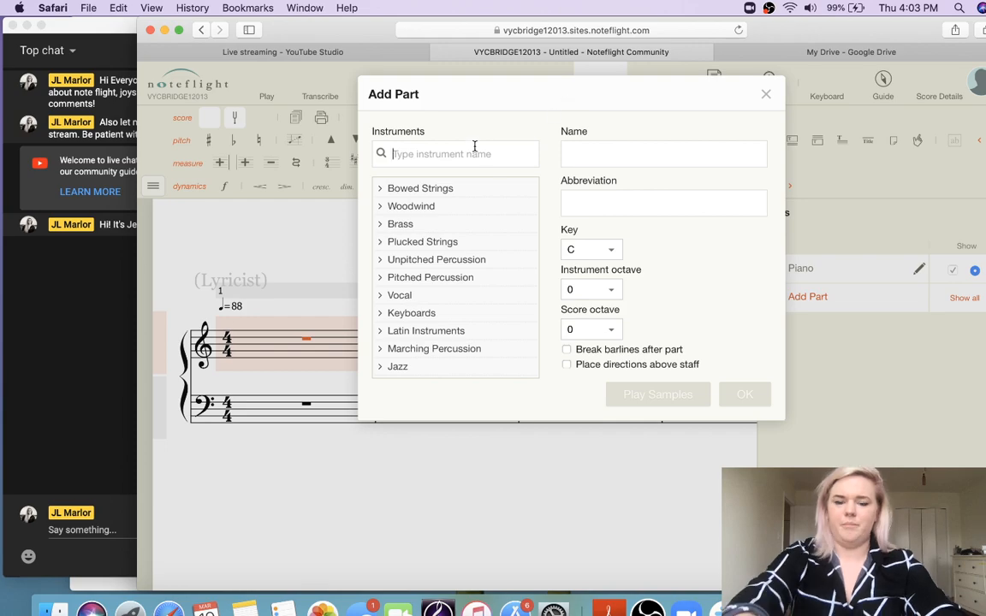
type("trumpet")
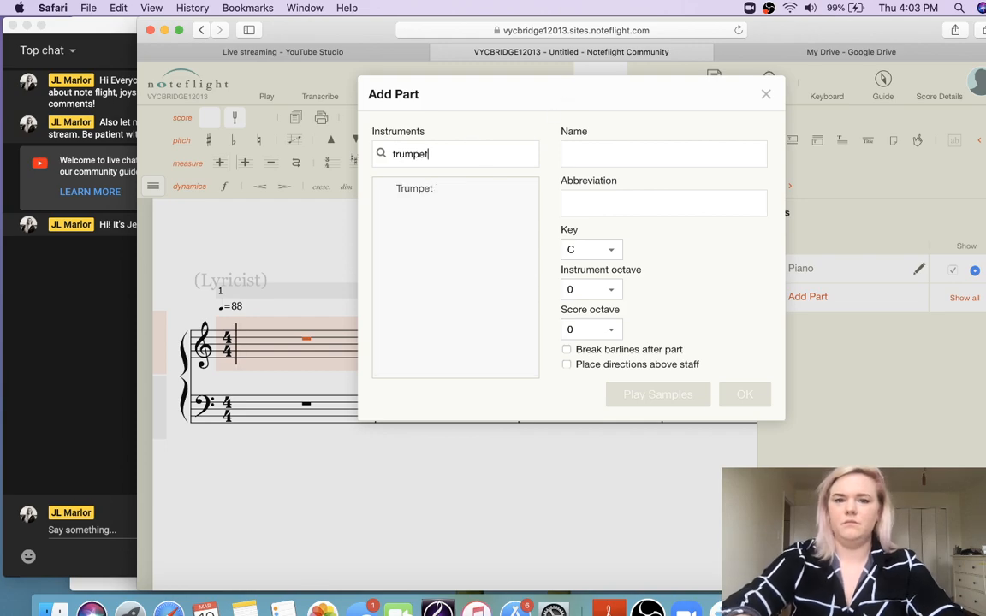
left_click(402, 193)
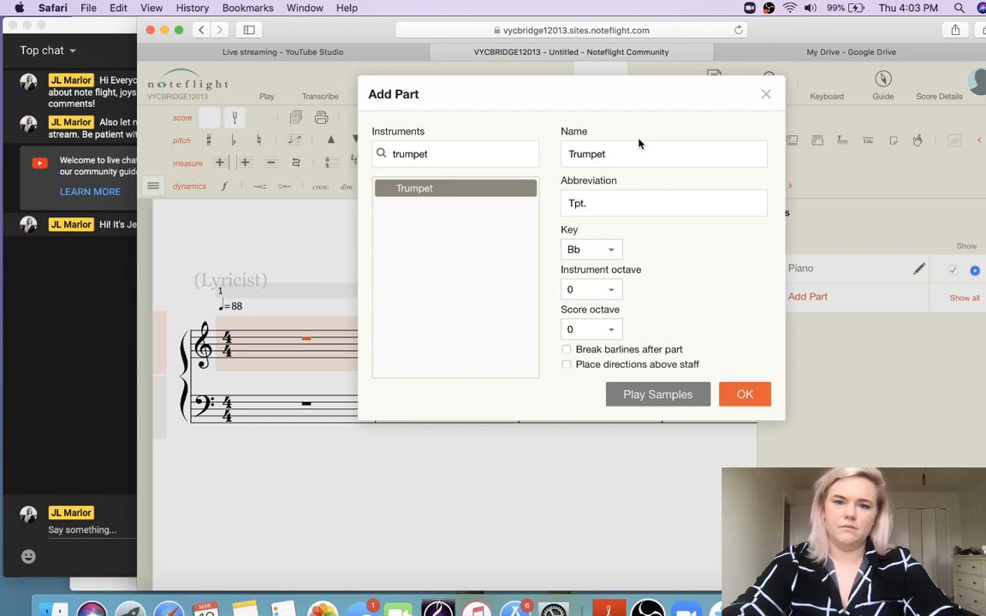
left_click(744, 394)
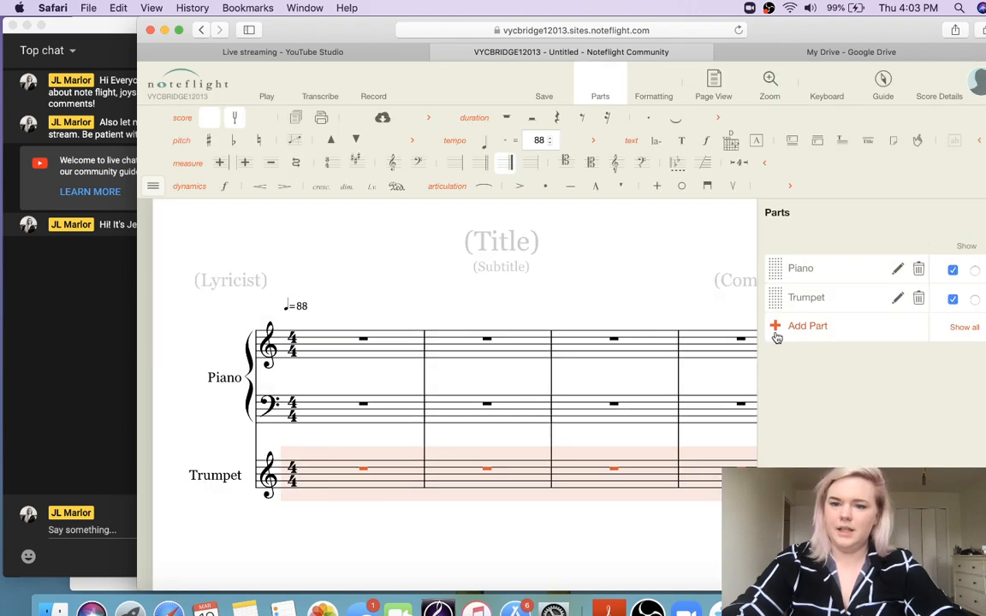
Search the instruments for "voice" and add a Soprano Voice part to the score
left_click(796, 326)
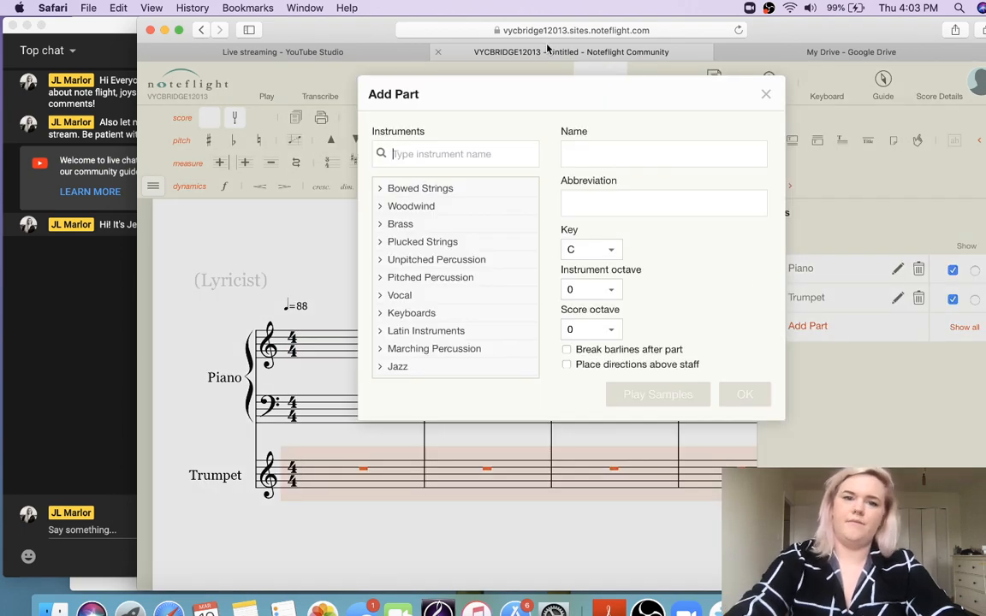
type("voice")
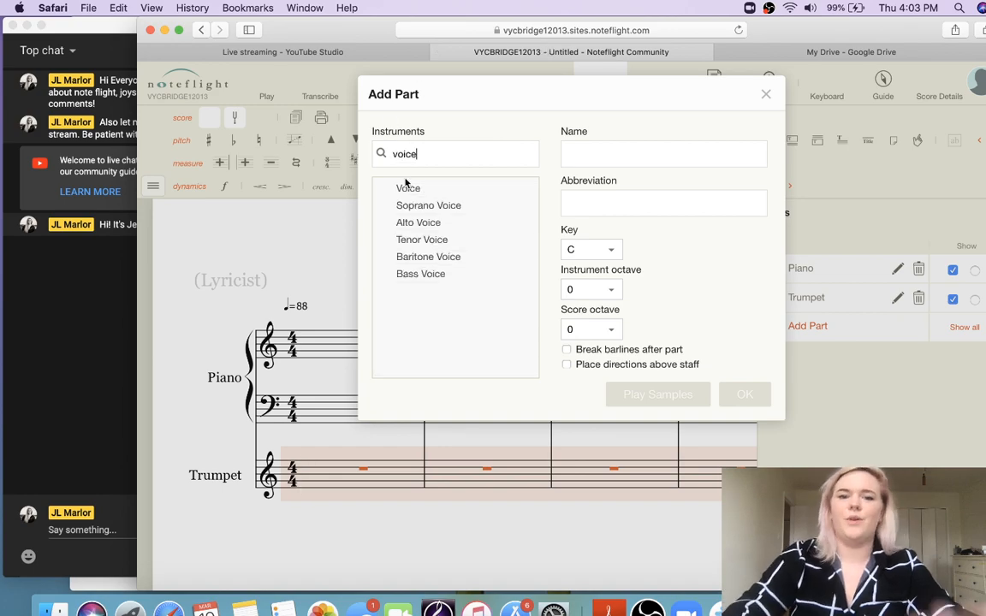
left_click(422, 207)
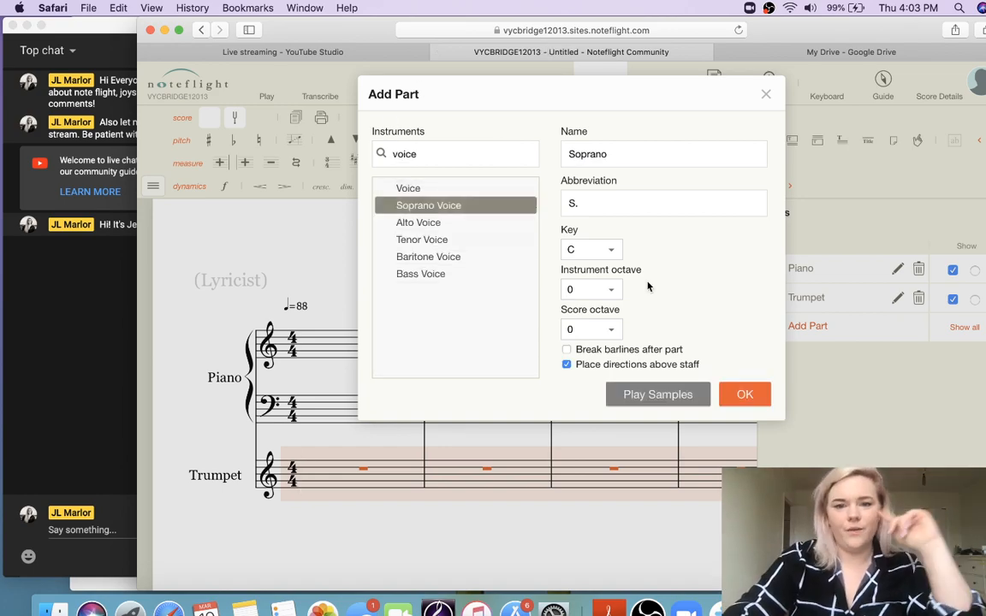
key("Return")
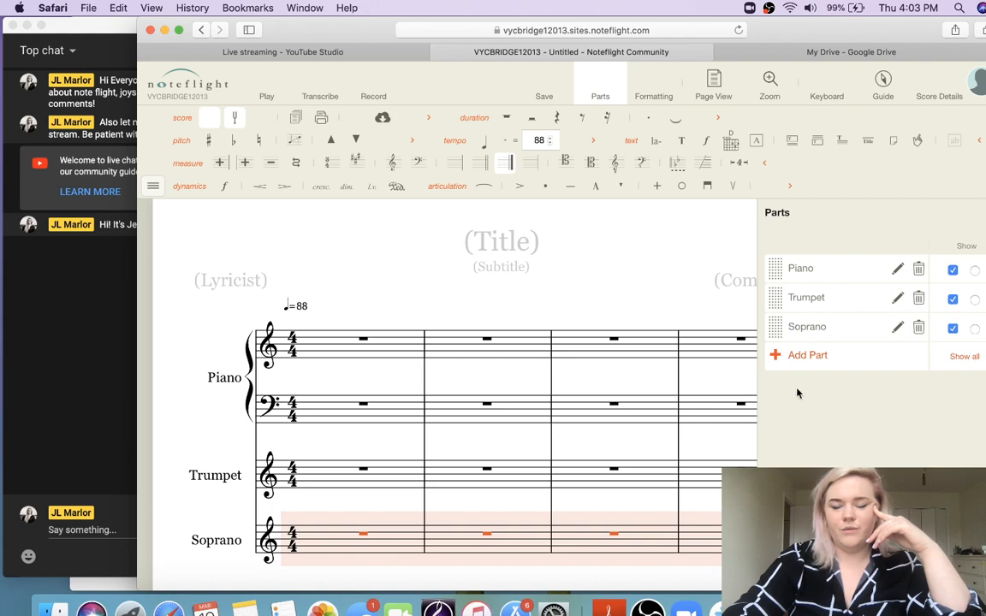
Move the Soprano part above the Trumpet and delete the Piano part
left_click_drag(775, 328, 774, 282)
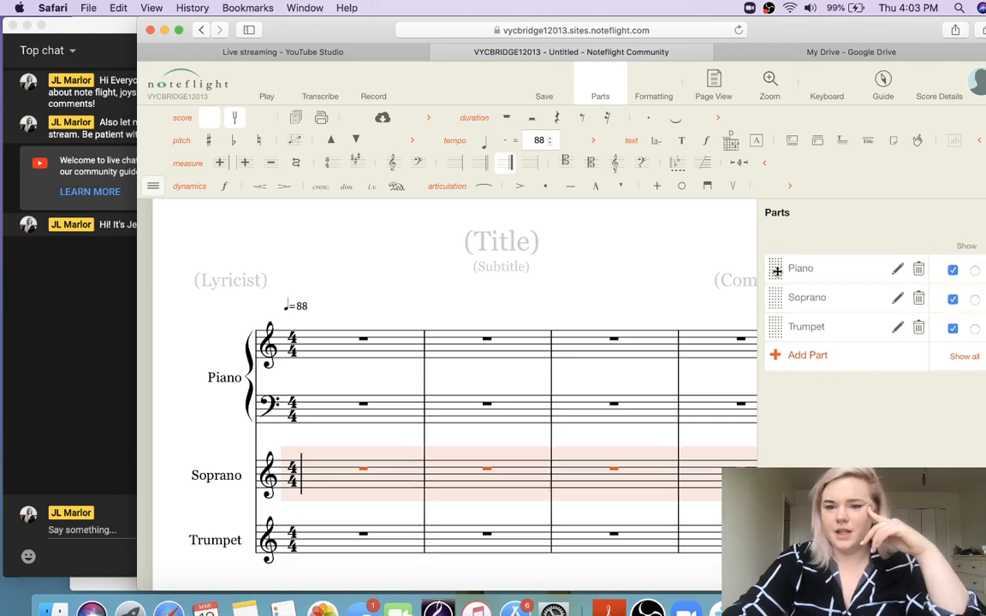
left_click(919, 272)
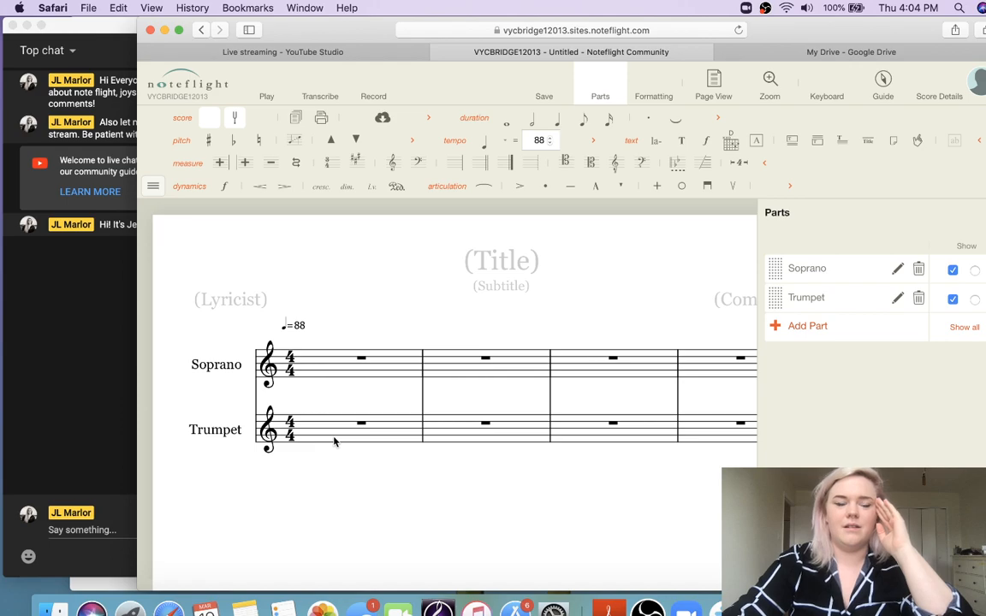
Check the YouTube Studio live stream page and return to the soprano and trumpet score
left_click(282, 51)
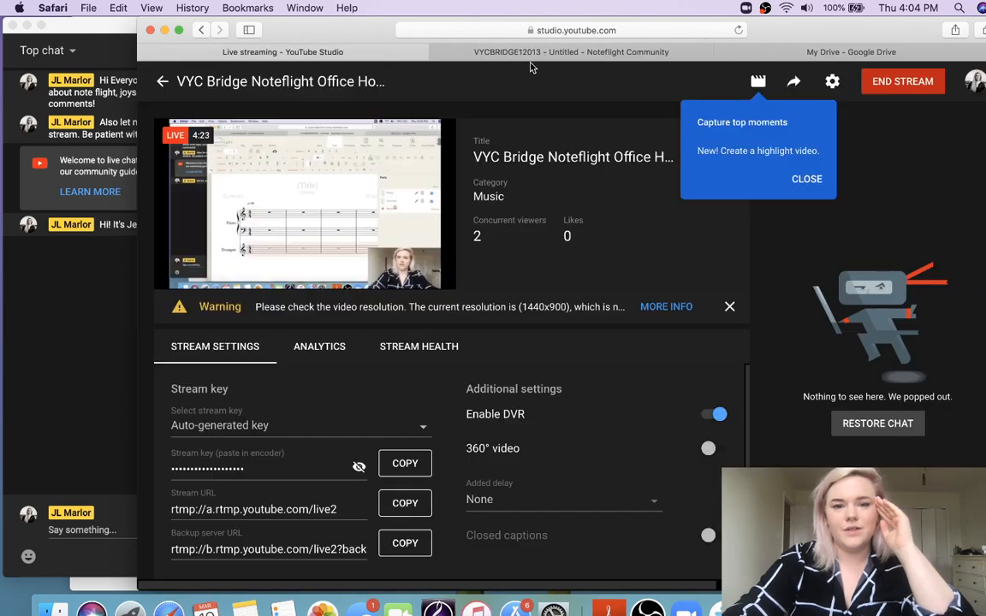
left_click(554, 53)
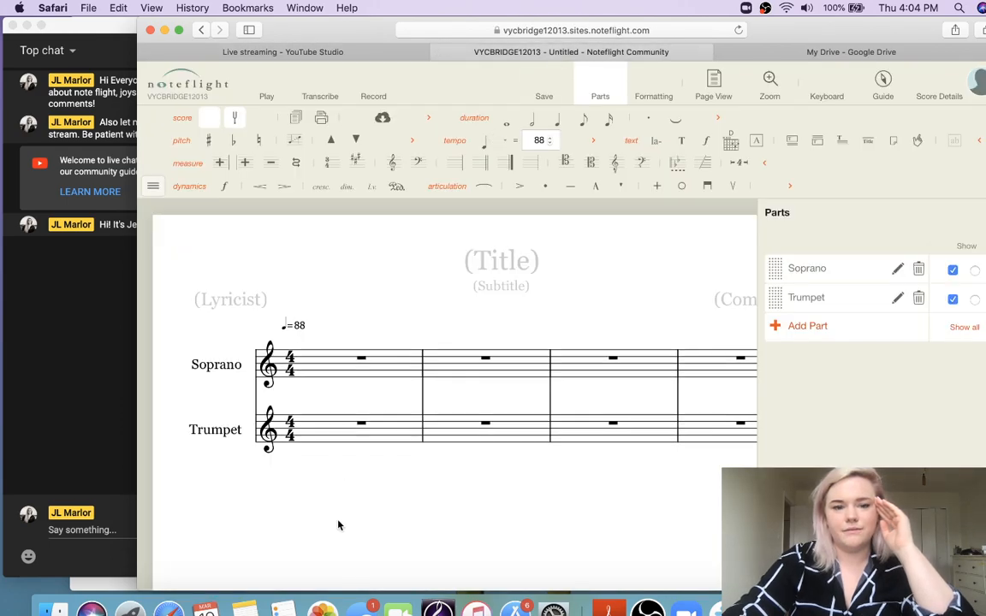
Enter the quarter notes D, E, F and A in measure 1 of the Trumpet staff
left_click(355, 433)
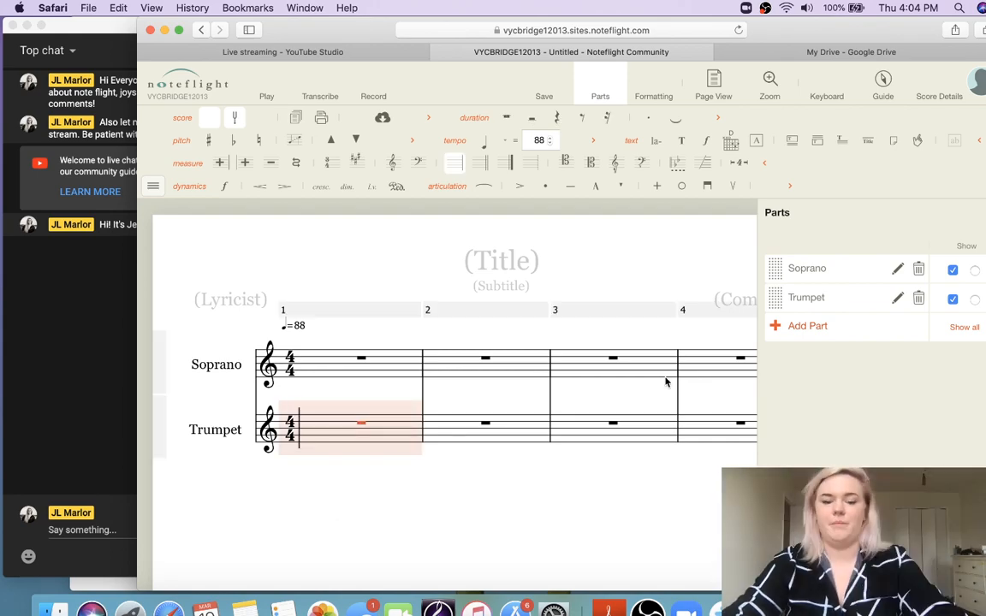
key("d")
key("e")
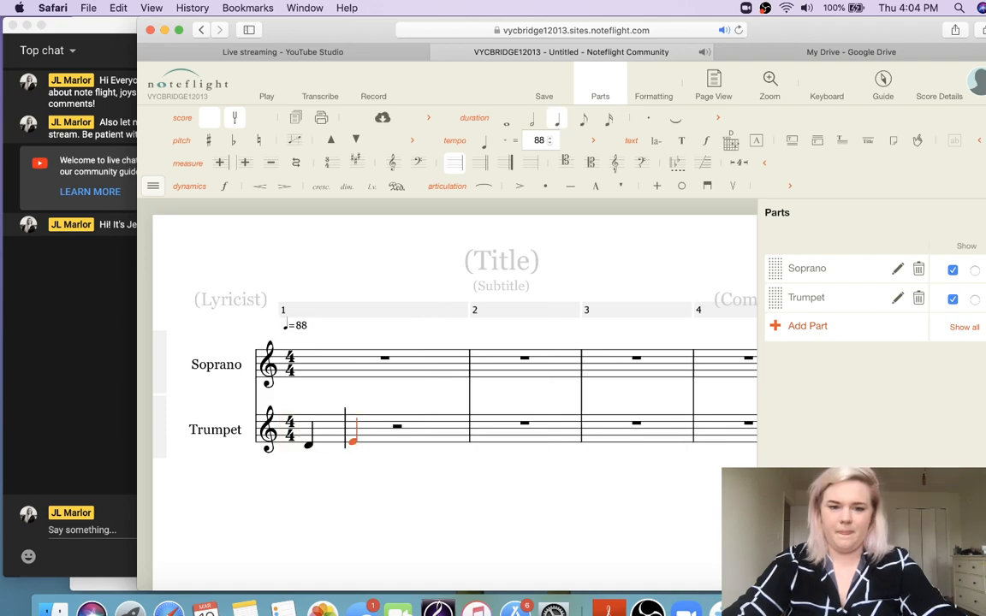
key("f")
key("g")
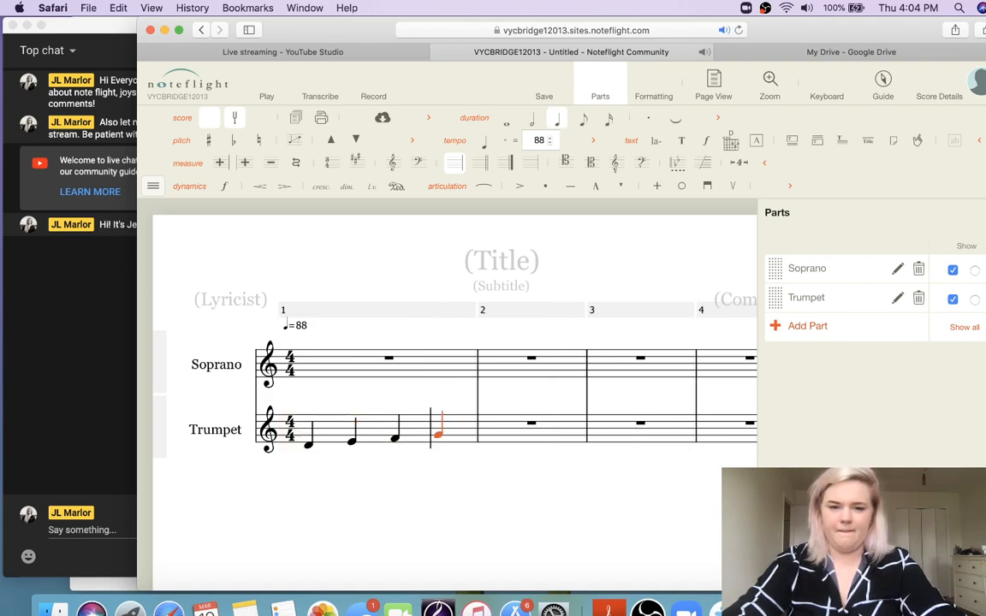
key("space")
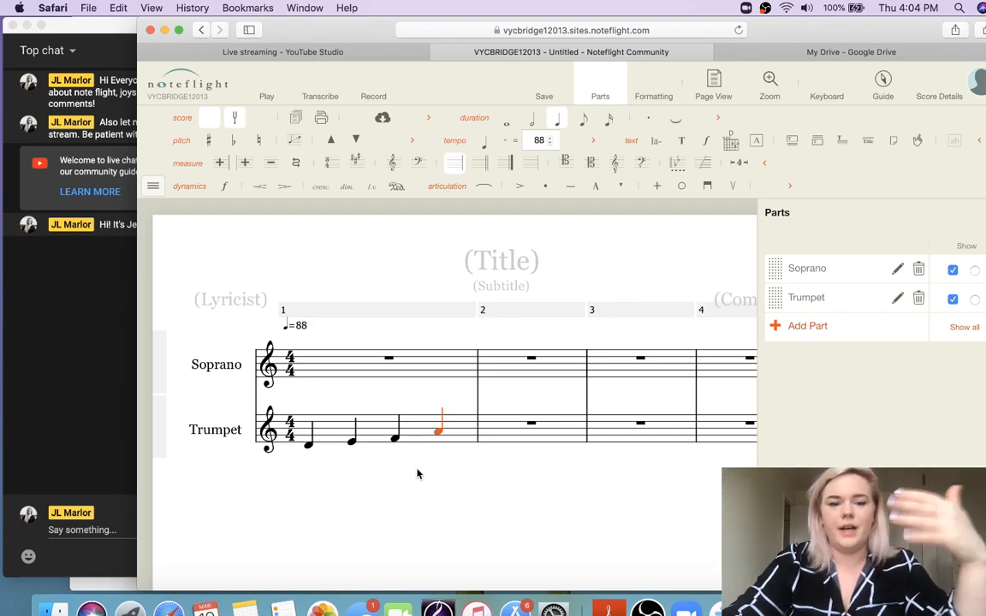
Change the score's time signature to 3/4 and clear the selection
double_click(291, 431)
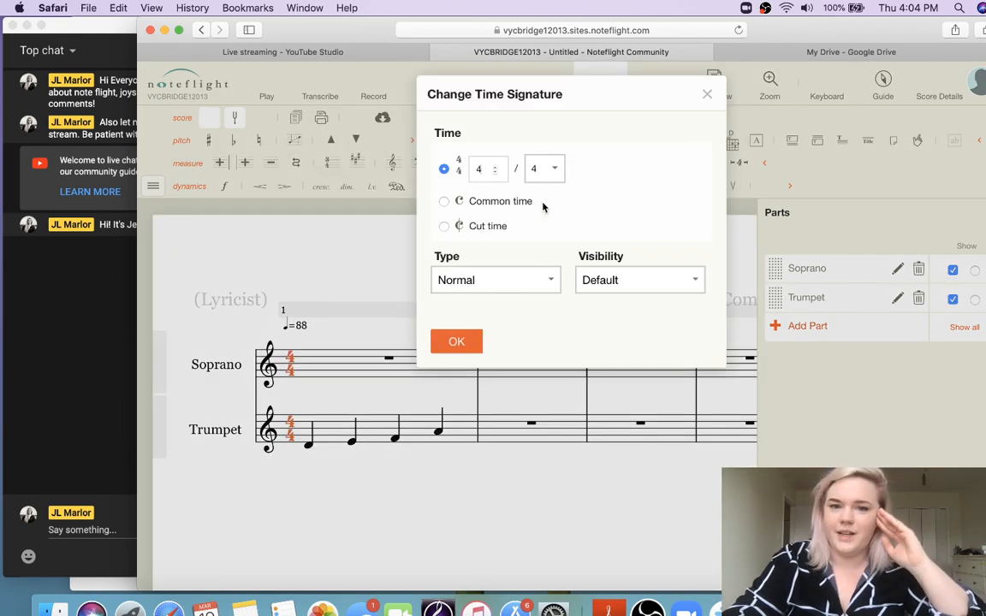
left_click(495, 176)
left_click(456, 342)
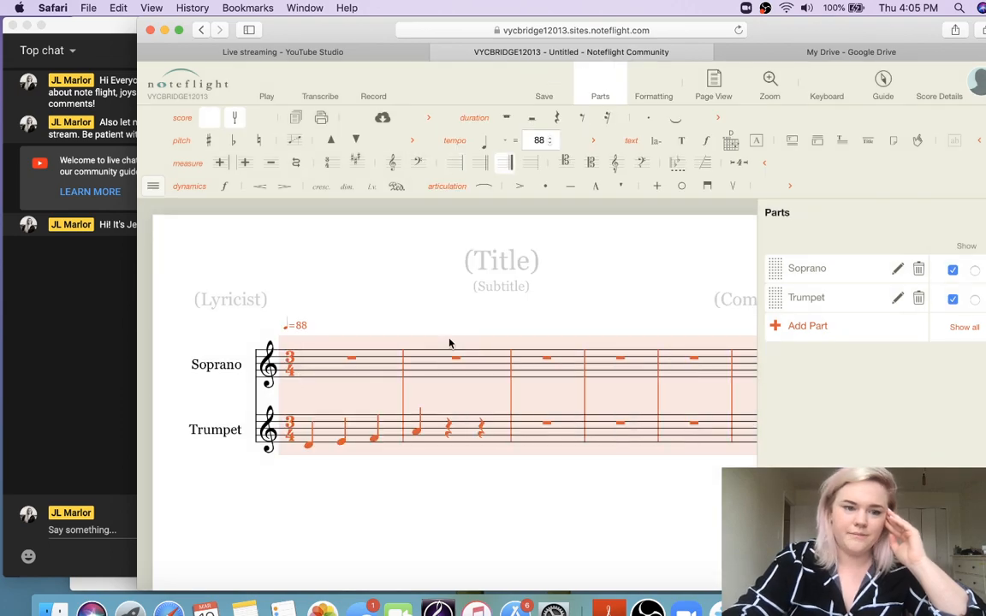
left_click(424, 288)
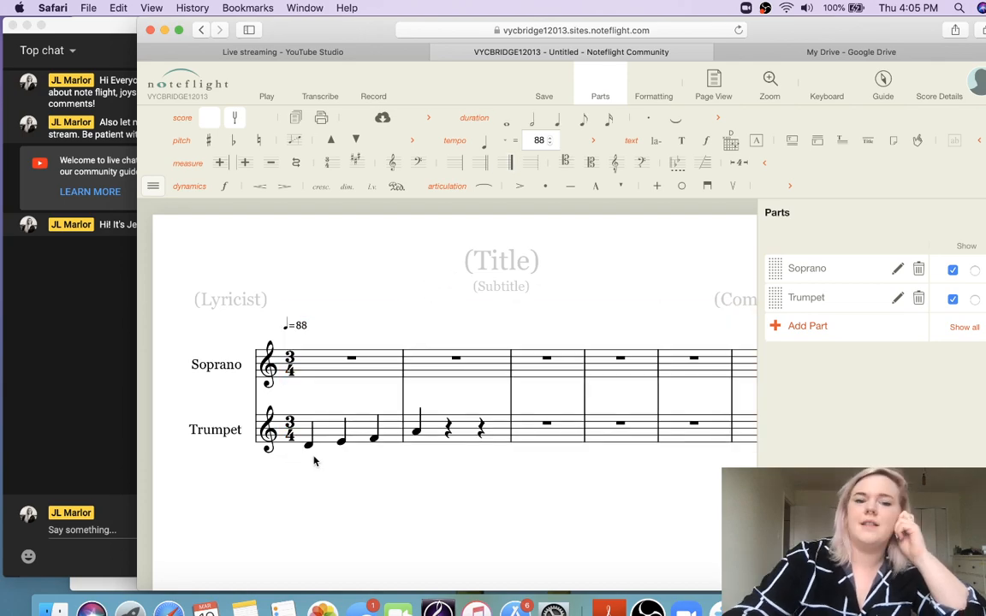
Change the trumpet's A in measure 2 to a dotted half note
key("space")
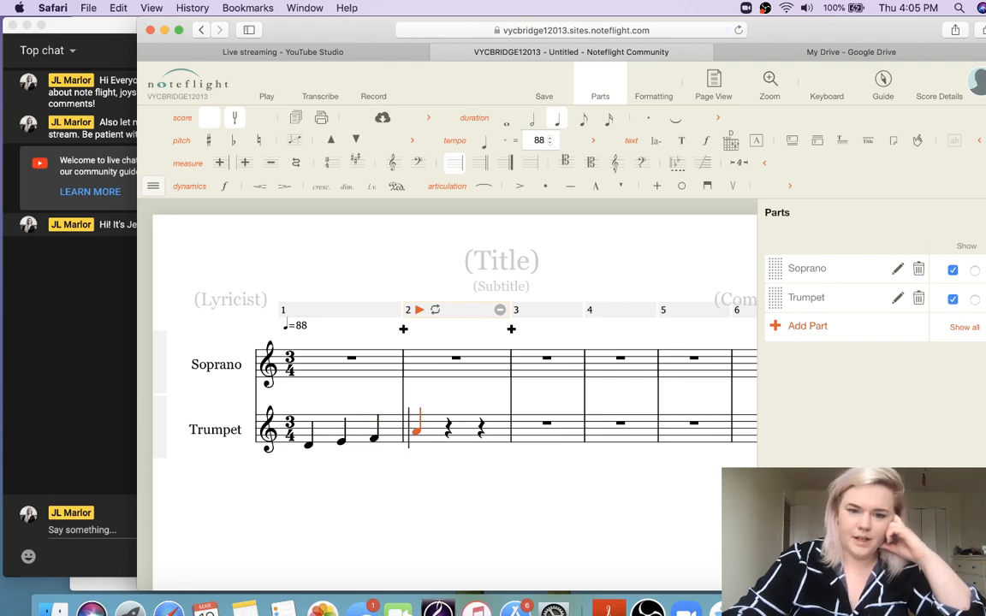
left_click(532, 123)
key("period")
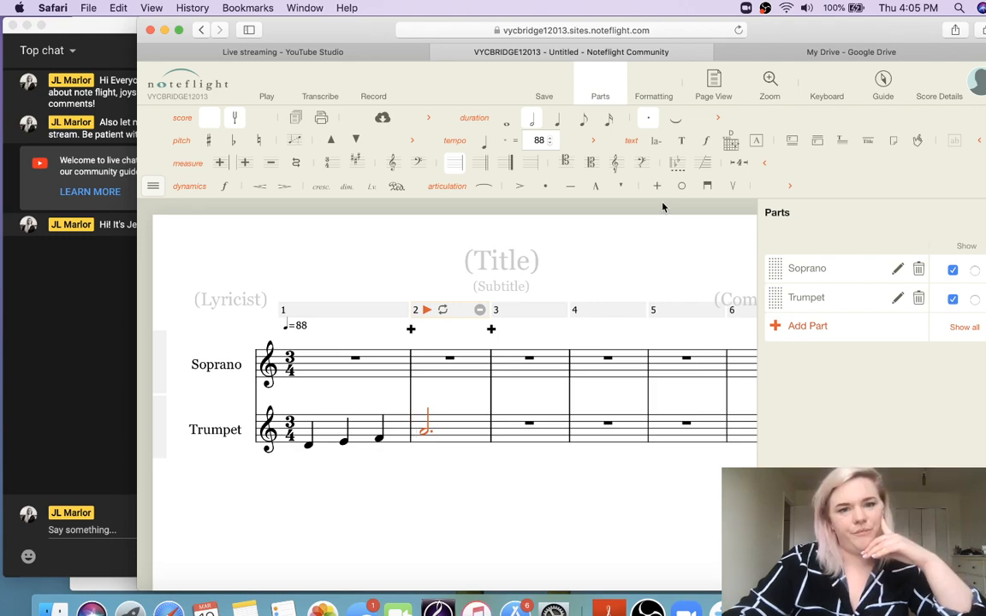
Get the live stream's share link from YouTube Studio and open it in place of the Google Drive page
left_click(384, 54)
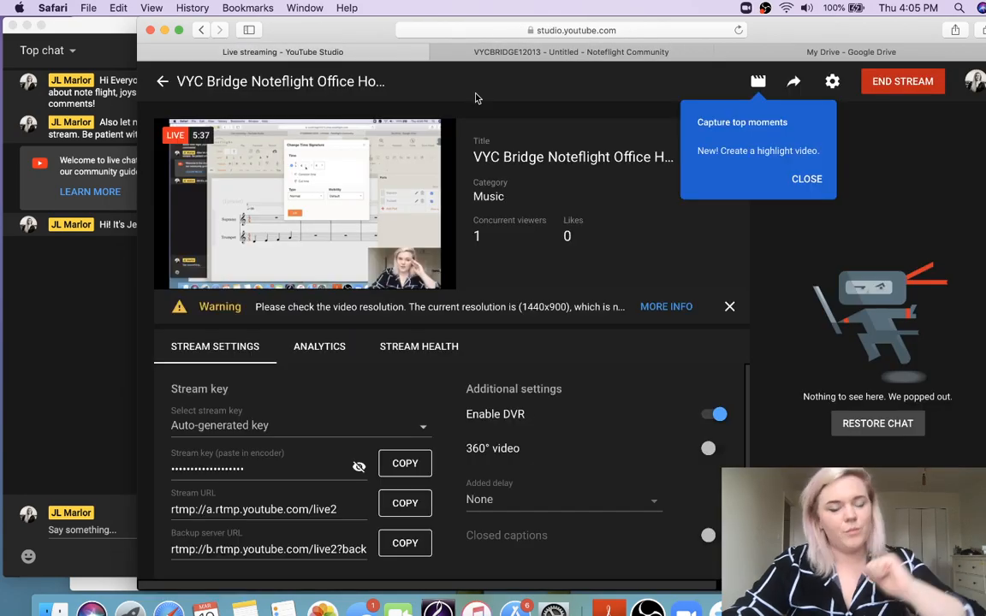
left_click(545, 55)
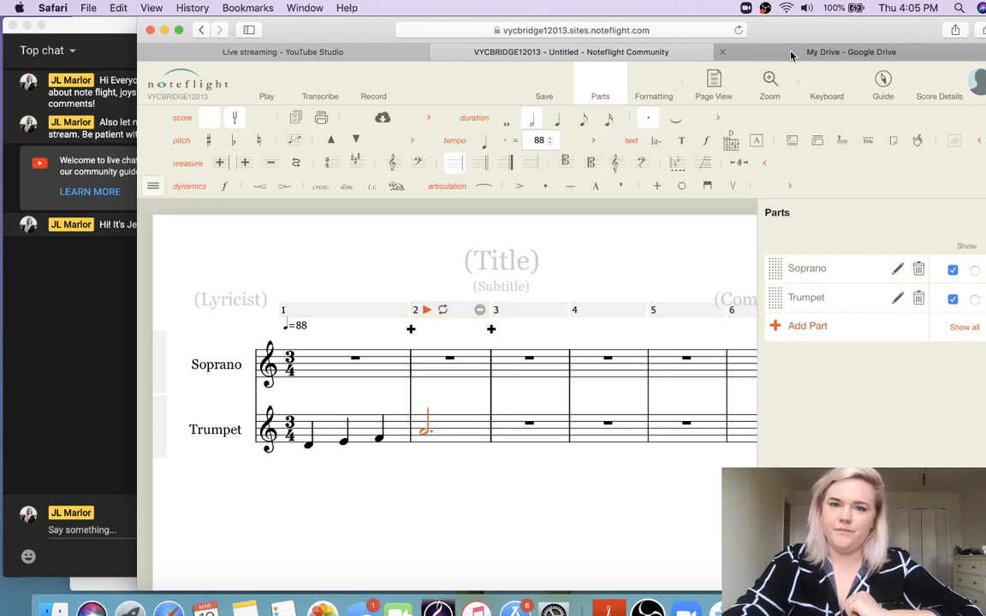
key("ctrl+shift+Tab")
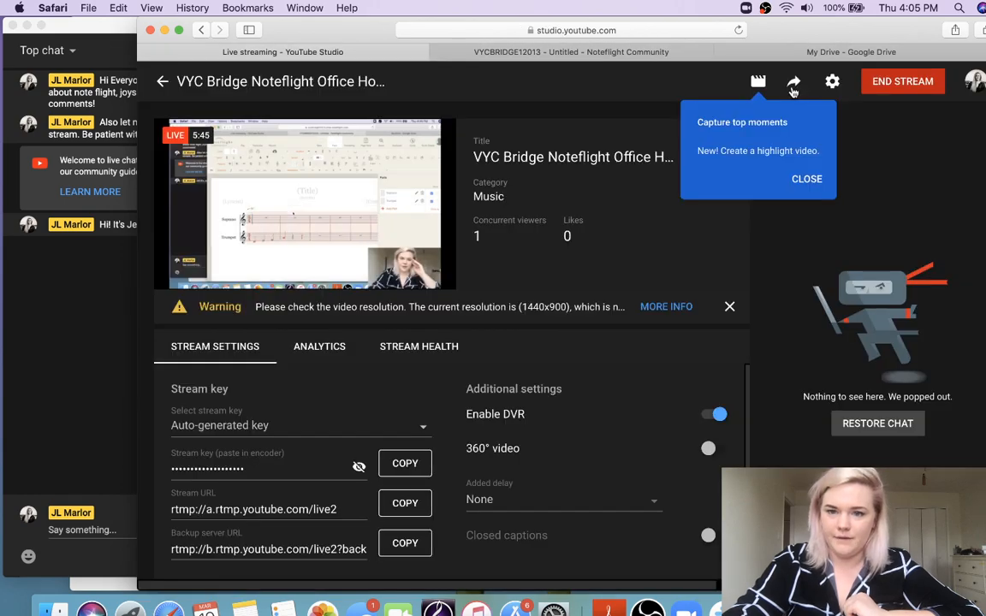
left_click(793, 81)
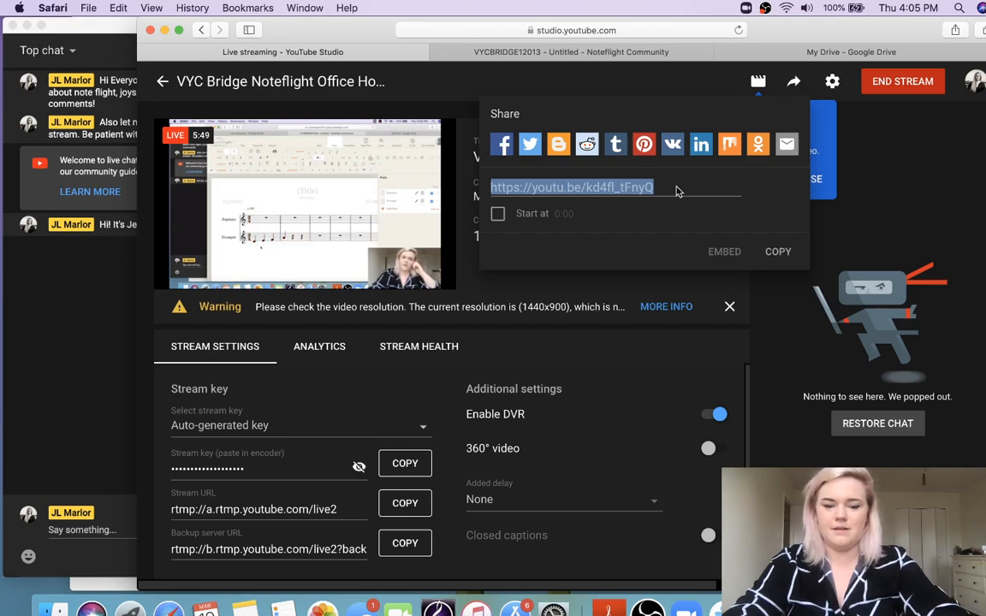
left_click(840, 53)
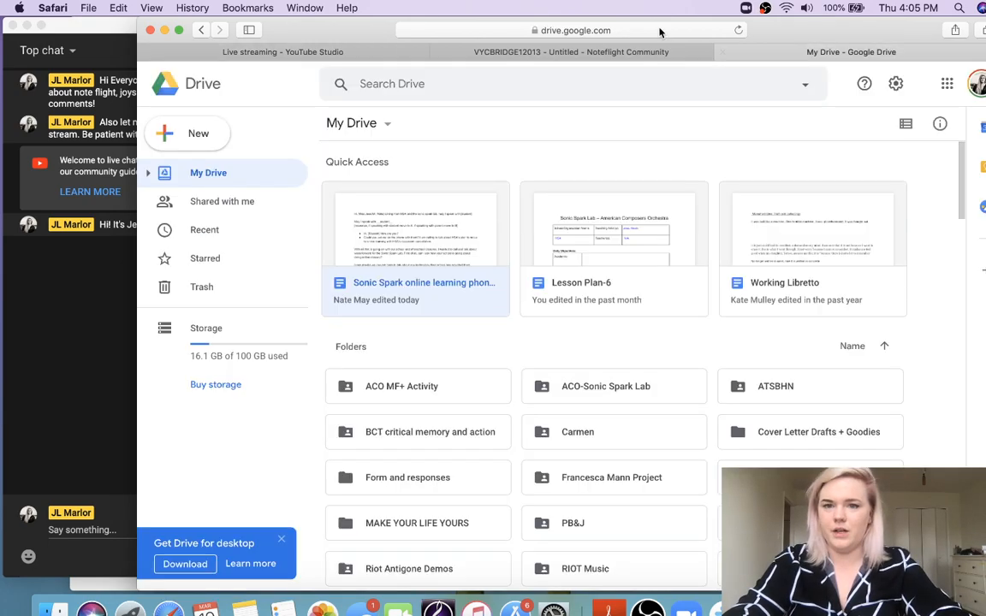
left_click(659, 31)
key("super+v")
key("Return")
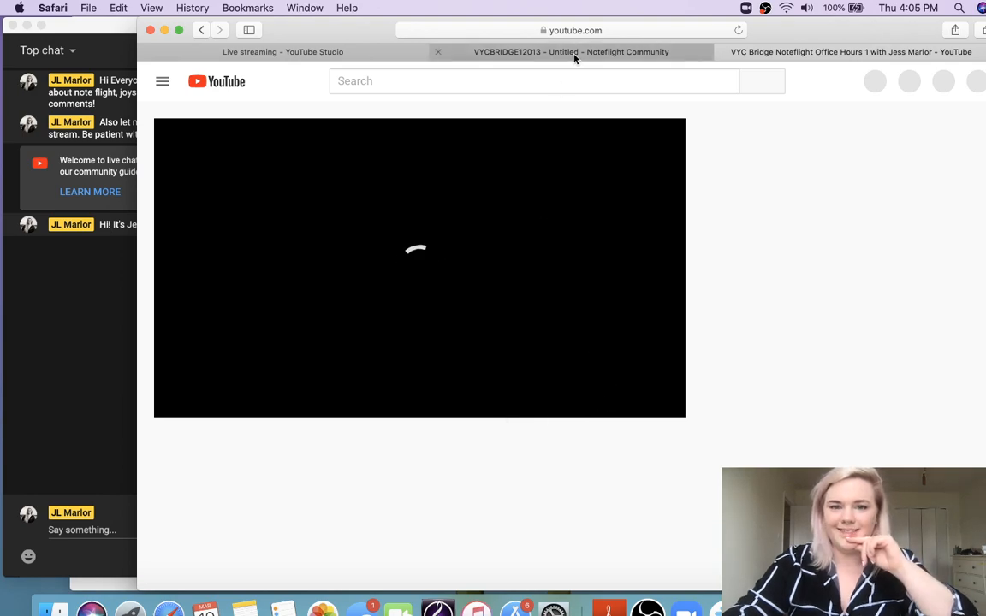
Copy the live stream's share link in YouTube Studio and close the sharing options
left_click(357, 60)
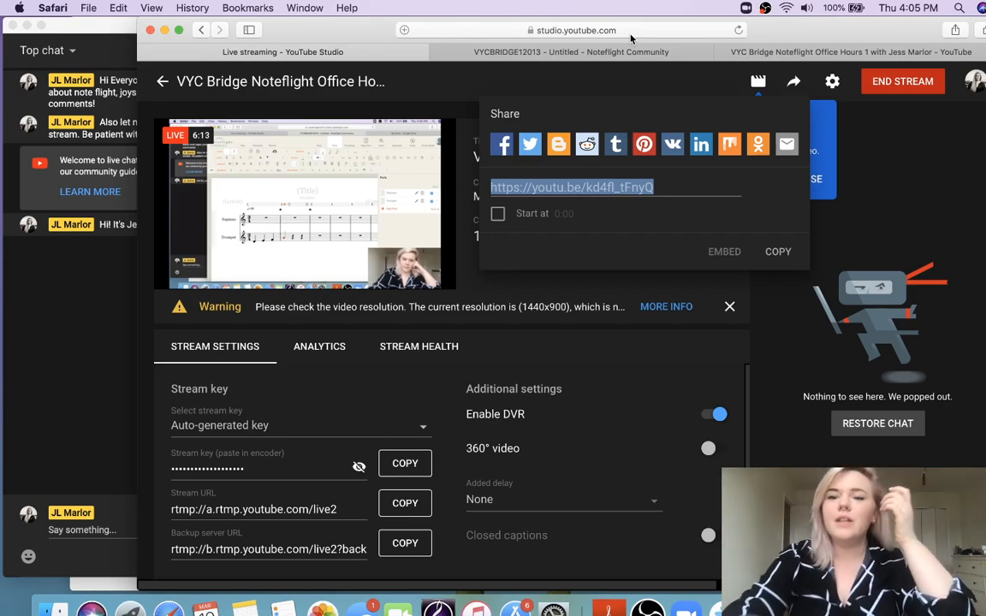
left_click(780, 254)
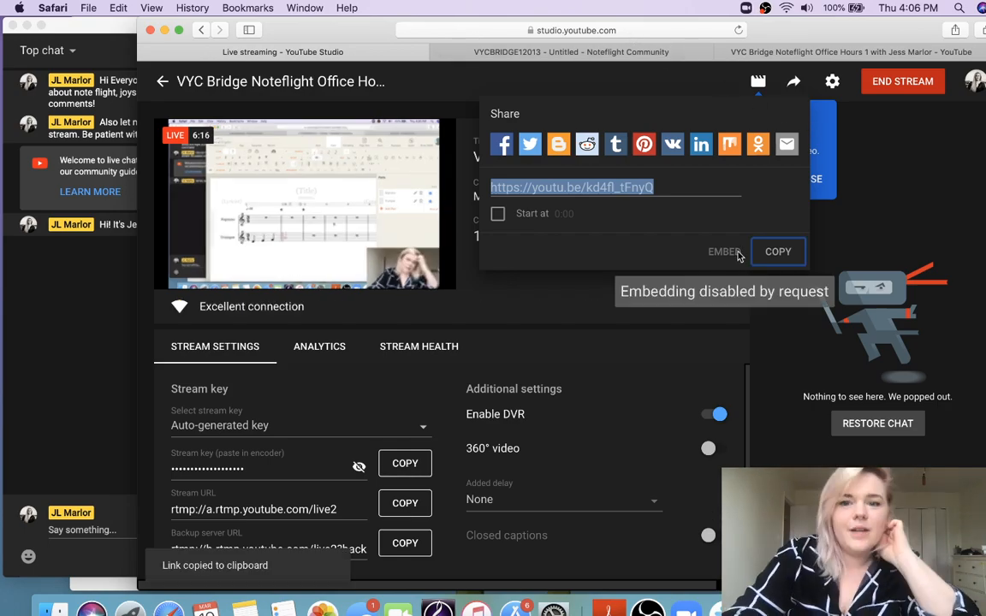
left_click(880, 238)
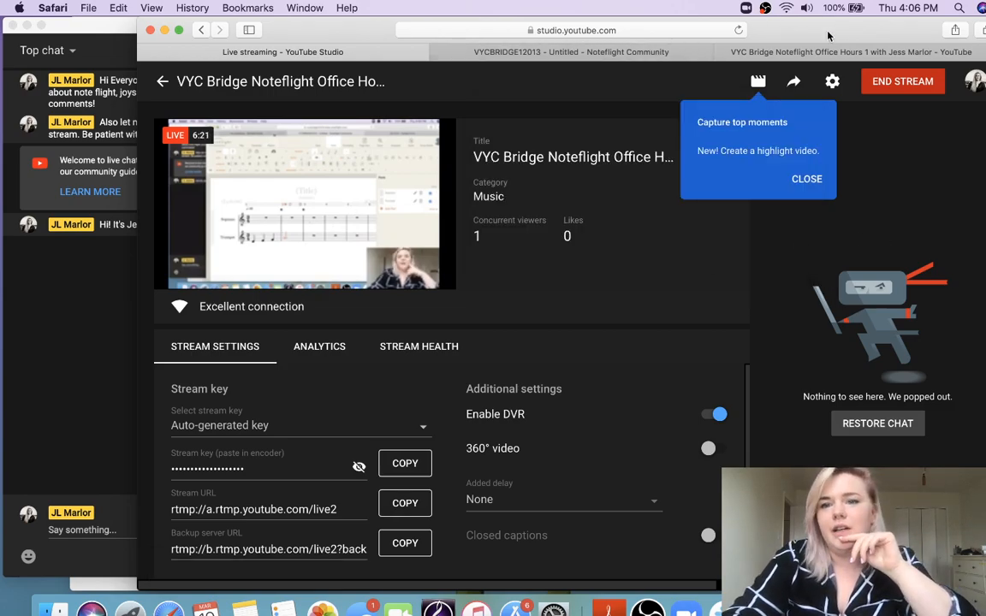
Check the public YouTube playback of the live stream, glance at the score, and return to the playback
left_click(807, 53)
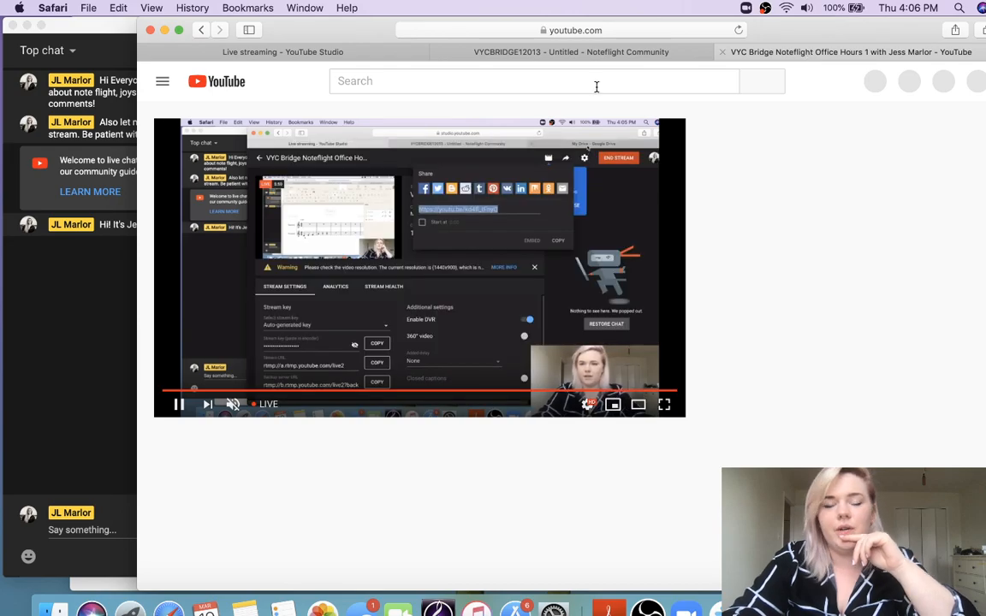
left_click(569, 52)
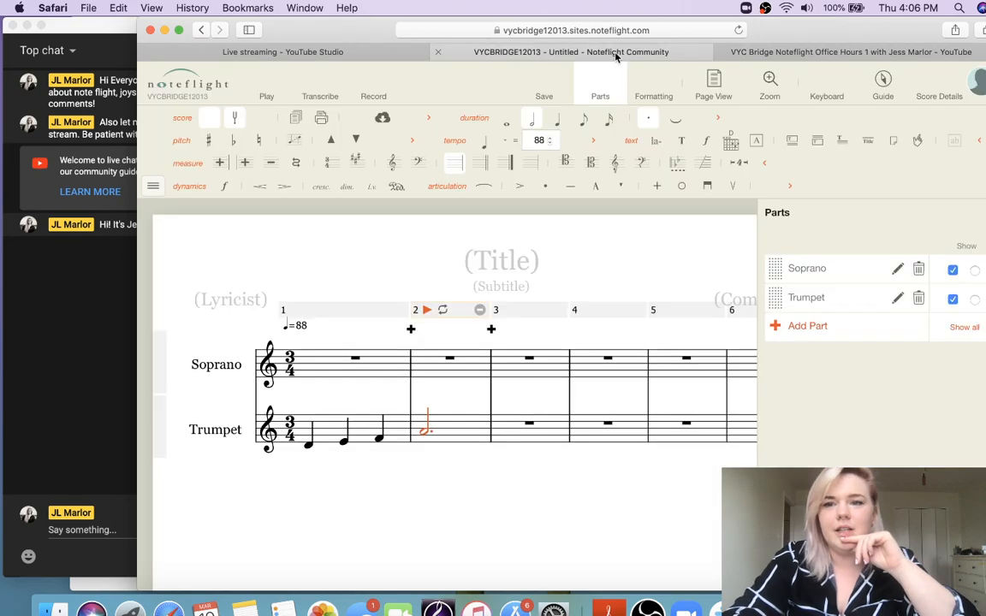
left_click(796, 53)
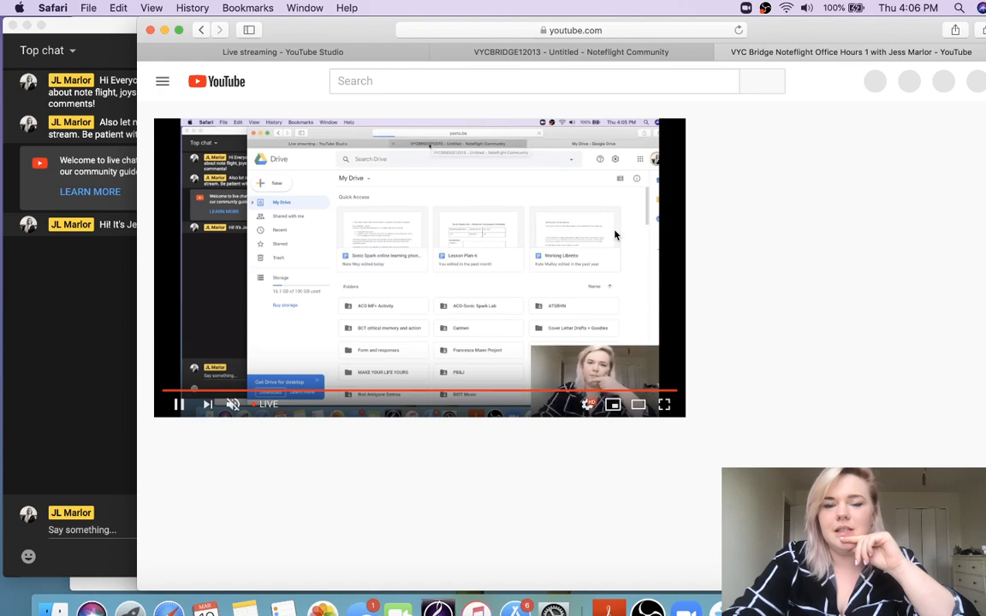
Return to the Noteflight score and practise selecting the trumpet's notes in measures 1 and 2, as a passage and individually
left_click(650, 53)
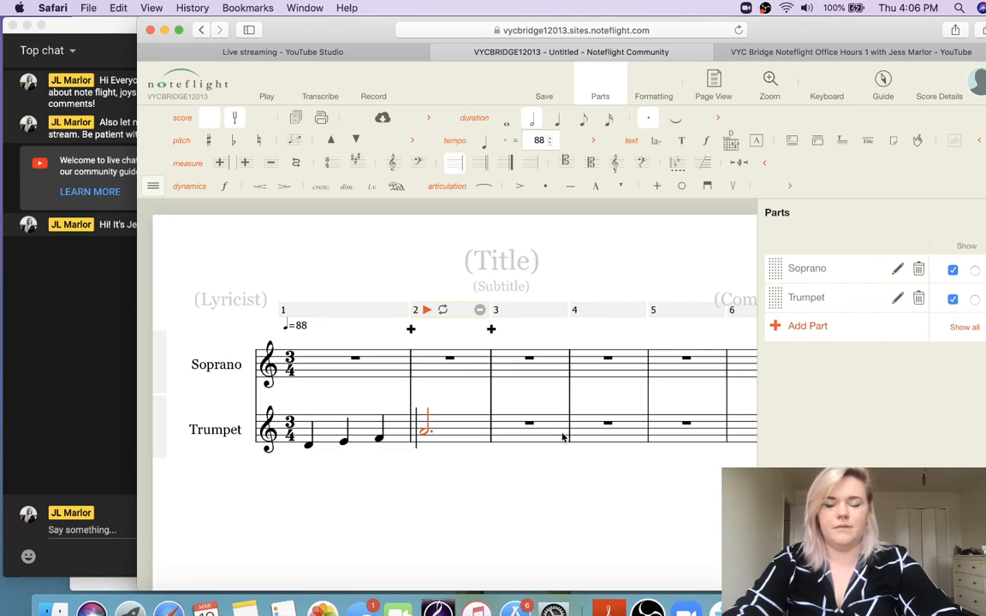
left_click(312, 448)
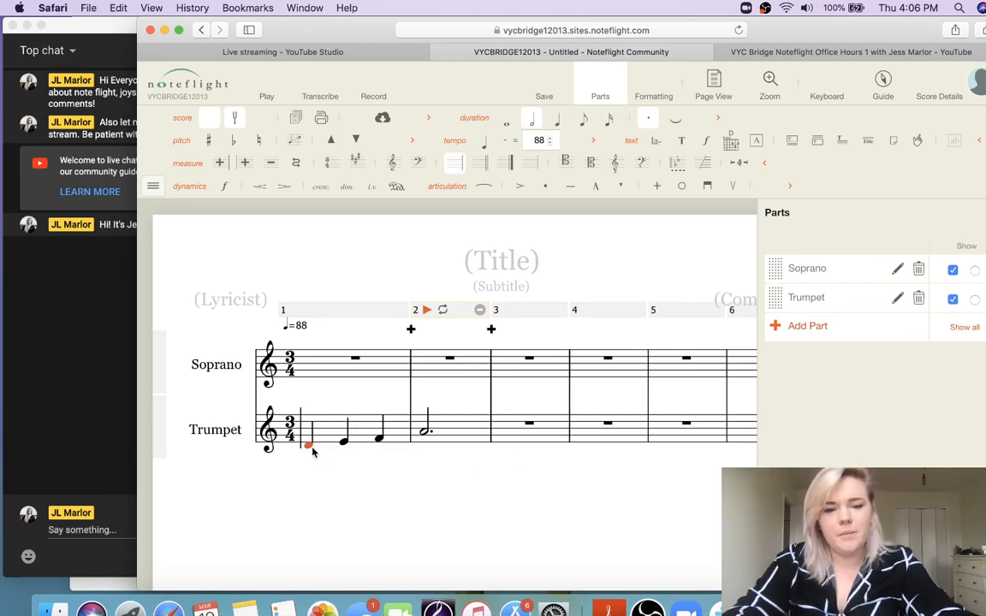
left_click(455, 434, "shift")
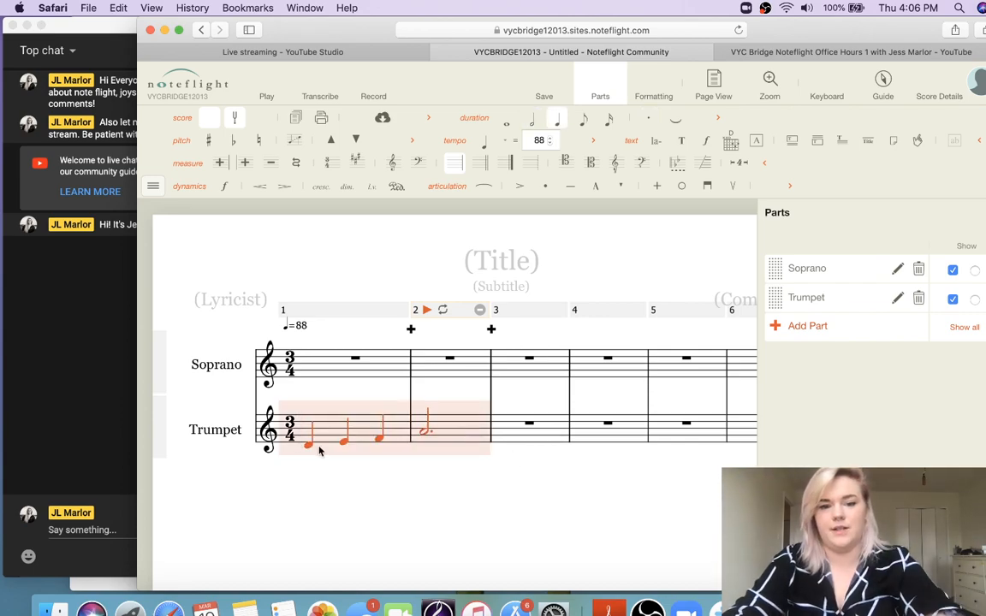
left_click(427, 454)
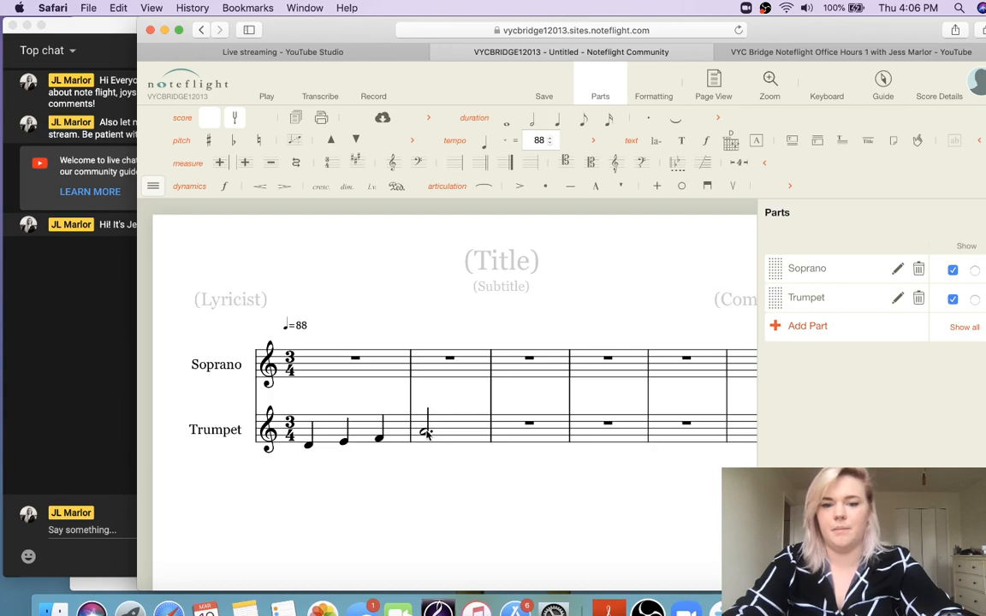
left_click(427, 434)
left_click(309, 448)
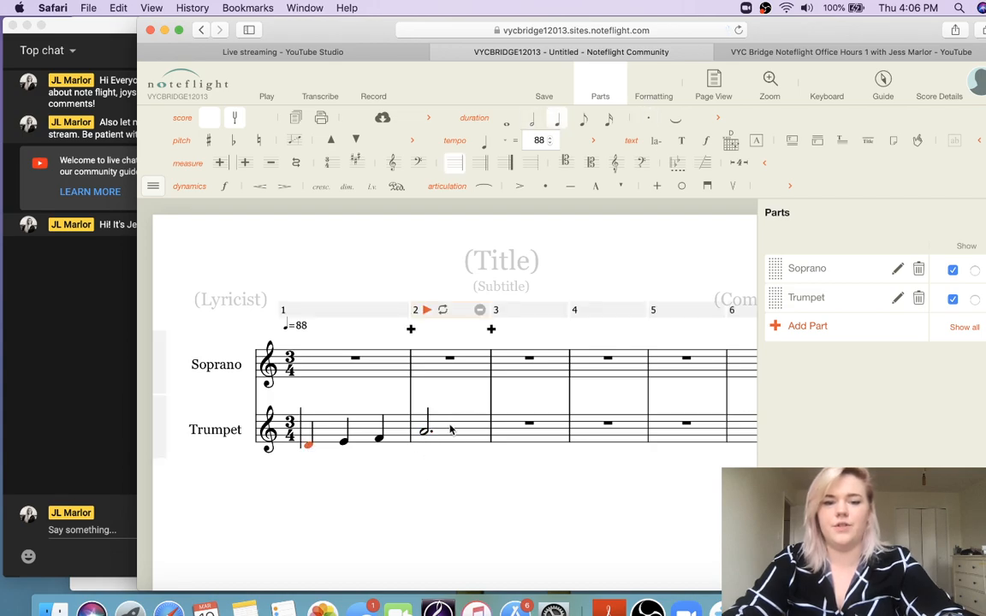
left_click(425, 432)
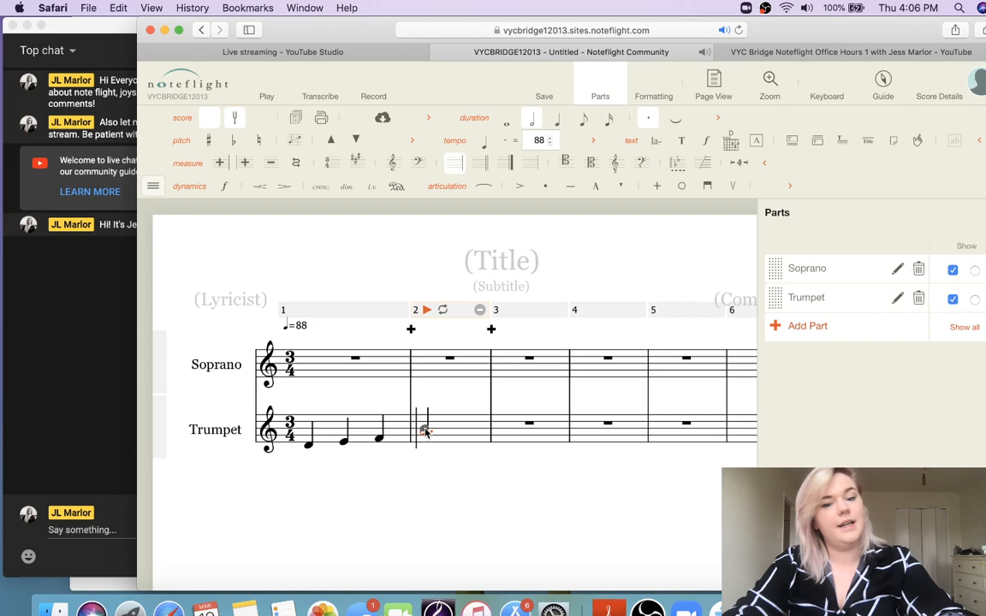
Copy the trumpet's notes from measures 1 and 2, paste them into the soprano staff from measure 1, and clear the selection
left_click(309, 445)
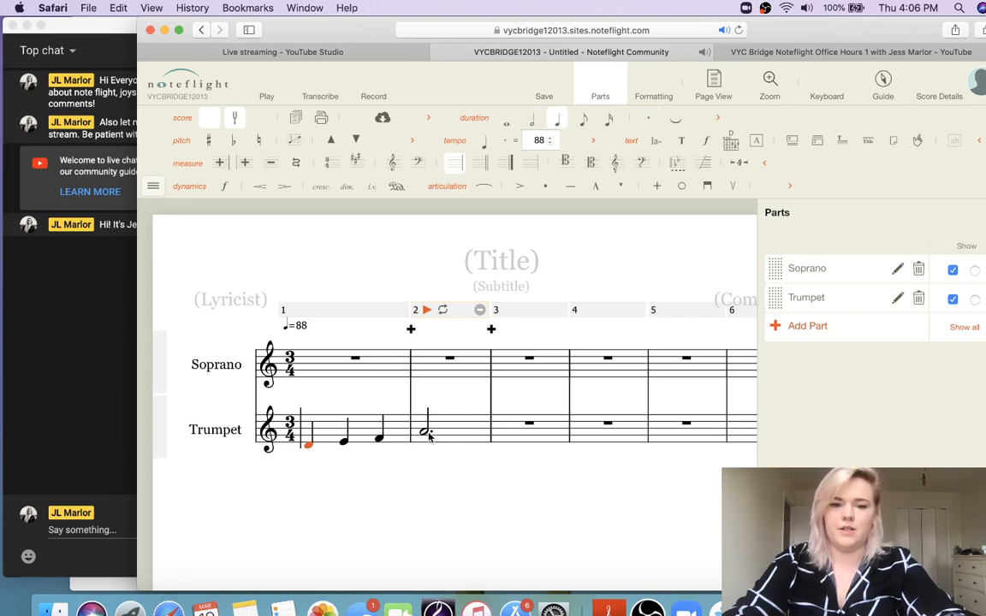
left_click(490, 438, "shift")
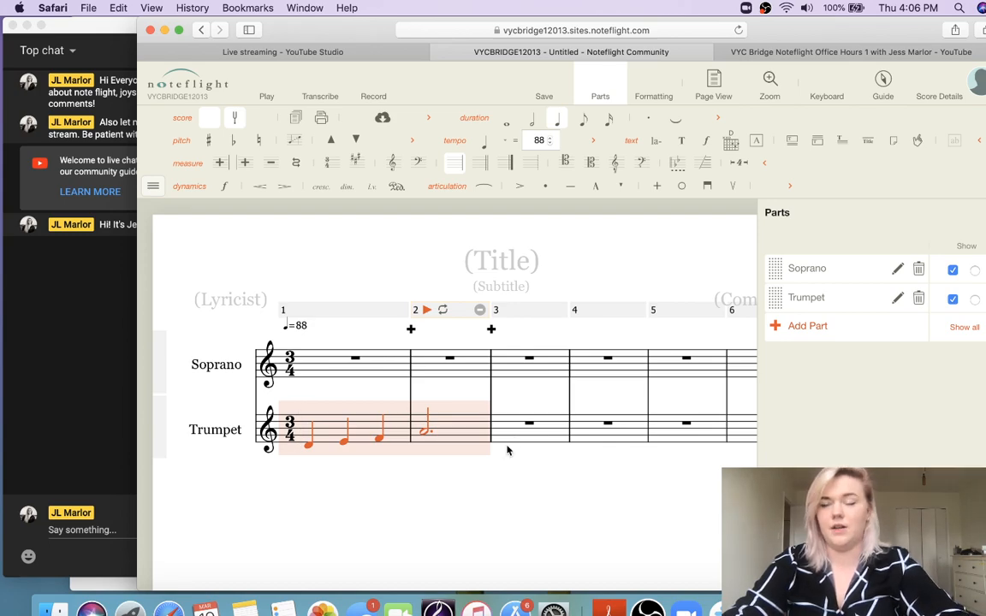
left_click(317, 366)
key("super+v")
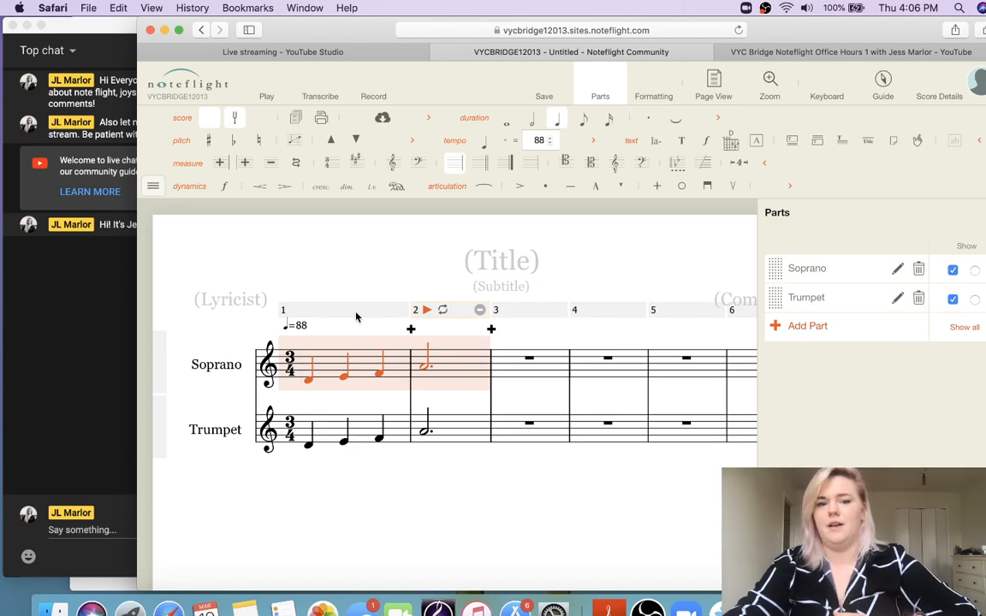
left_click(404, 511)
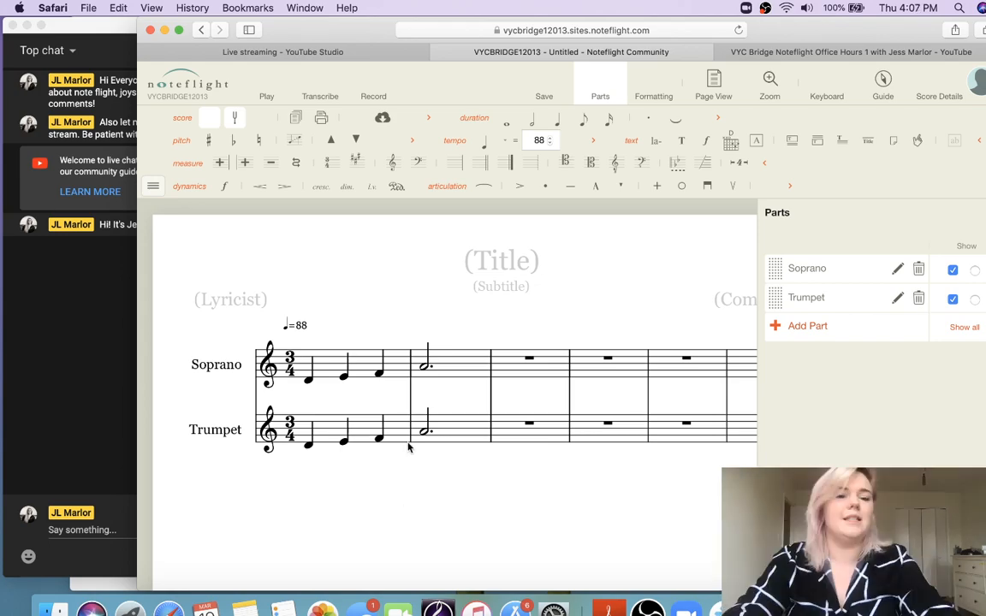
Demonstrate selecting measures 1 and 2 across both the soprano and trumpet staves, and clear the selection
left_click(308, 377)
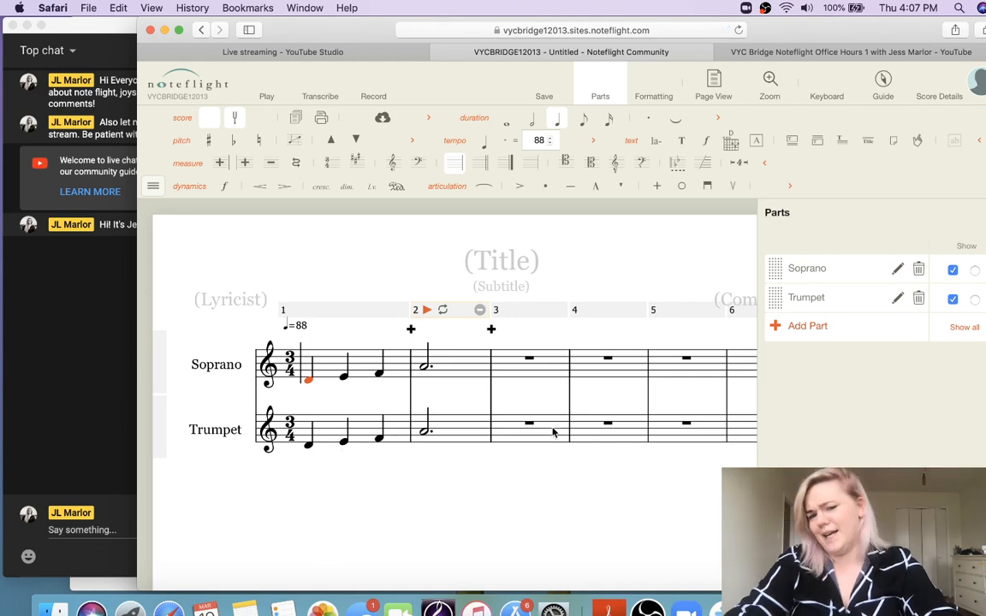
left_click(480, 431, "shift")
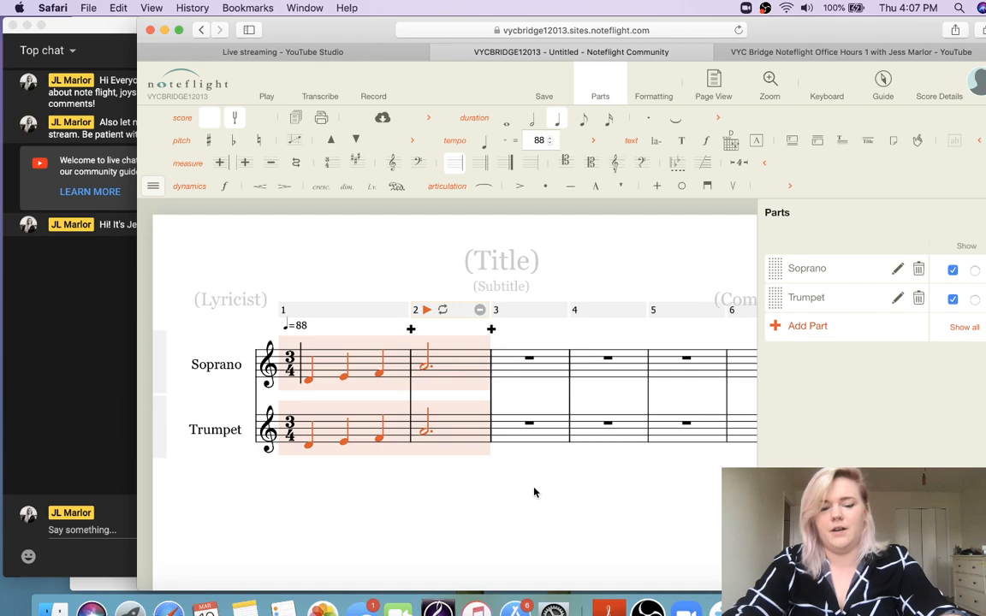
left_click(309, 378)
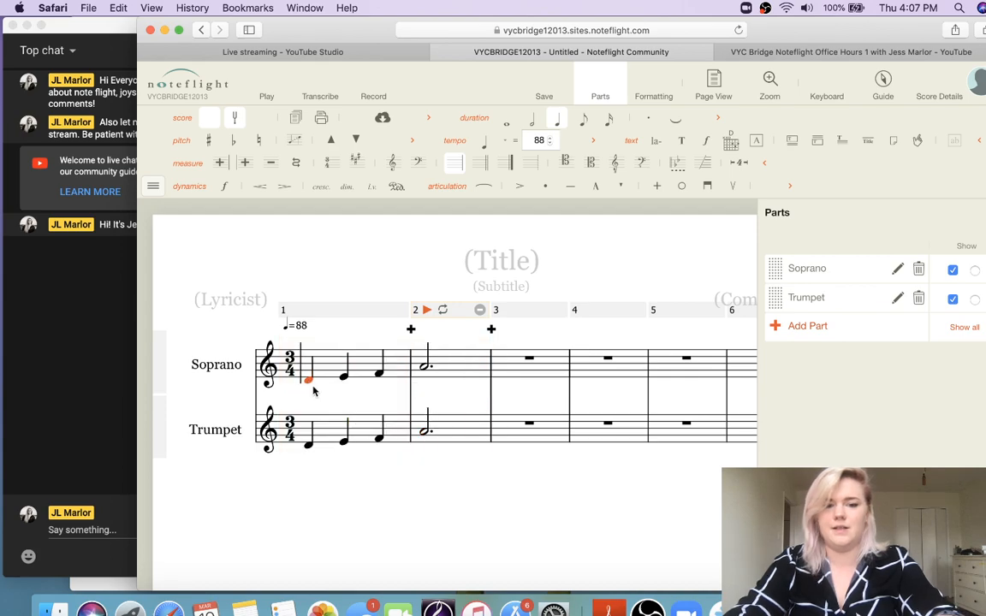
left_click(423, 436, "shift")
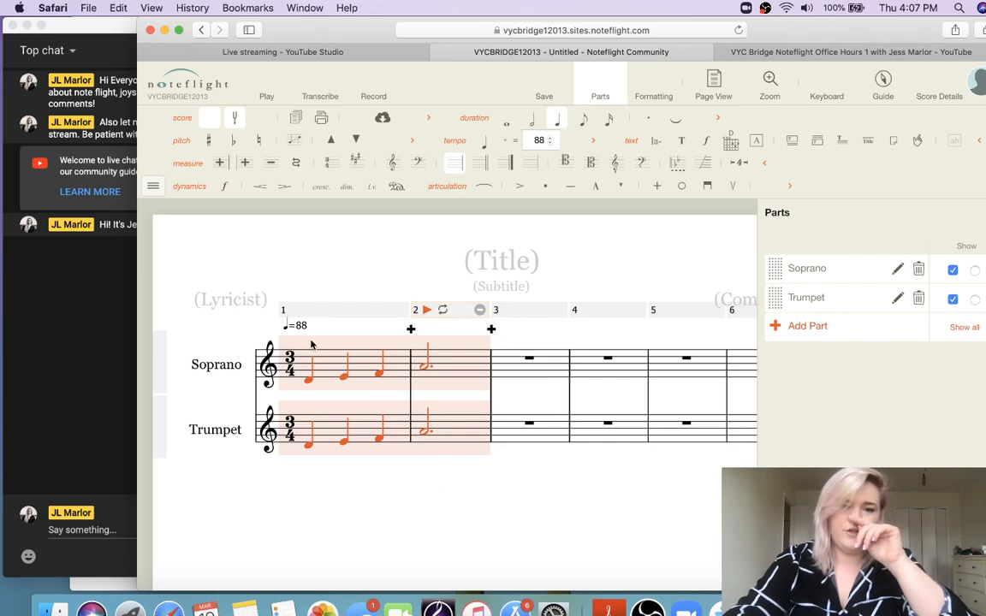
left_click(206, 253)
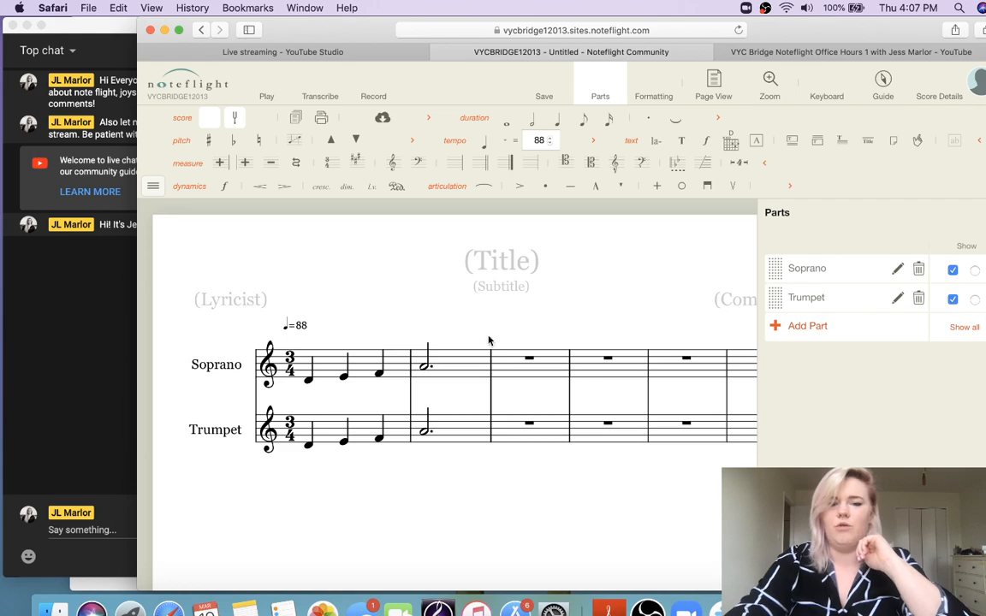
Cut the soprano and trumpet notes from measures 1 and 2 together
left_click(309, 379)
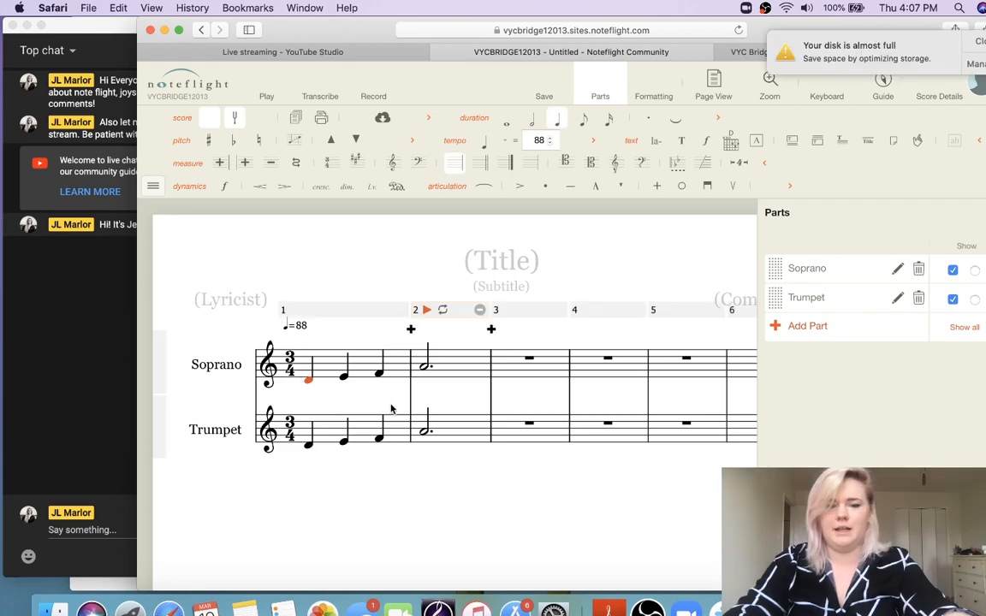
left_click(460, 427, "shift")
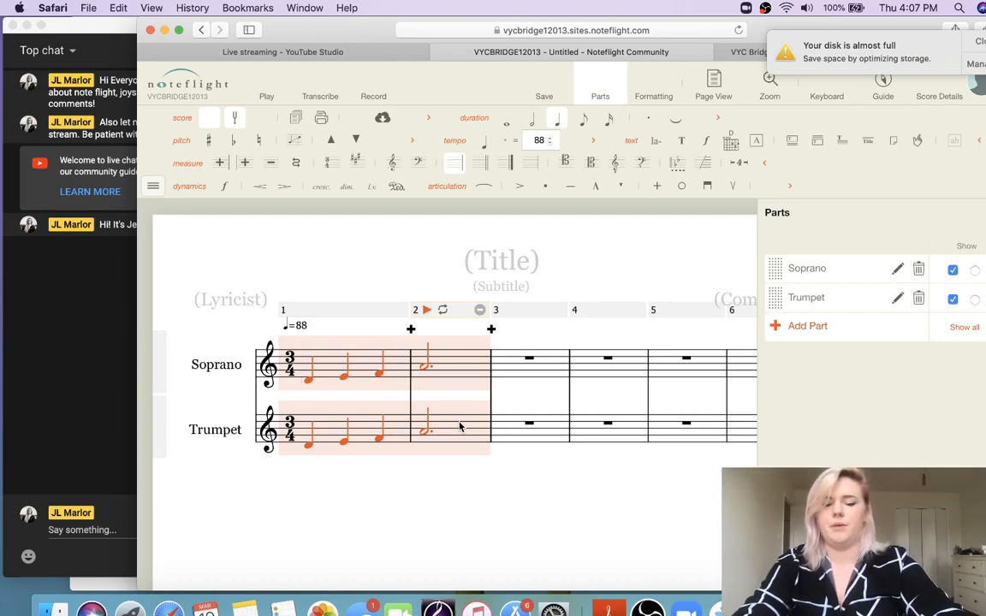
key("Delete")
Try pasting the cut passage into the soprano's measure 6 alone, and paste it with measure 6 selected on both staves
scroll(438, 392, "right", 3)
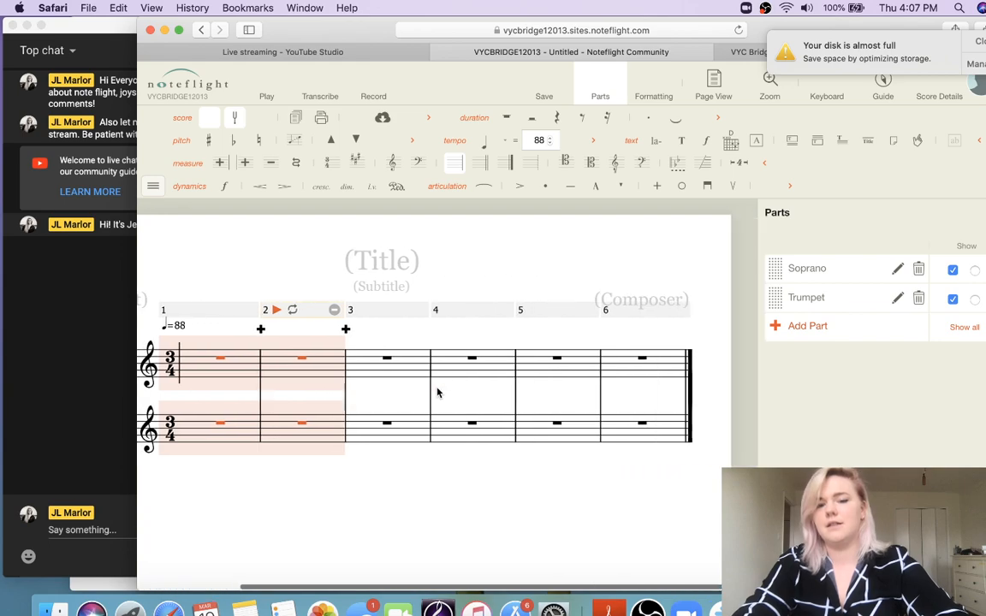
left_click(625, 367)
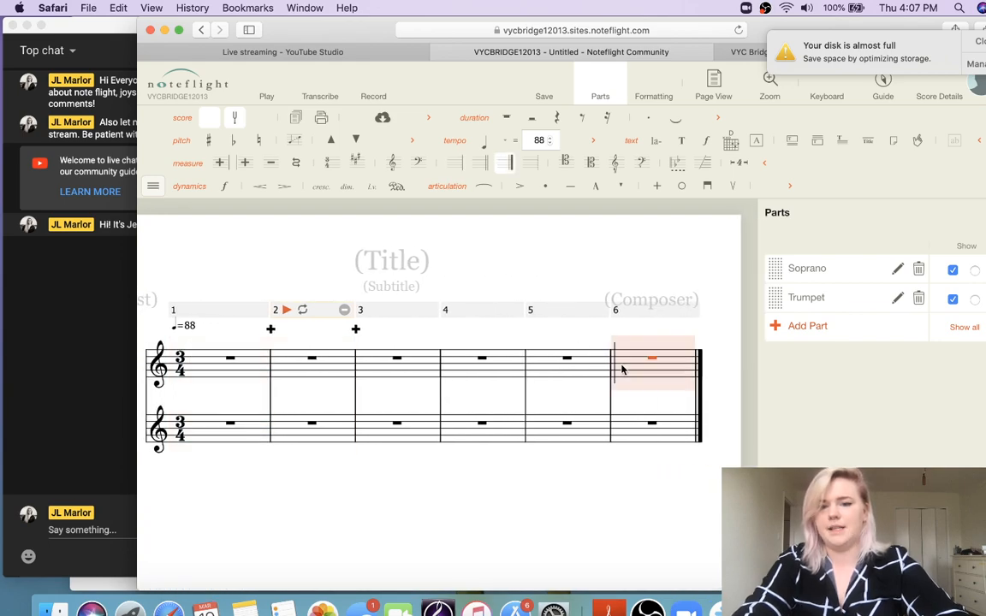
key("super+v")
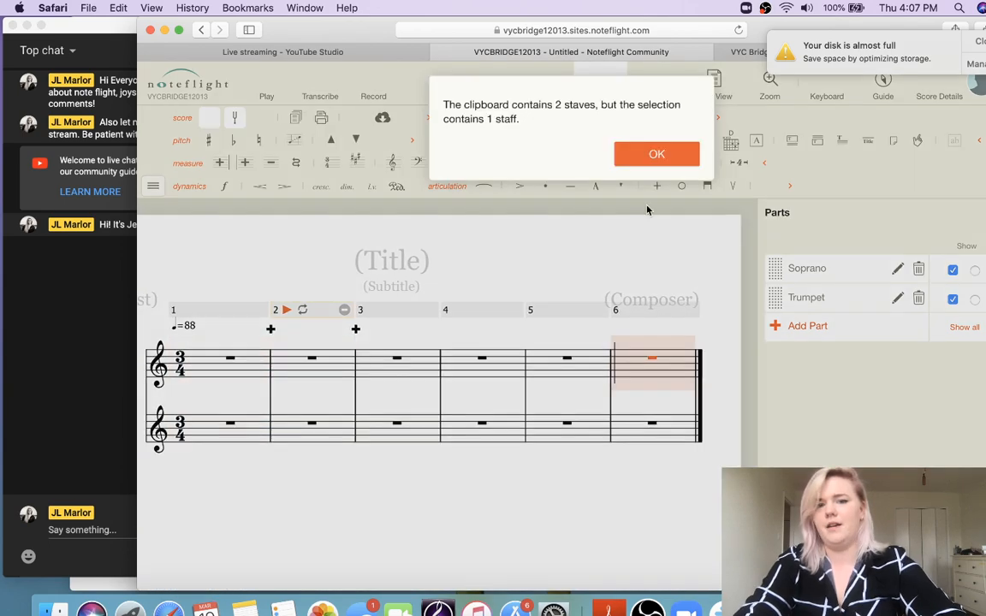
left_click(656, 155)
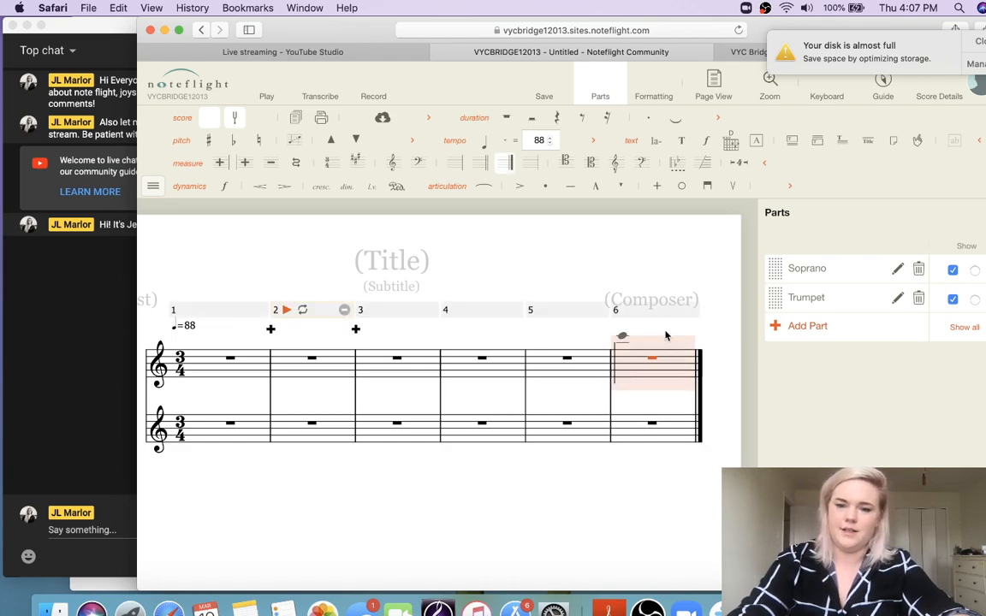
key("super+v")
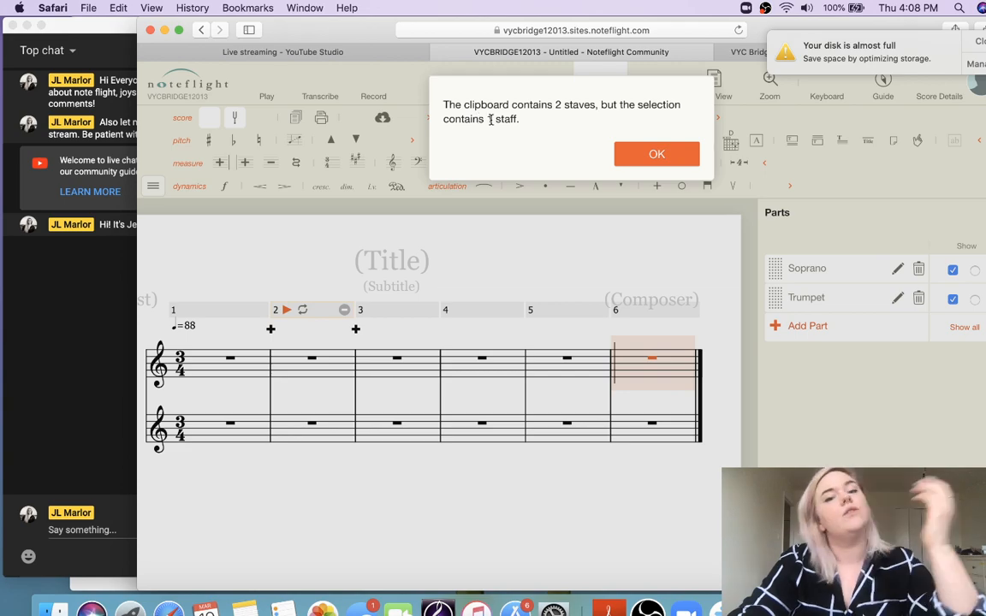
left_click(672, 157)
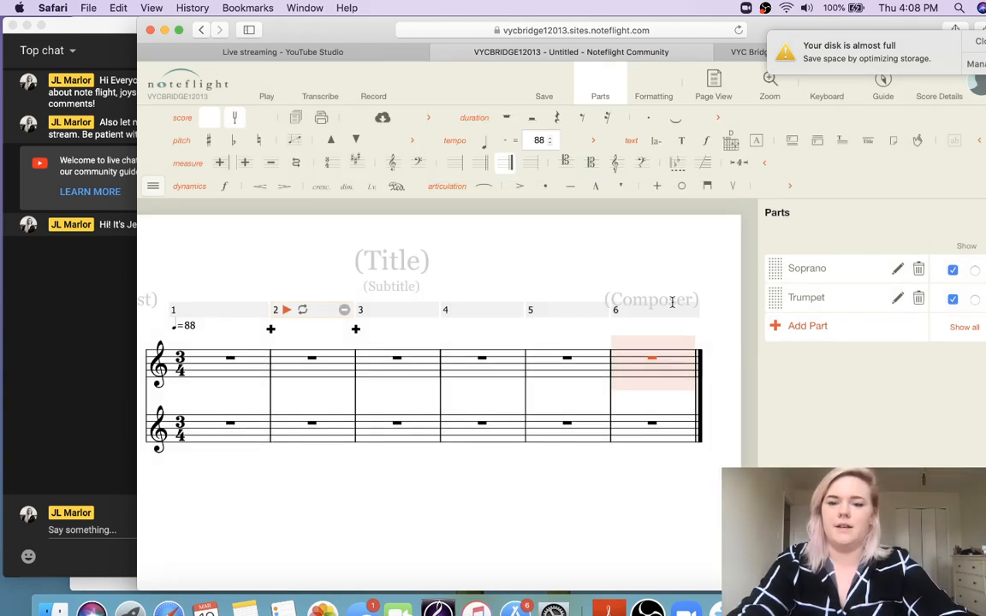
left_click(633, 439, "shift")
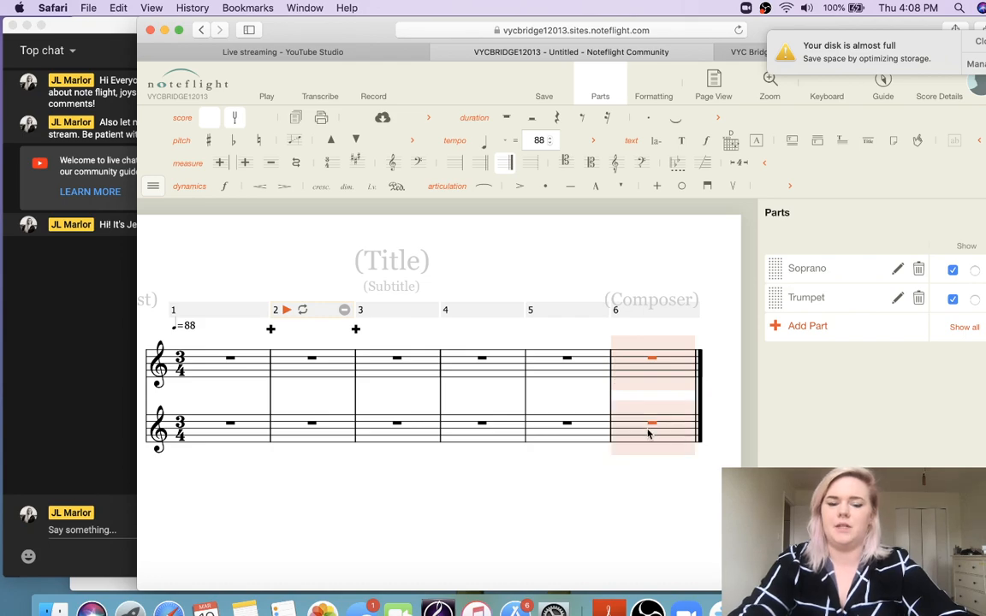
key("super+v")
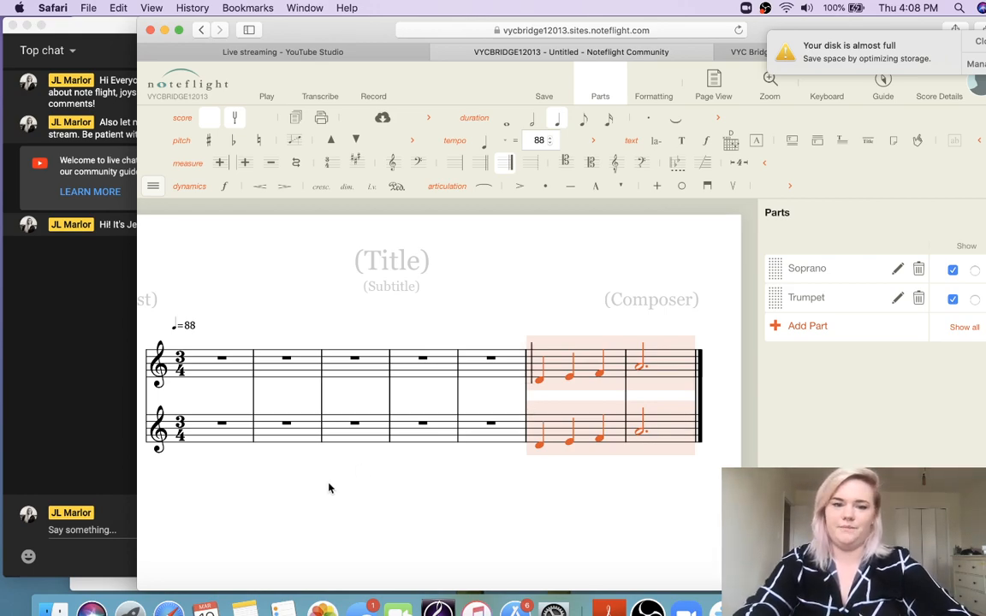
Enter a D at the start of the soprano's measure 1 and make it a half note
scroll(330, 488, "left", 3)
left_click(324, 377)
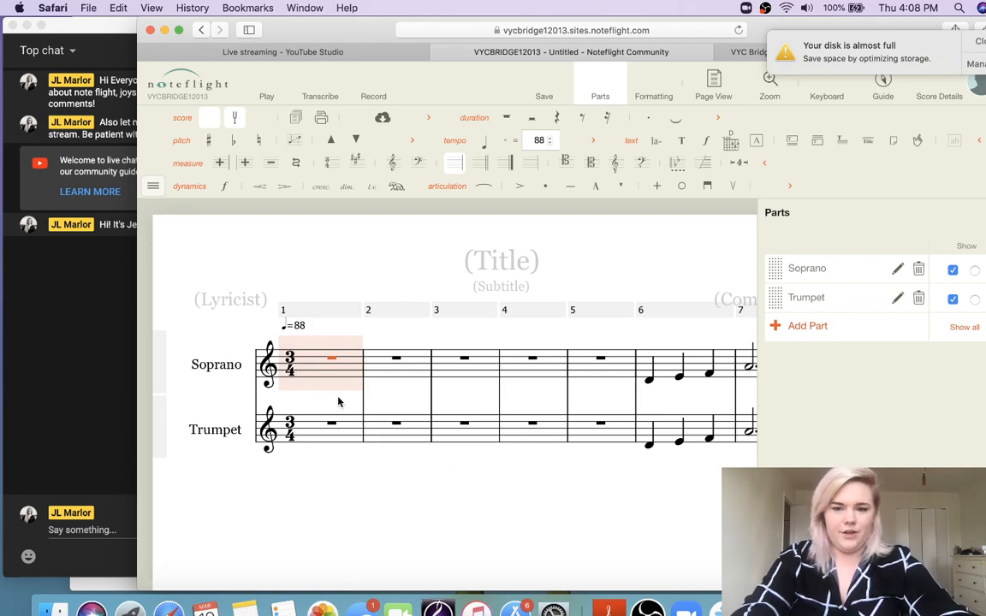
key("e")
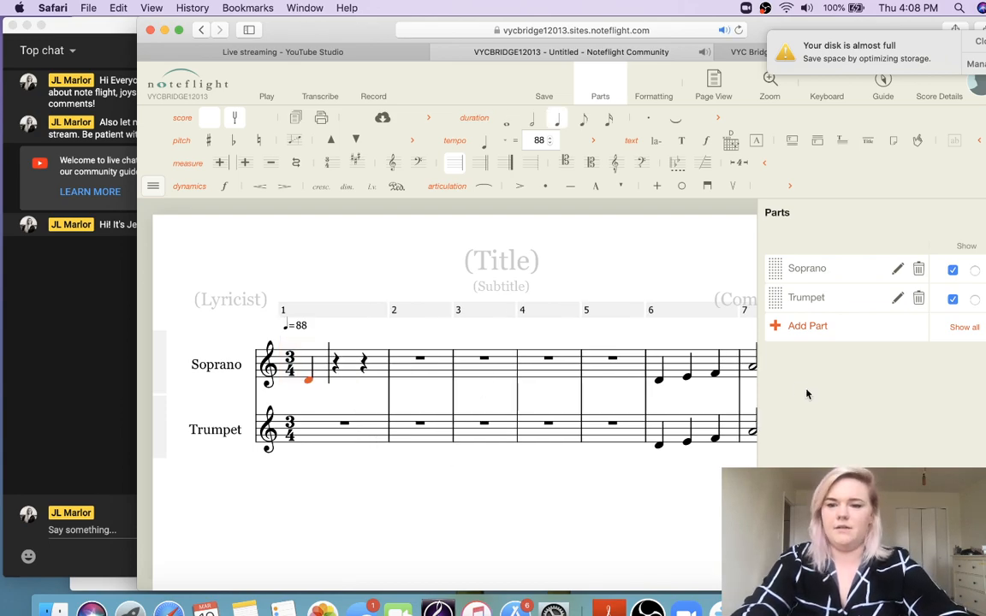
left_click(532, 121)
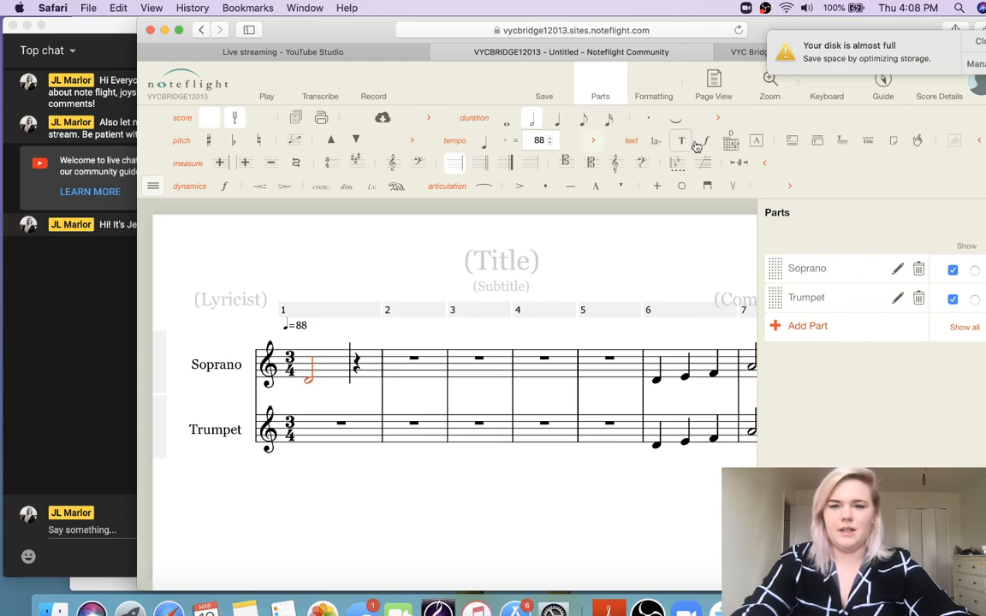
Add the lyric "ah" under the soprano's half note in measure 1
left_click(656, 142)
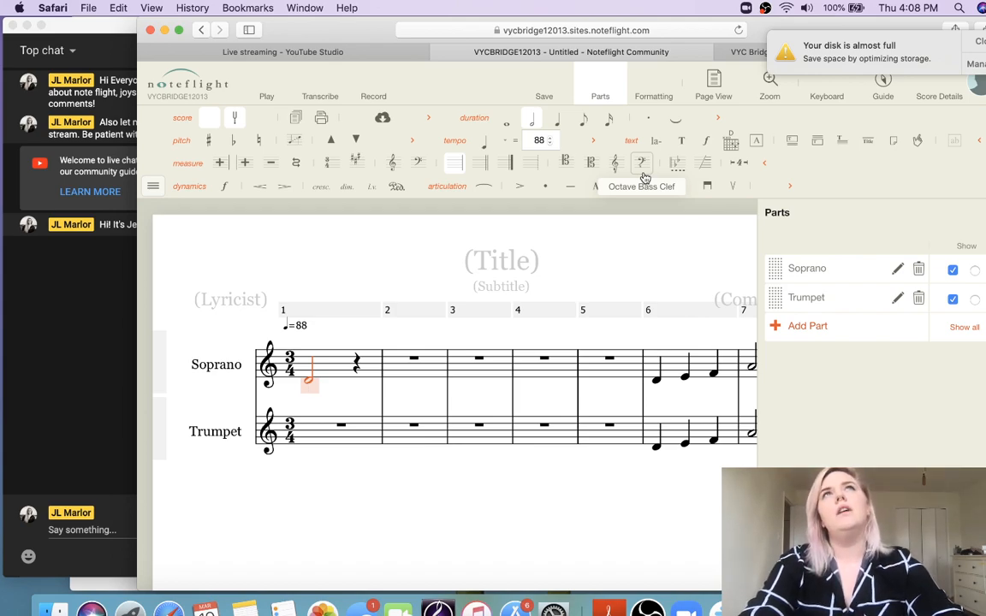
type("ah")
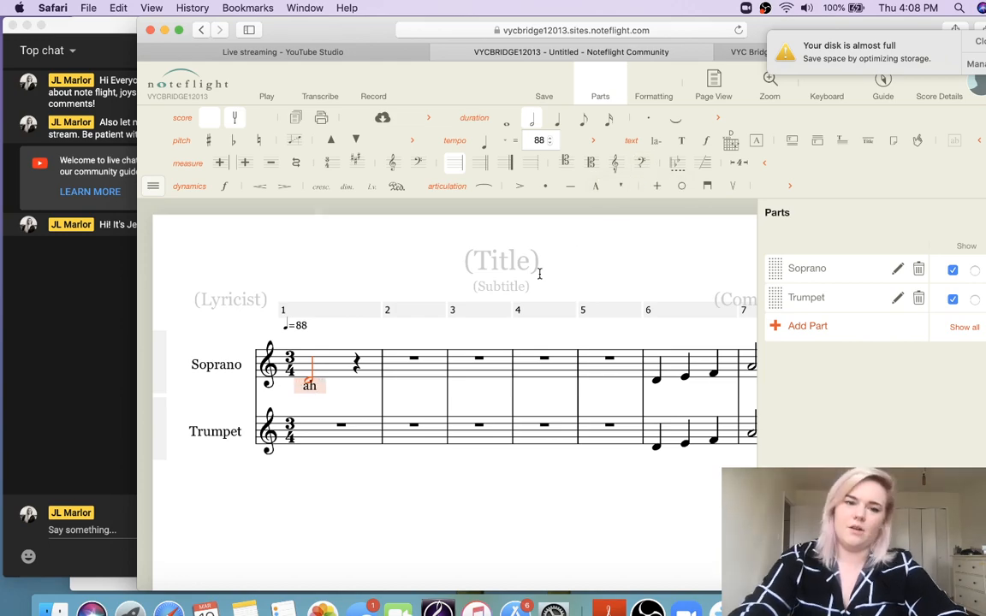
left_click(438, 268)
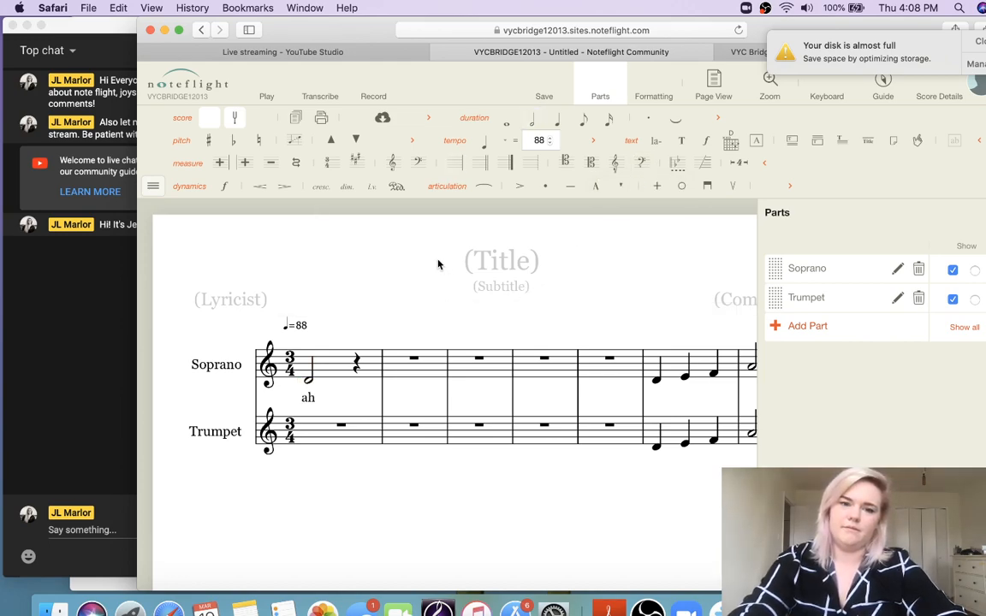
Copy the soprano's measure 1 with its lyric and paste it into the trumpet's measure 1
left_click(333, 369)
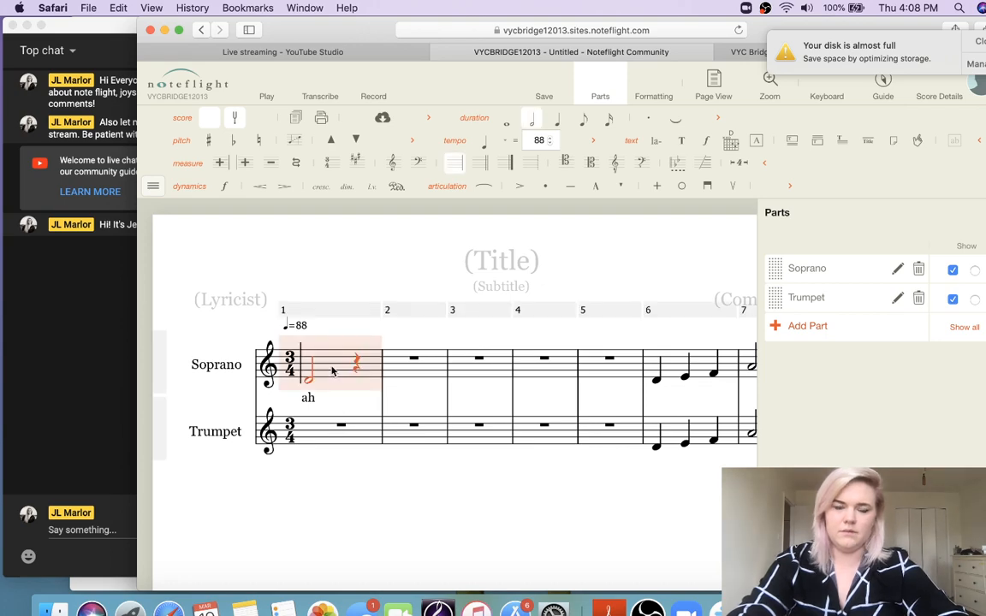
left_click(319, 441)
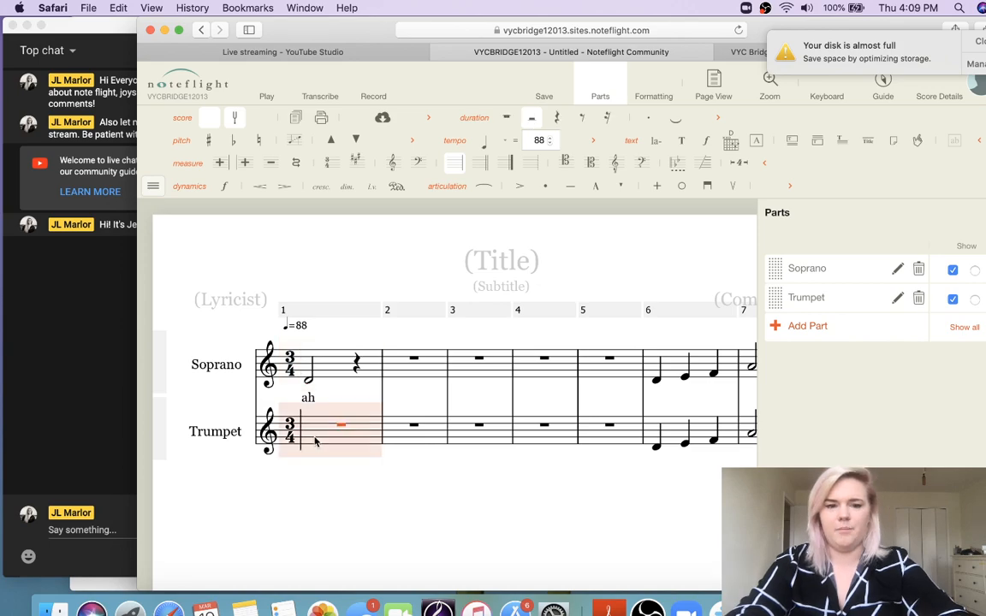
left_click(319, 442)
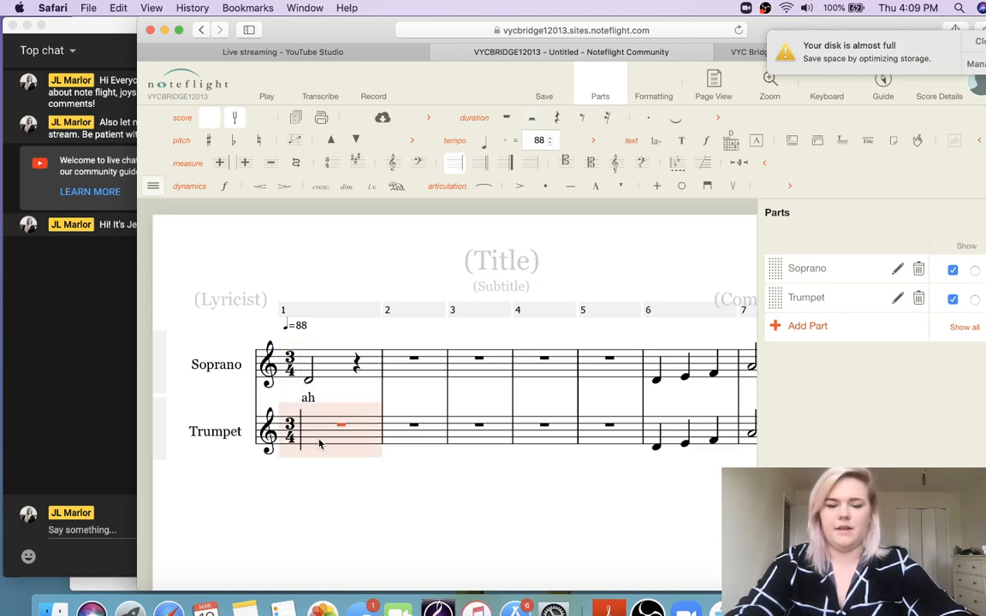
key("super+v")
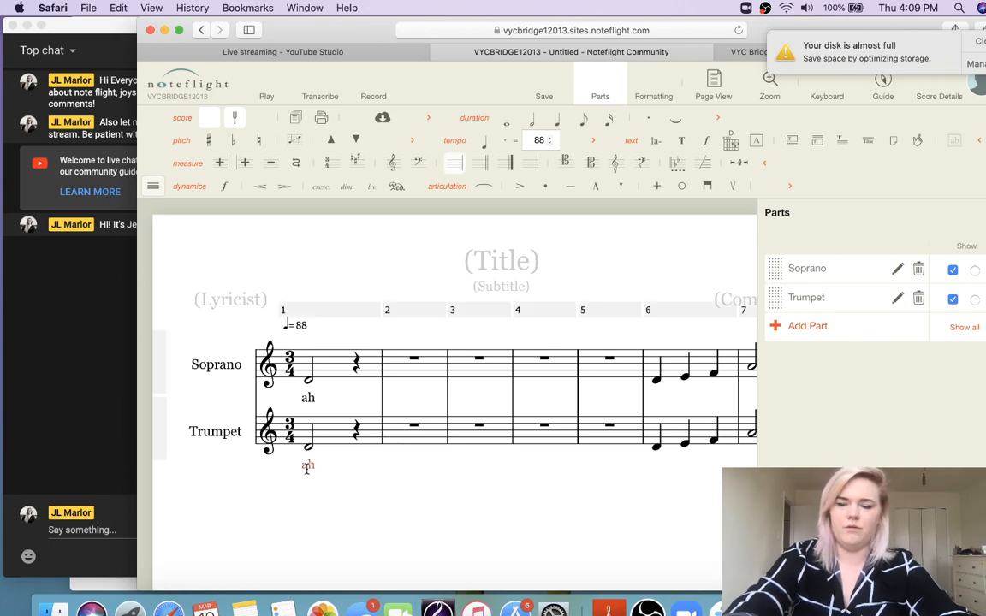
Delete the pasted "ah" lyric under the trumpet's half note in measure 1
key("BackSpace")
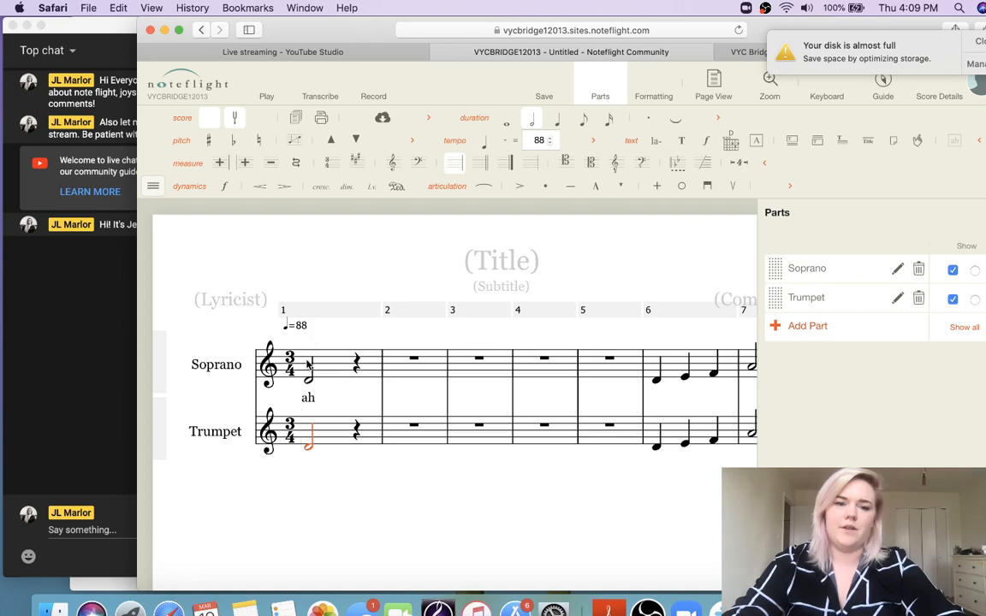
left_click(341, 376)
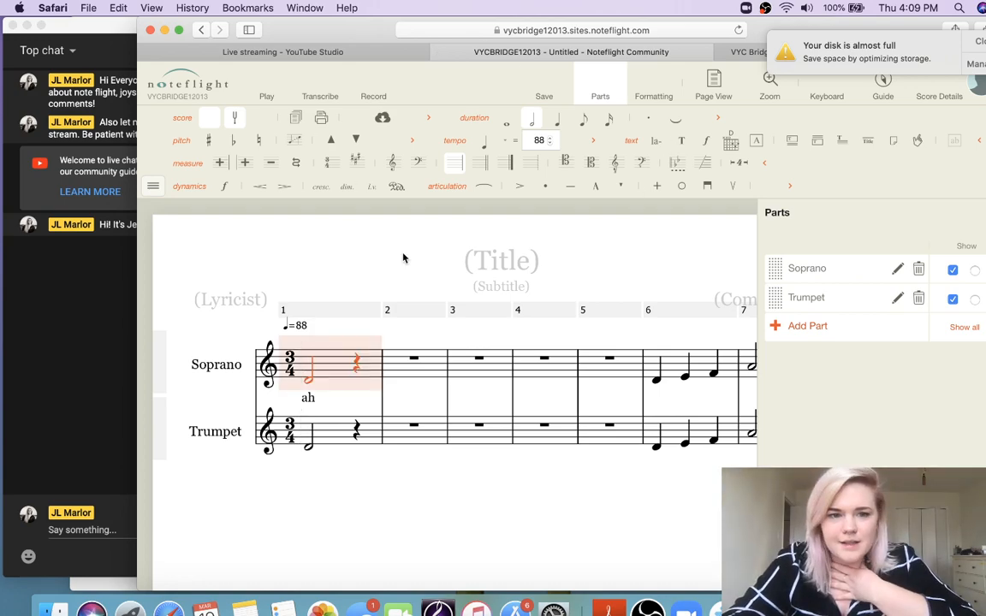
Add the text "In unison, like breathing together" beside the tempo mark above measure 1
left_click(287, 329)
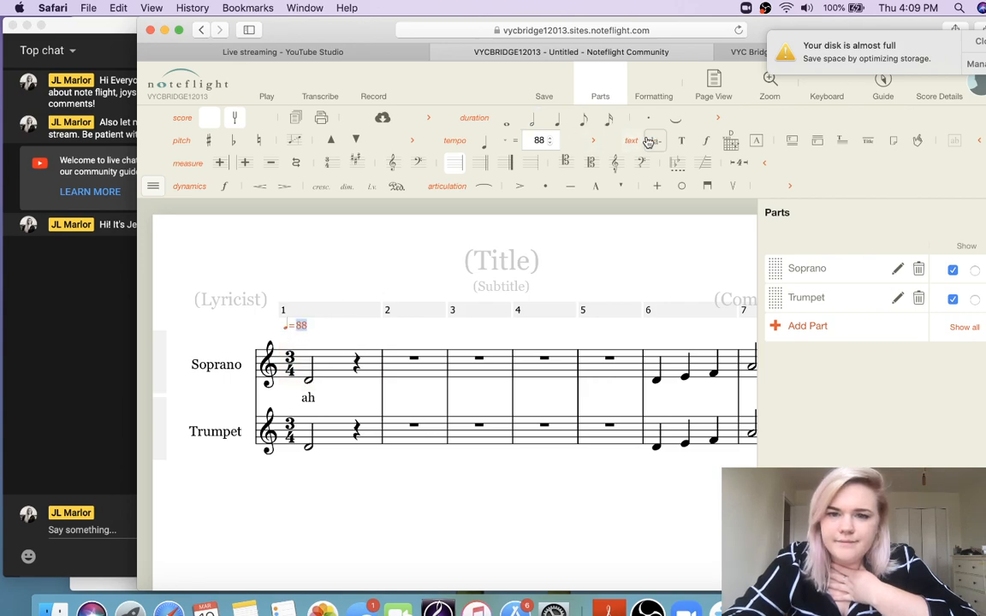
left_click(713, 142)
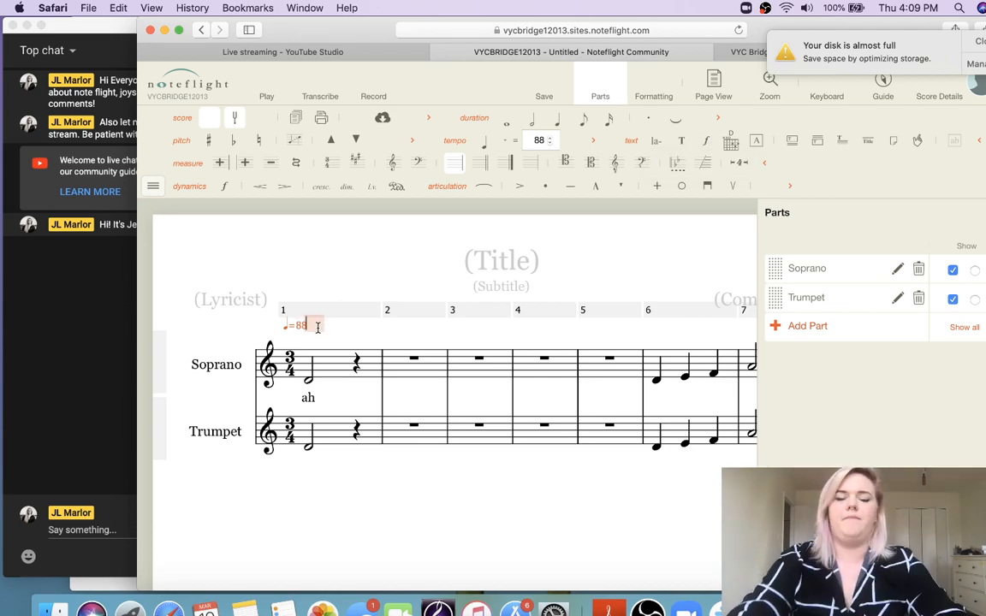
type("In unio")
key("BackSpace")
type("son, ")
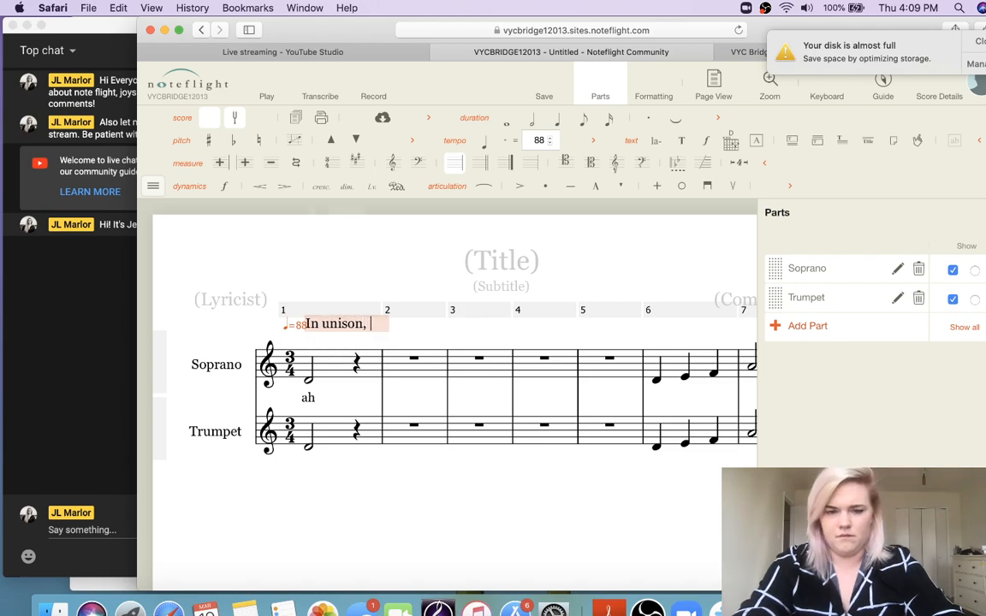
type("like breathing together")
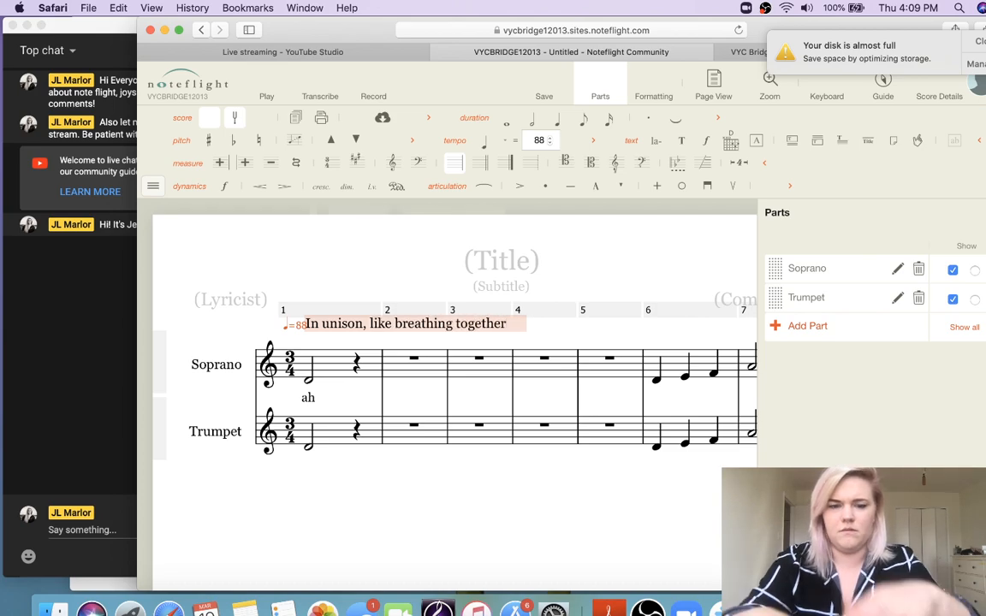
key("Return")
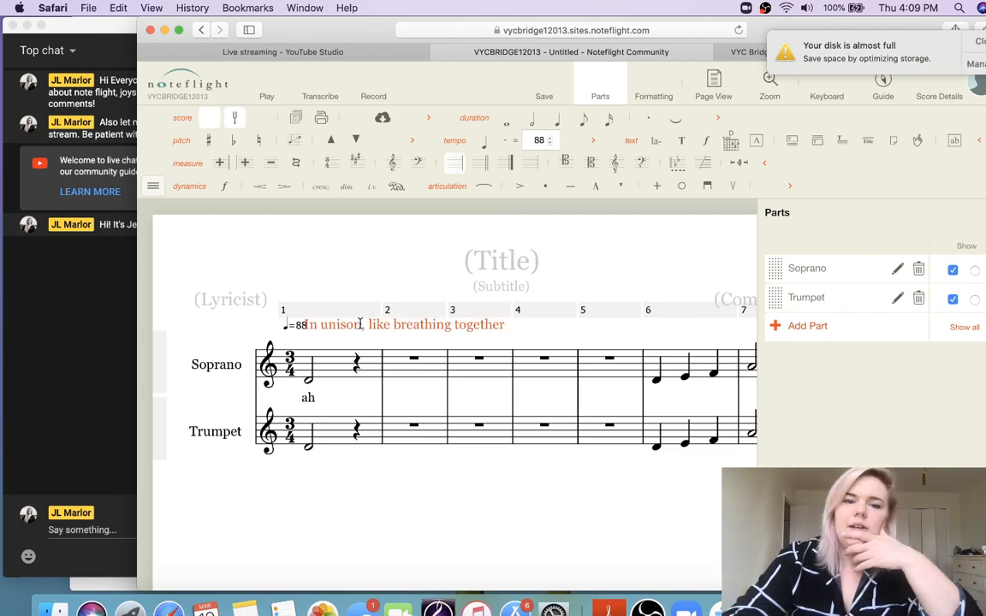
Try to move the "In unison, like breathing together" text clear of the tempo mark, and delete the text
left_click(311, 324)
left_click_drag(286, 326, 343, 327)
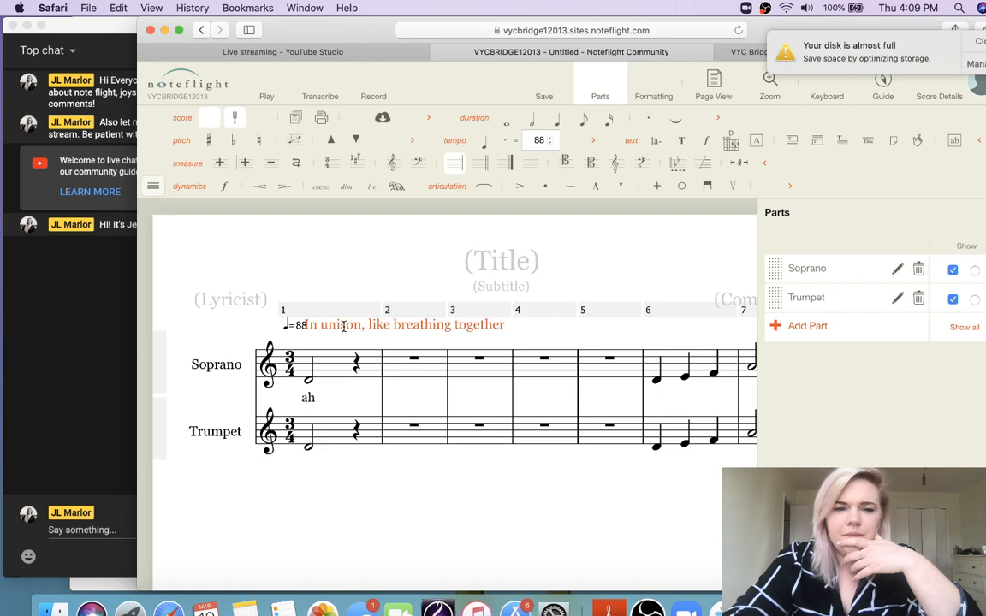
key("BackSpace")
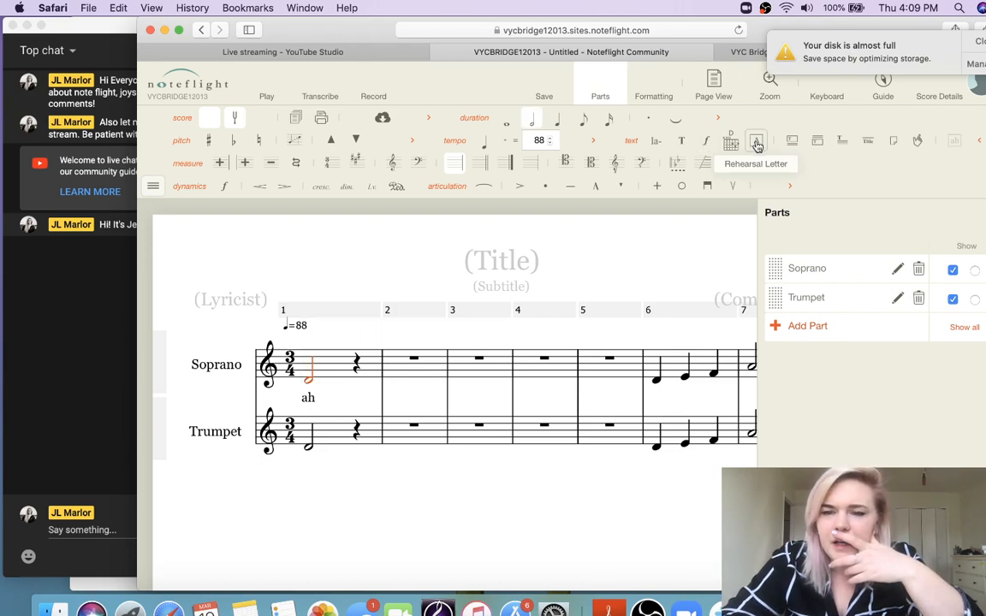
Add the text "In unison, breathing together" above the soprano's first note, dismissing the disk-space notification
left_click(840, 144)
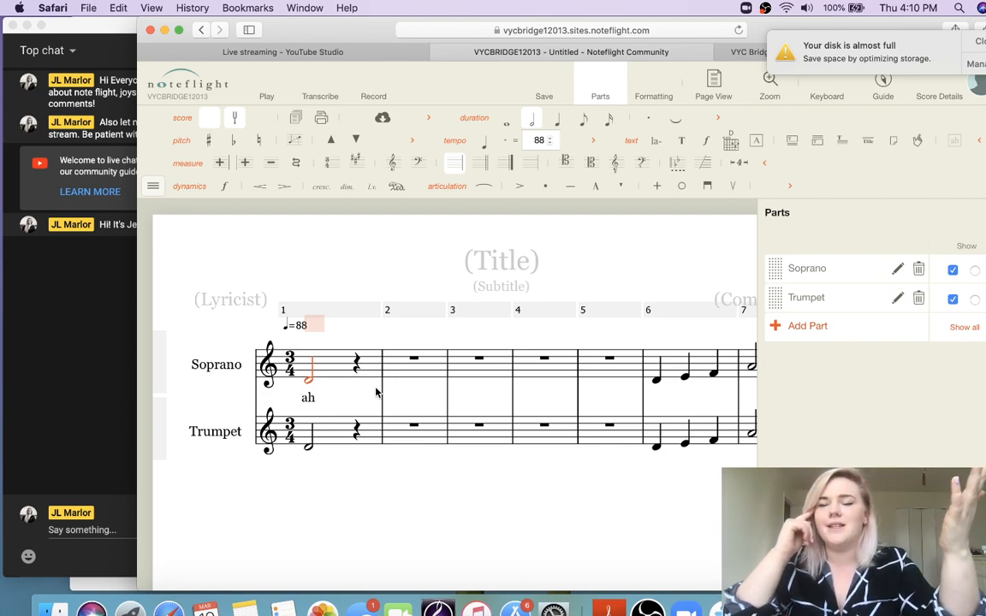
left_click(974, 41)
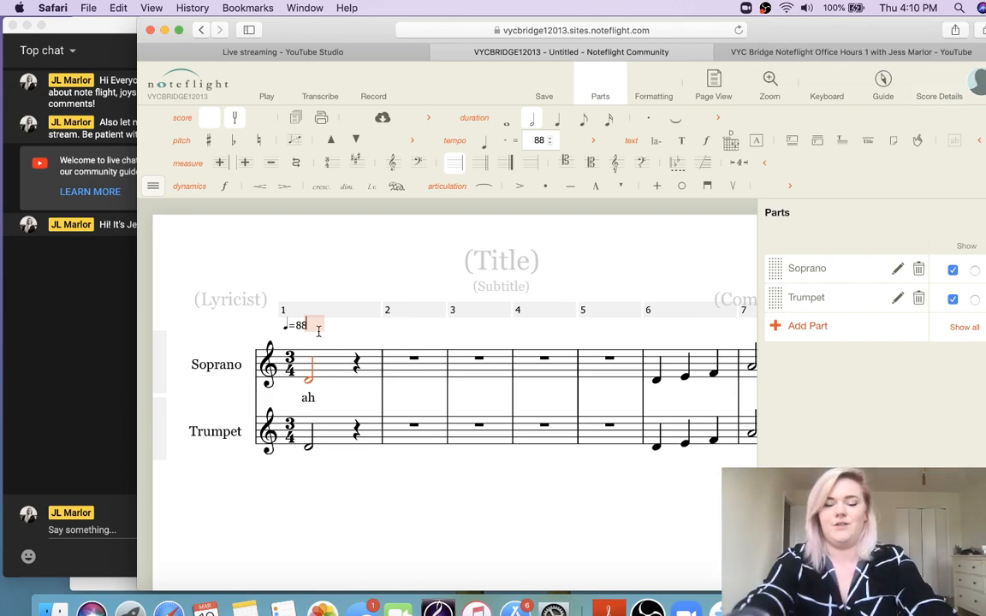
type("In")
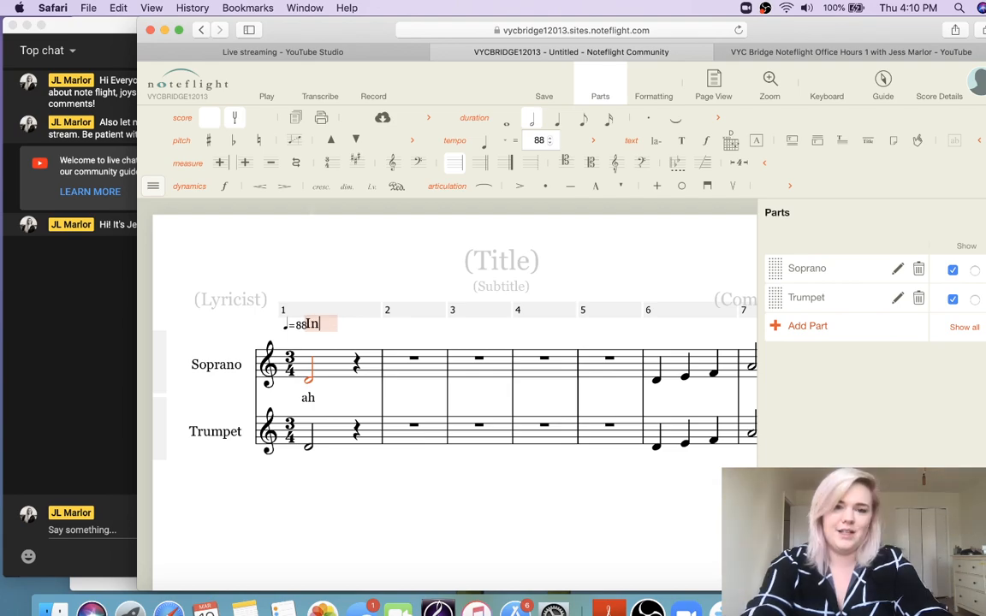
type(" uni")
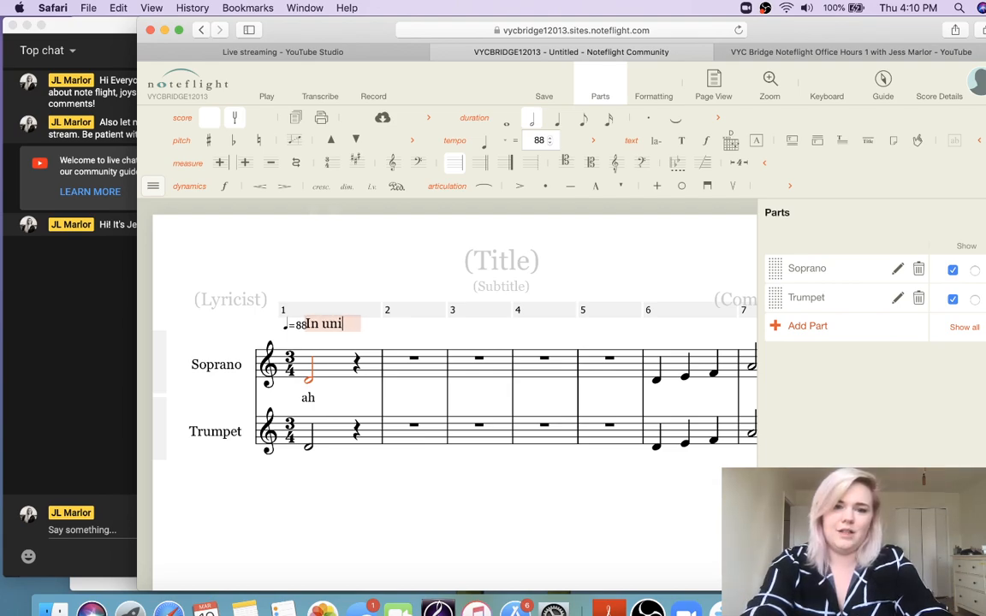
type("son, bre")
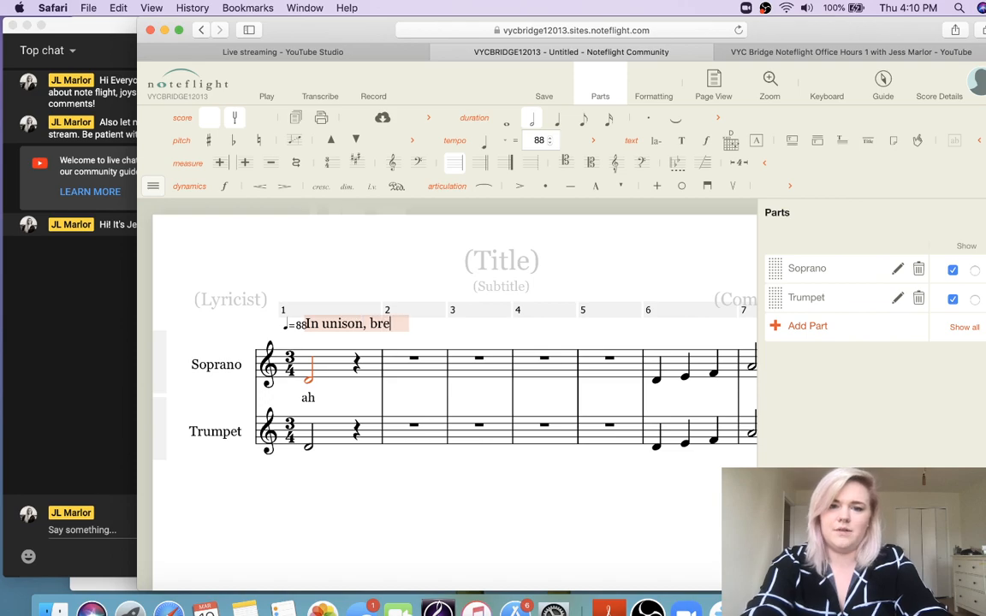
type("athing to")
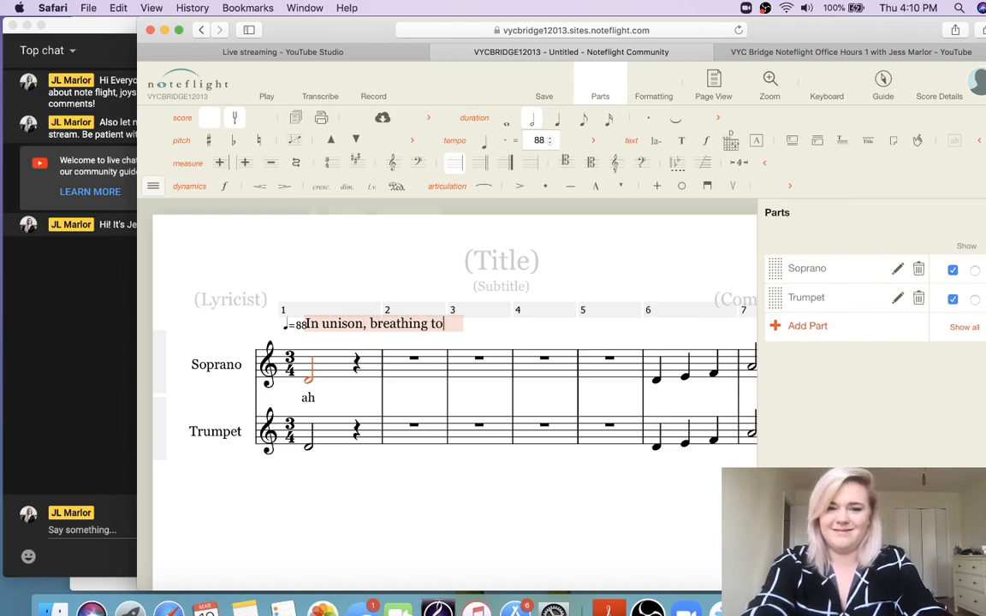
type("gether")
key("Return")
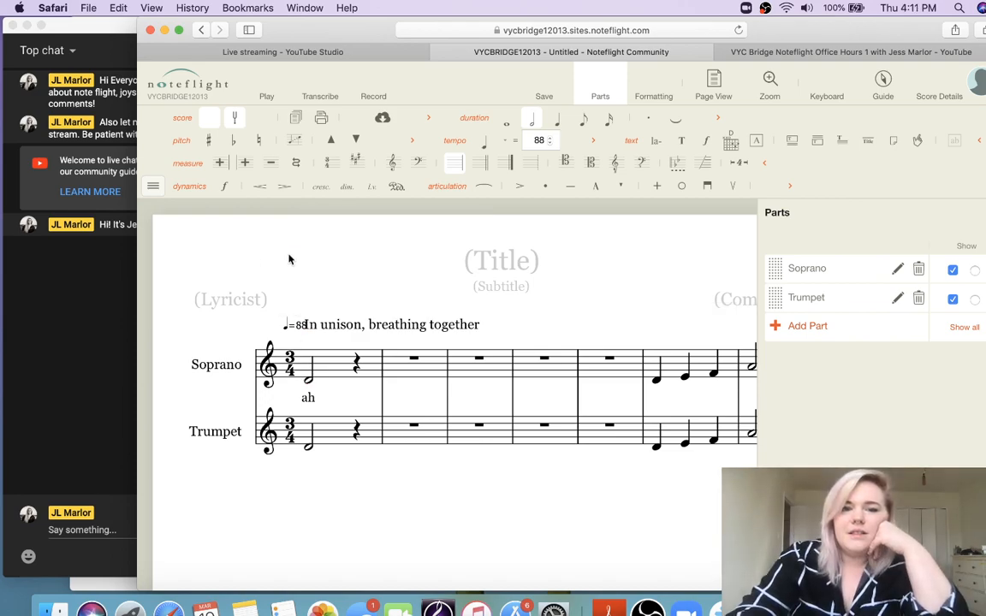
Try shifting "In unison, breathing together" away from the tempo mark with leading spaces and a line break, and delete the text
left_click(303, 323)
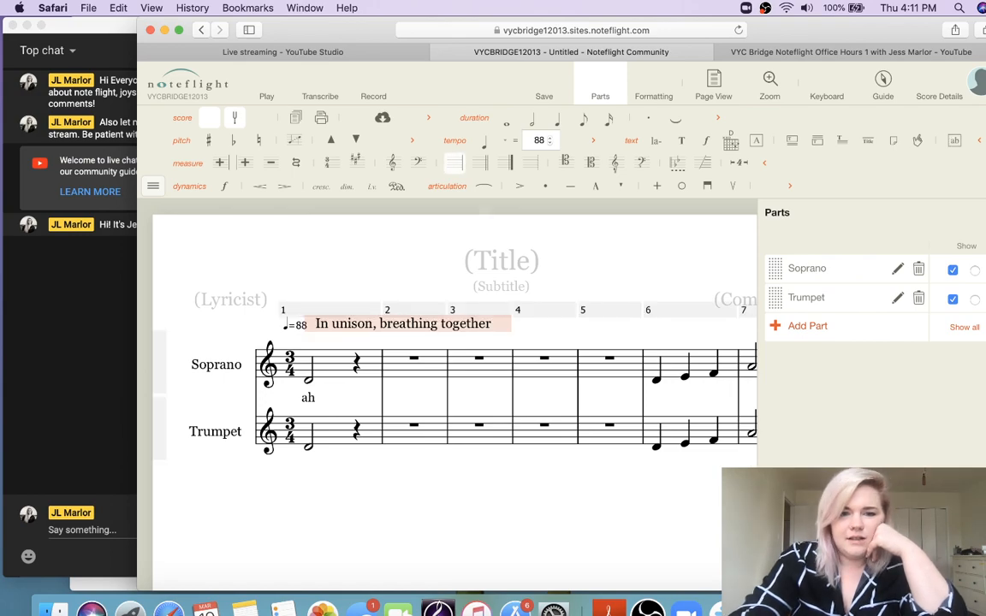
left_click(304, 312)
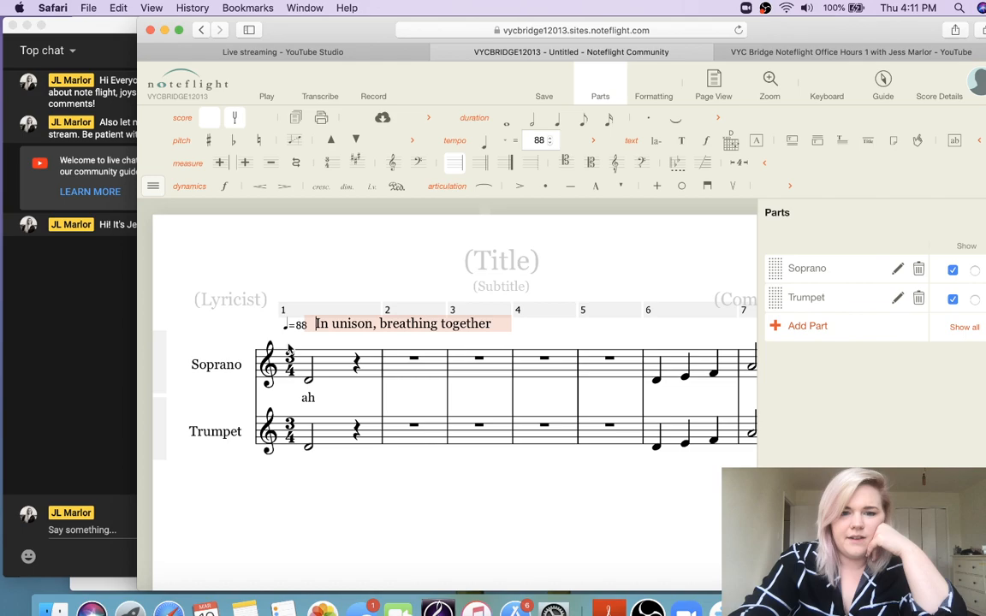
left_click(341, 258)
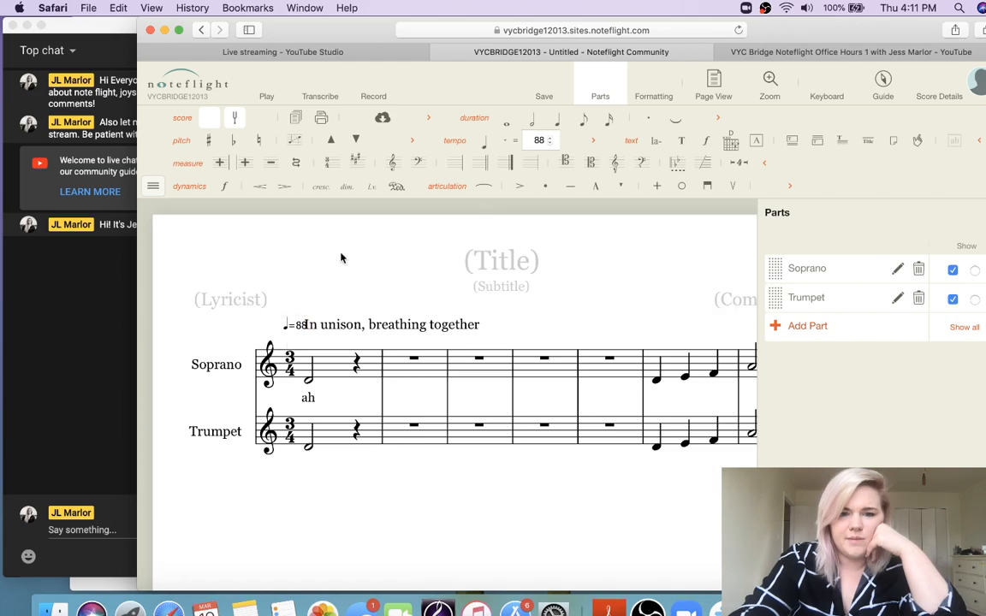
double_click(307, 324)
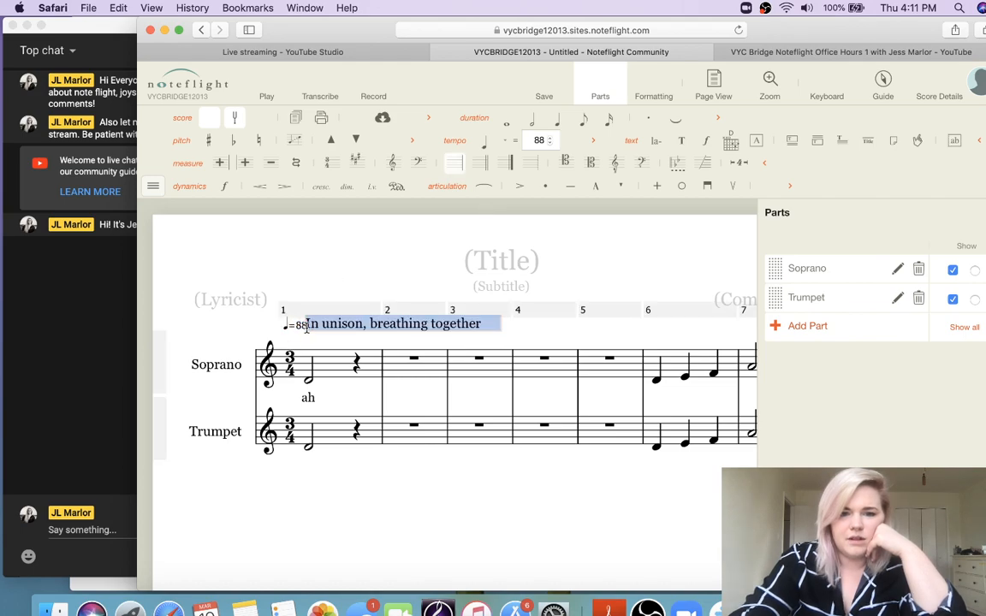
key("Escape")
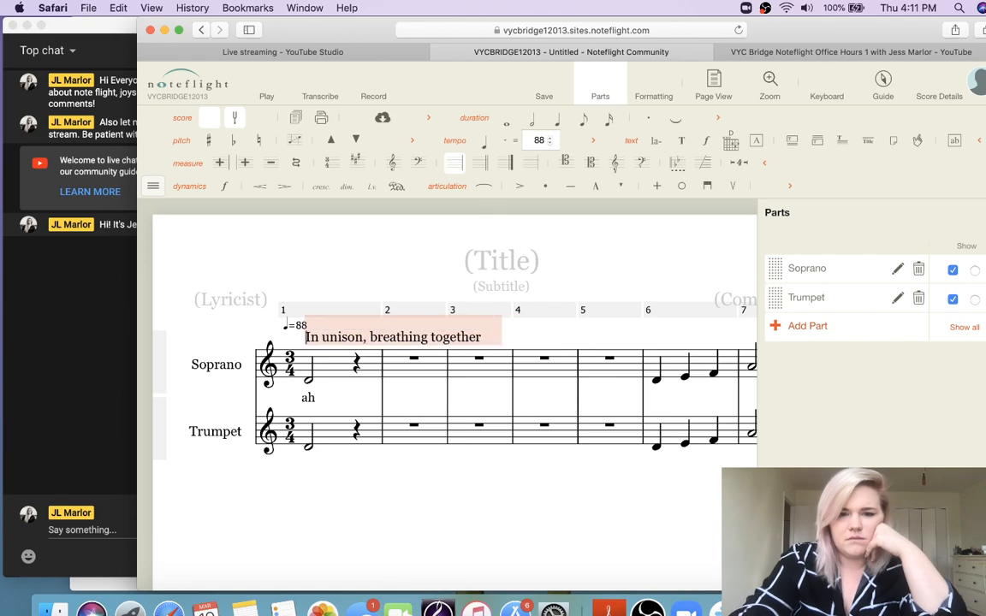
left_click(335, 285)
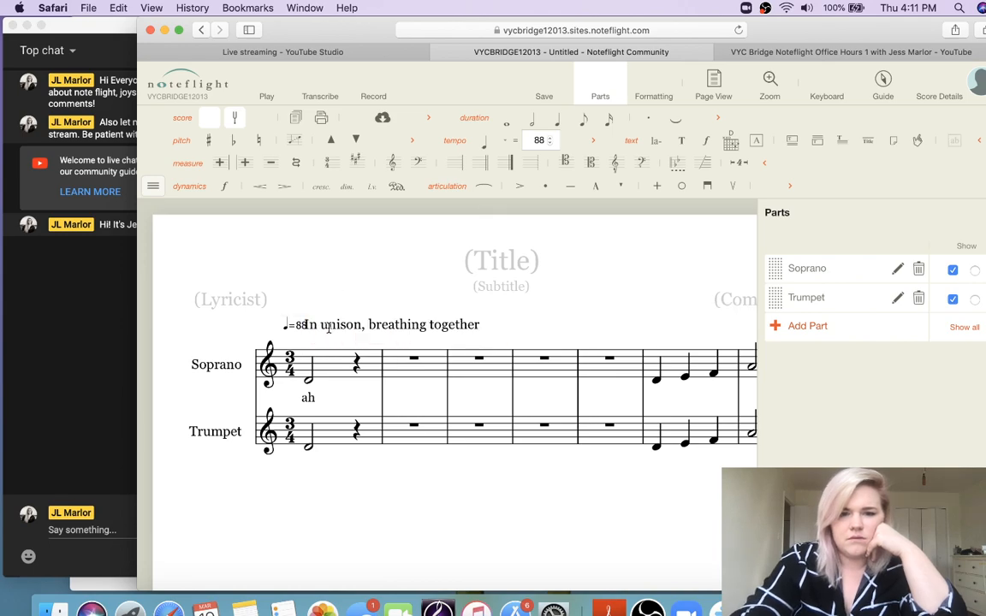
left_click(305, 324)
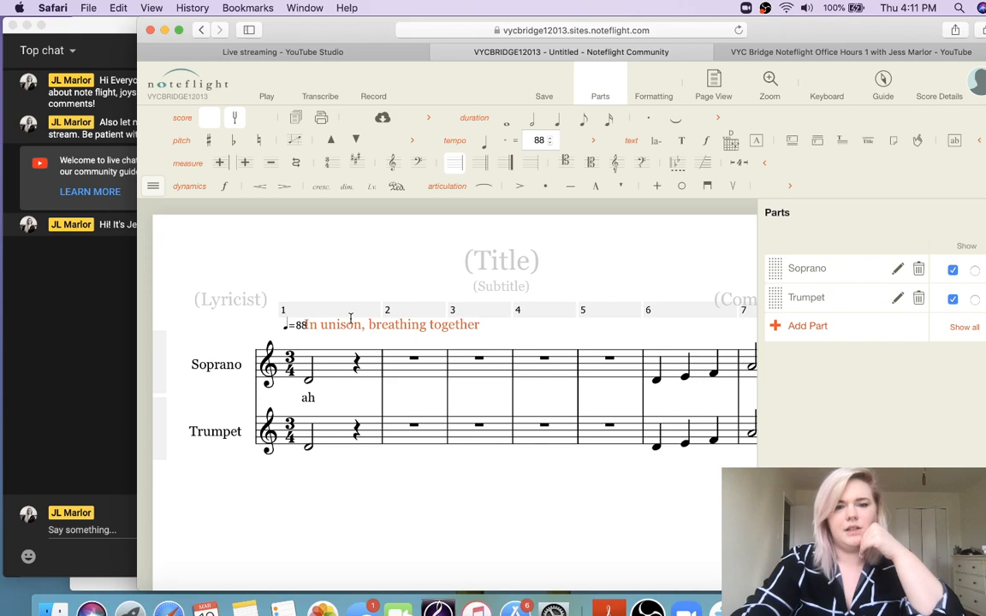
key("BackSpace")
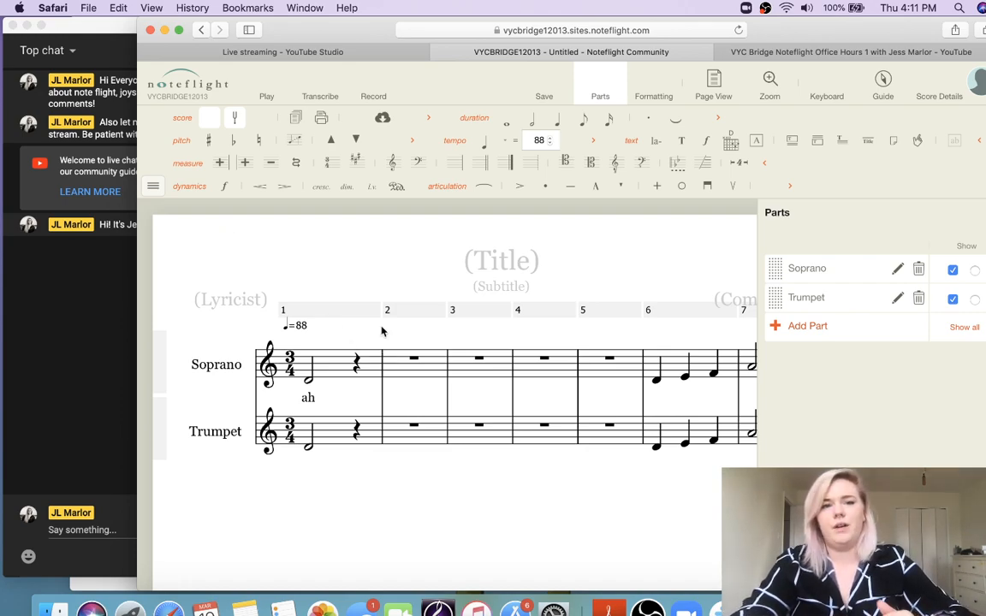
Check the live stream dashboard in YouTube Studio and return to the Noteflight score
key("ctrl+shift+Tab")
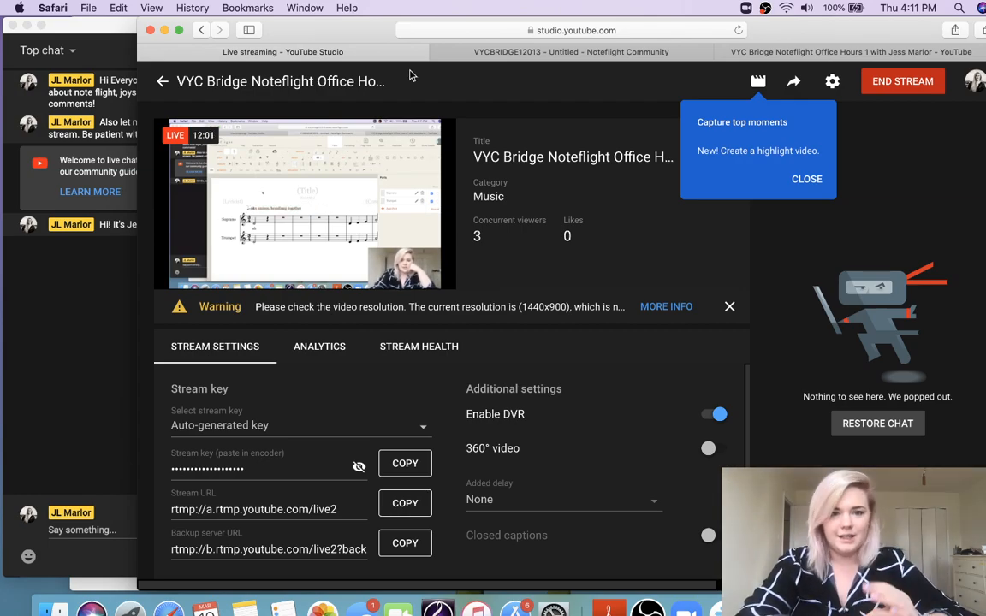
left_click(504, 52)
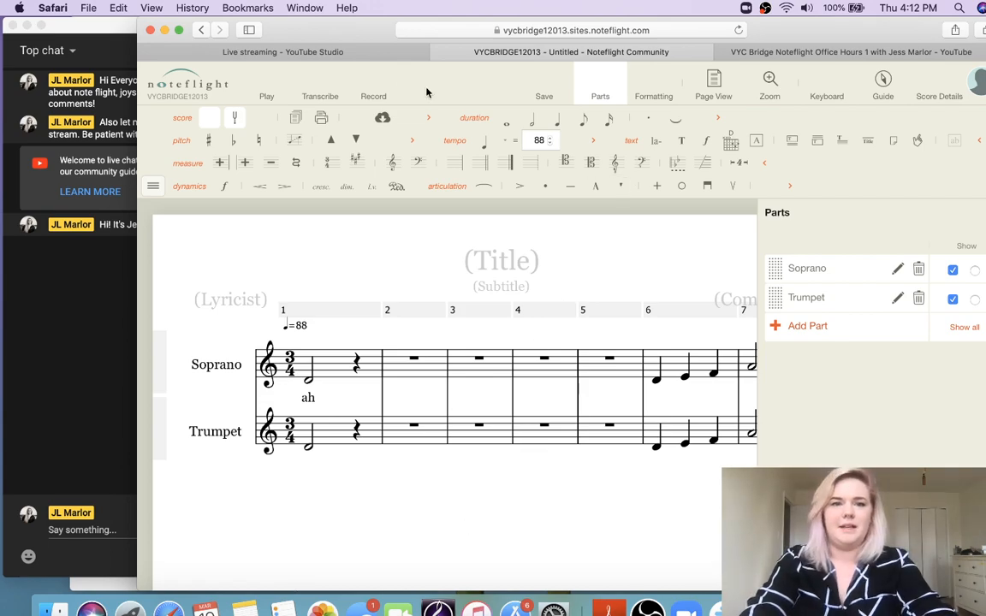
left_click(380, 56)
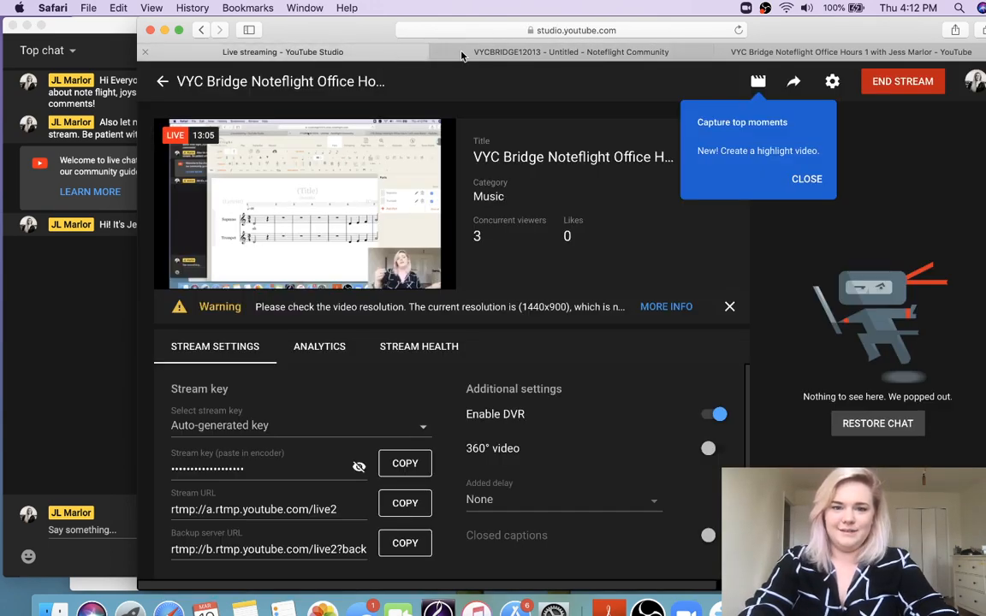
left_click(513, 52)
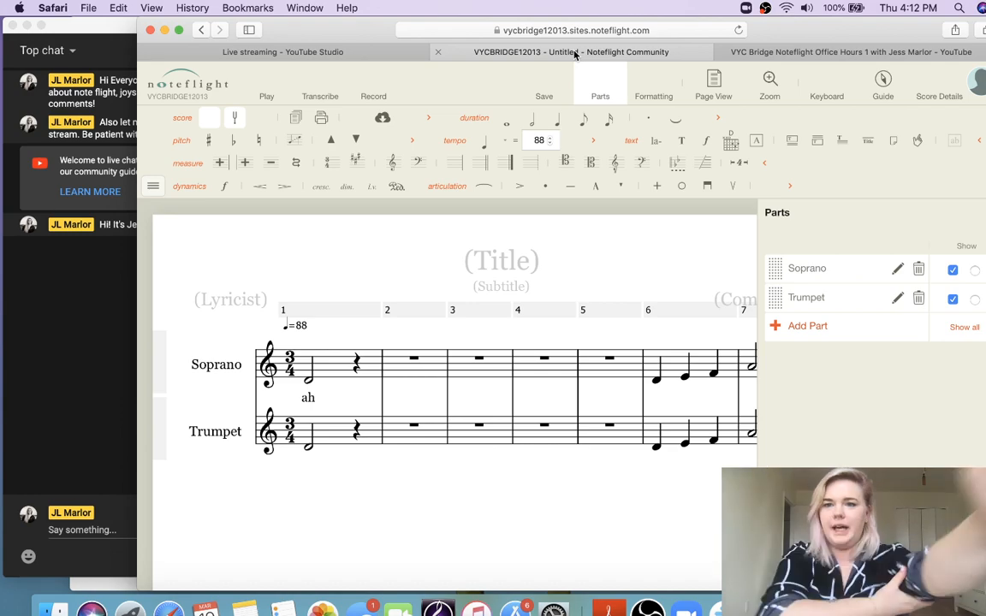
Add a slur over the soprano's notes from the start of measure 6 to the dotted half note in measure 7
scroll(462, 429, "down", 3)
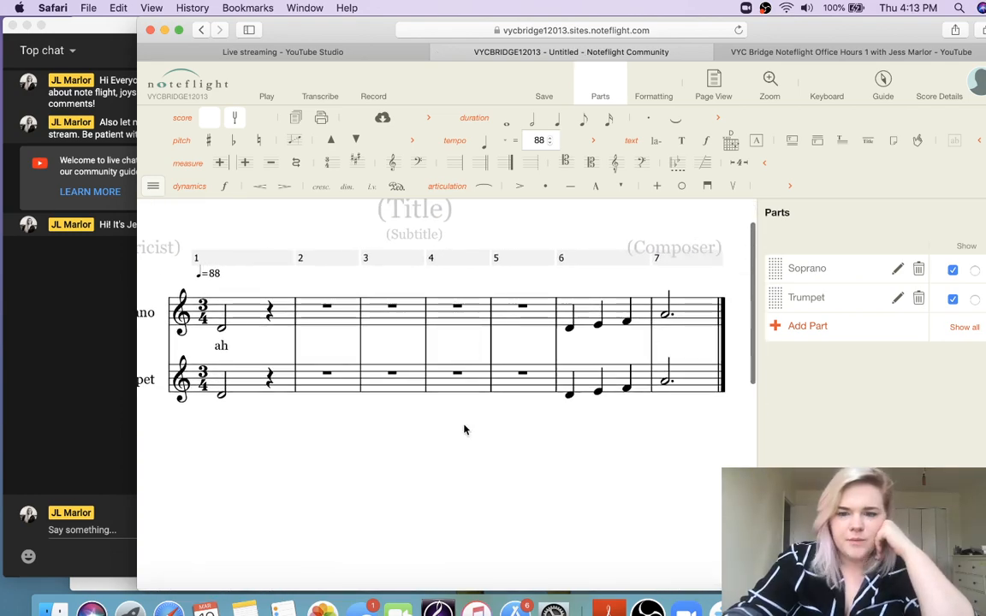
left_click(569, 325)
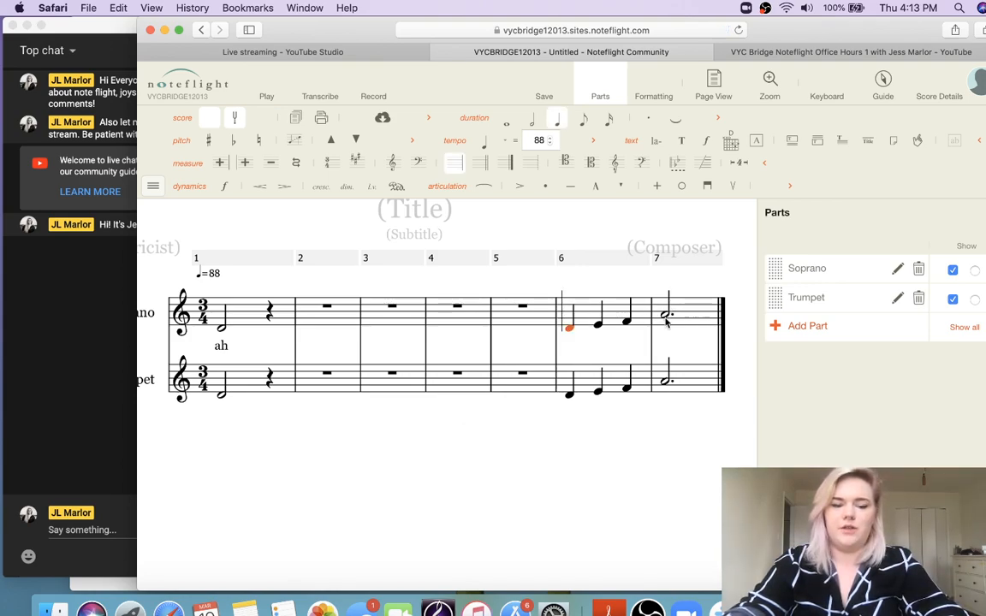
left_click(666, 321, "shift")
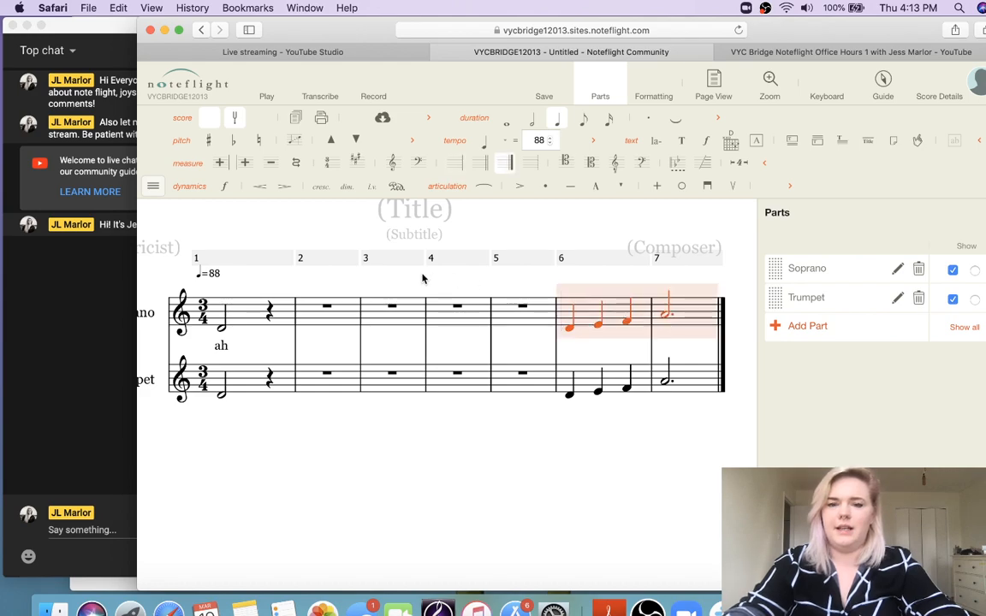
left_click(484, 189)
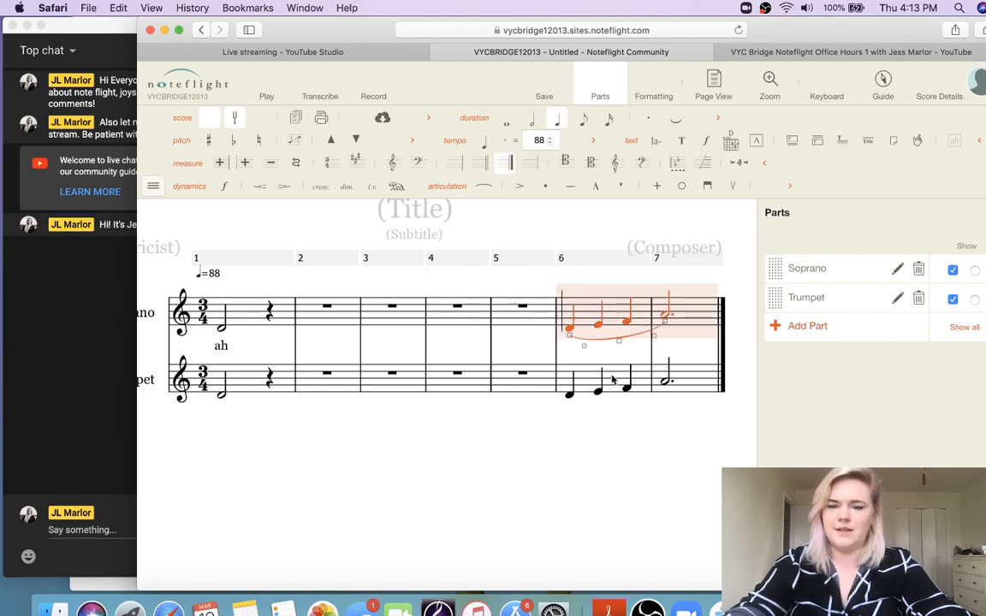
Add a matching slur across the trumpet's notes in measures 6 and 7, and clear the selection
left_click(568, 392)
left_click(671, 386, "shift")
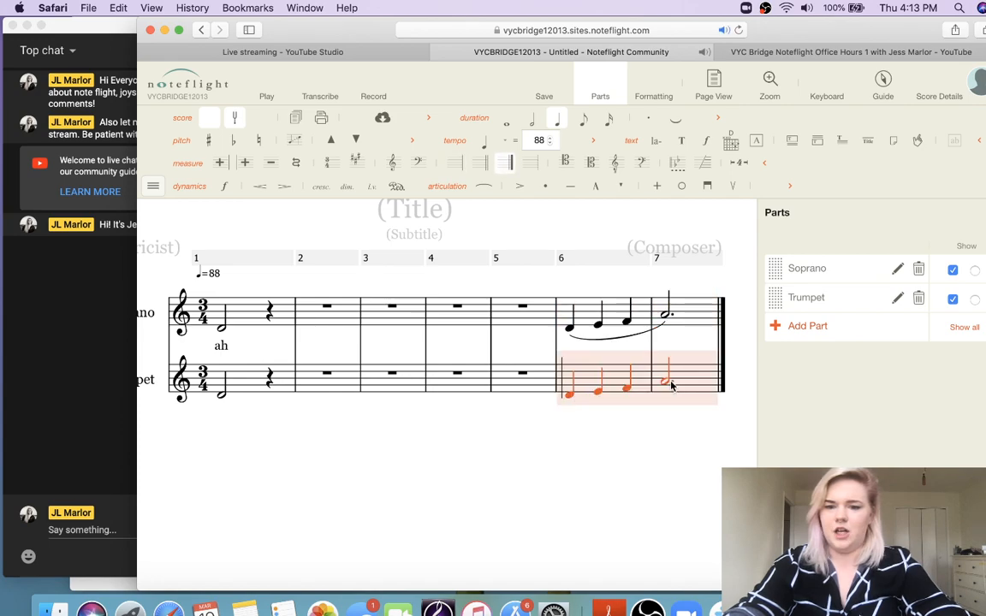
key("s")
left_click(744, 440)
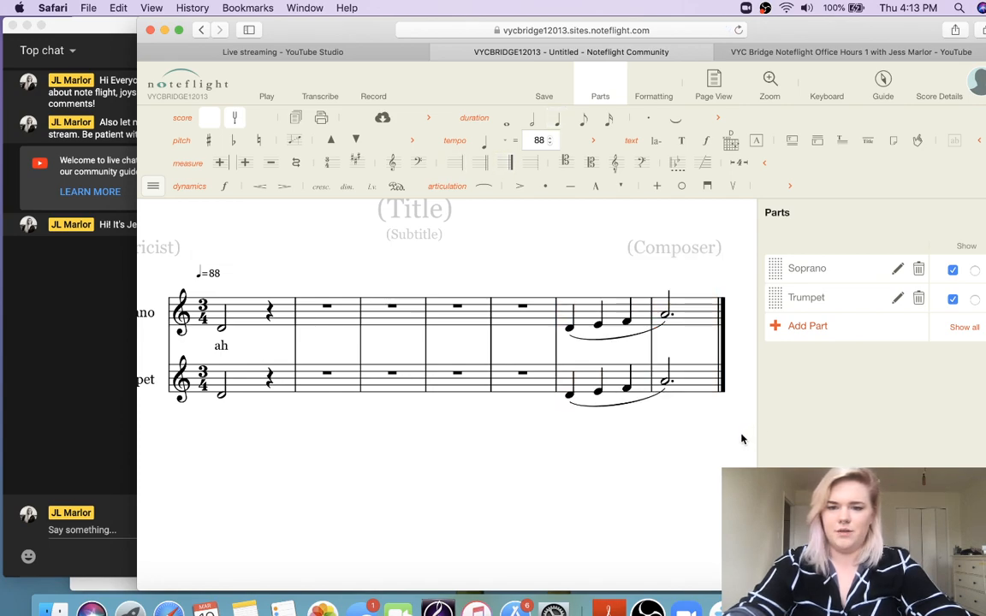
scroll(513, 419, "left", 3)
scroll(513, 418, "up", 1)
scroll(513, 418, "right", 2)
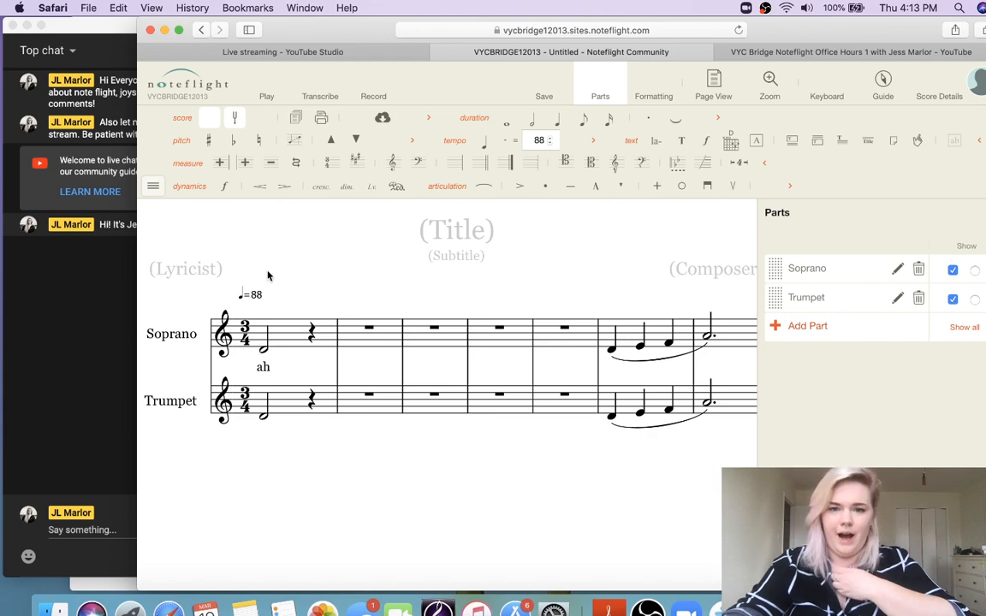
Add the expression text "pp" above the first half note in both the soprano and trumpet parts
left_click(262, 349)
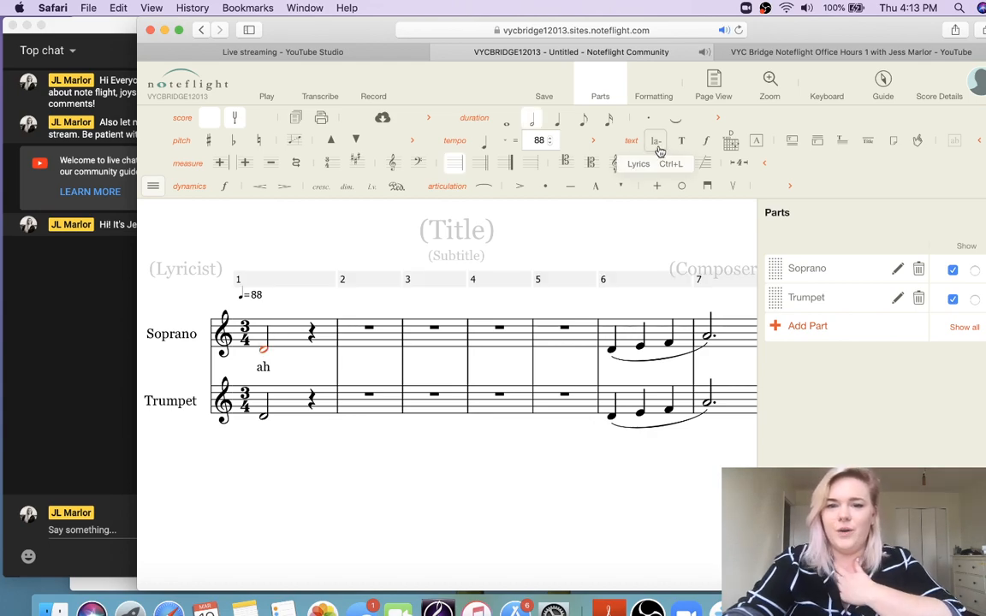
left_click(704, 143)
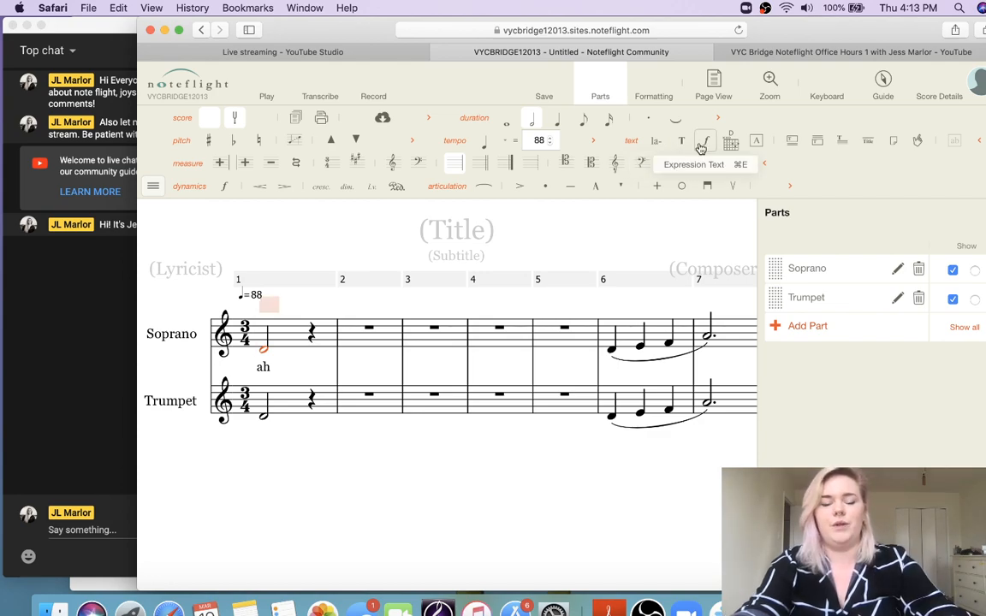
type("pp")
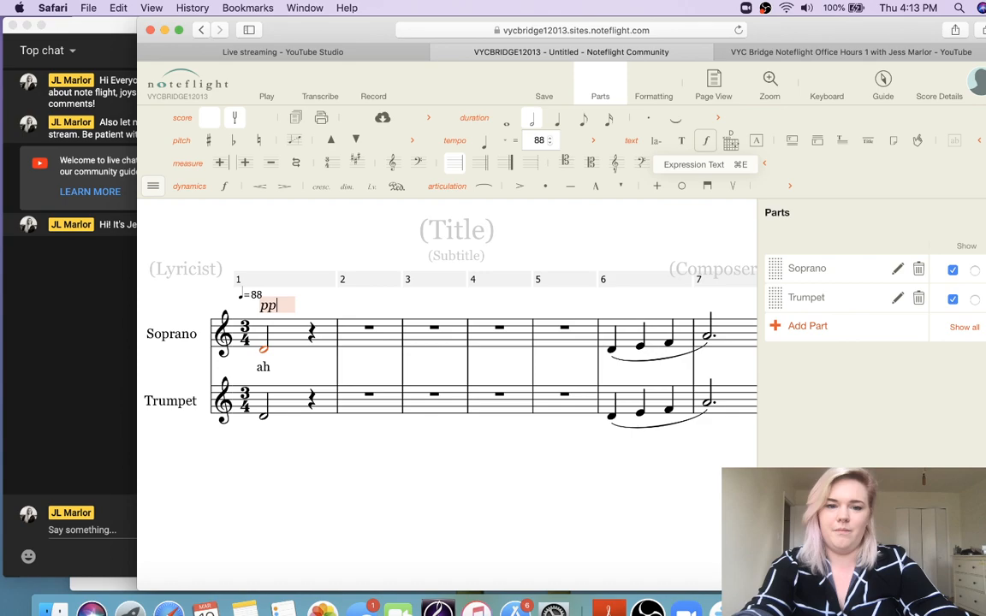
key("Return")
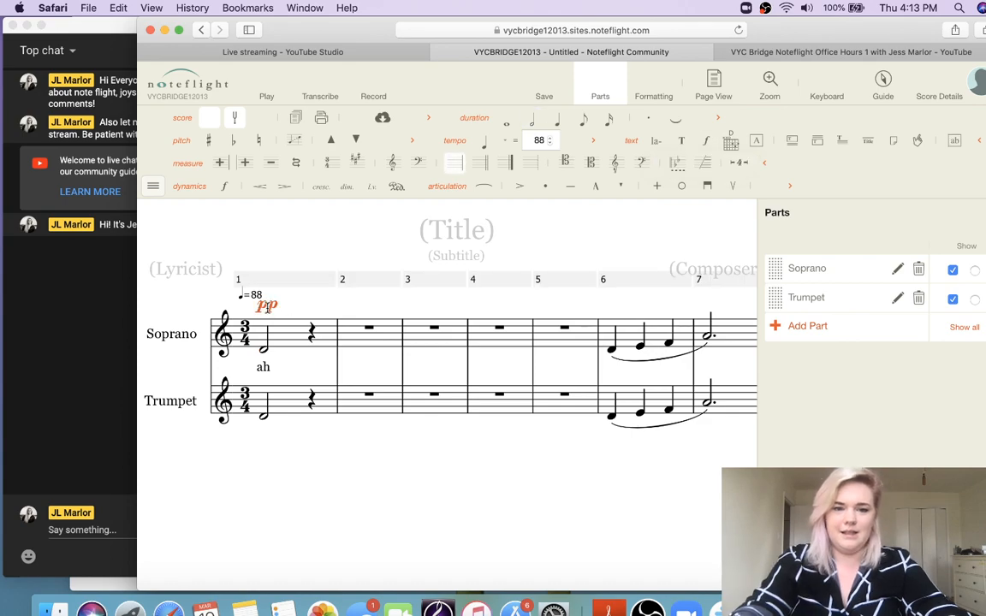
left_click(264, 415)
key("super+v")
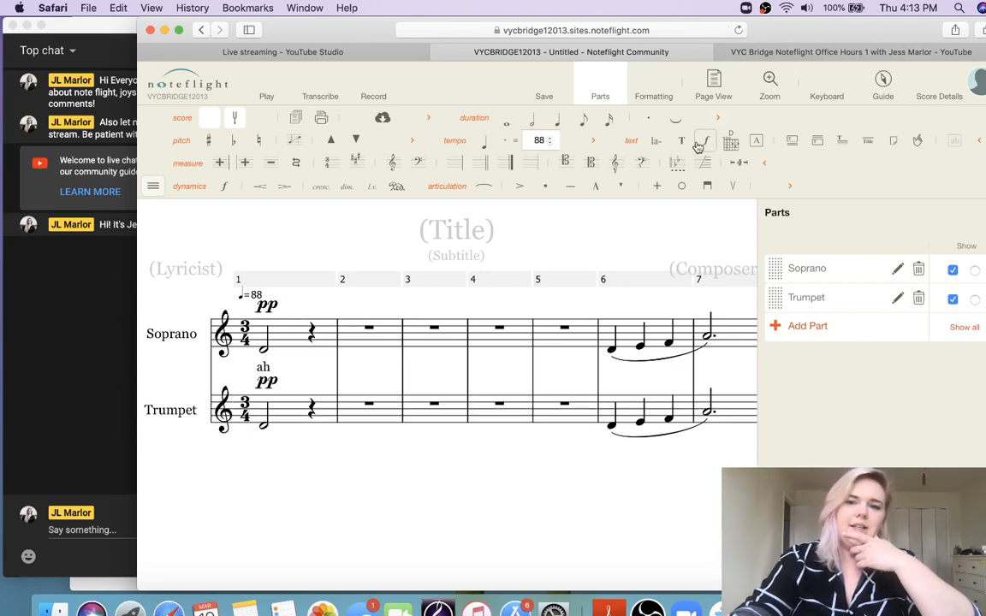
left_click(269, 306)
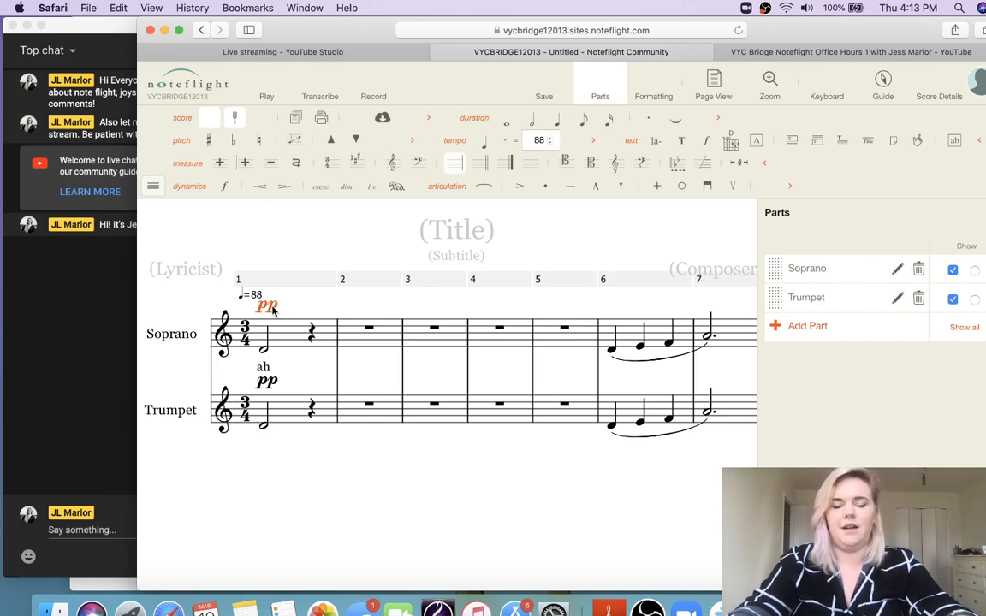
left_click(264, 424)
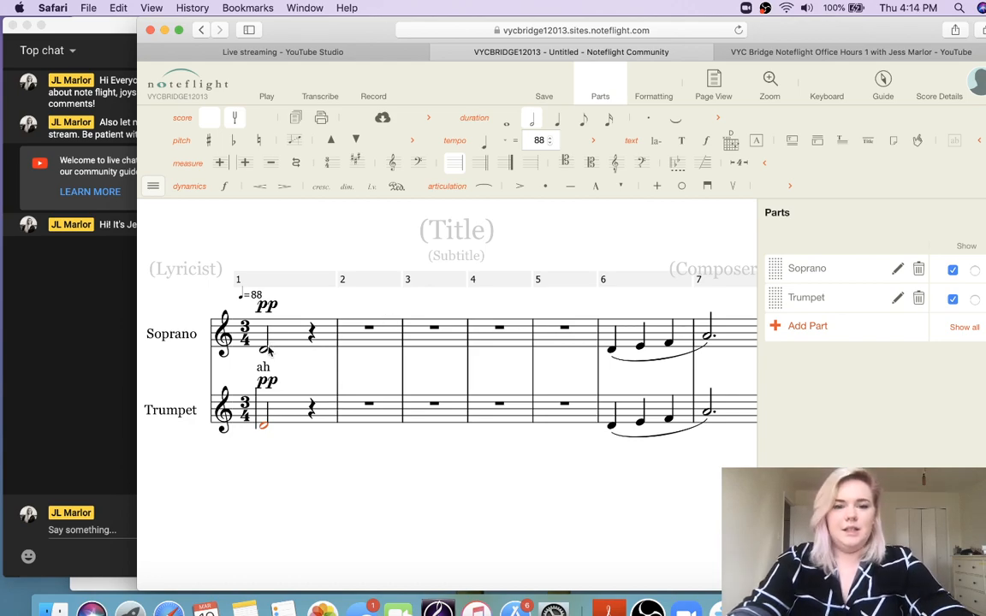
Shift the barline after measure 1 slightly wider, and hide measure 2 in both the soprano and trumpet parts
mouse_move(338, 352)
left_mouse_down()
mouse_move(321, 355)
mouse_move(494, 366)
mouse_move(359, 368)
mouse_move(350, 358)
left_mouse_up()
left_click(351, 346)
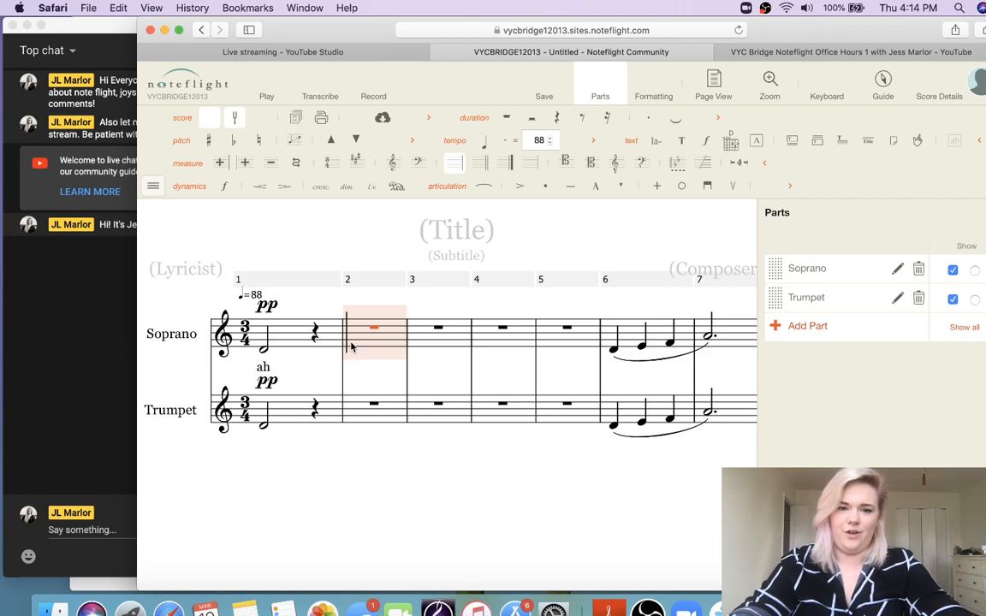
left_click(357, 413, "shift")
right_click(357, 413)
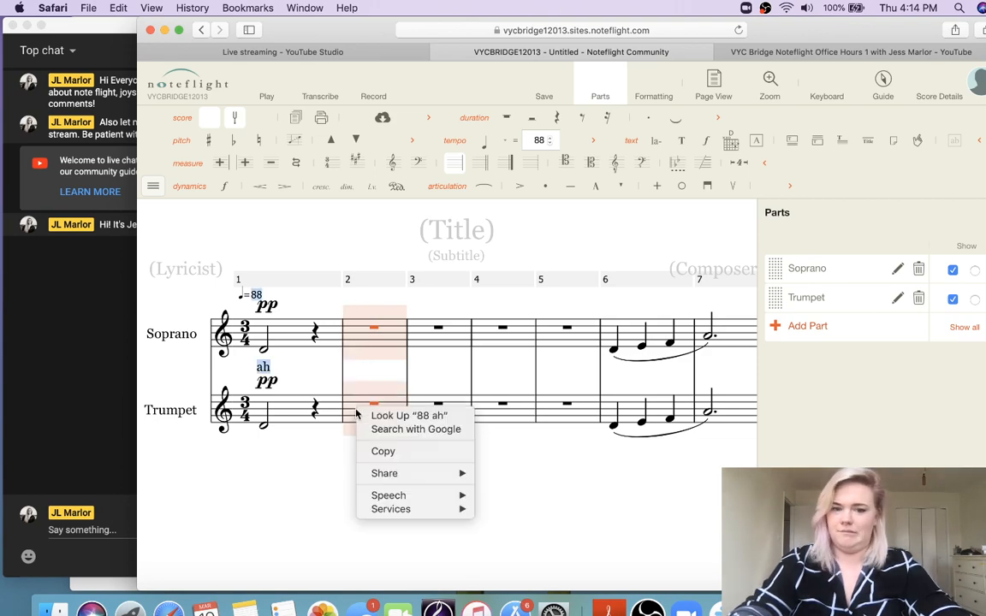
left_click(374, 285)
left_click(351, 308)
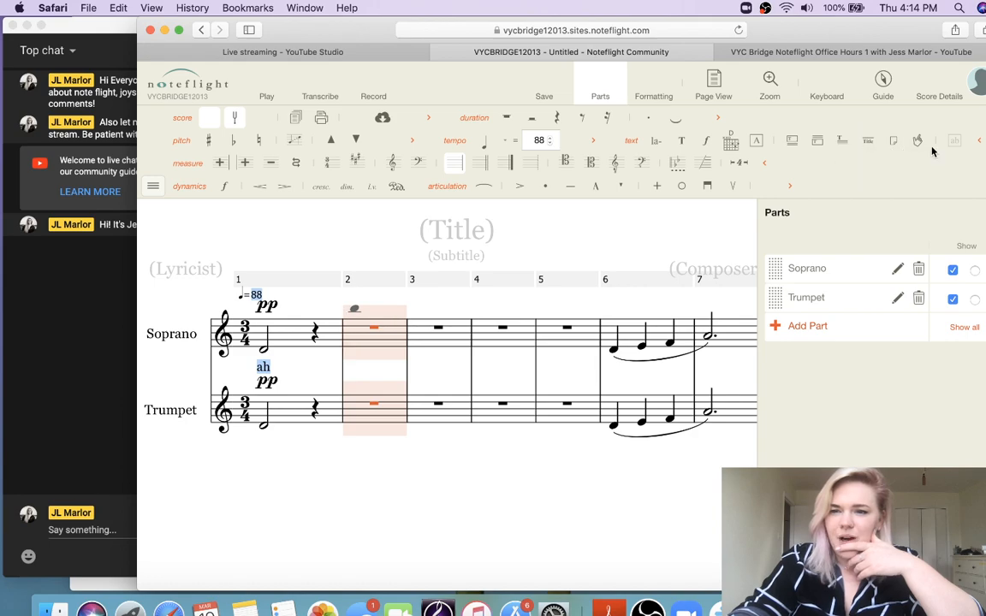
left_click(789, 187)
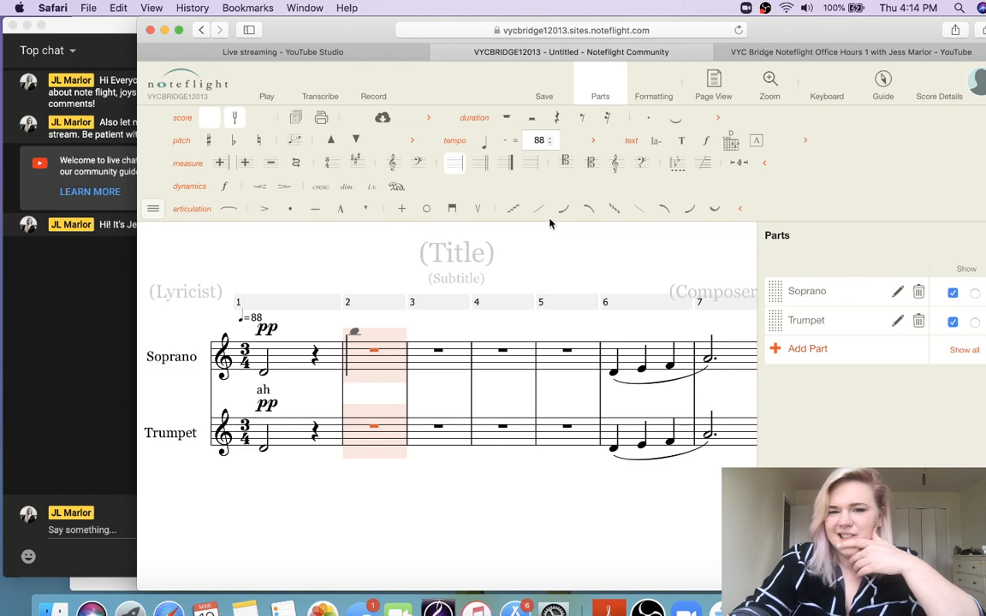
left_click(707, 174)
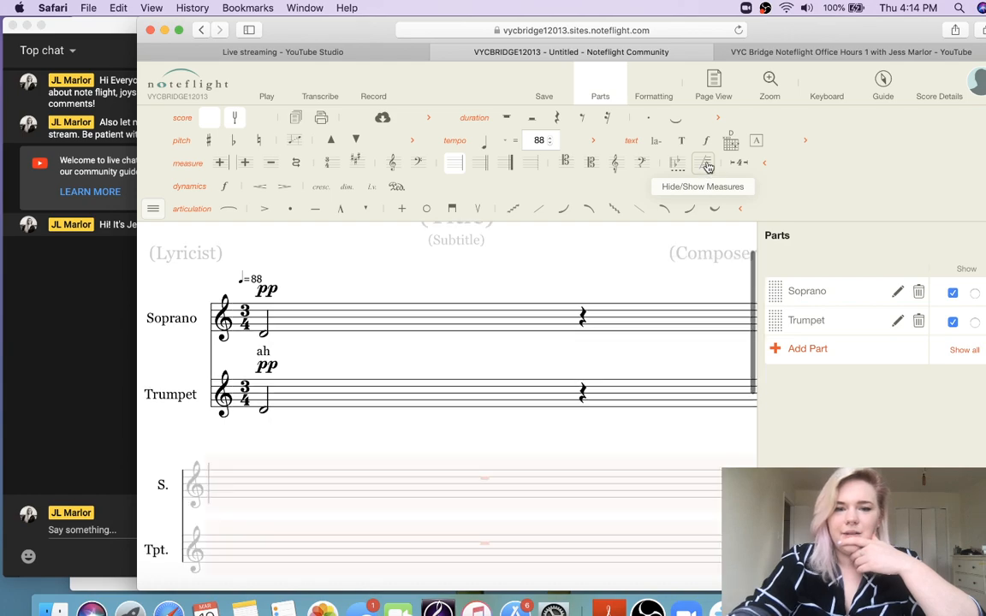
Close the parts list so the full page width of the score shows
scroll(386, 447, "down", 2)
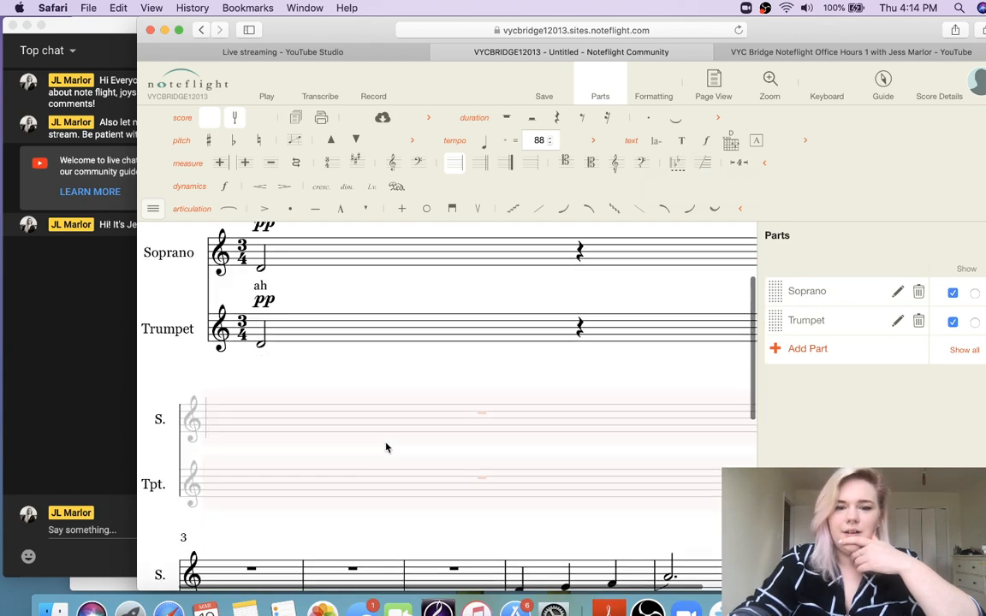
key("shift+super+backslash")
left_click(416, 146)
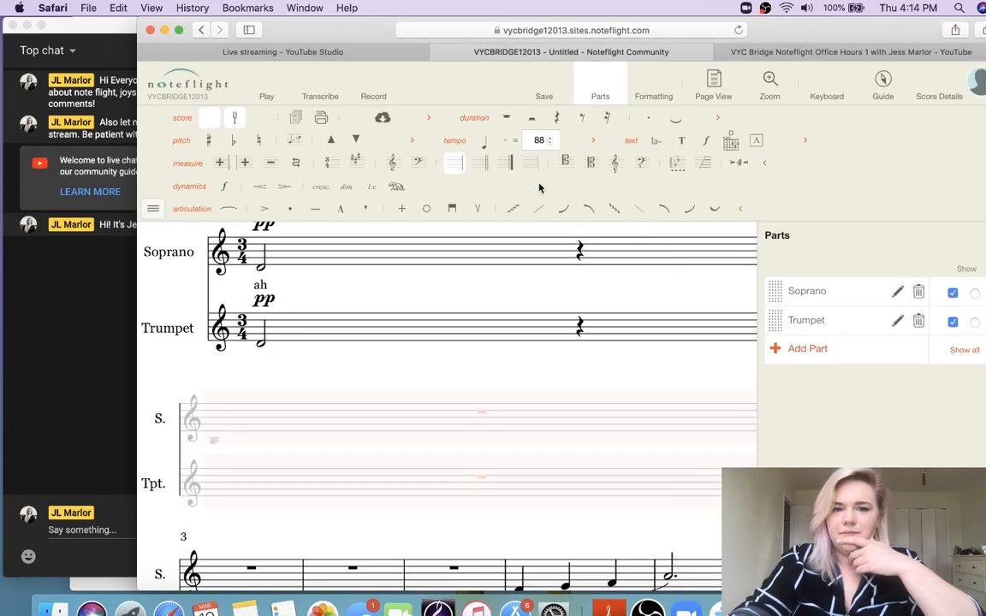
left_click(984, 248)
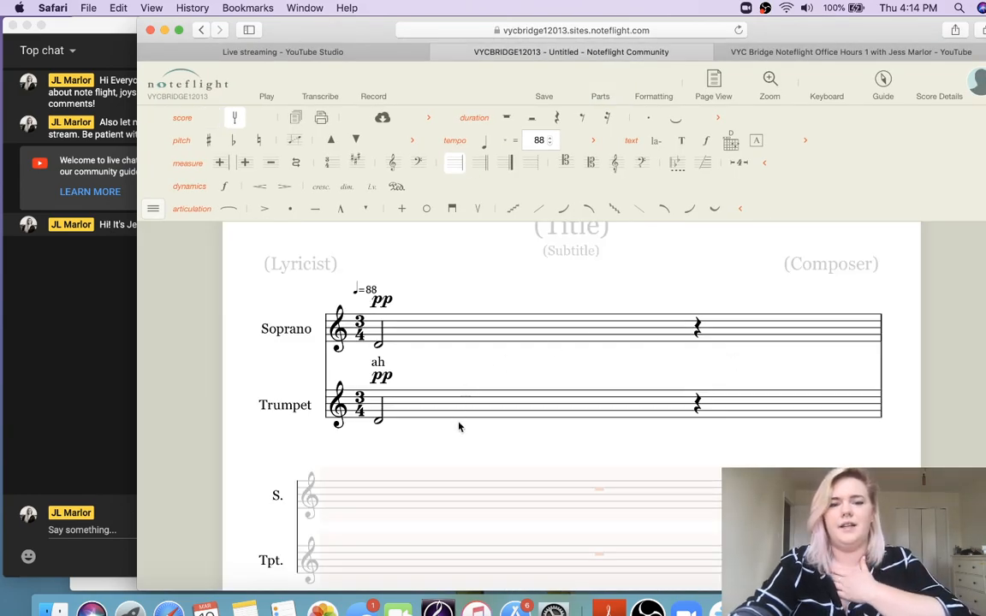
Try to narrow measure 1 by shifting its closing barline, and narrow measure 3 slightly at its closing barline
scroll(539, 448, "down", 4)
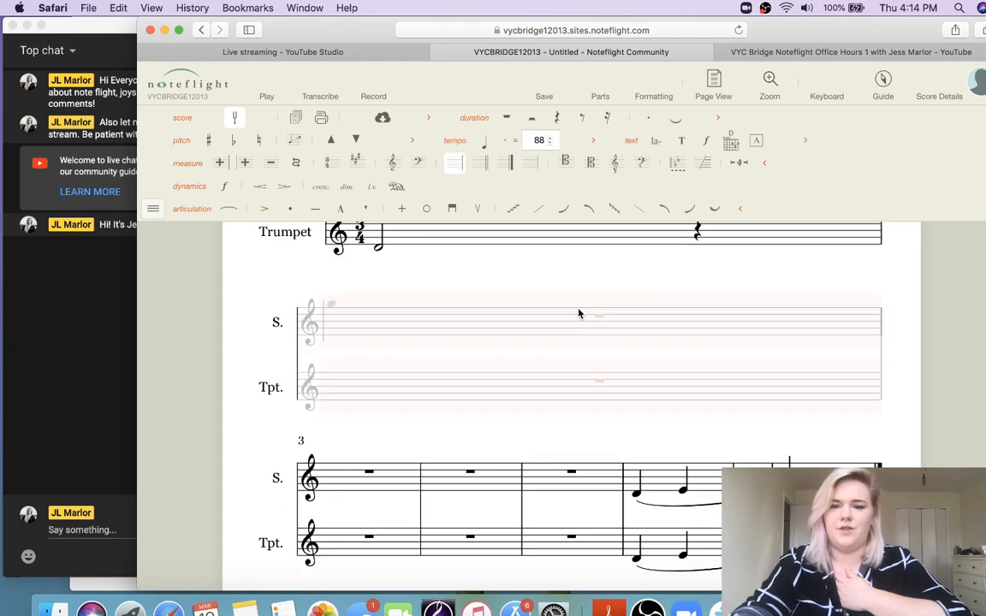
scroll(578, 314, "up", 3)
left_click_drag(882, 317, 854, 315)
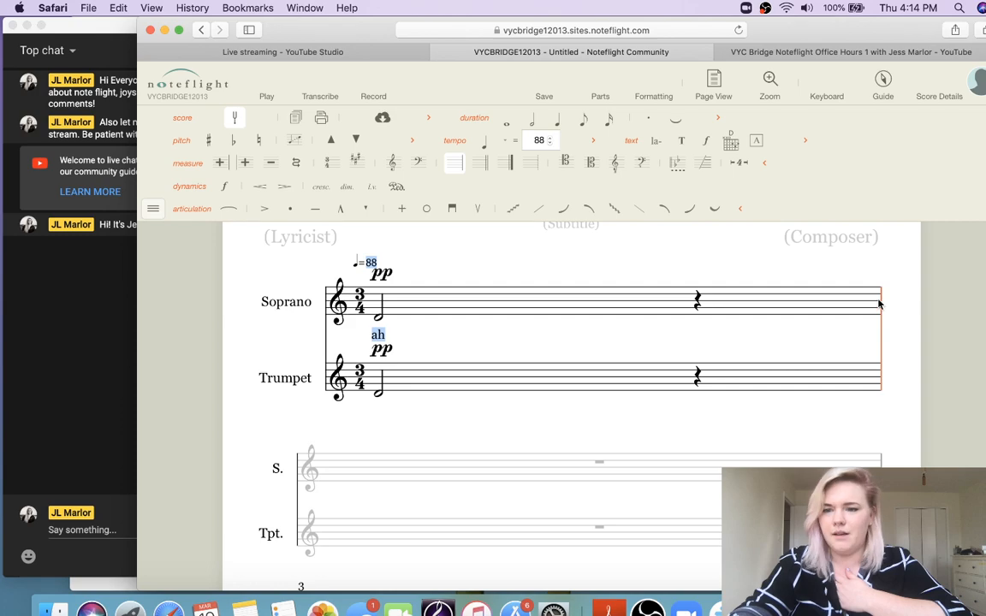
scroll(631, 392, "down", 5)
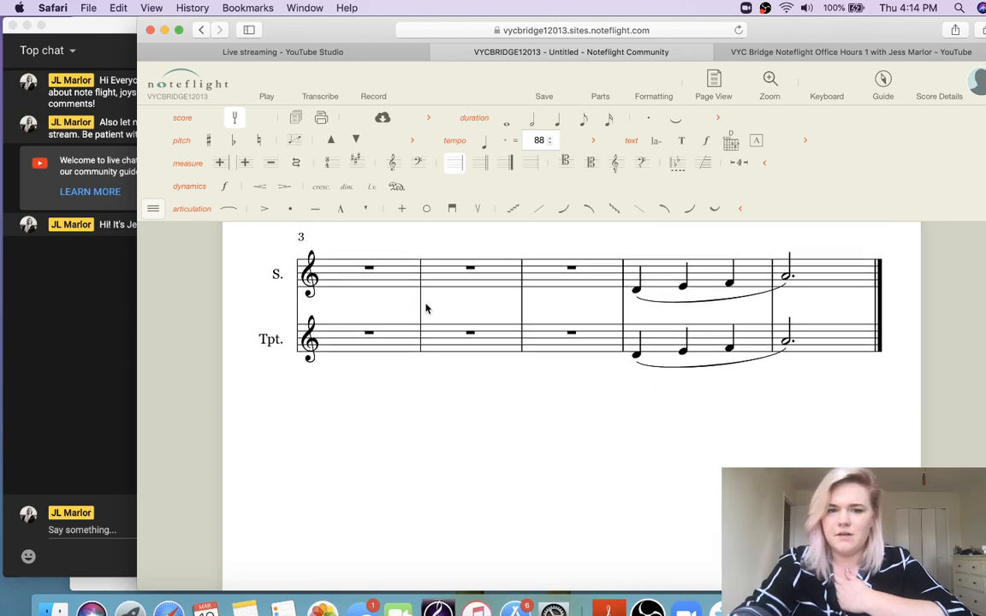
left_click_drag(422, 306, 371, 304)
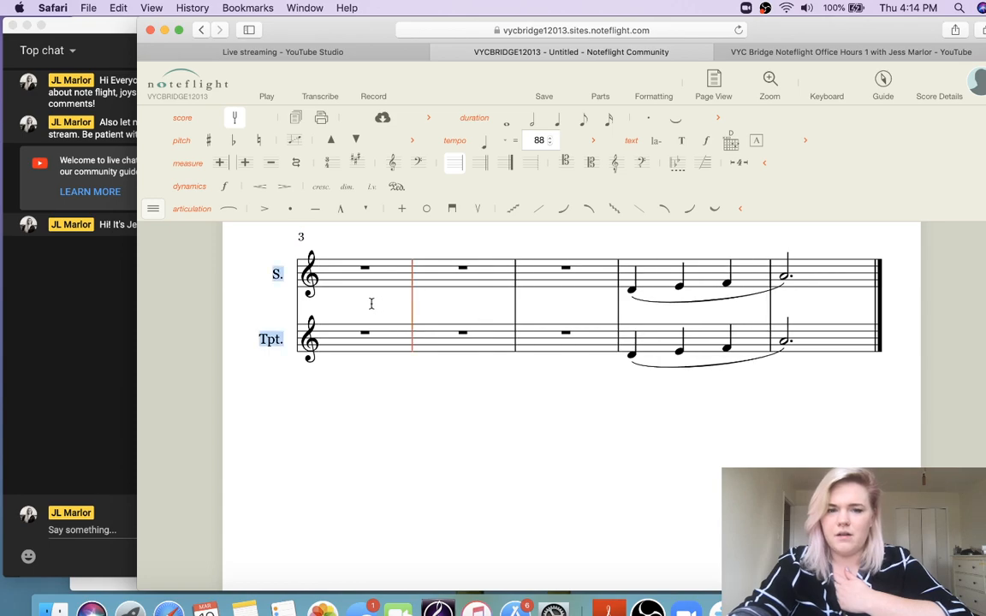
scroll(371, 304, "up", 5)
scroll(640, 356, "down", 3)
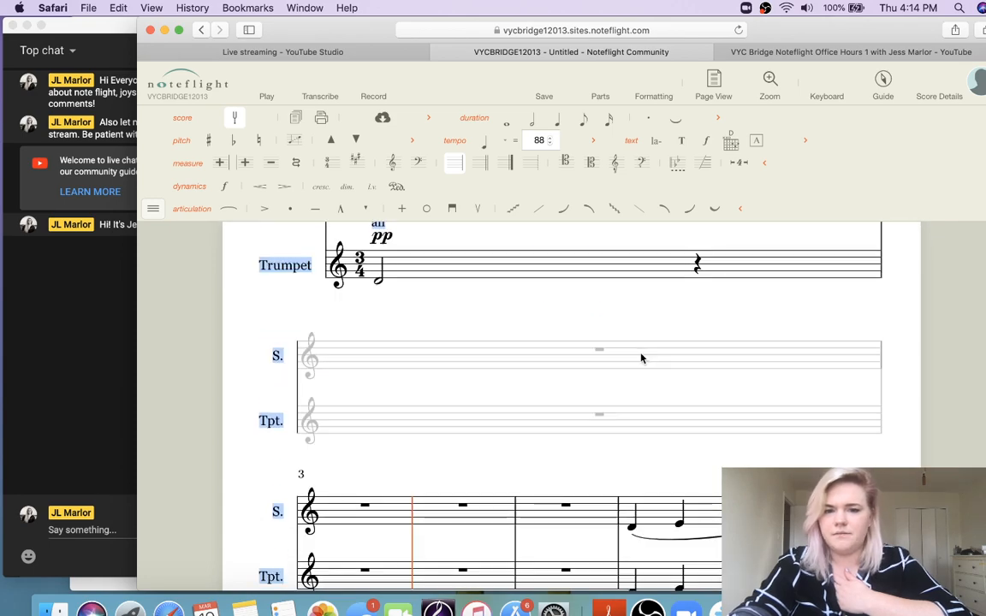
Select the hidden measure 2 system and examine its system break marker
left_click(640, 358)
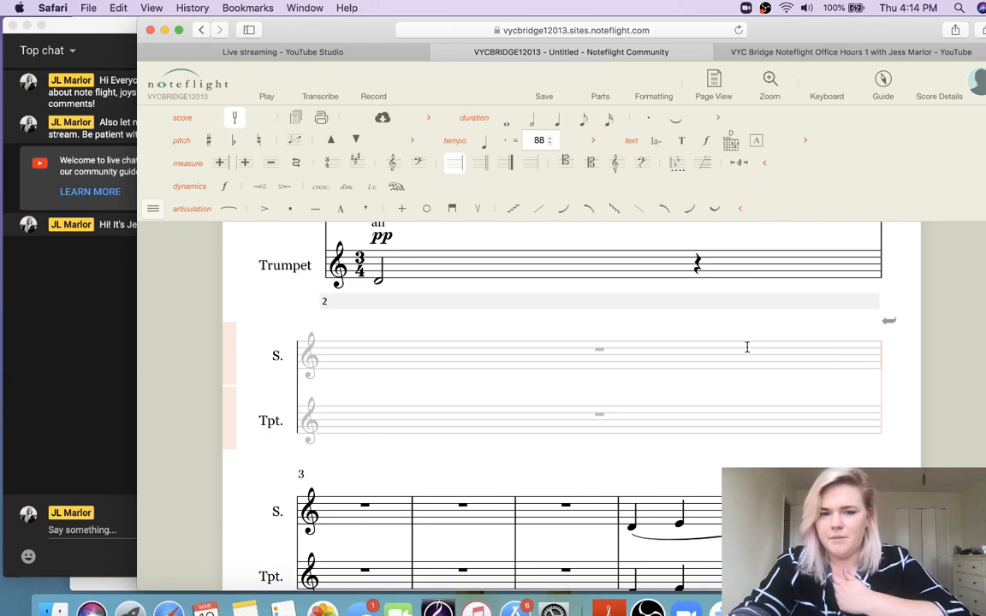
scroll(352, 350, "up", 1)
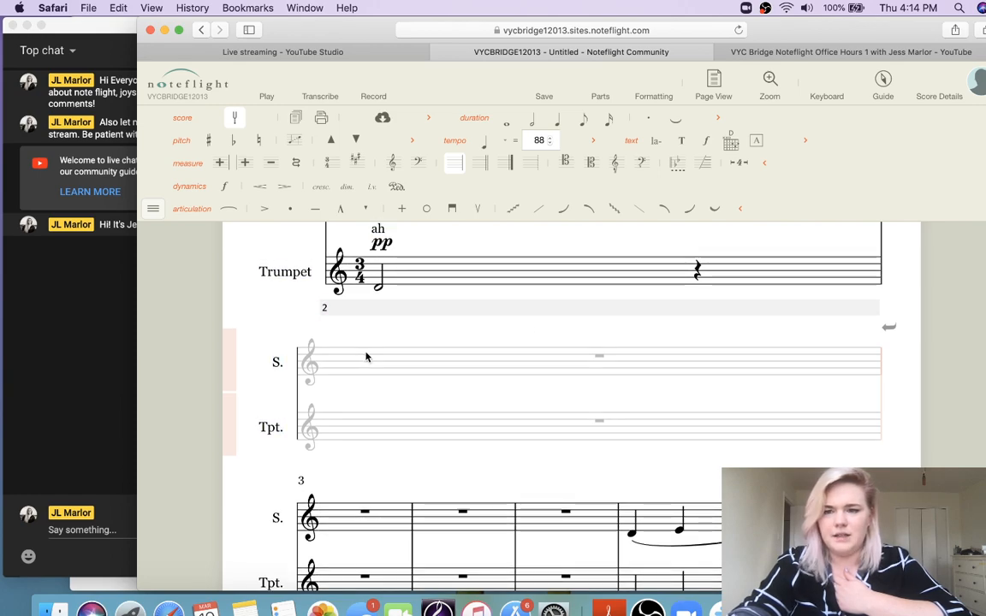
scroll(366, 357, "up", 2)
left_click(887, 413)
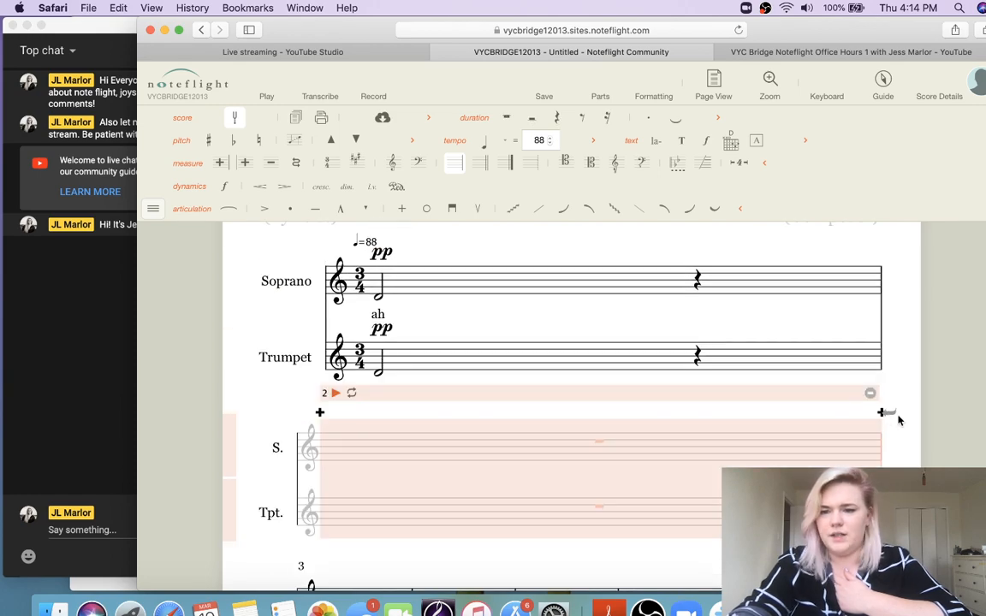
Select the entire score and try toggling the visibility of all its measures twice
key("super+a")
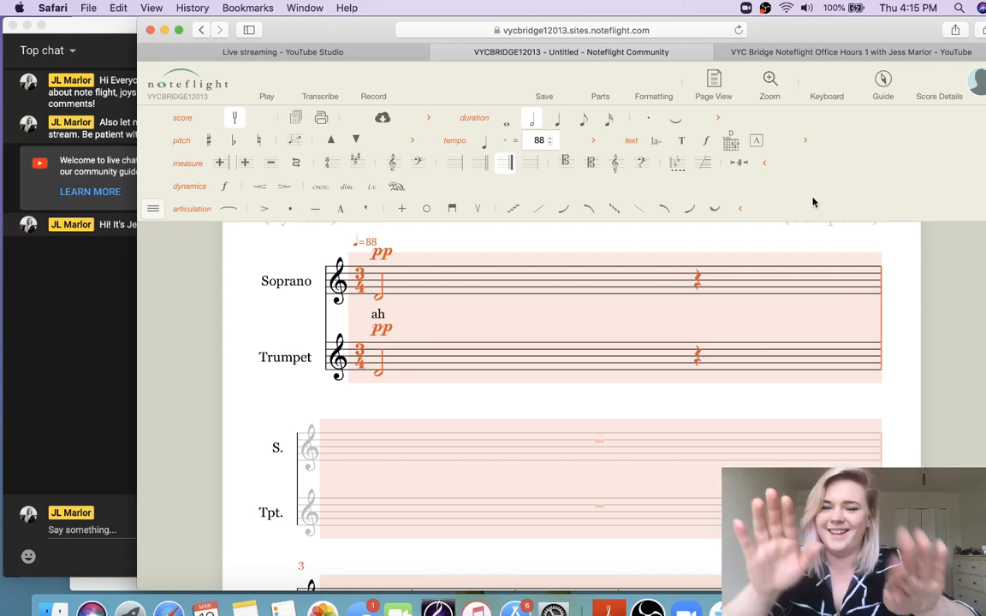
left_click(699, 171)
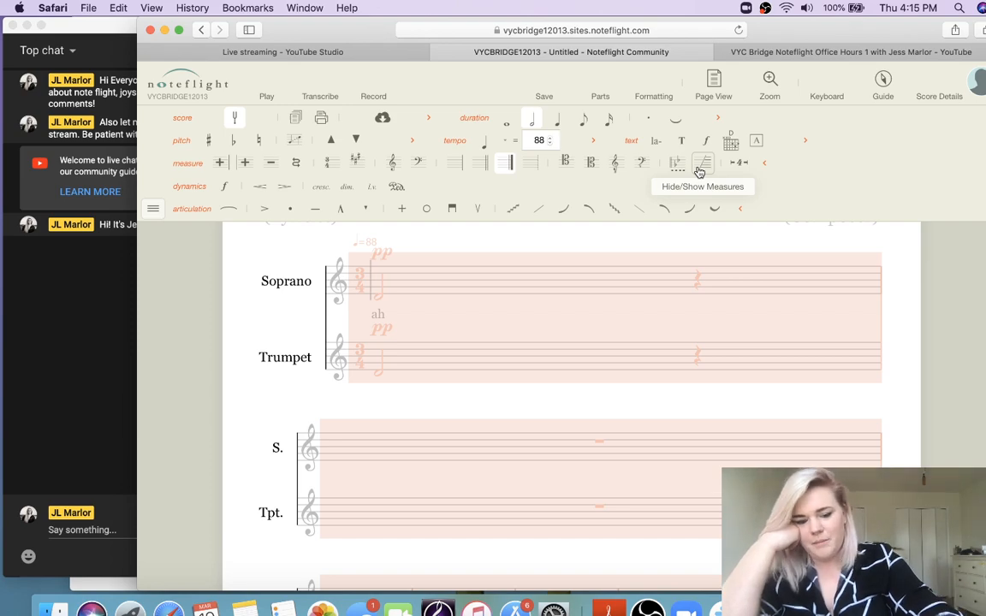
left_click(701, 165)
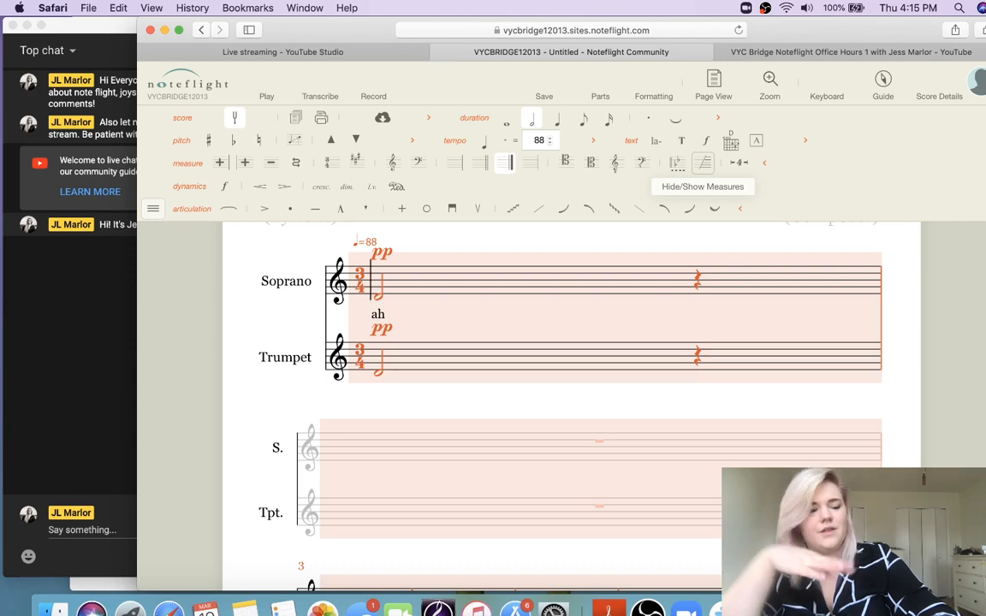
Select hidden measure 2 in both parts and make it visible again
key("Right")
key("Right")
key("Right")
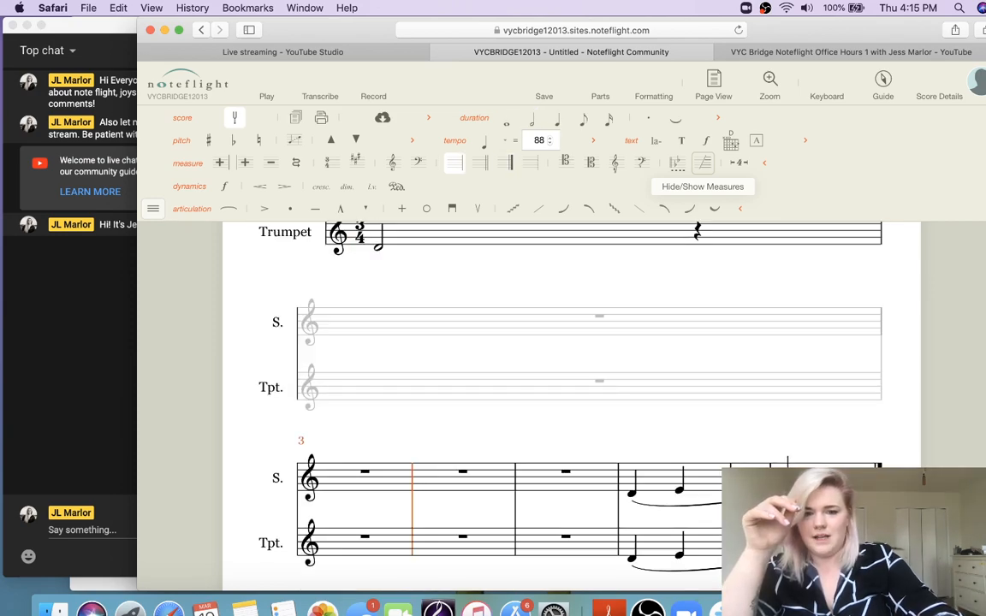
key("Left")
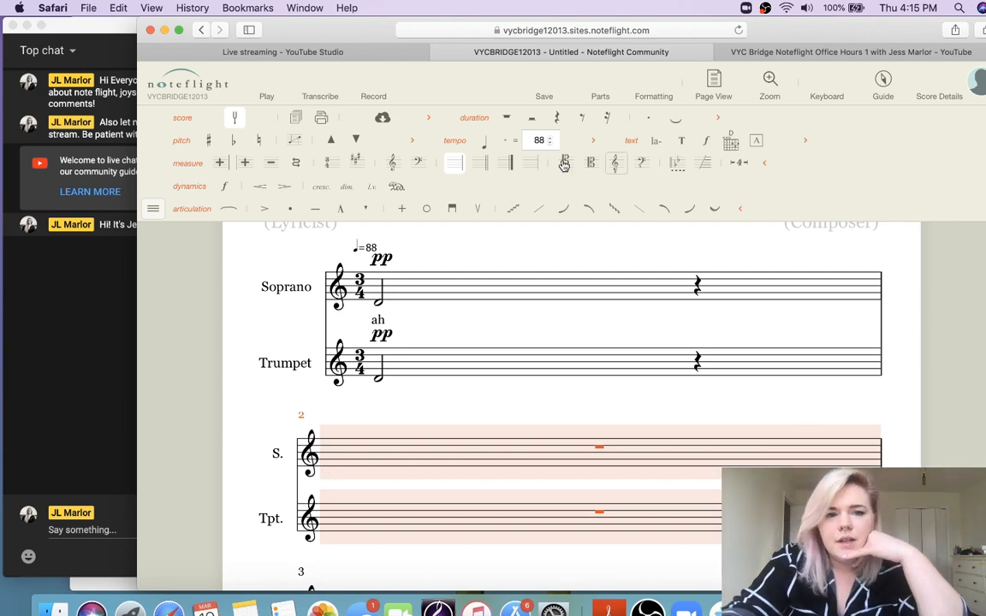
Review the score and edit commands in the full list of tool categories
left_click(150, 210)
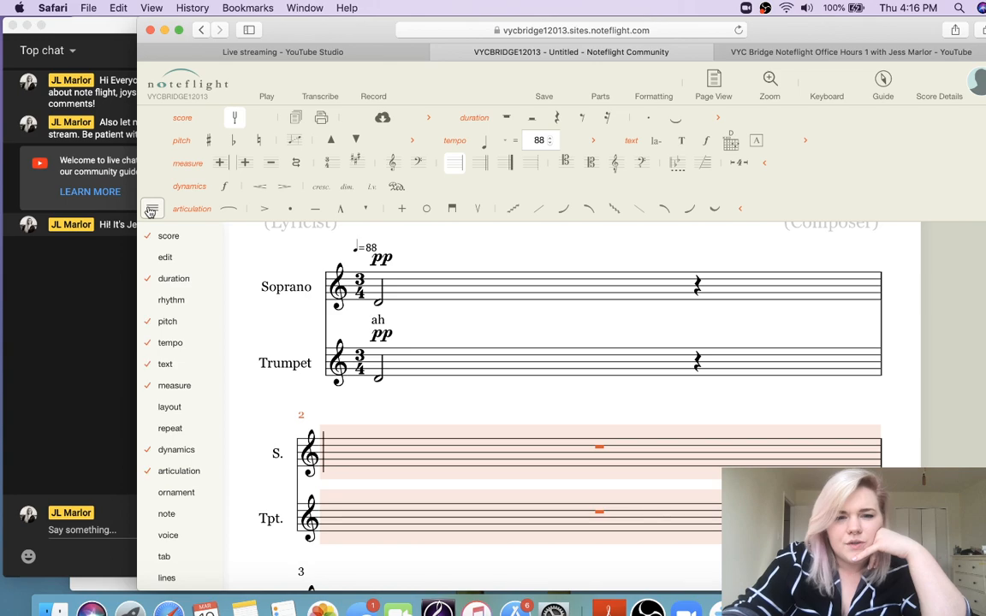
mouse_move(192, 233)
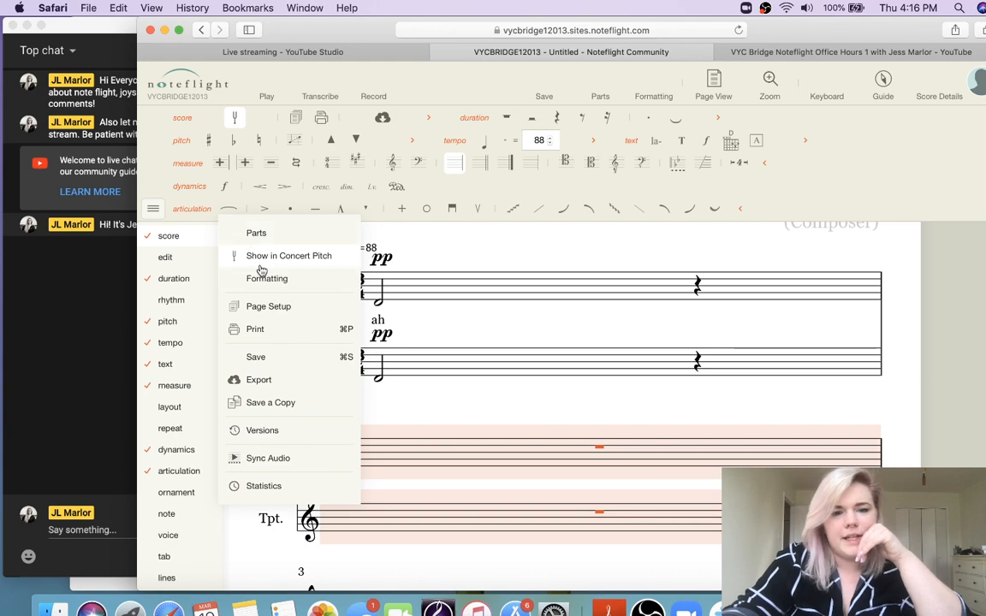
mouse_move(178, 262)
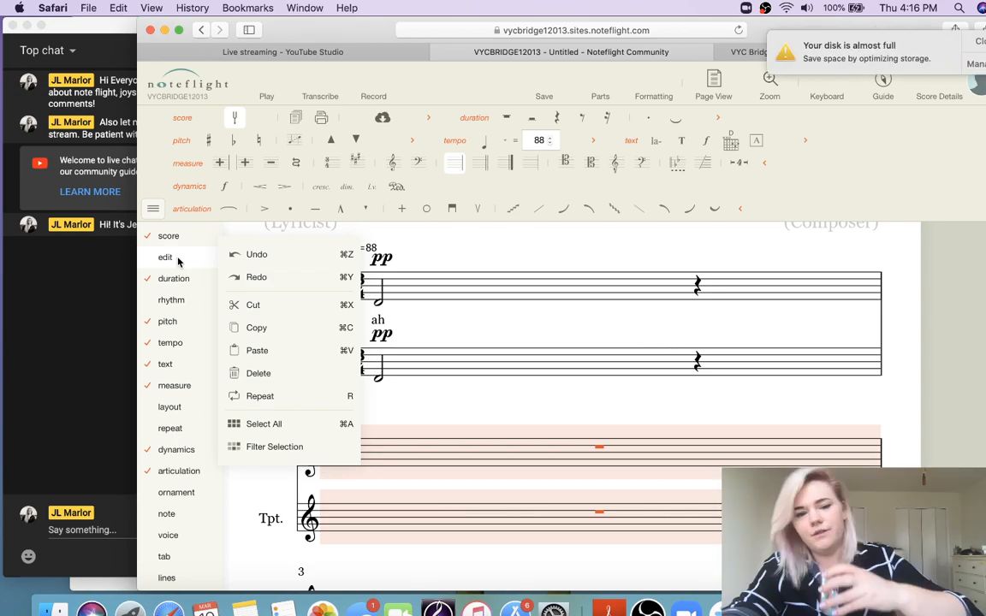
Switch to YouTube Studio to check the live stream dashboard and chat, and open the stream's public YouTube page
left_click(243, 52)
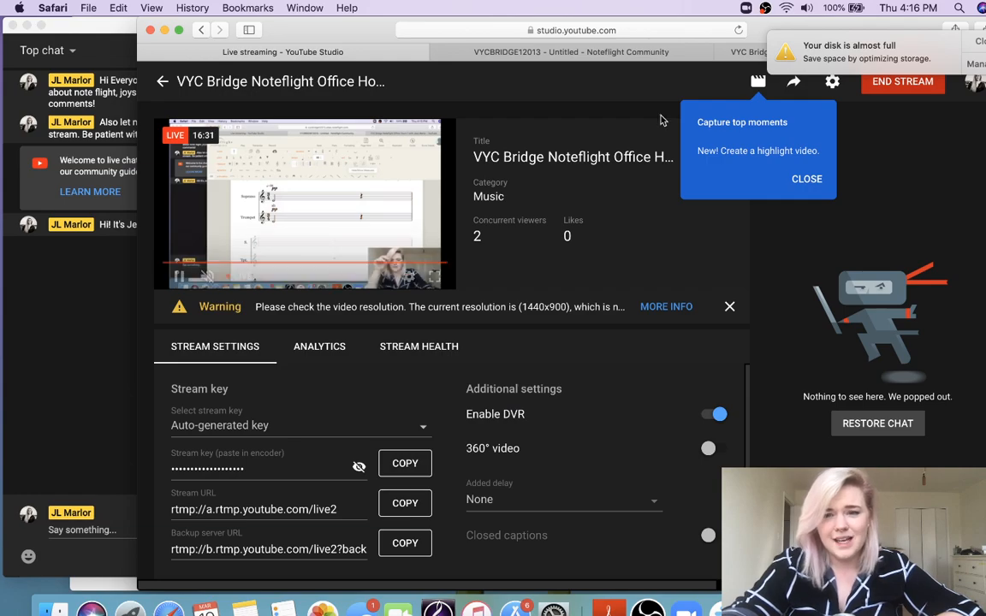
left_click(123, 277)
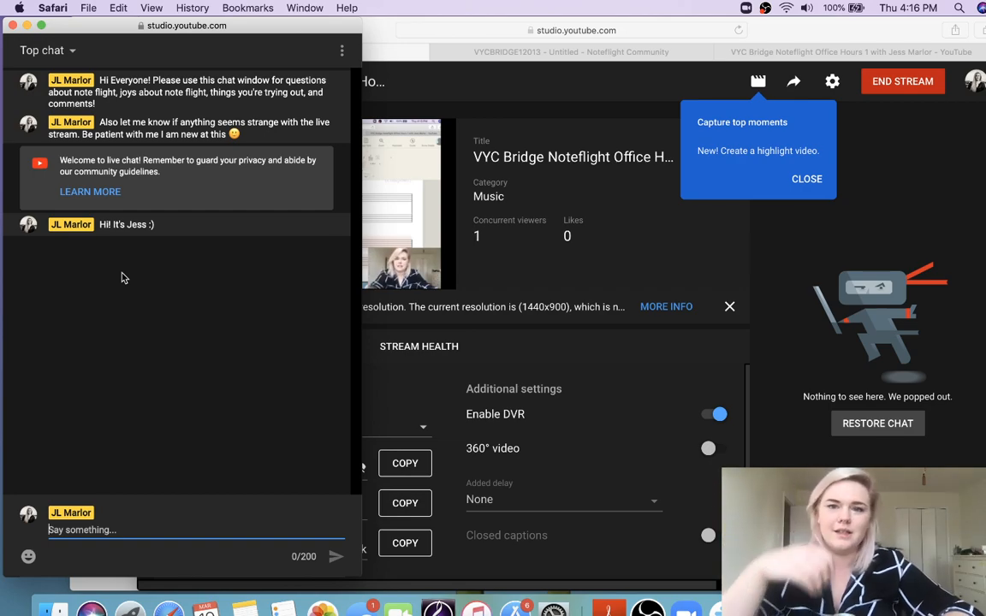
left_click(794, 71)
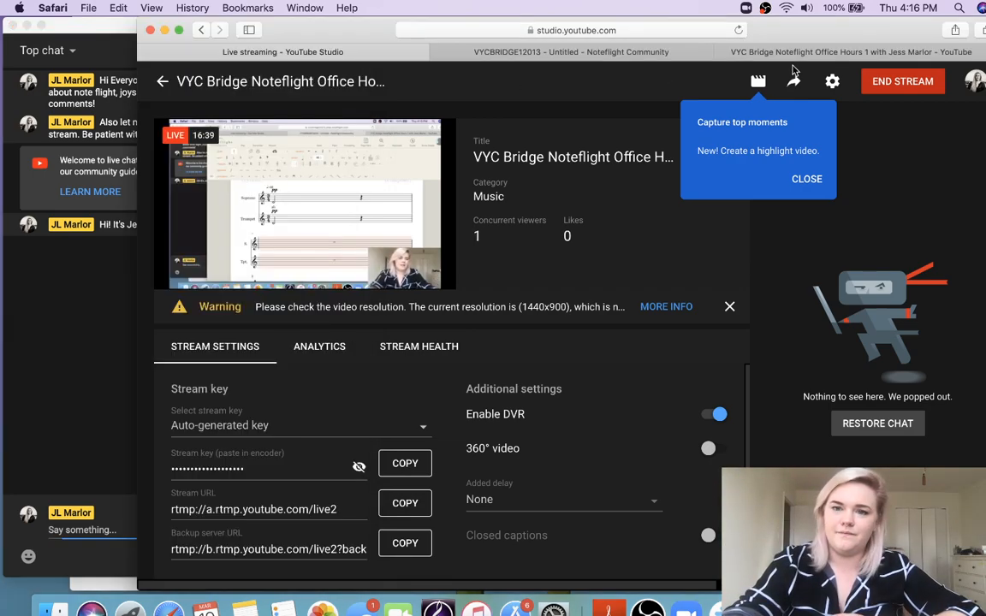
left_click(794, 53)
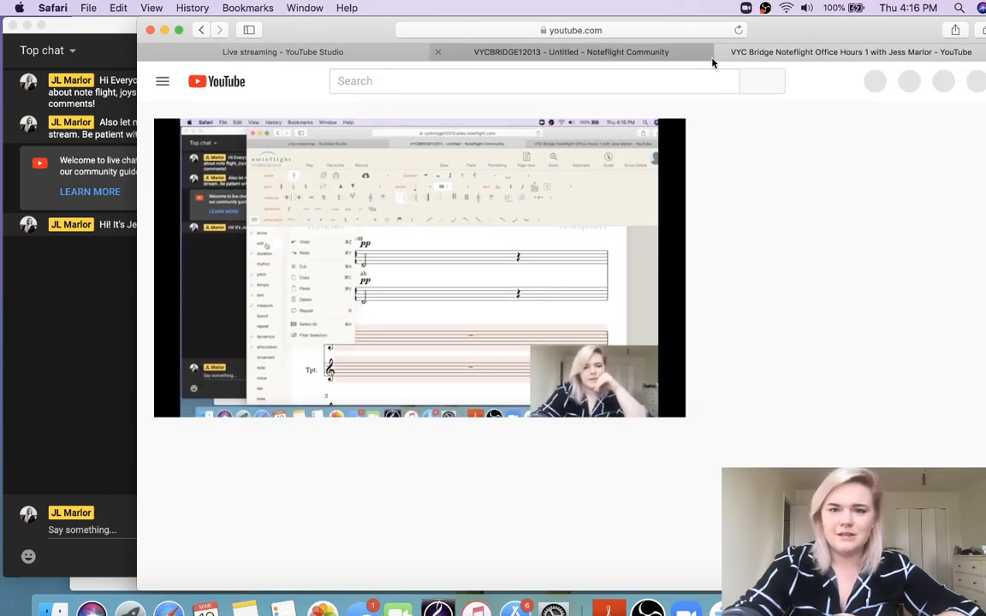
Return to the YouTube Studio live stream dashboard and check the popped-out chat for new messages
left_click(271, 52)
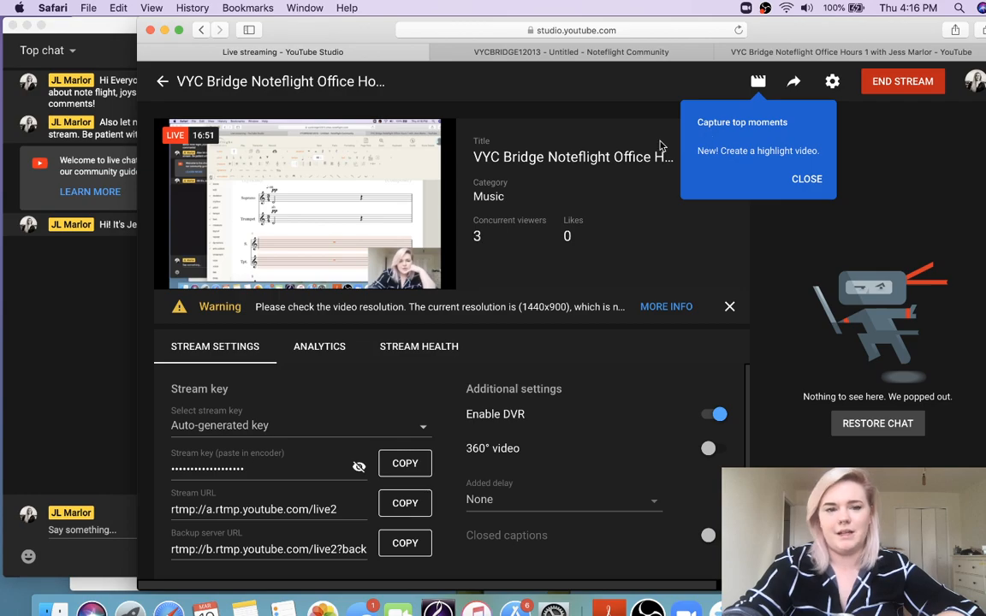
left_click(113, 231)
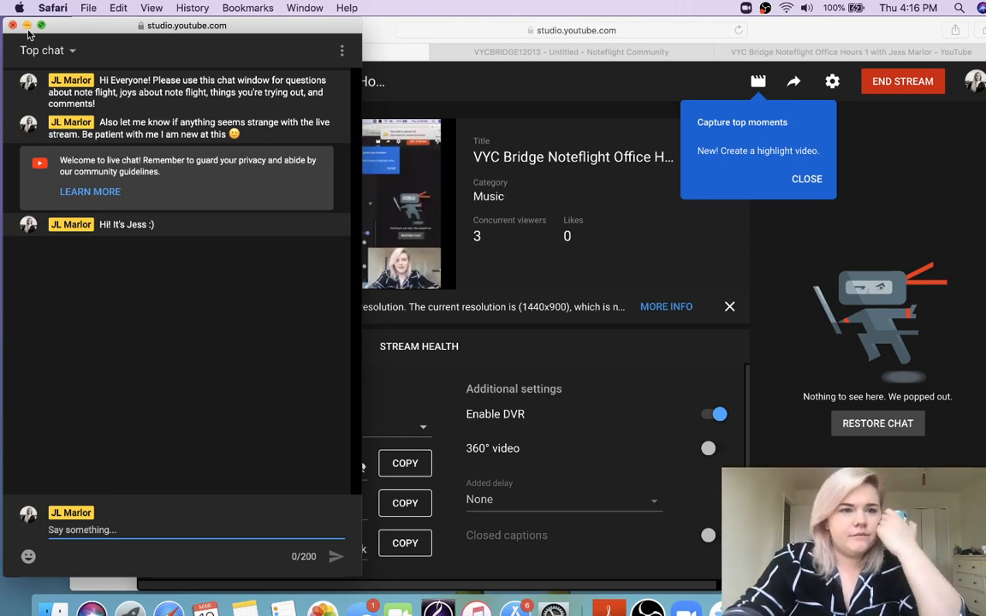
left_click(26, 25)
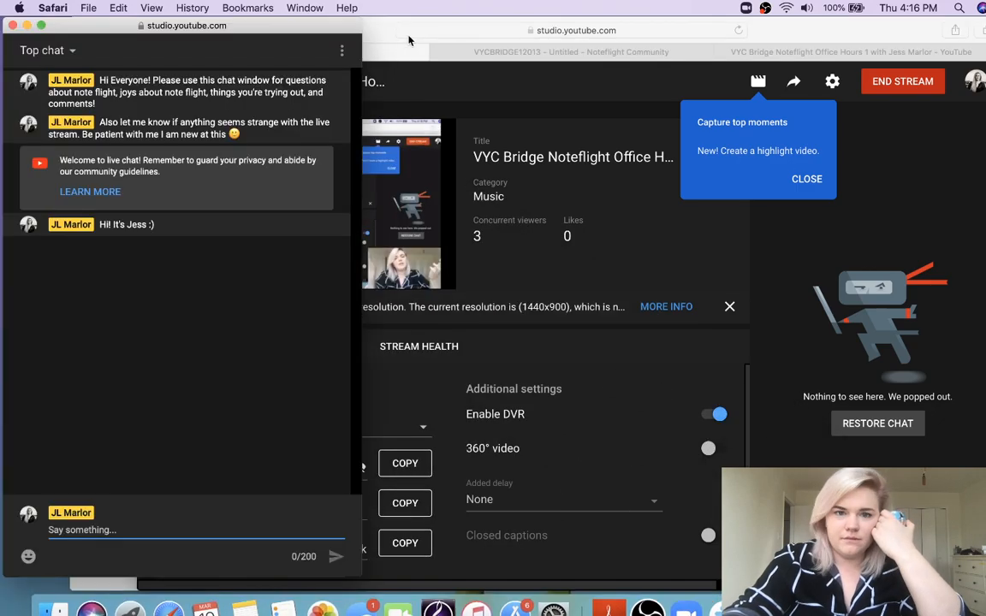
left_click(381, 29)
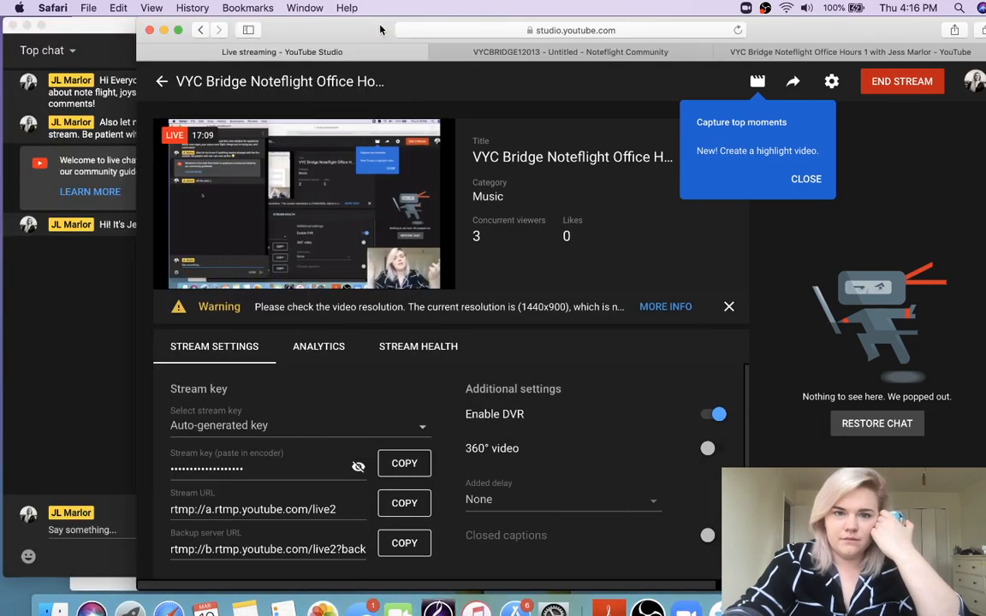
Switch back to the Noteflight score and look through all its systems from the title to the final measure
left_click(551, 53)
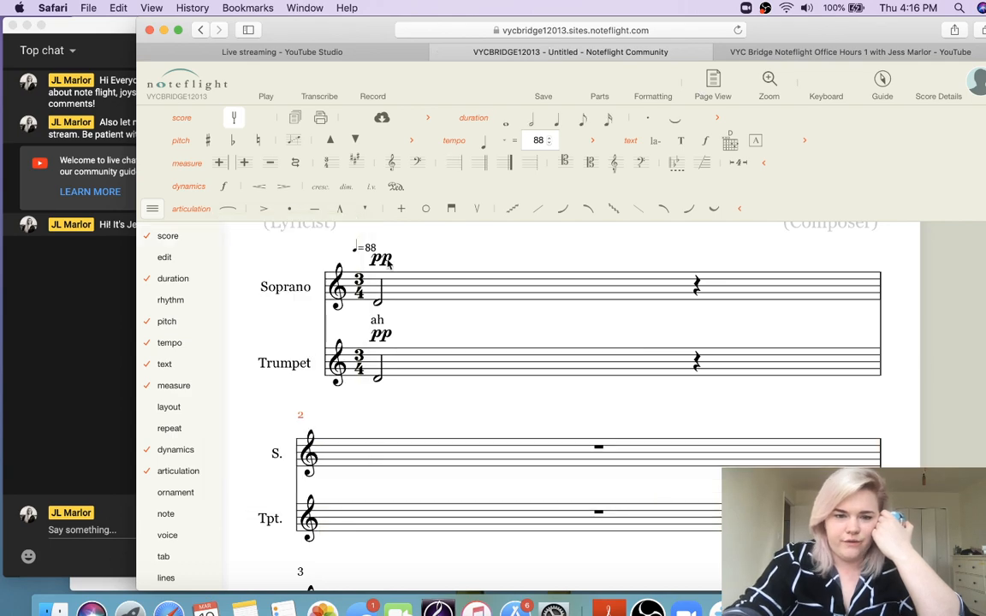
scroll(379, 275, "up", 3)
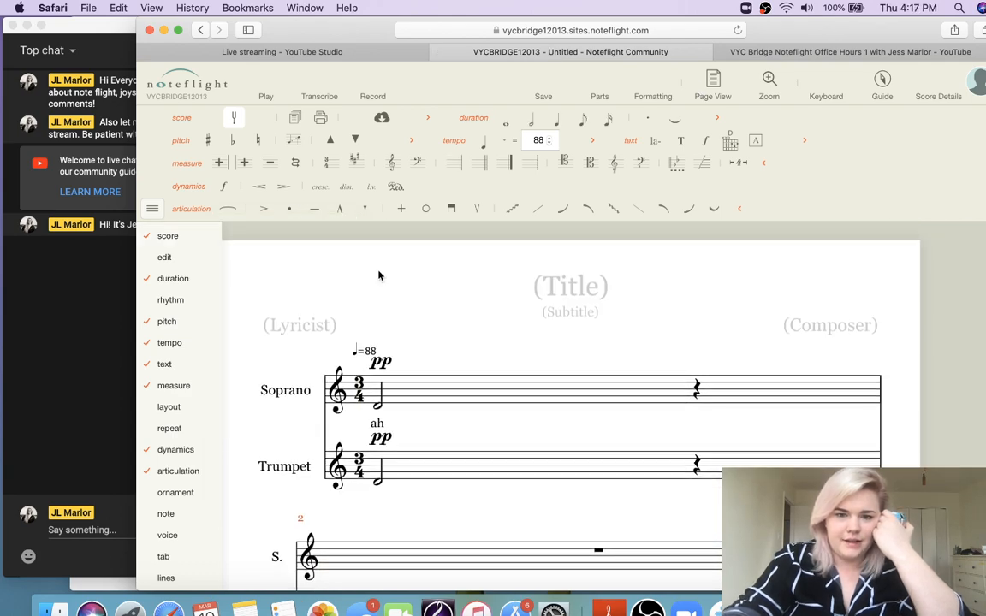
scroll(380, 275, "down", 5)
scroll(379, 275, "up", 3)
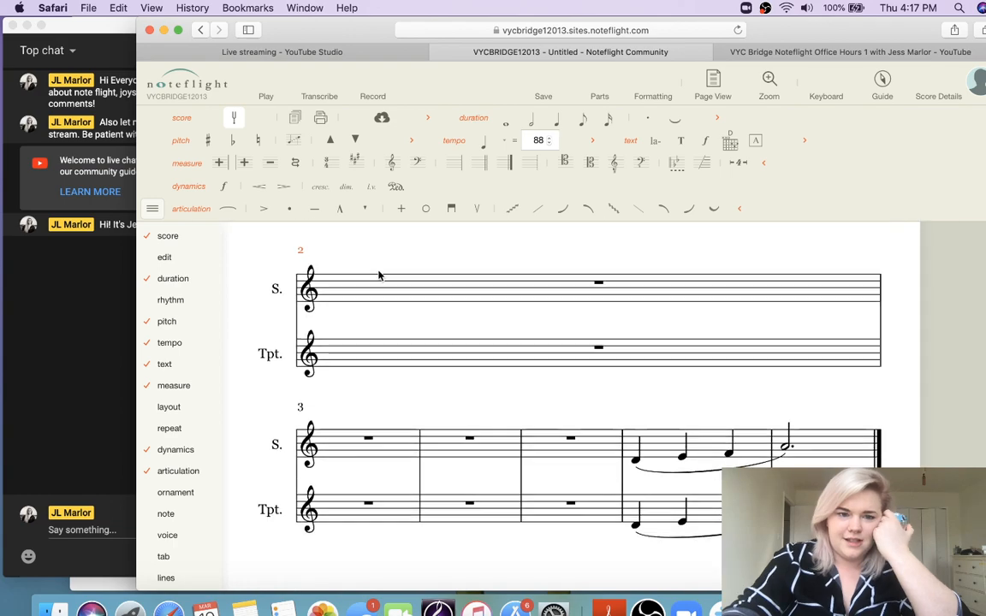
scroll(379, 273, "up", 2)
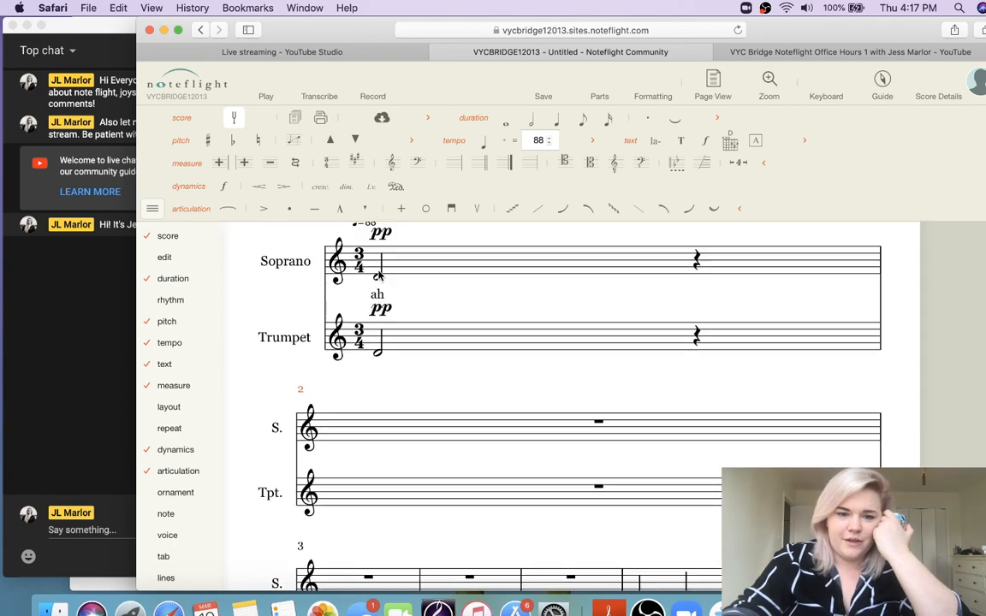
scroll(379, 275, "up", 3)
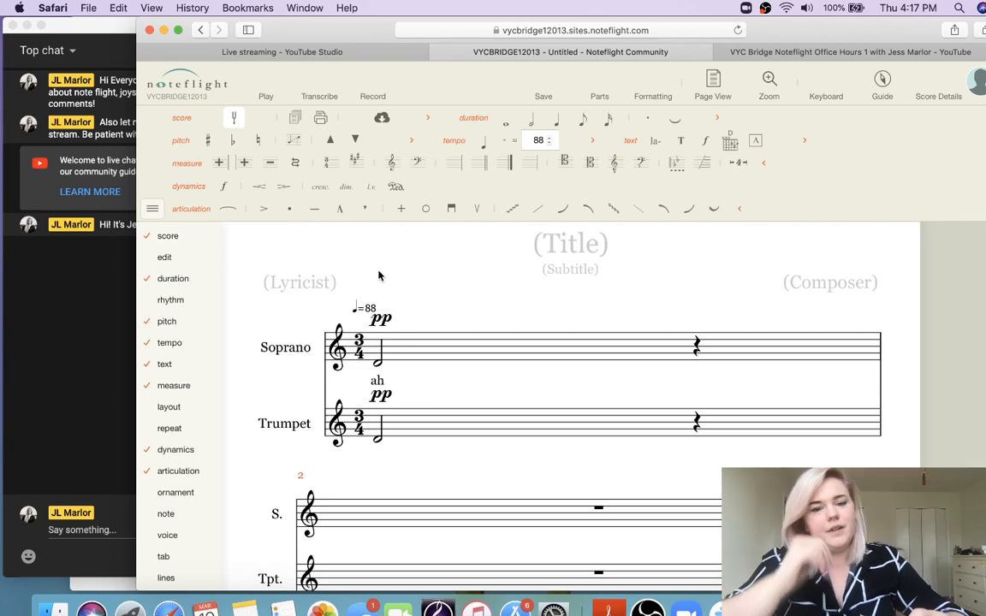
scroll(393, 368, "down", 10)
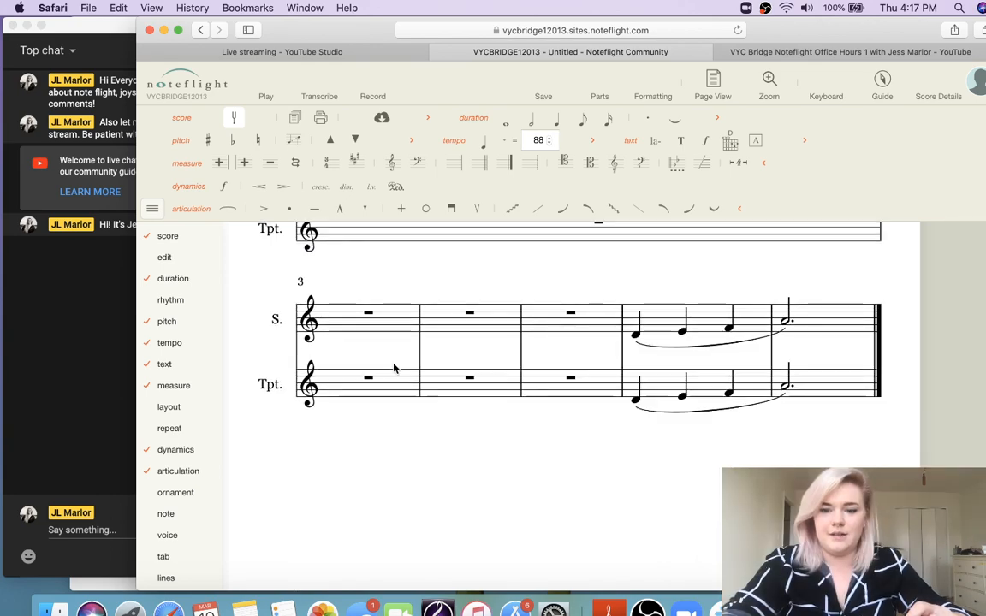
Look through the rhythm, edit and pitch commands in the list of tool categories
mouse_move(208, 314)
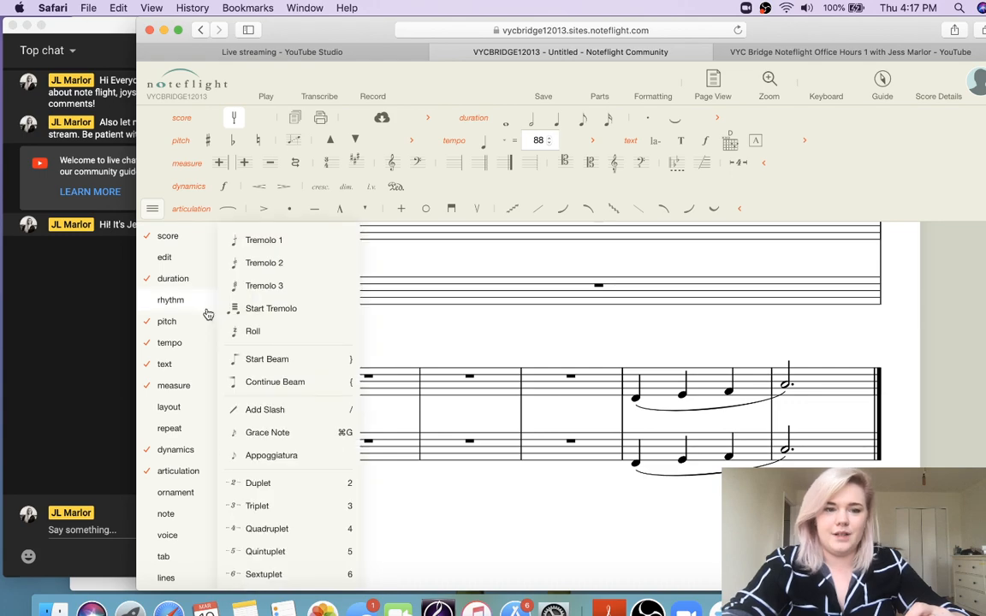
mouse_move(173, 263)
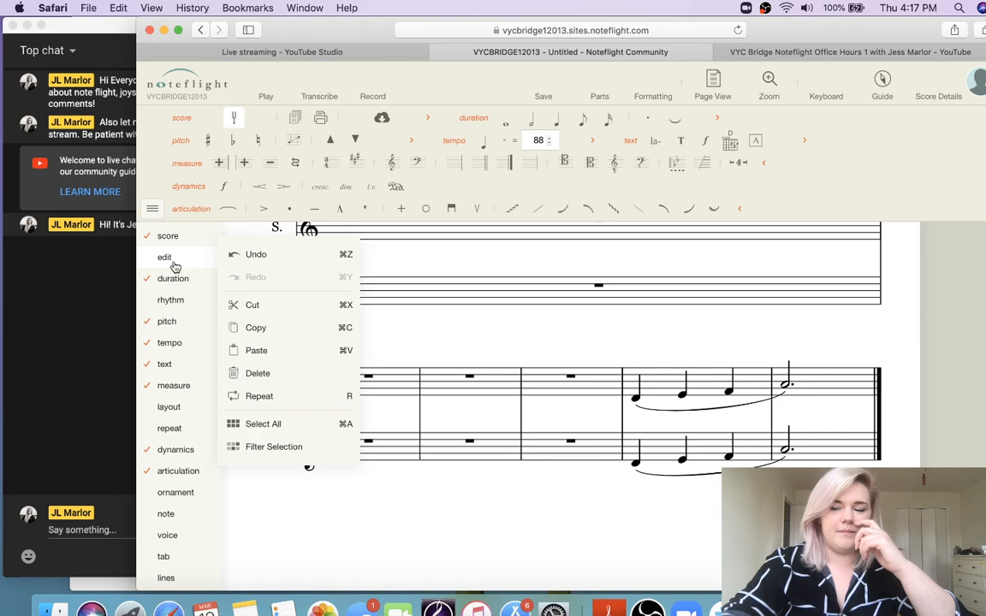
mouse_move(182, 286)
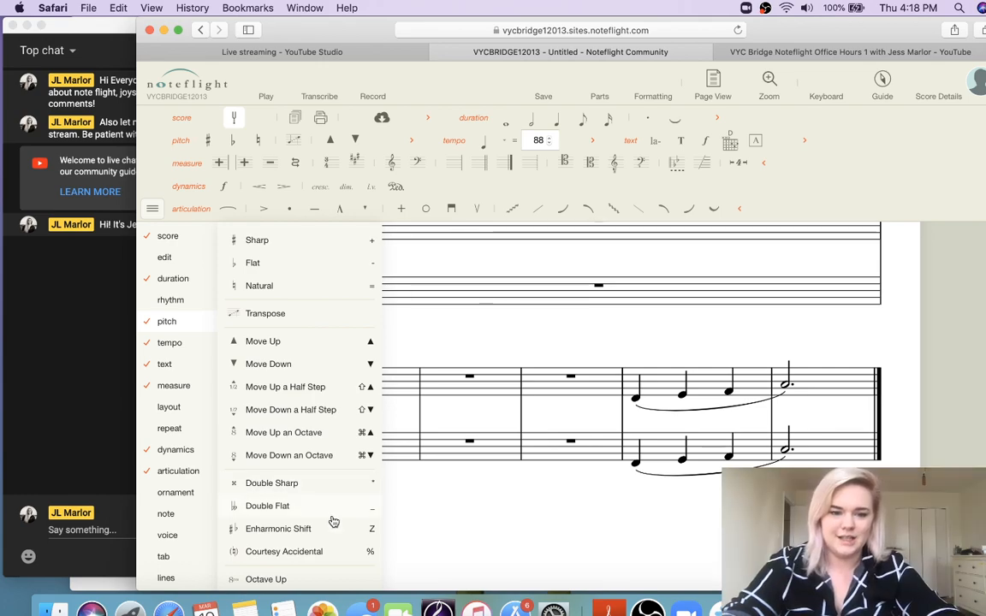
scroll(334, 521, "down", 1)
scroll(334, 521, "up", 1)
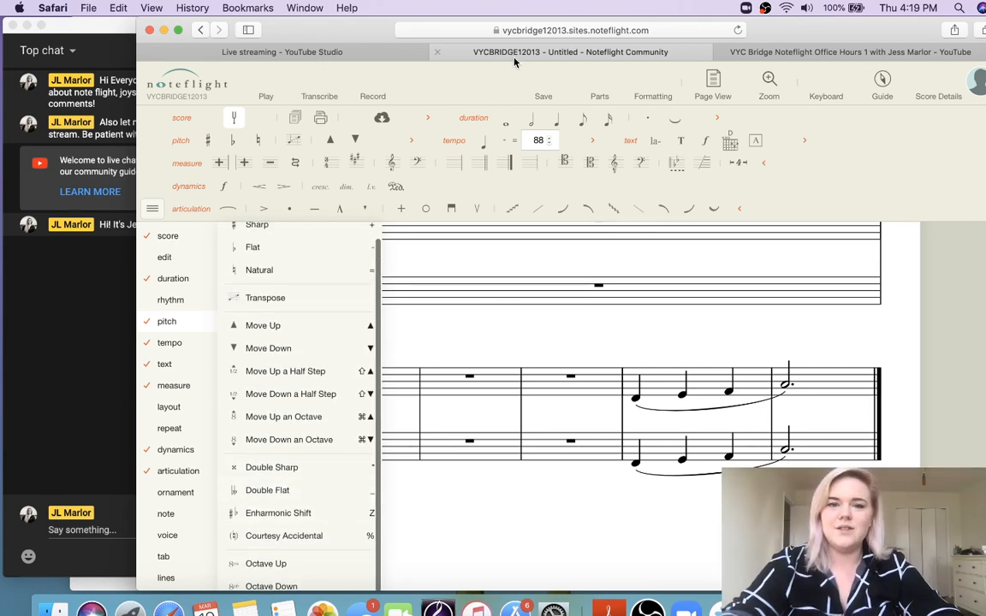
Read the viewer's question in the live chat, close the list of pitch commands, and return to the score
left_click_drag(514, 59, 507, 59)
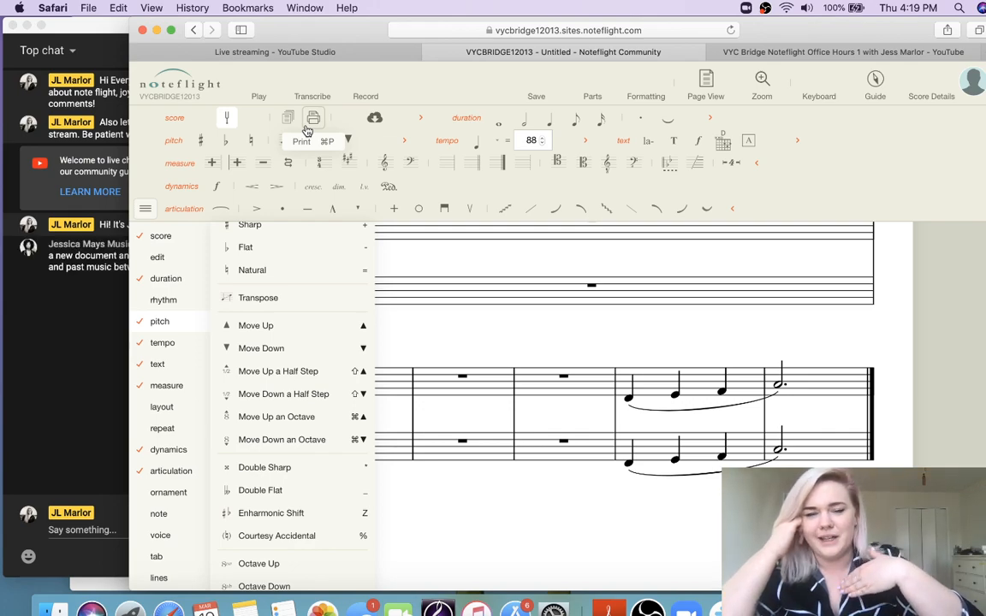
left_click(60, 293)
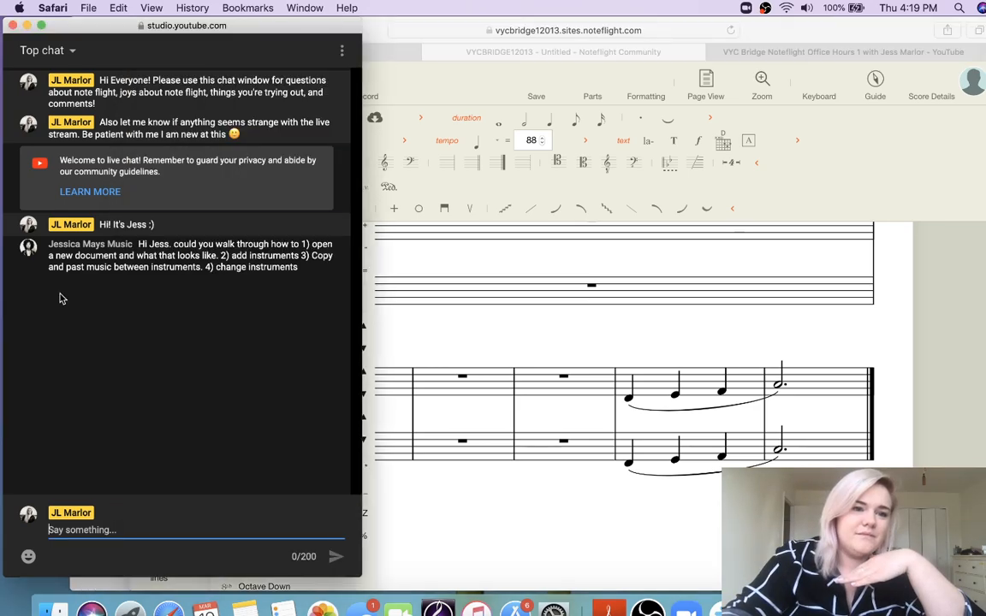
left_click(530, 261)
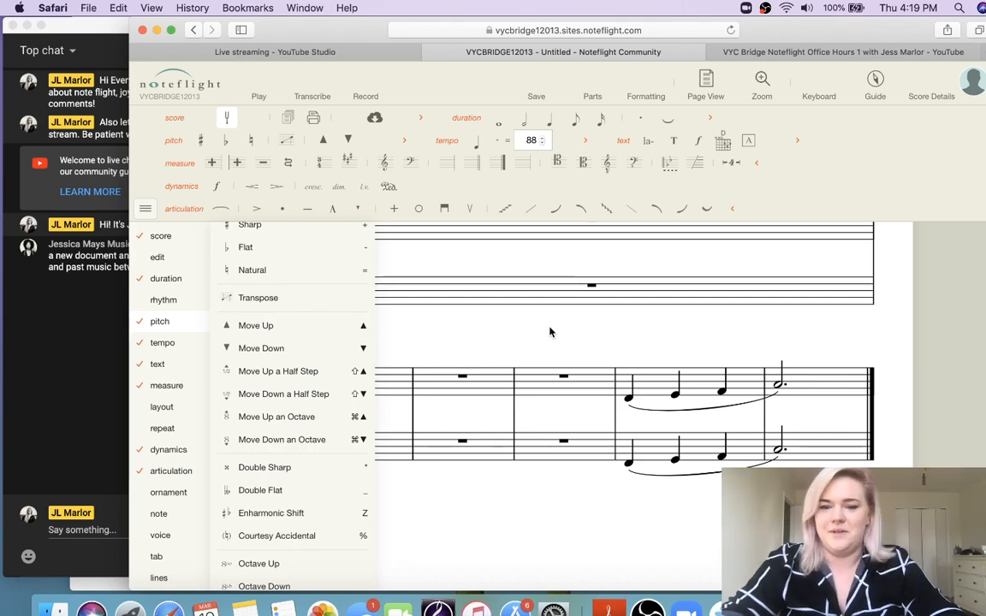
left_click(421, 325)
type("4")
left_click(933, 344)
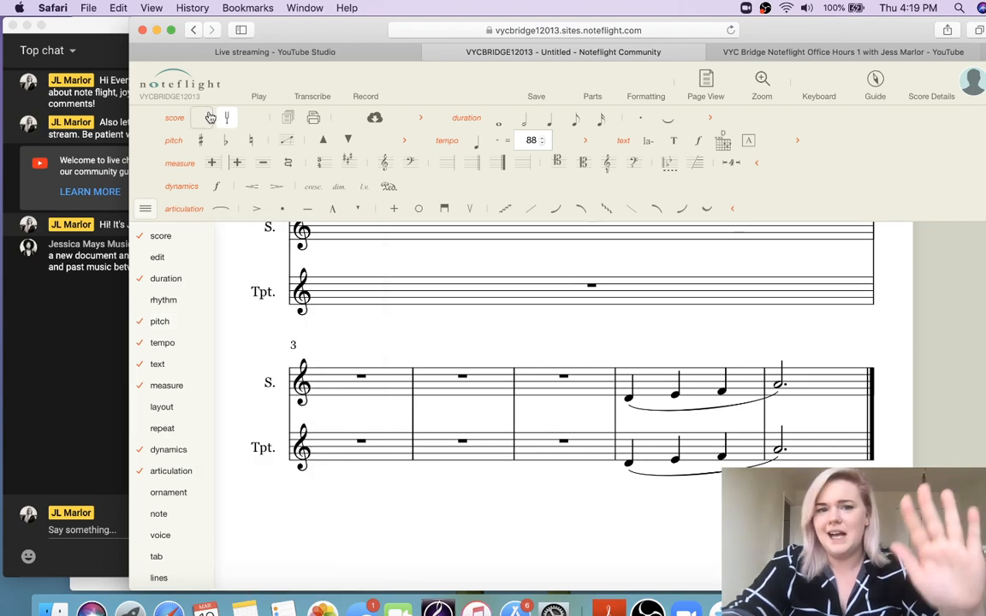
left_click(68, 351)
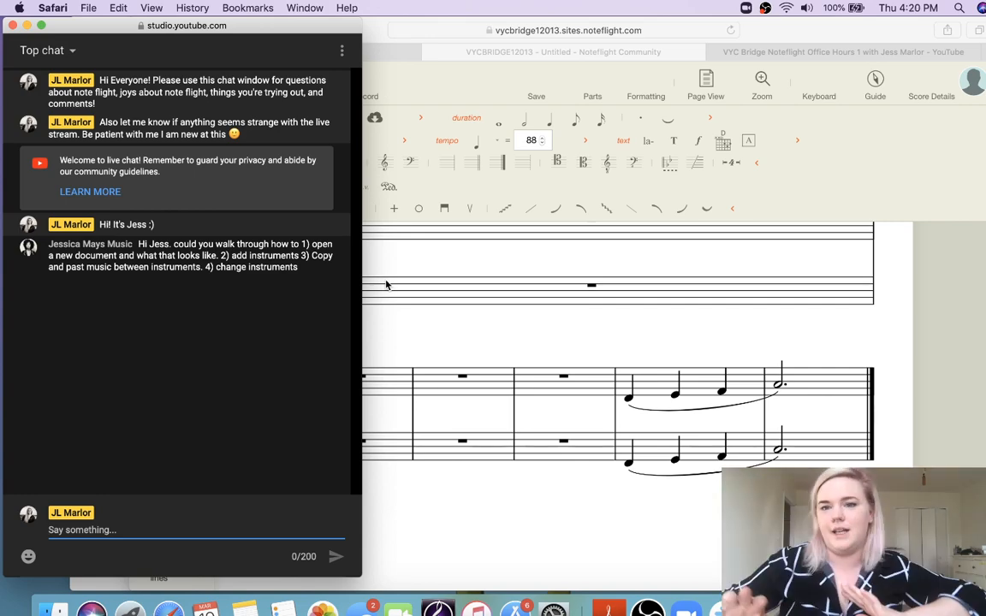
left_click(535, 358)
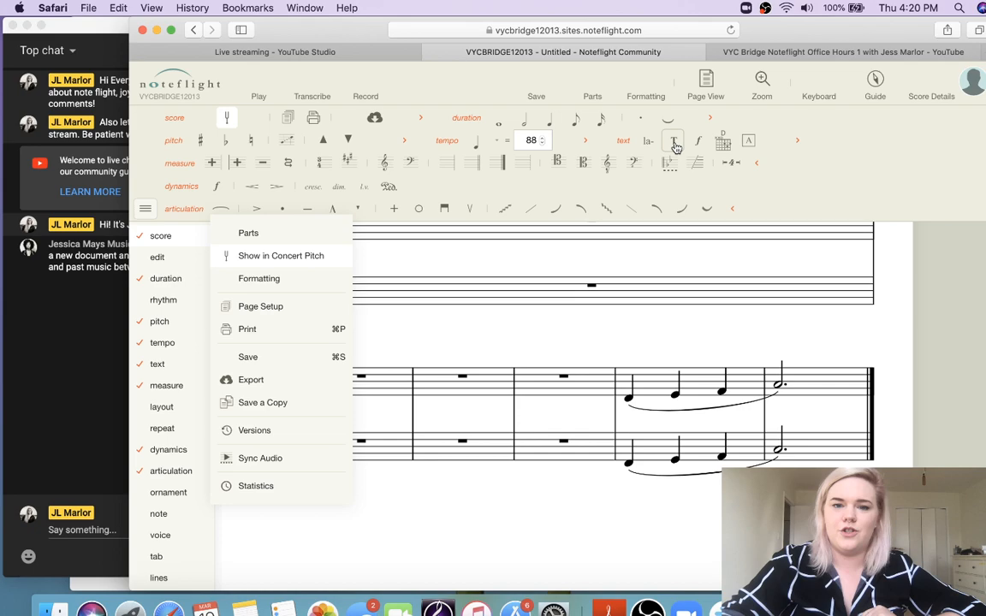
Save the current score, view its score details, and leave the editor for the account's profile page
left_click(541, 95)
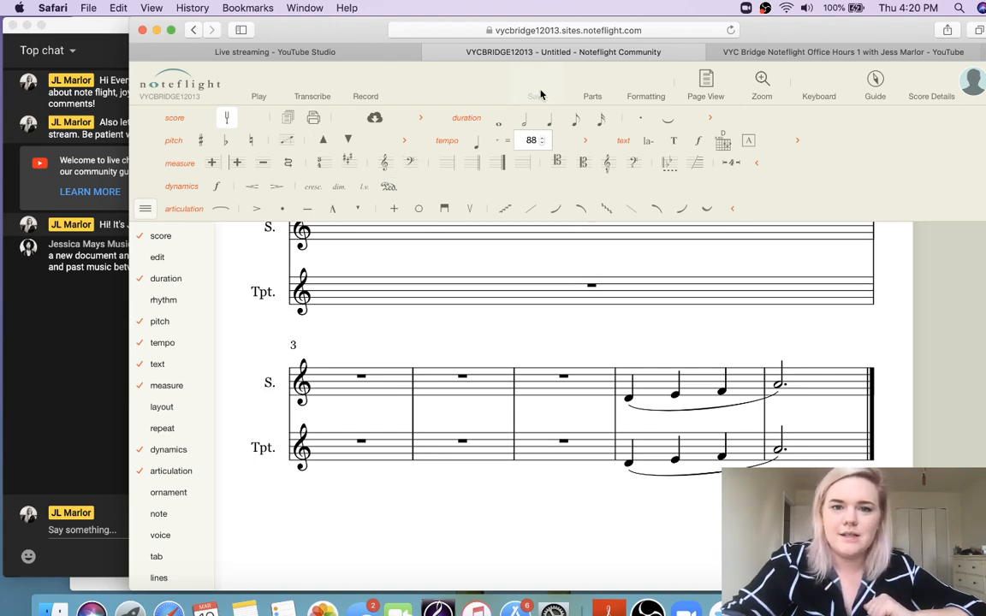
left_click(940, 88)
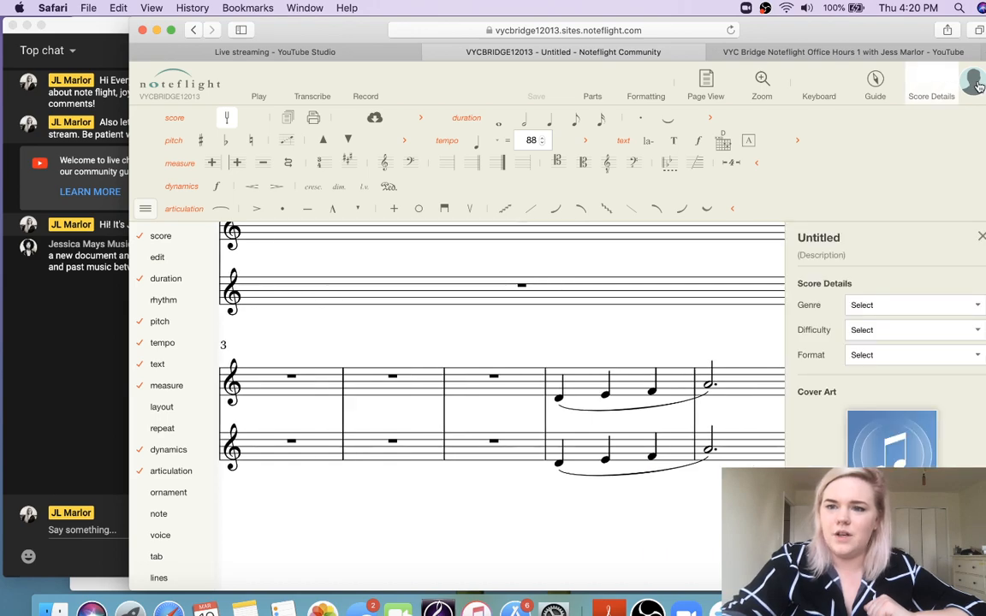
left_click(976, 83)
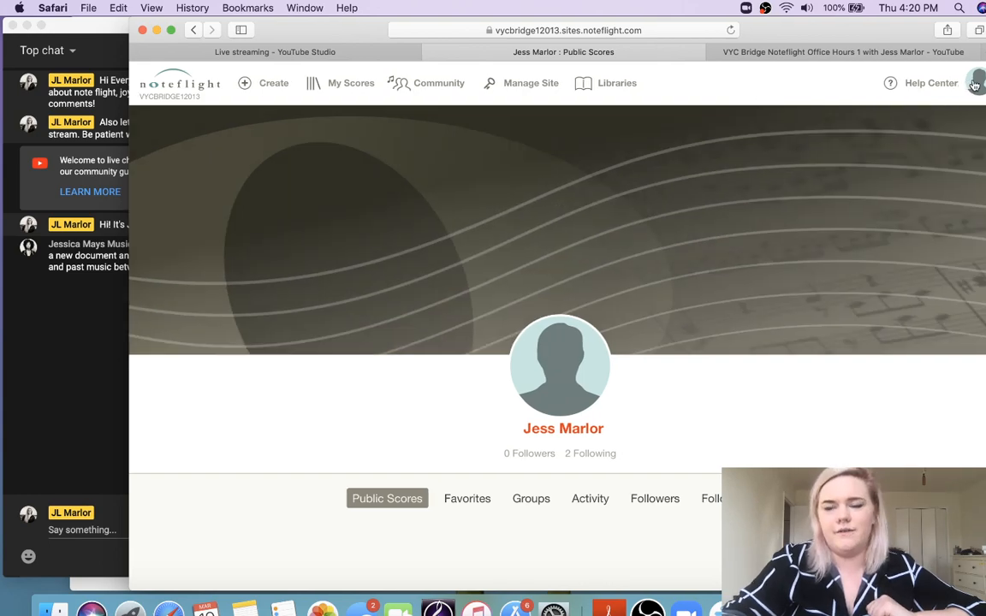
scroll(983, 78, "right", 1)
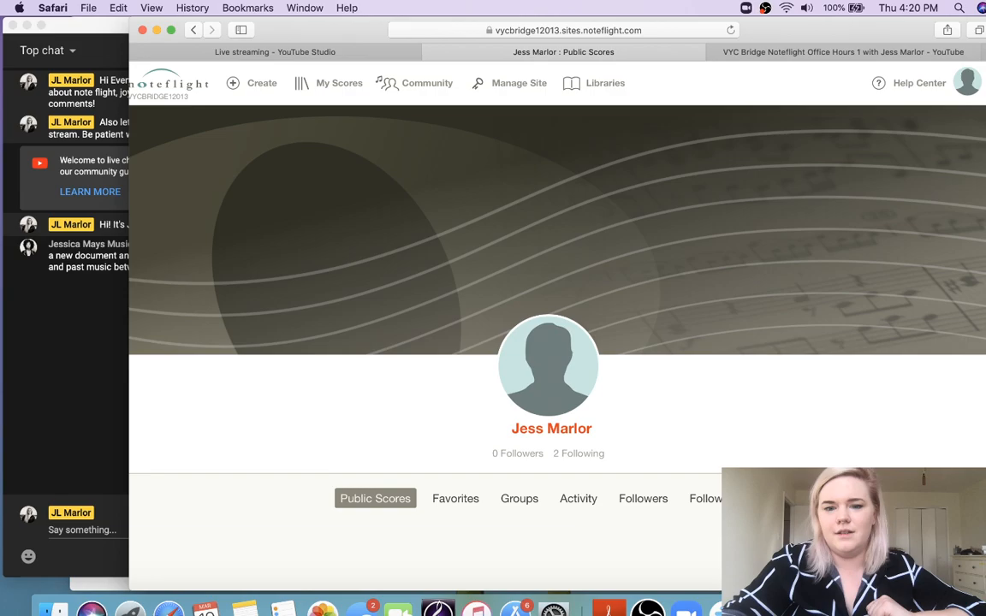
scroll(440, 480, "left", 1)
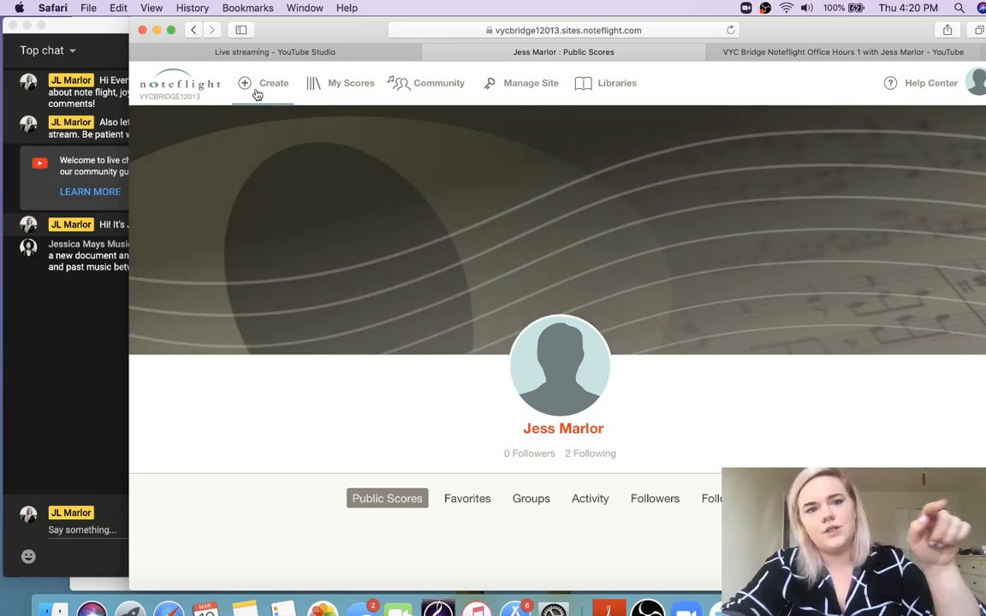
Create a new score from the blank Barbershop Quartet score sheet
left_click(257, 89)
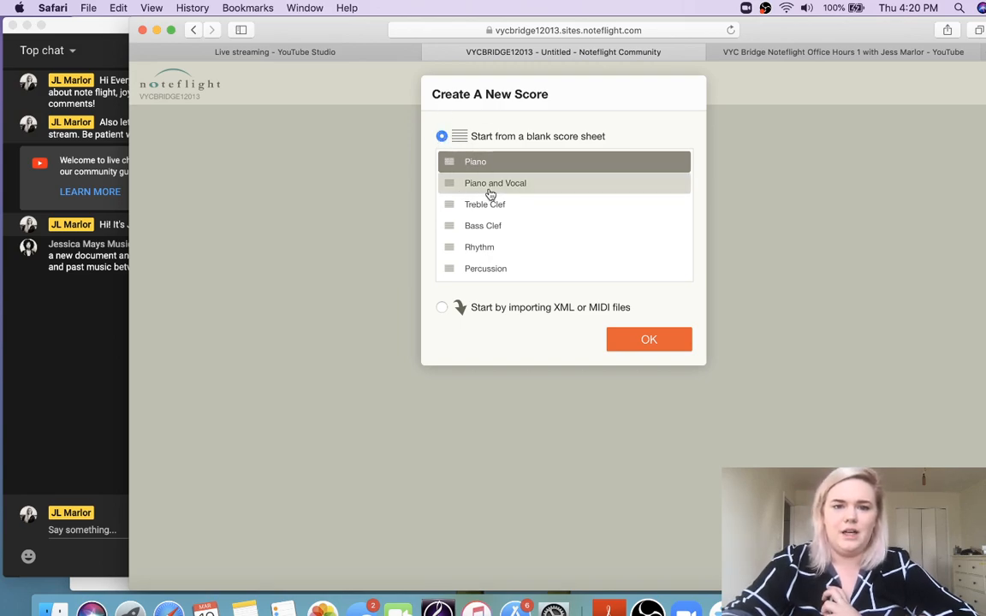
scroll(495, 203, "down", 2)
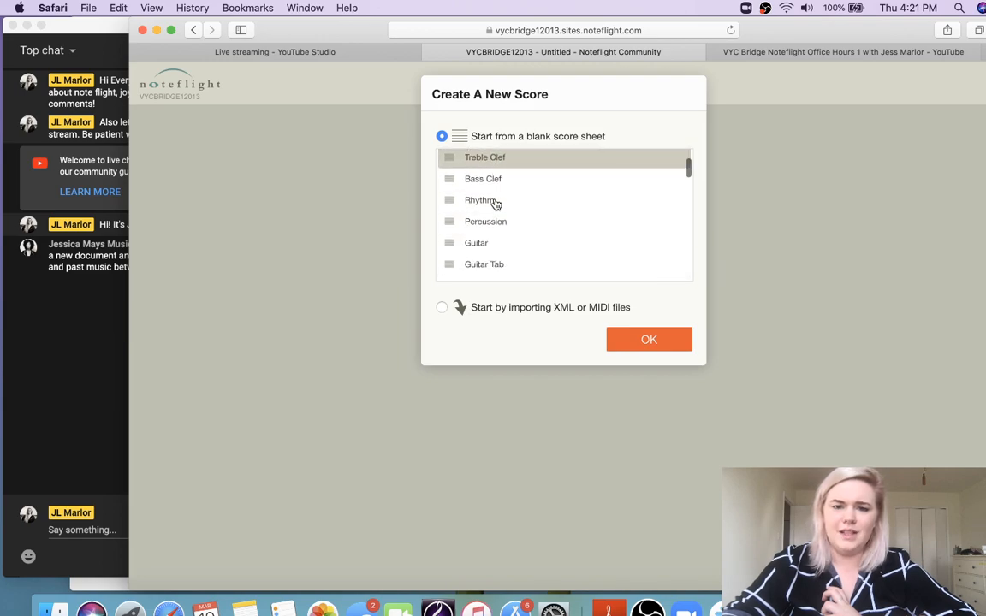
scroll(495, 241, "down", 10)
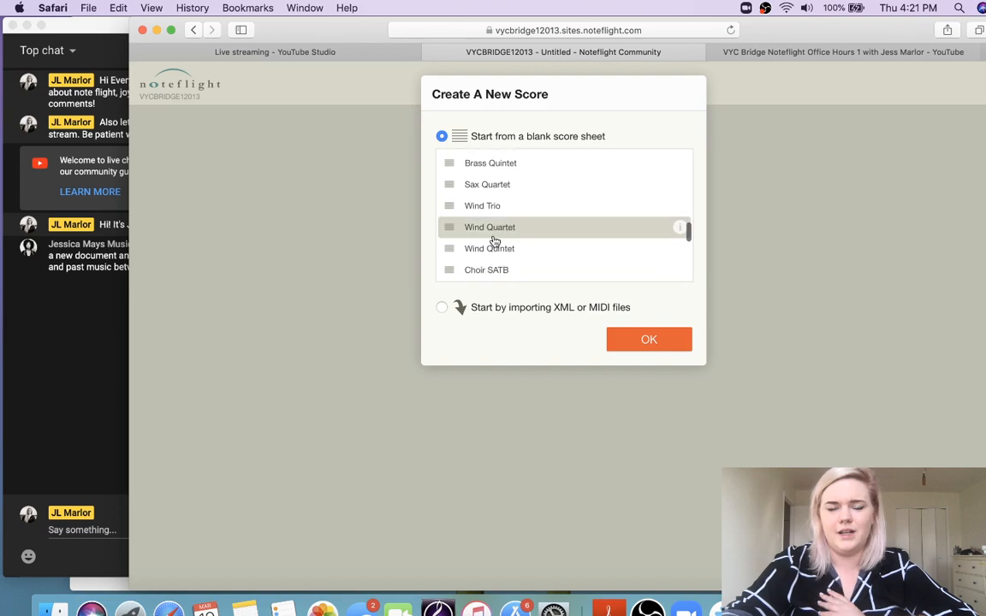
scroll(495, 241, "down", 8)
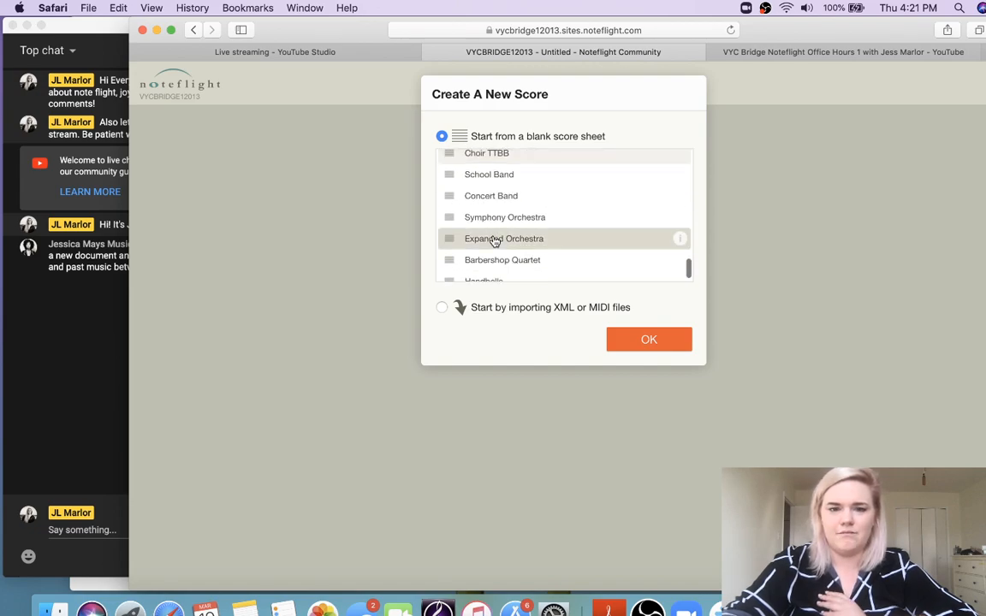
scroll(495, 241, "down", 1)
left_click(495, 241)
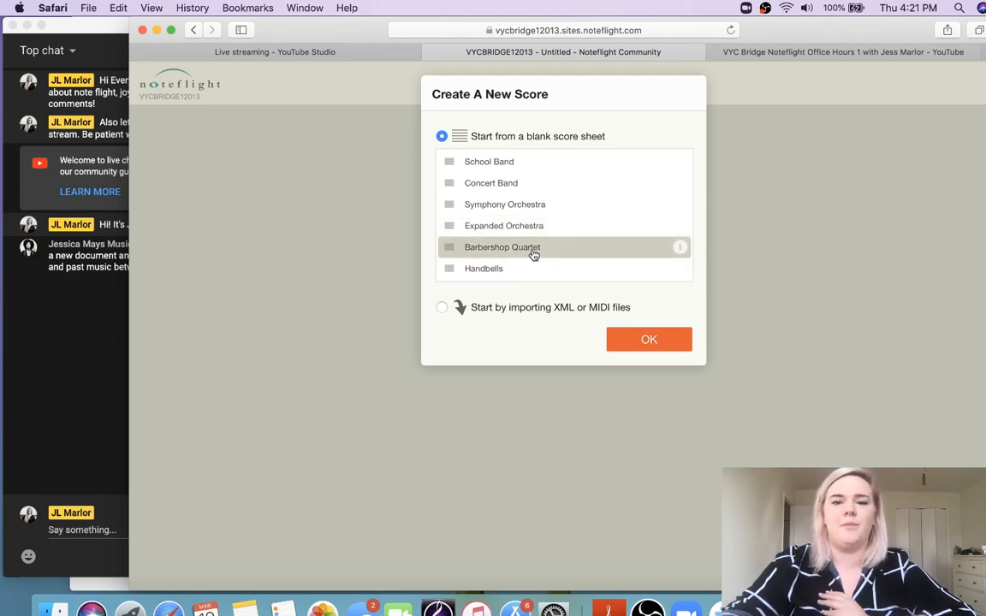
left_click(649, 340)
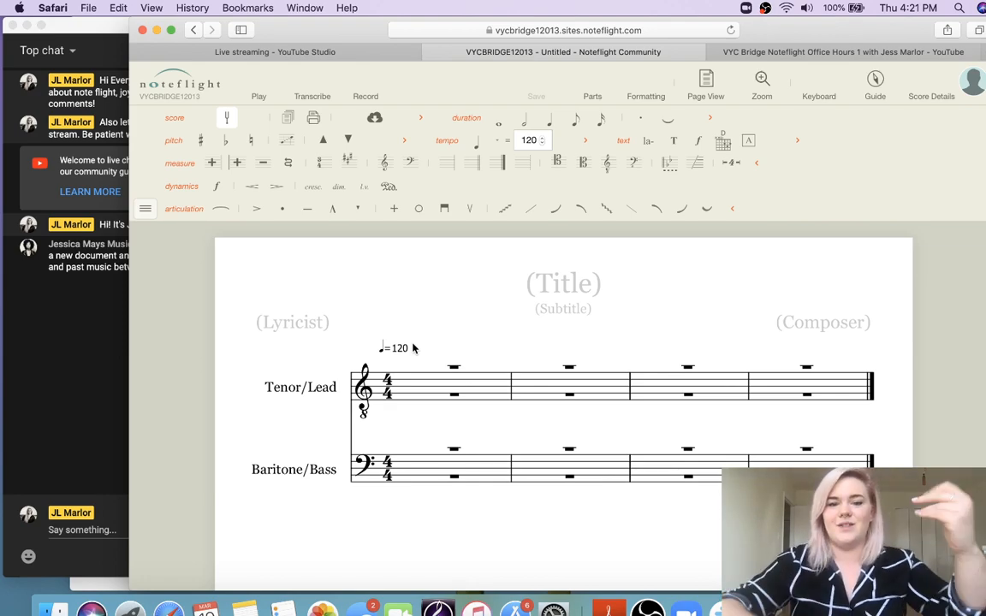
Set the tempo marking at measure 1 to 140
left_click(410, 347)
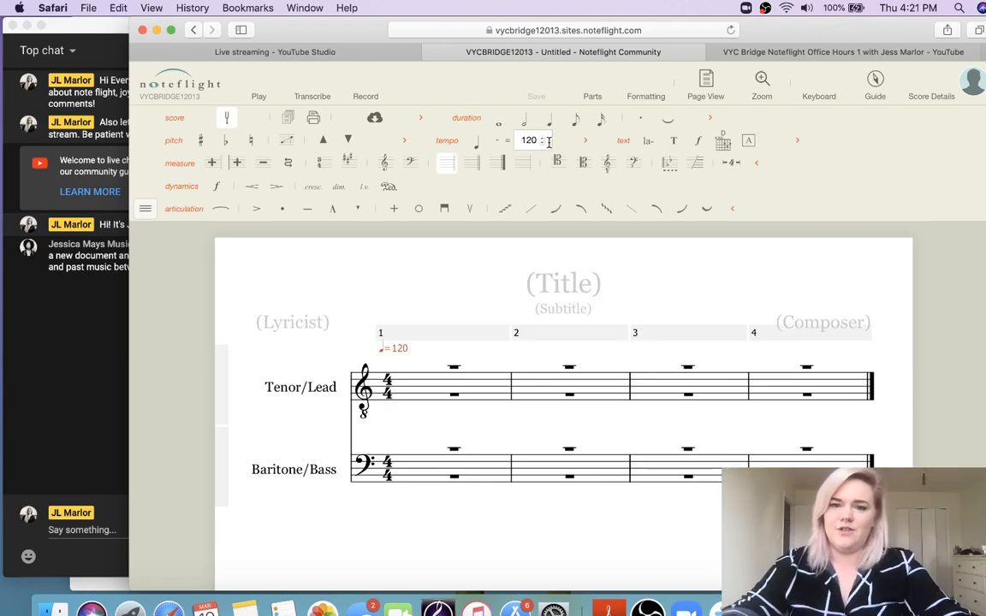
left_click(543, 139)
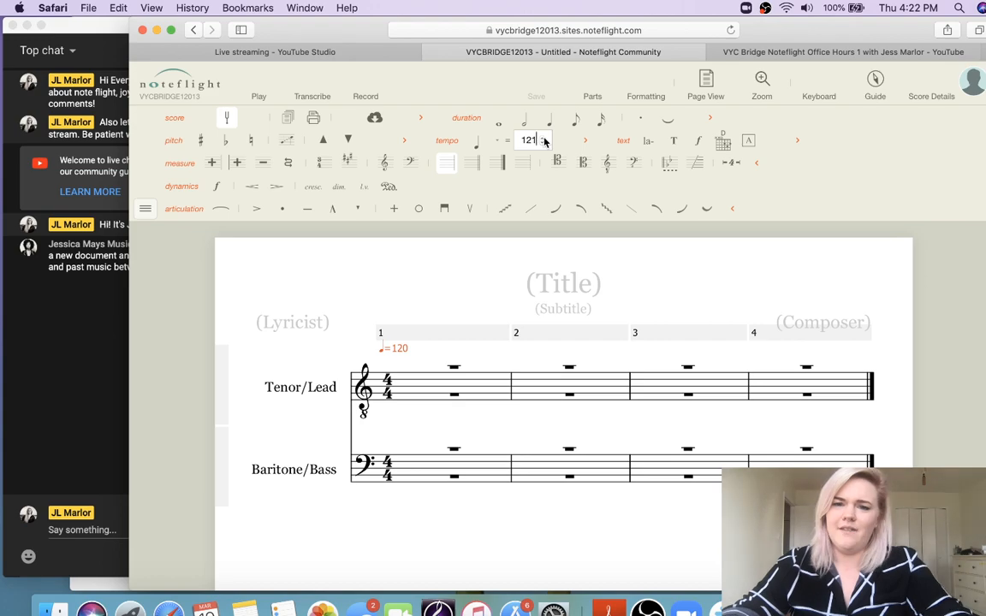
left_click(542, 139)
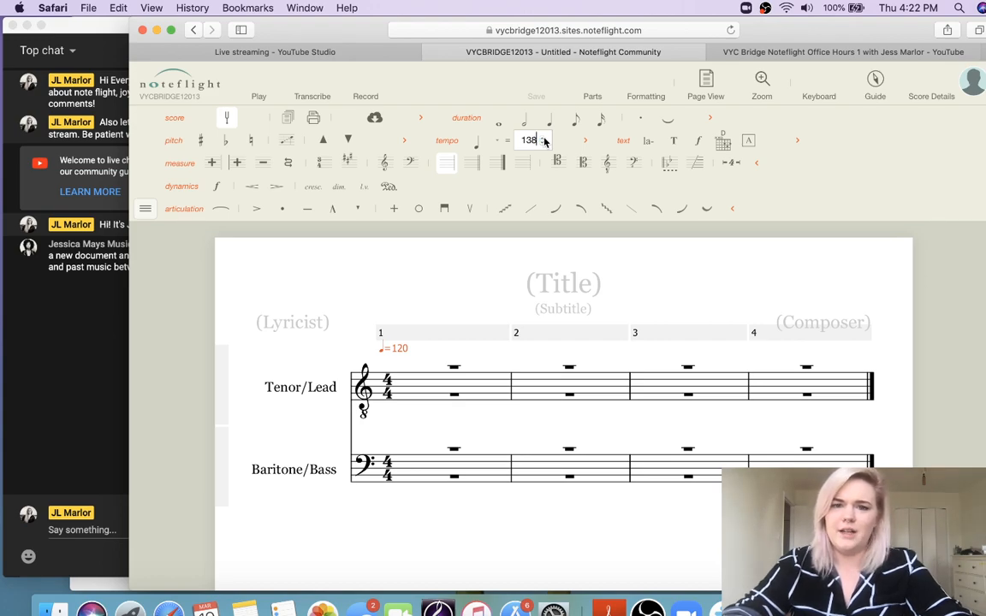
left_click(543, 138)
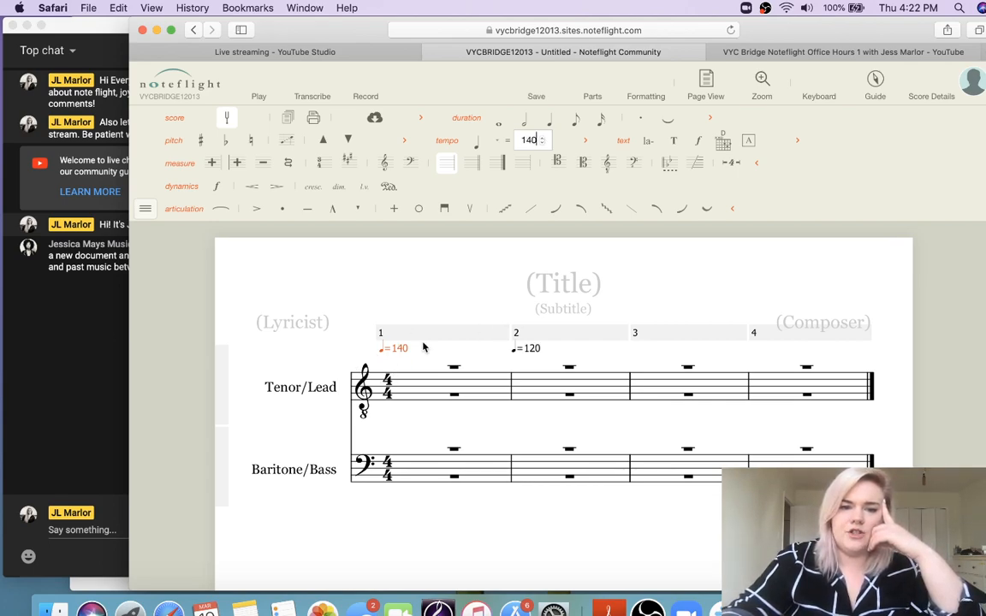
Delete the tempo marking at measure 2 and reread the viewer's question in the live chat
left_click(526, 351)
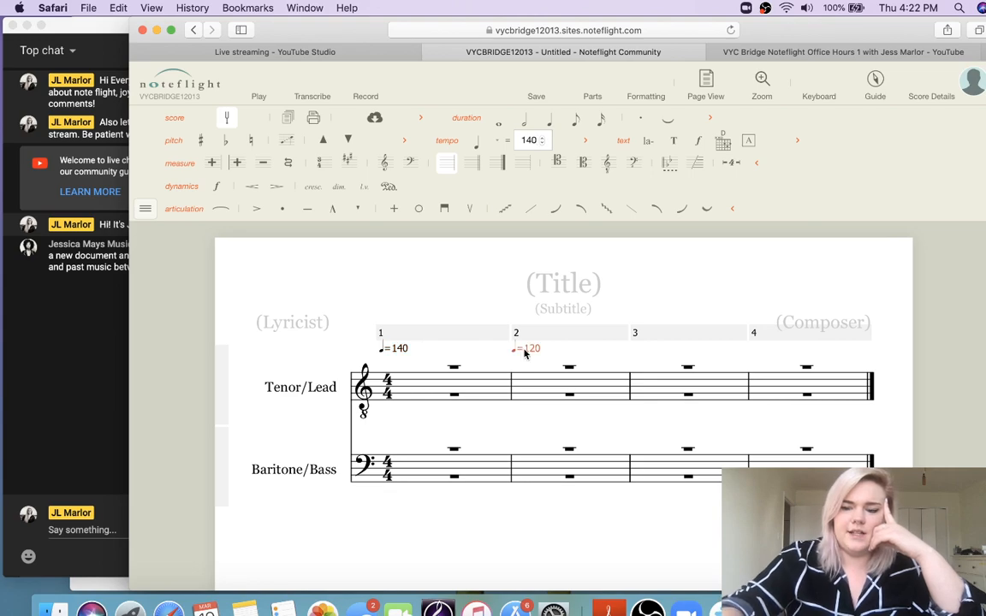
key("Delete")
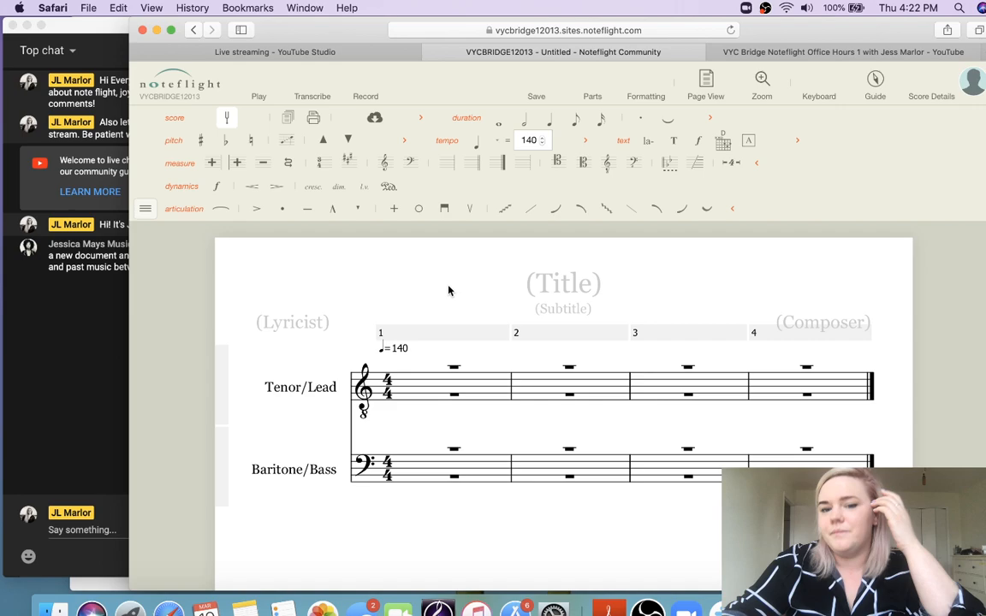
key("super+grave")
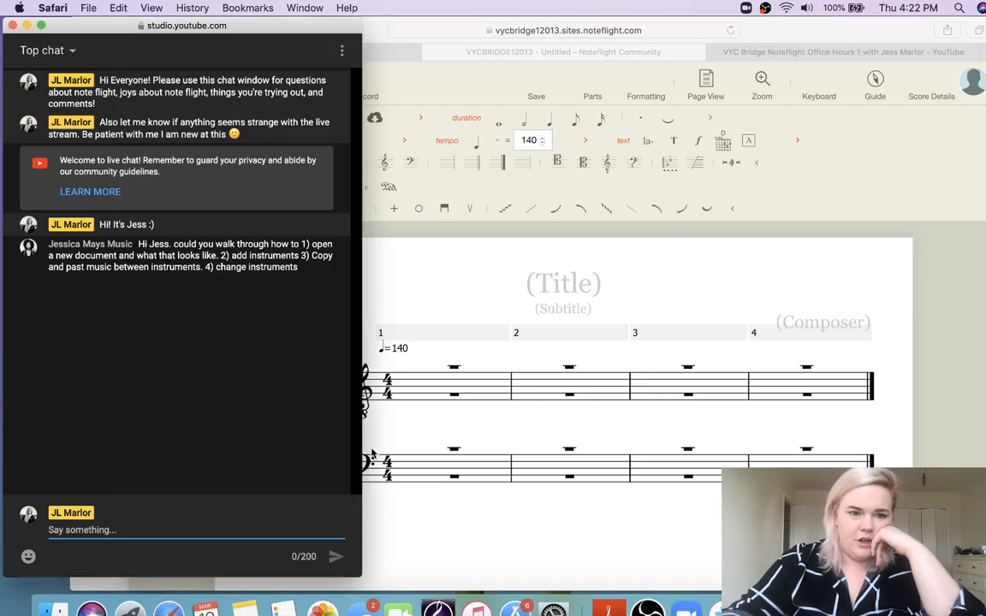
key("super+grave")
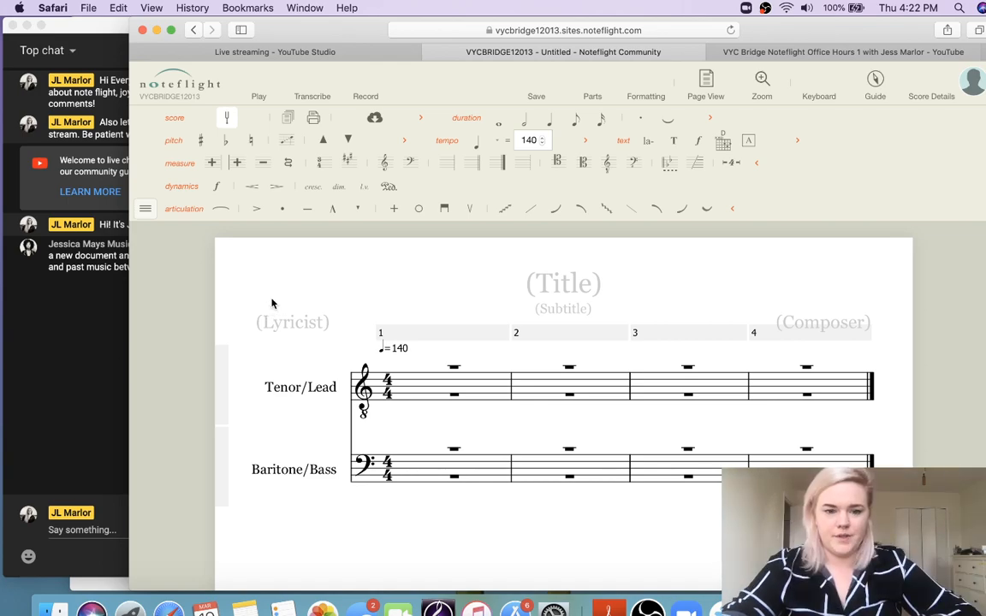
Fill the Tenor/Lead staff with D quarter notes from measure 1 through beat 3 of measure 4
left_click(458, 409)
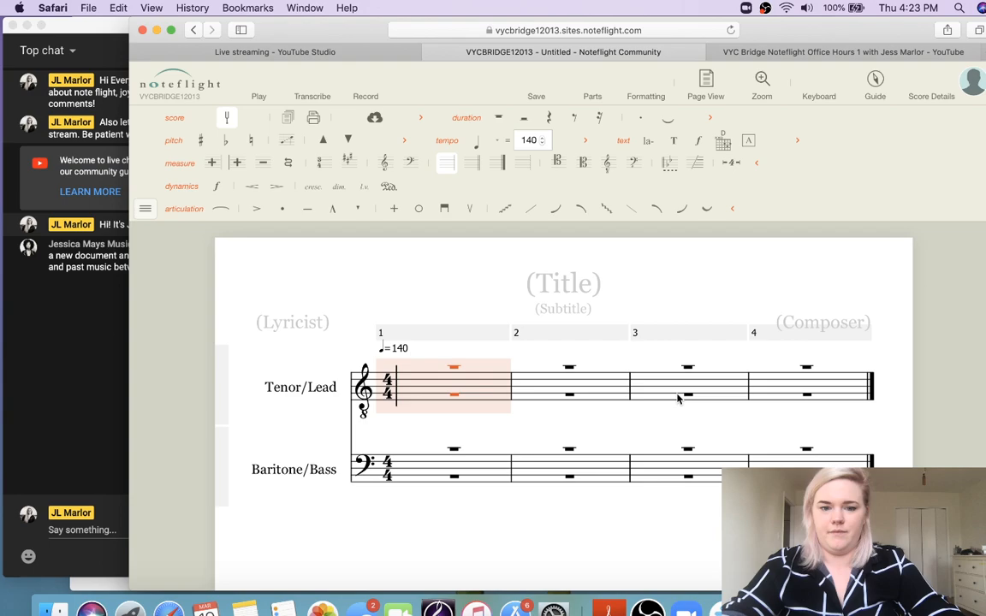
key("d")
key("d")
key("d")
key("d")
key("d")
key("d")
key("d")
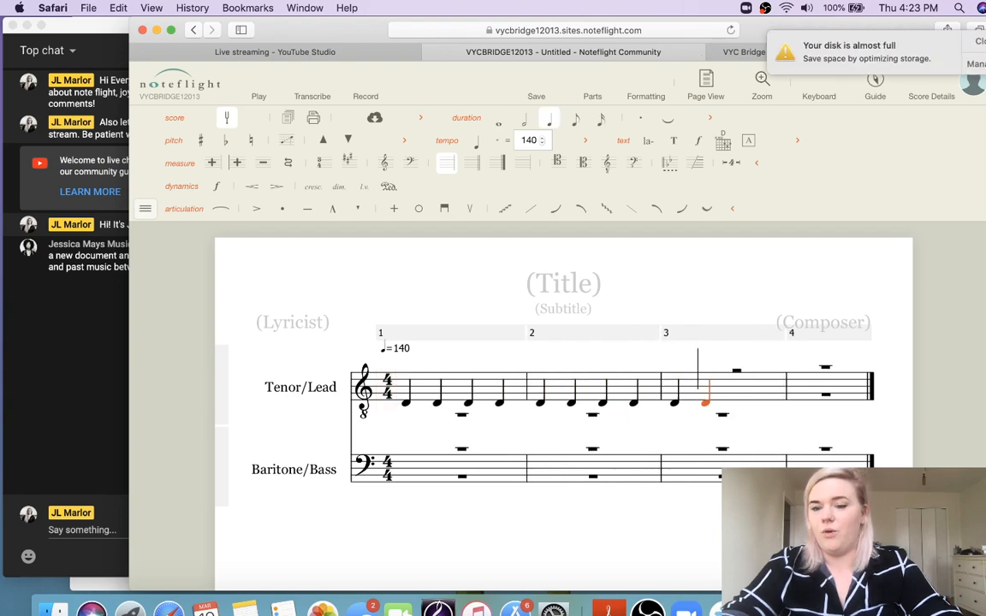
key("d")
key("d")
key("d")
key("d")
key("d")
key("d")
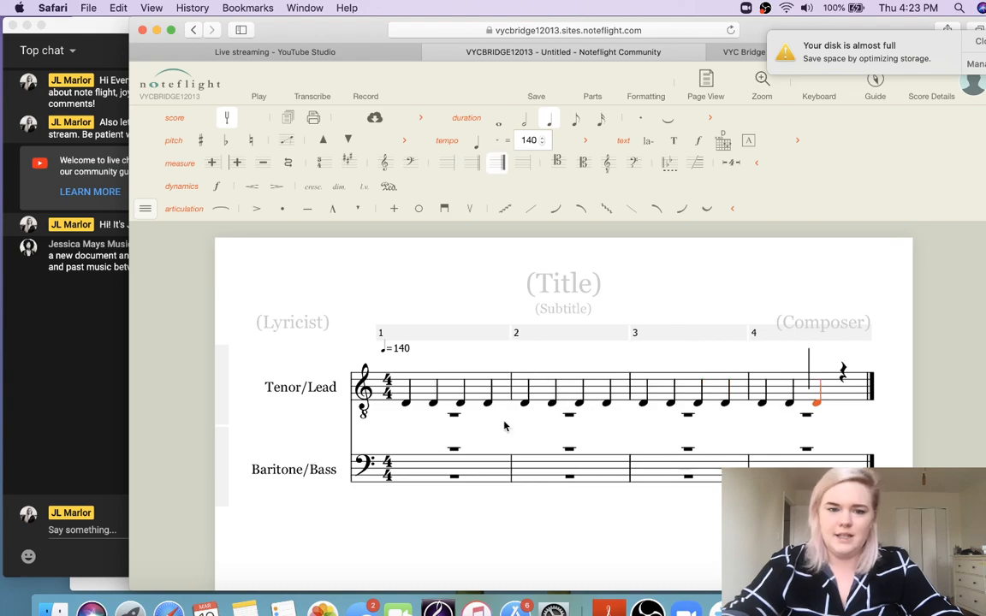
Add a B above every D quarter note in the Tenor/Lead staff, from measure 1 through beat 3 of measure 4
left_click(408, 401)
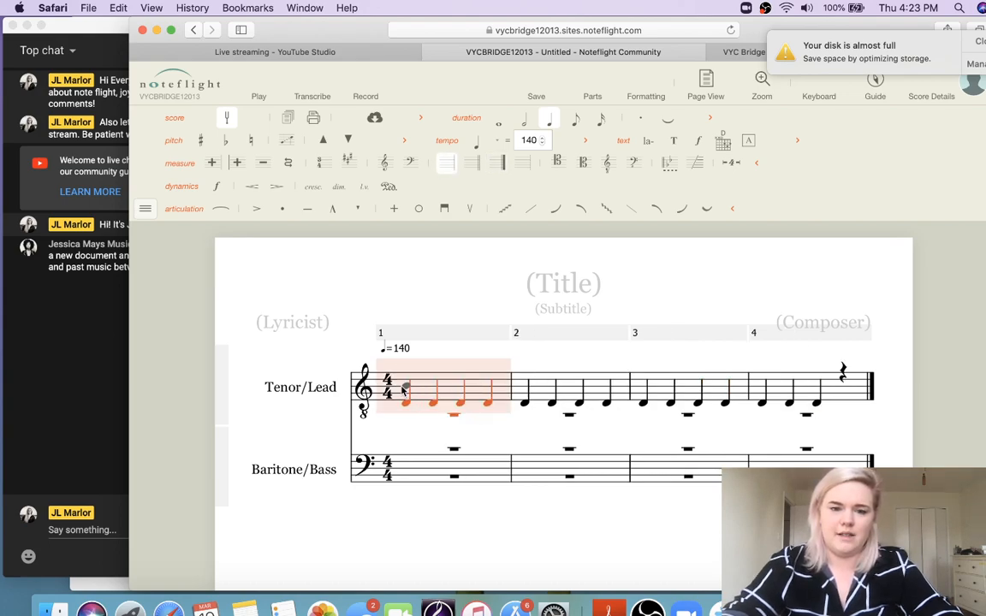
left_click(402, 389)
key("r")
key("r")
key("r")
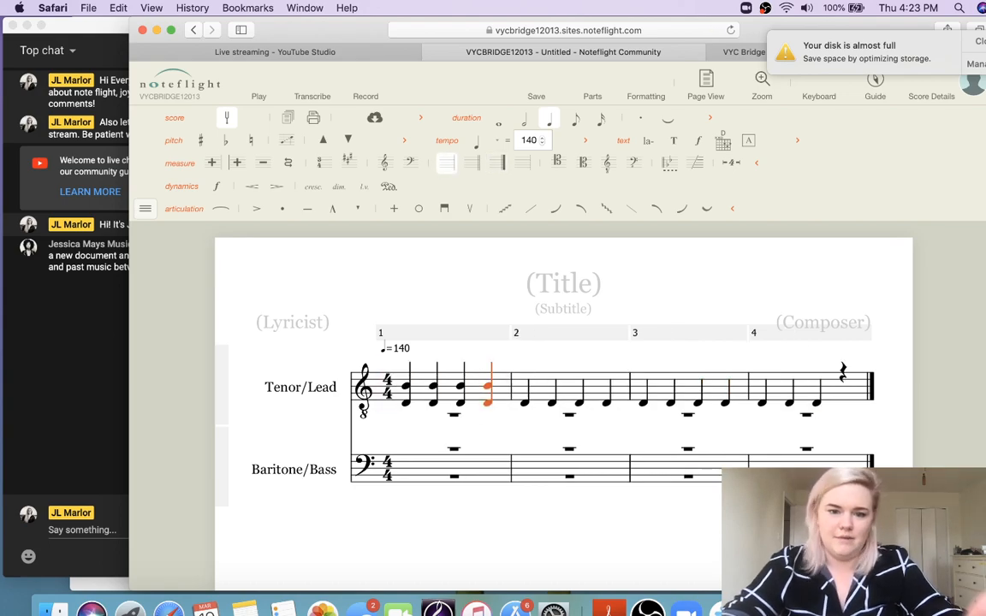
key("r")
key("r")
key("r")
key("r")
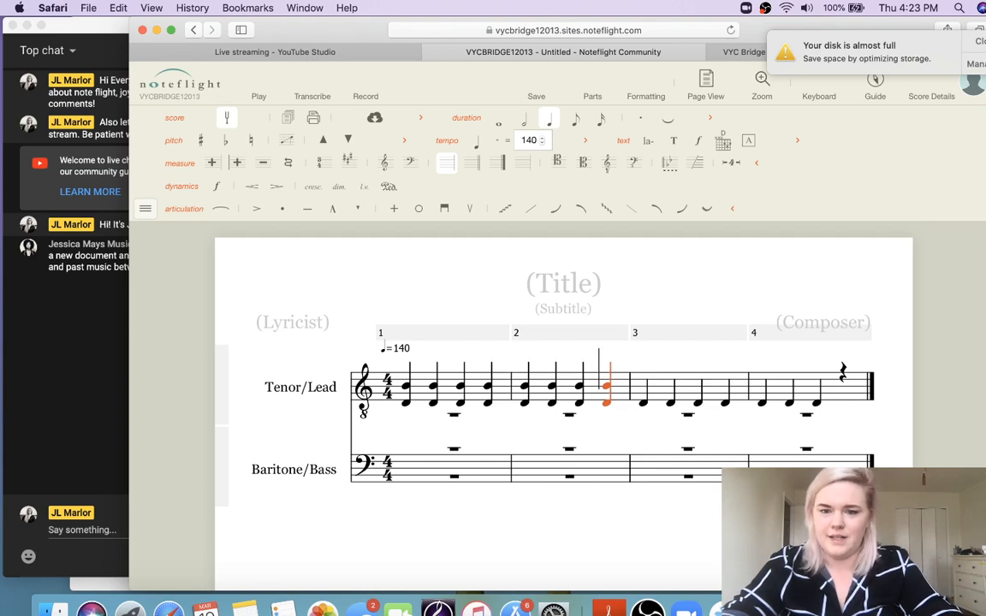
key("r")
key("r")
key("r")
key("r")
key("r")
key("r")
key("r")
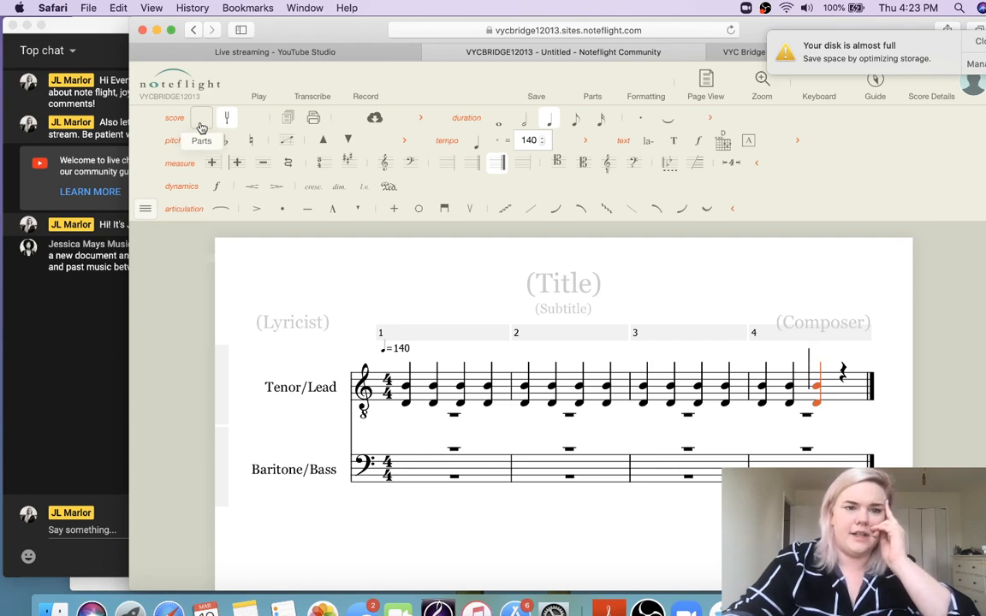
Add a Tuba part from the Brass instruments to the score and view its new staff
left_click(199, 125)
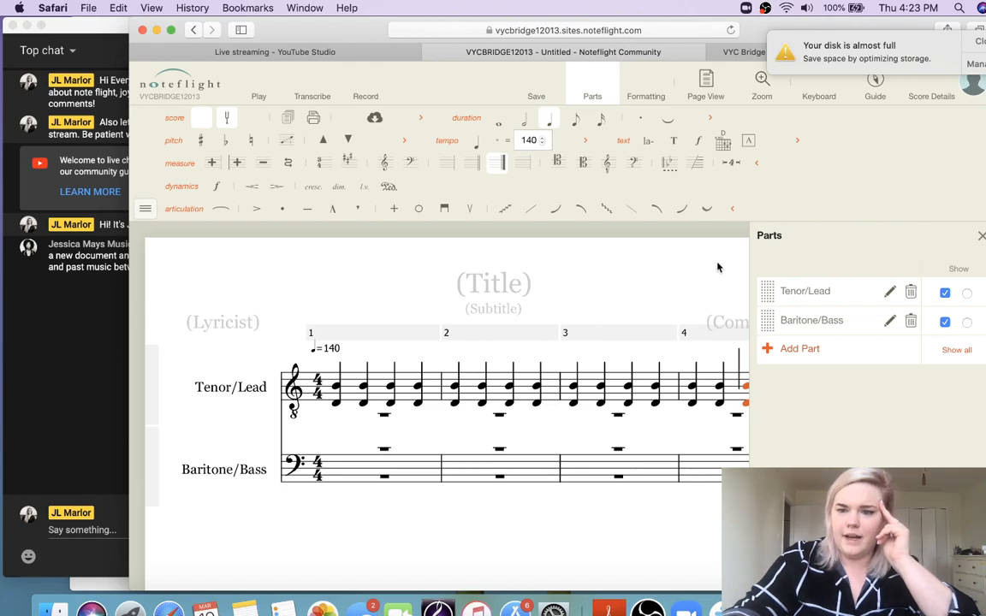
left_click(768, 360)
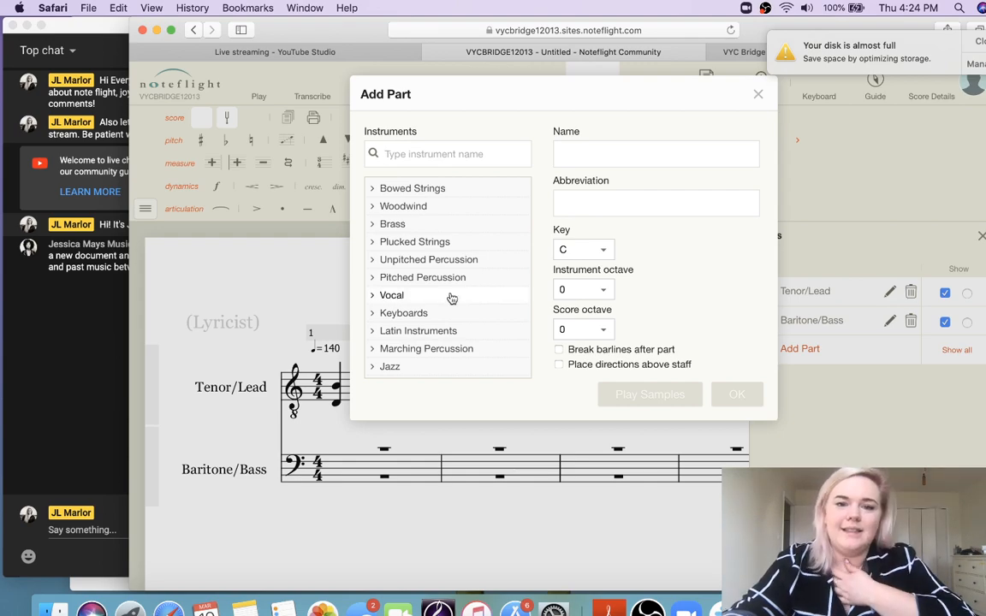
left_click(375, 243)
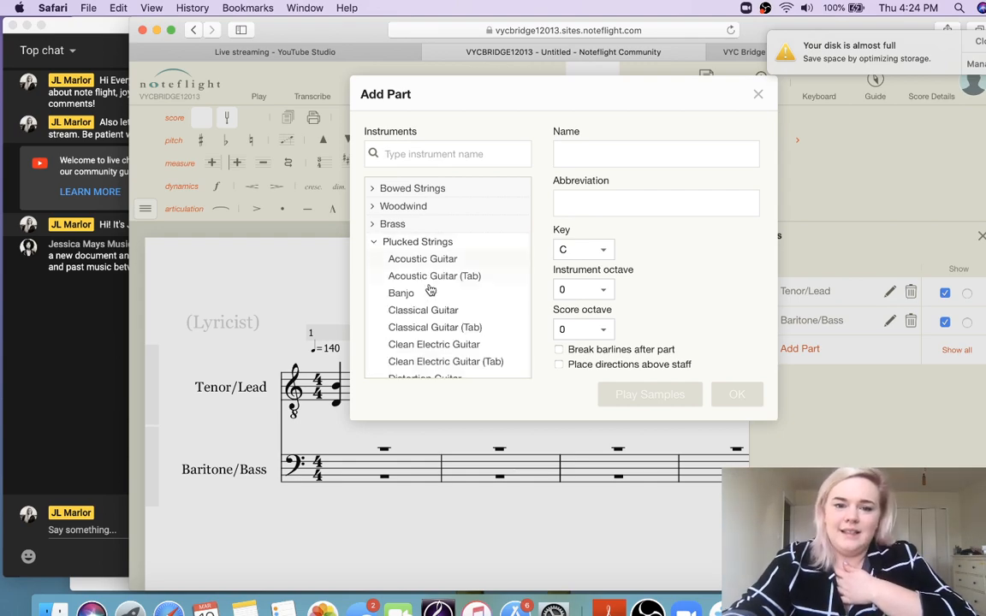
scroll(470, 367, "down", 10)
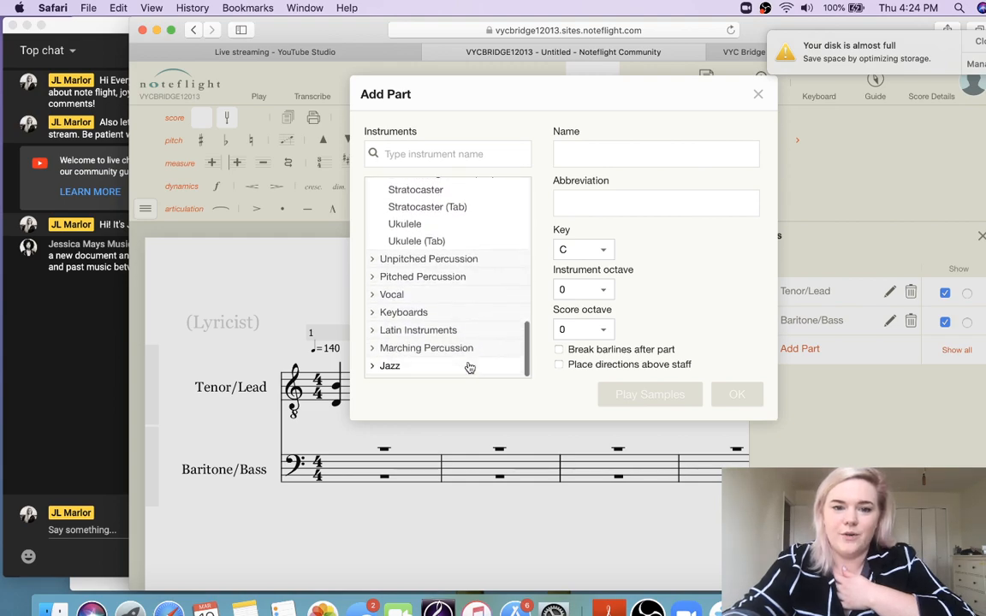
scroll(470, 368, "up", 10)
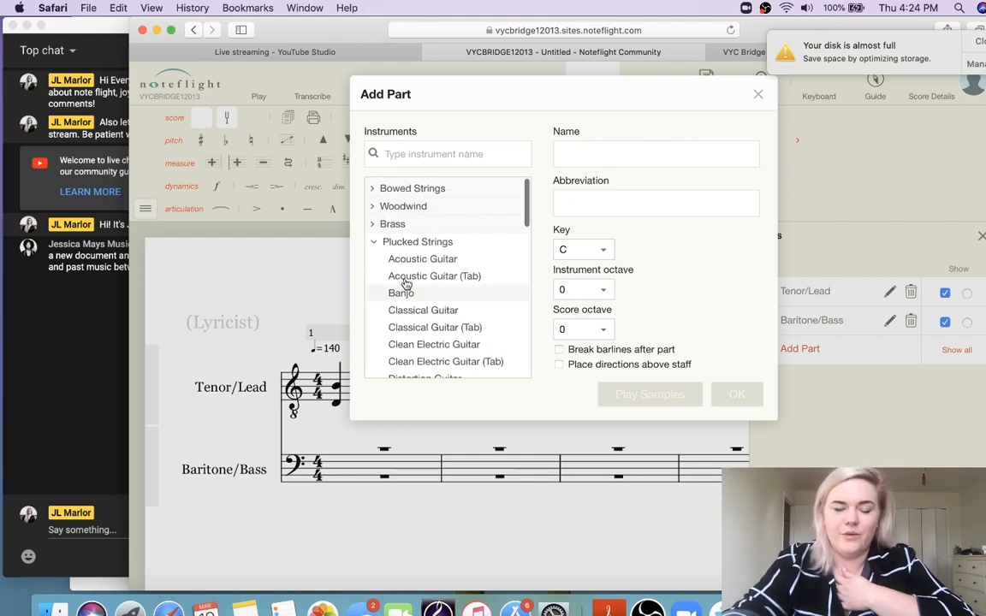
left_click(374, 225)
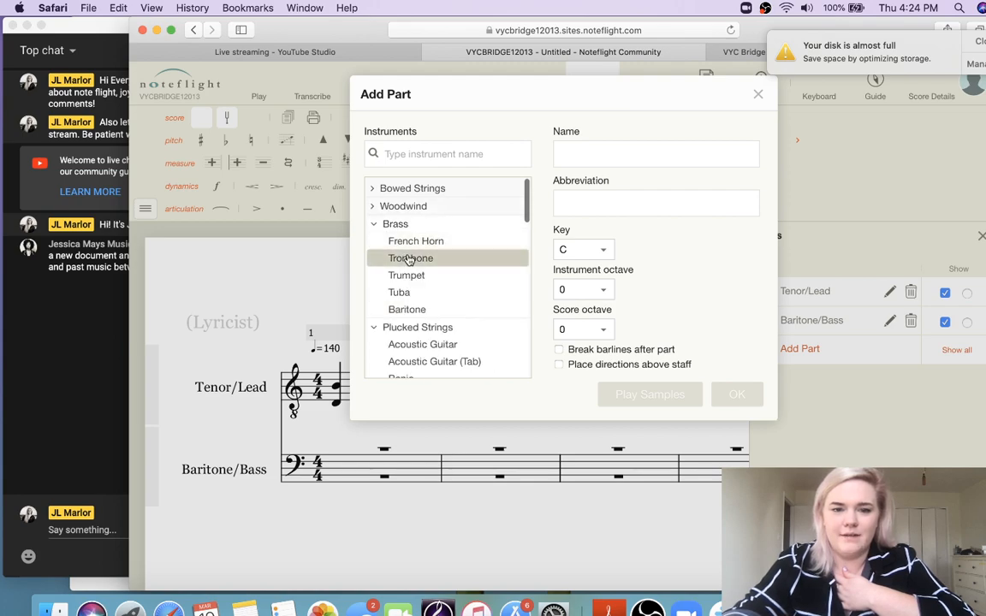
left_click(402, 292)
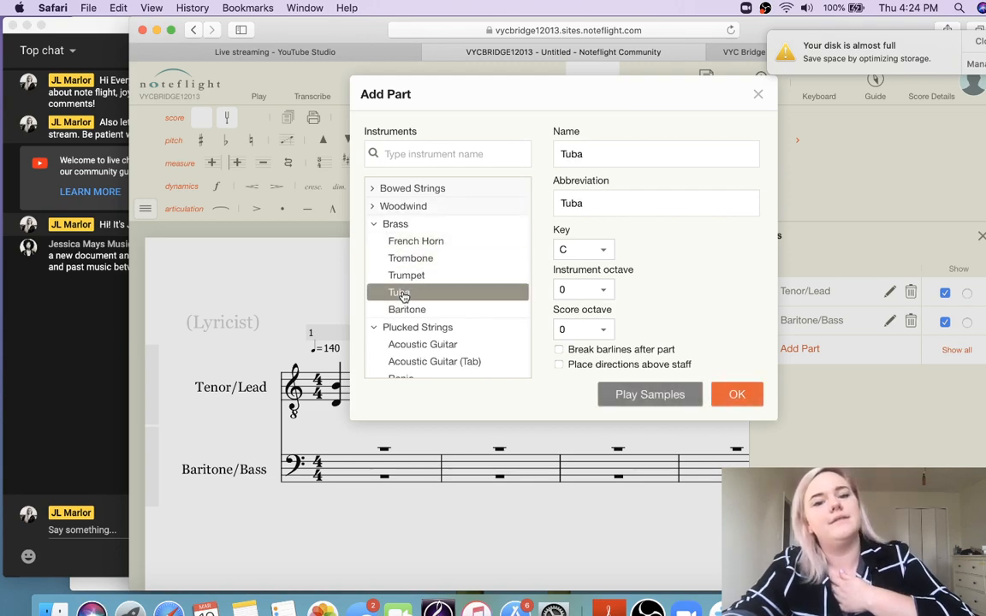
left_click(737, 395)
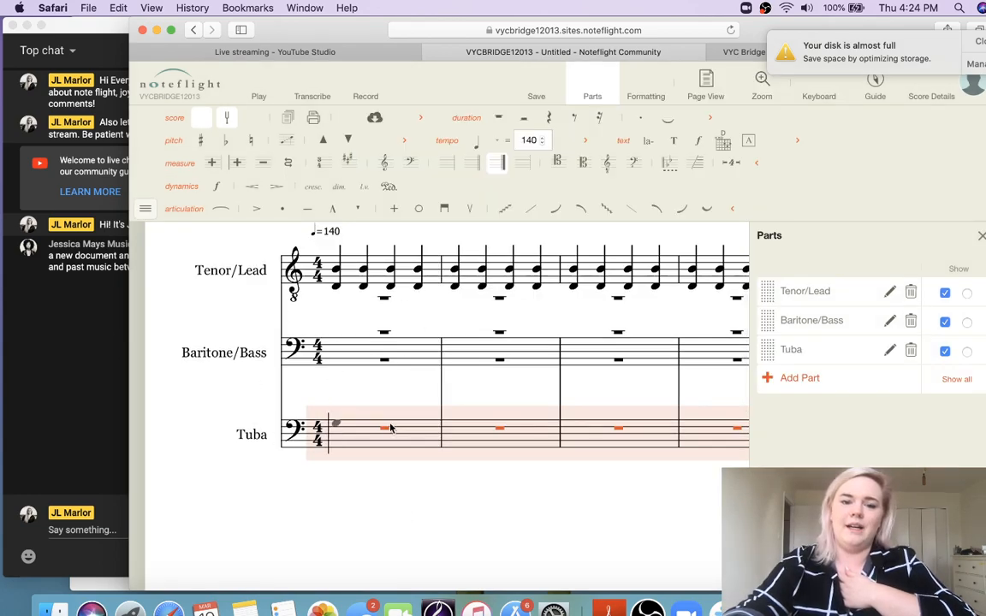
scroll(535, 458, "right", 3)
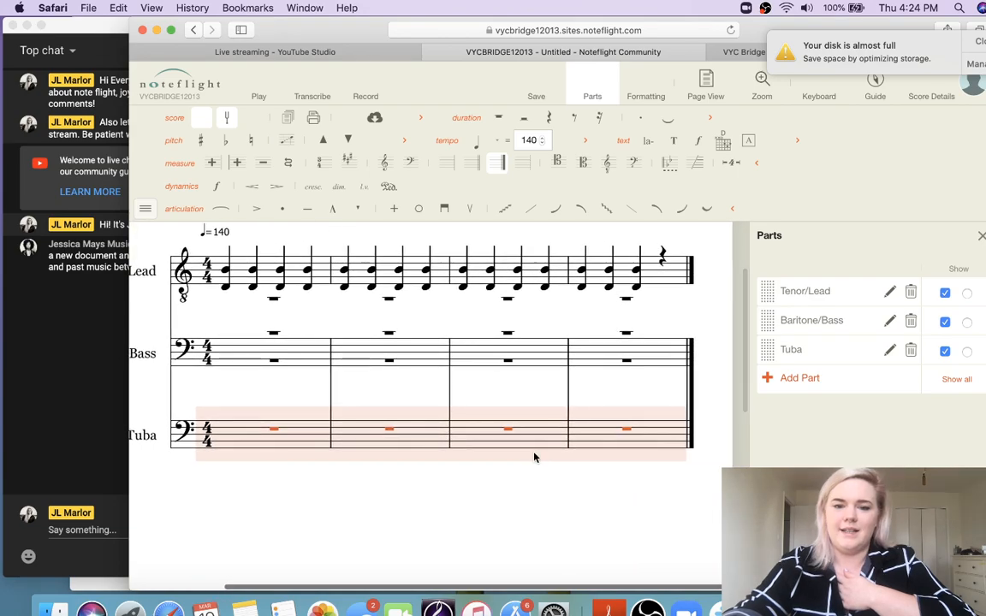
scroll(535, 458, "left", 1)
scroll(535, 457, "up", 1)
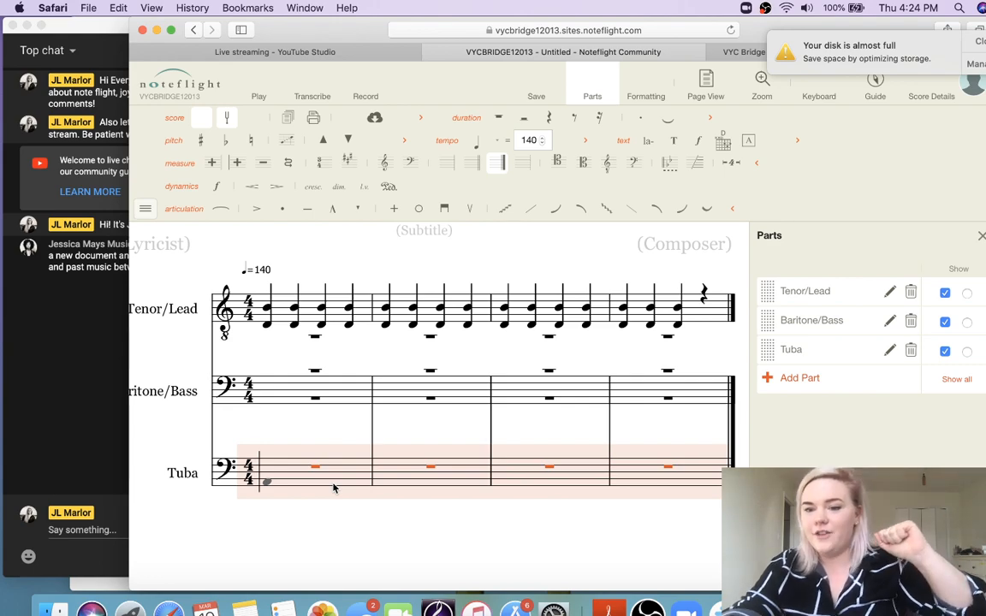
Add a Cymbals part from the Unpitched Percussion instruments and view its staff below the Tuba
left_click(774, 389)
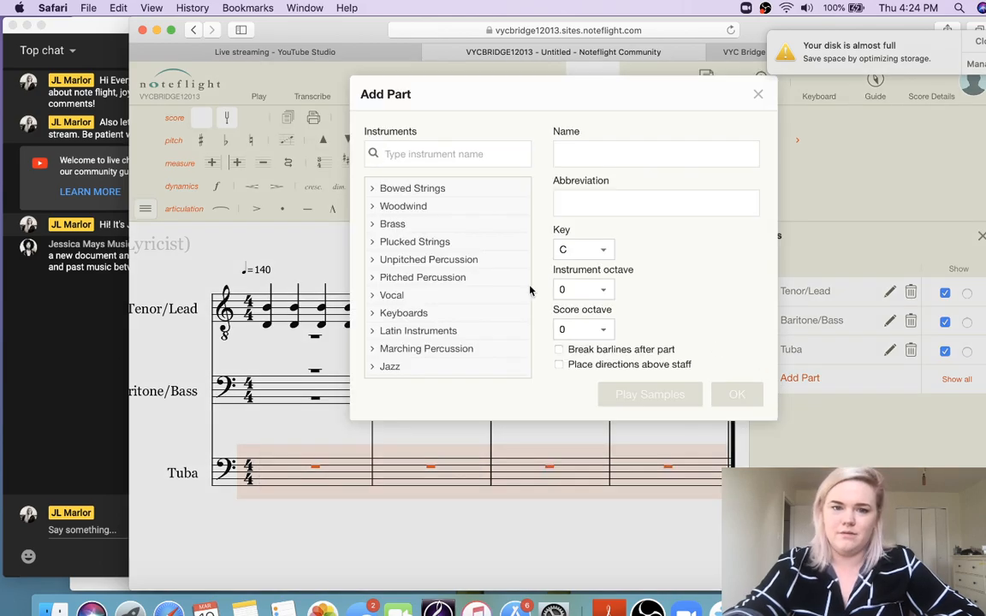
left_click(370, 263)
scroll(456, 301, "down", 5)
scroll(457, 304, "up", 3)
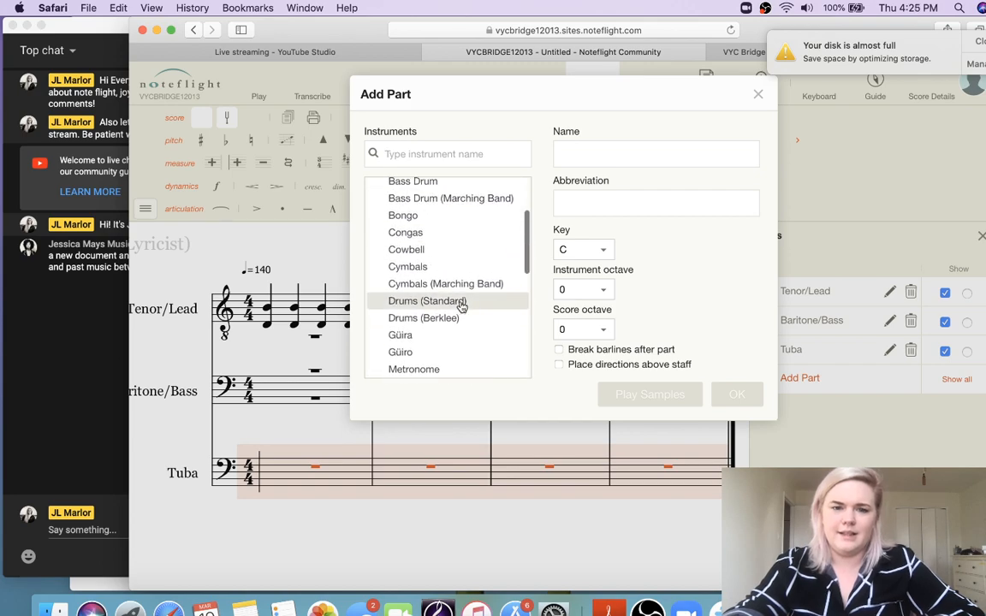
double_click(411, 268)
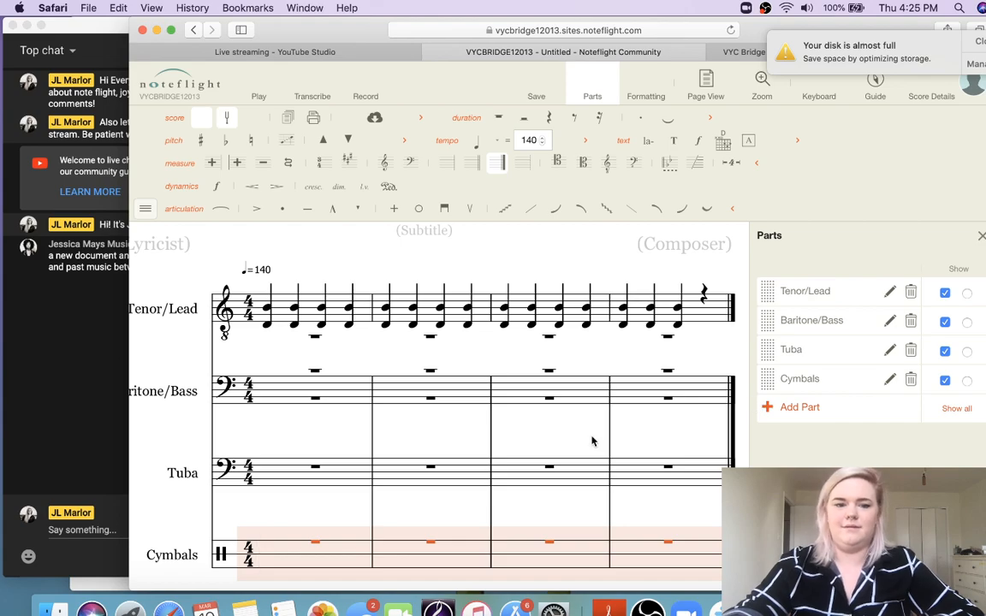
scroll(458, 475, "down", 2)
scroll(459, 478, "down", 2)
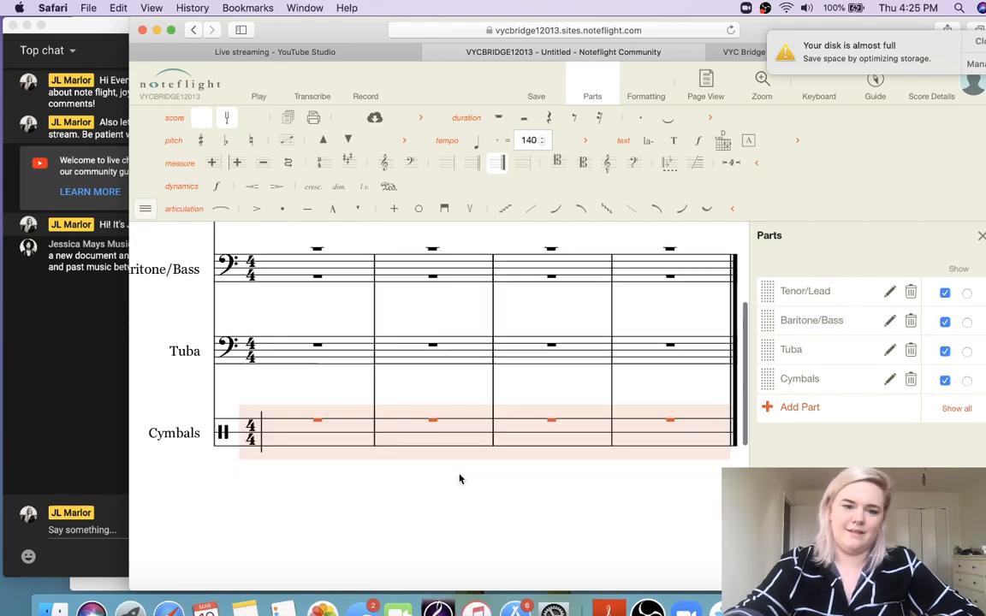
scroll(459, 479, "up", 3)
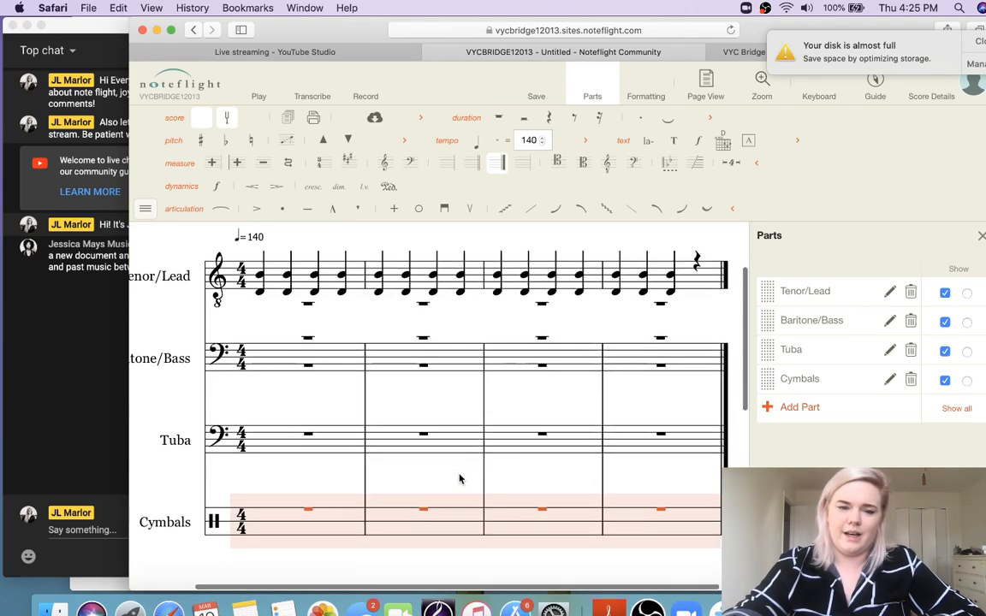
Browse the Bowed Strings and Woodwind instruments available for new parts, and close the list without adding one
left_click(799, 409)
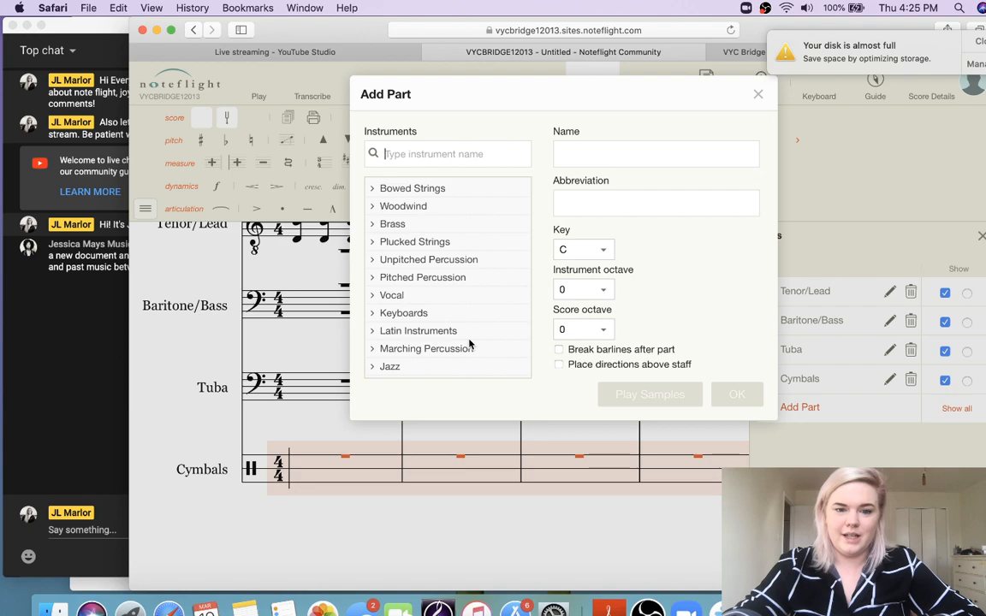
left_click(377, 189)
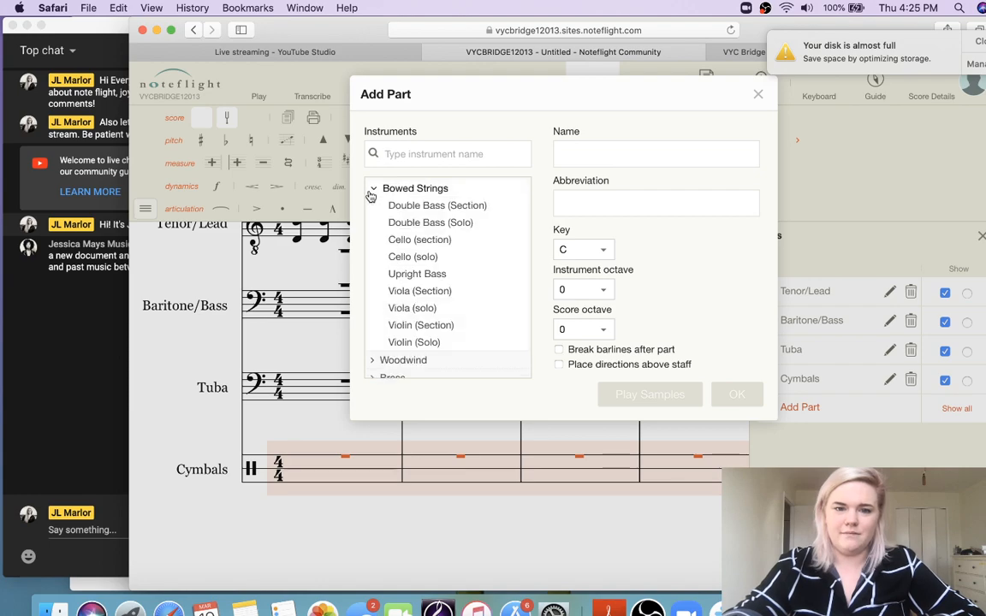
scroll(402, 274, "down", 3)
scroll(408, 291, "down", 1)
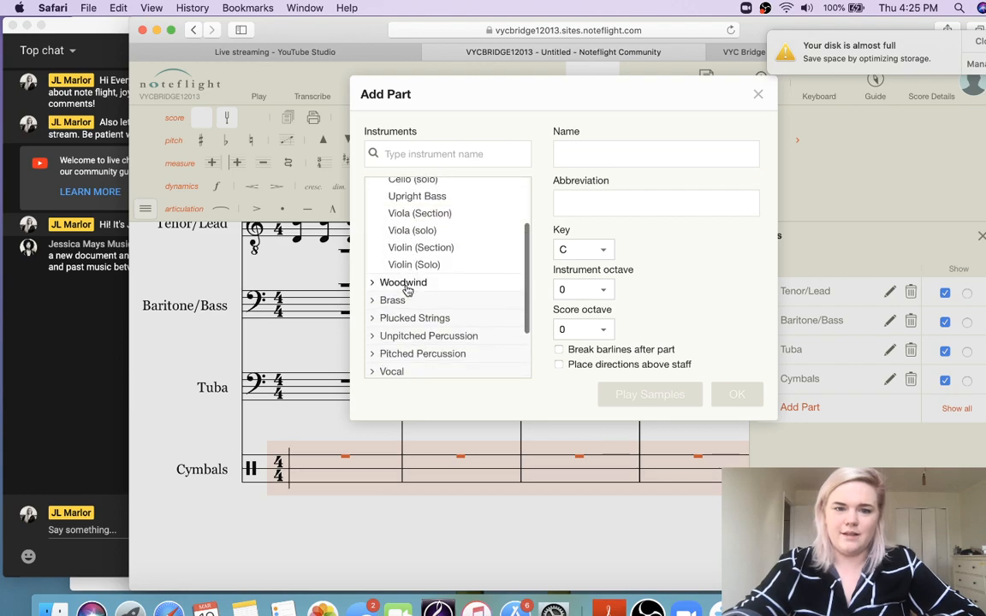
left_click(404, 283)
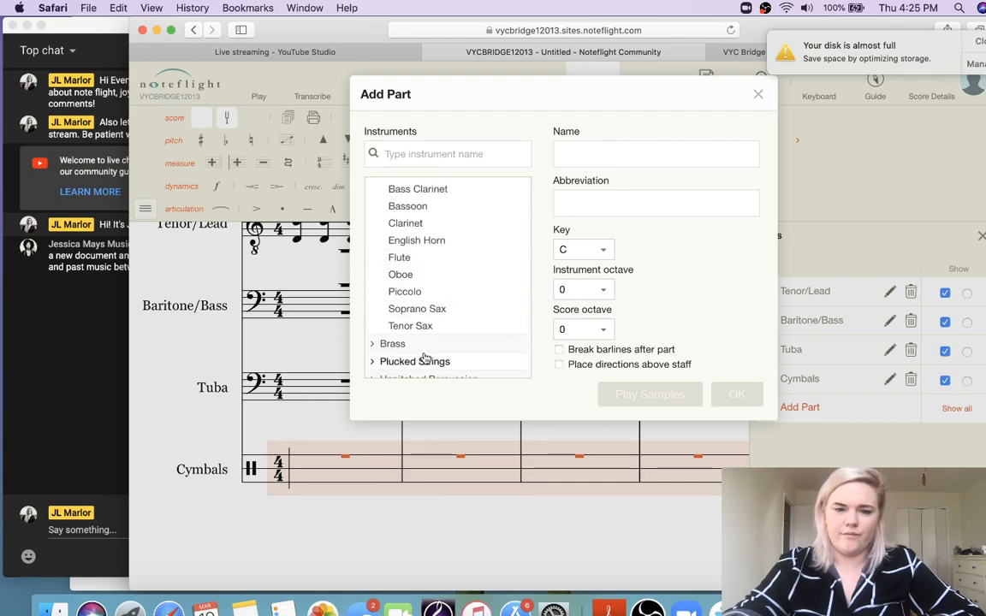
scroll(424, 358, "down", 4)
left_click(757, 94)
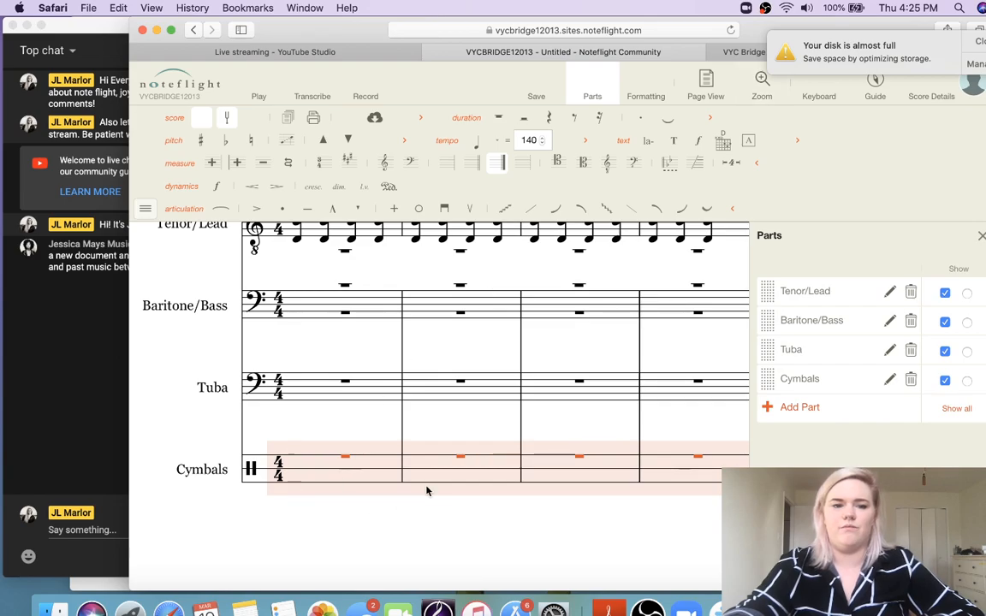
scroll(509, 332, "up", 2)
scroll(509, 332, "down", 1)
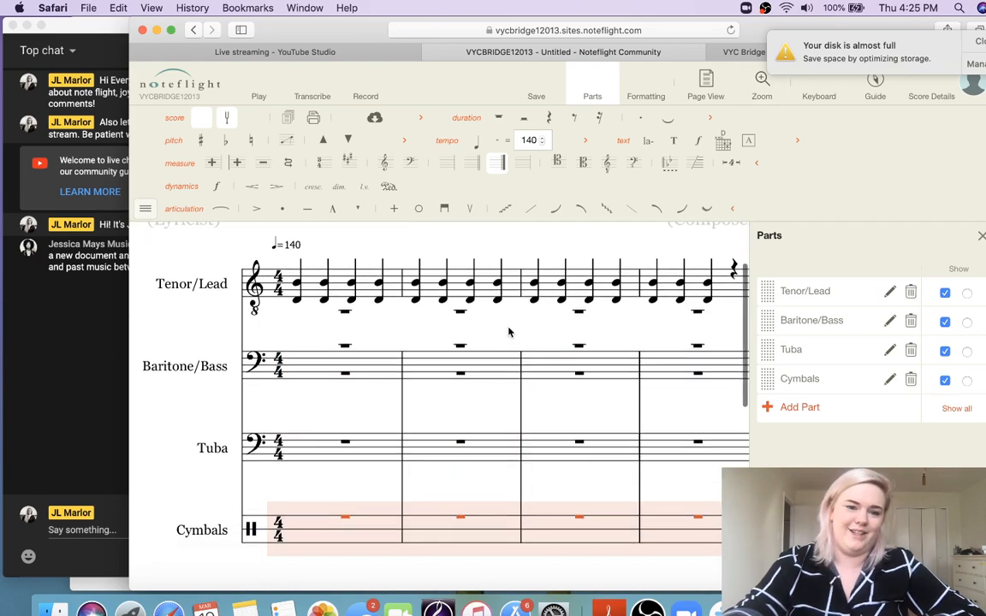
scroll(508, 332, "down", 1)
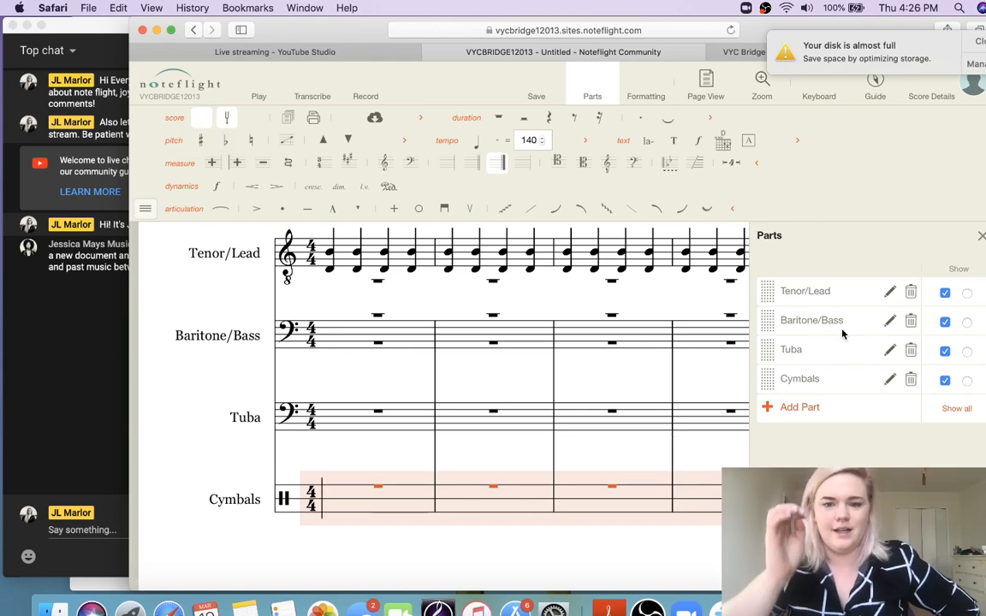
scroll(736, 398, "left", 2)
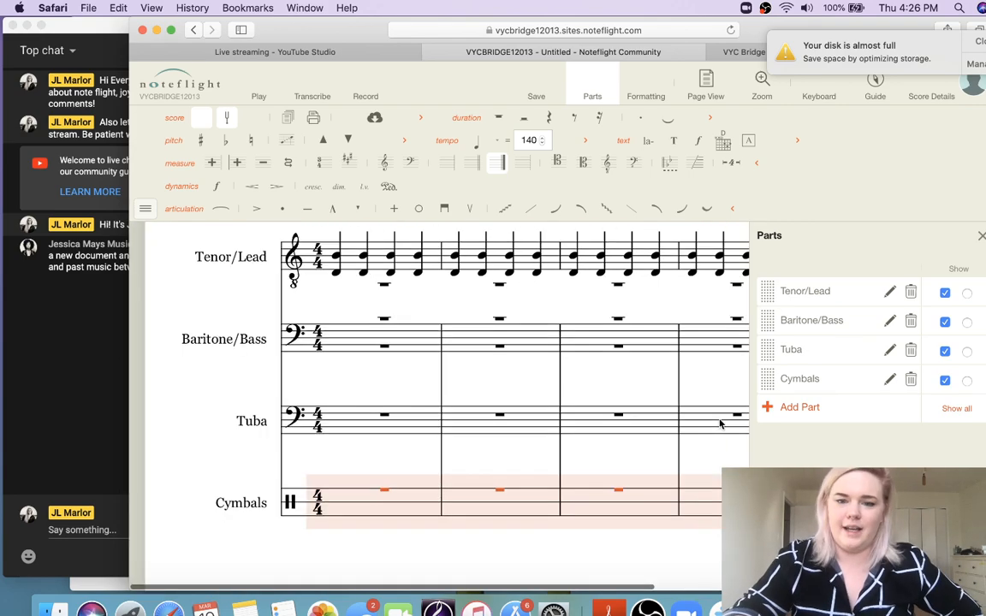
scroll(720, 424, "right", 2)
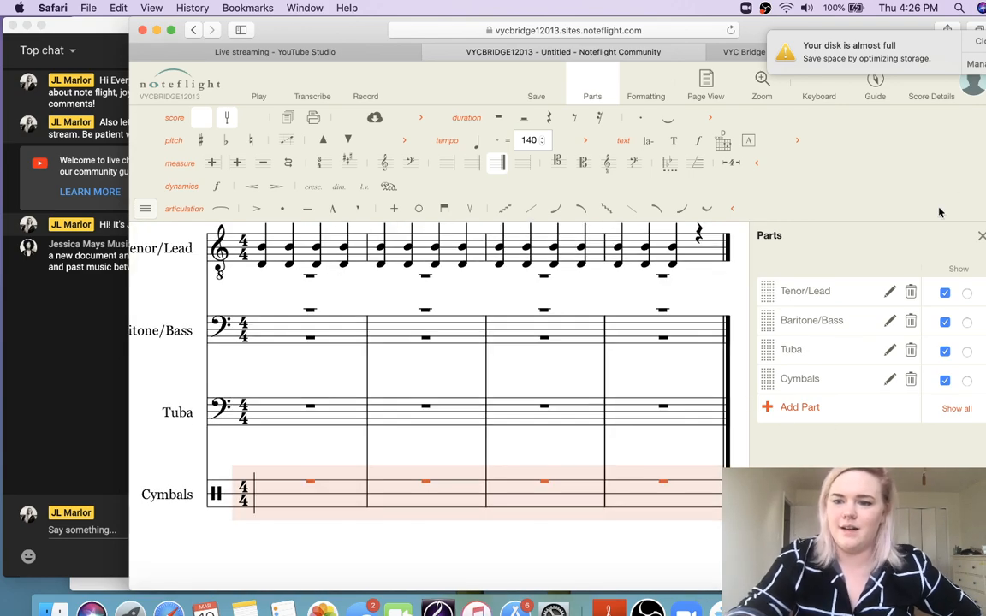
Reopen the list of score parts and isolate single parts in turn, Baritone/Bass and the Tuba
left_click(982, 239)
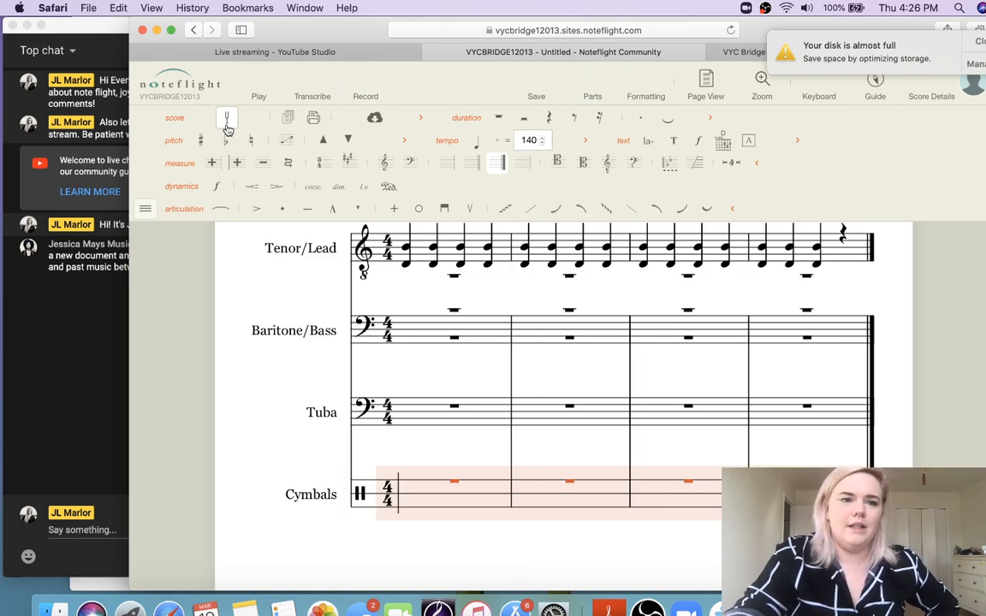
left_click(227, 122)
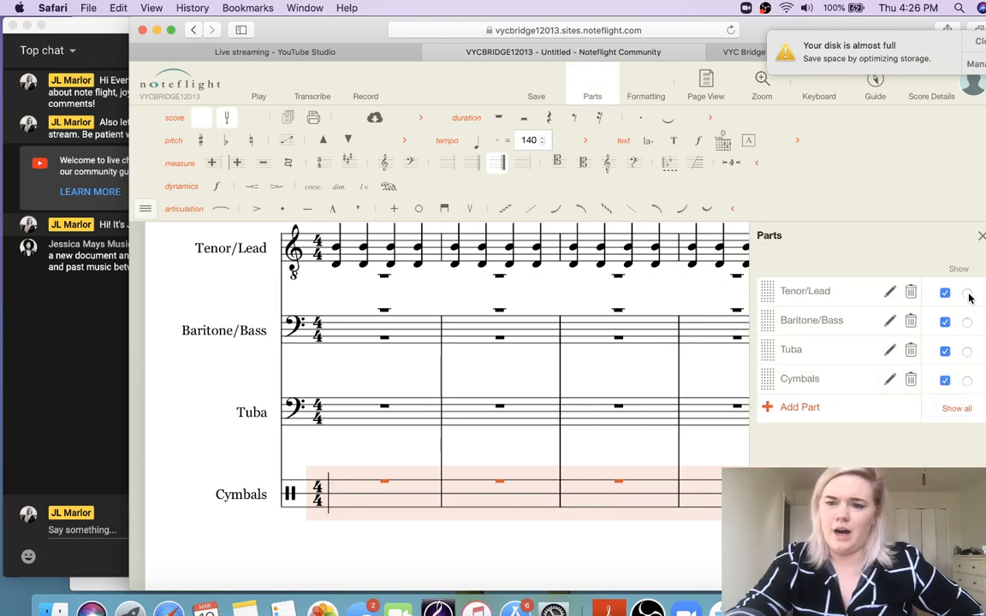
left_click(967, 294)
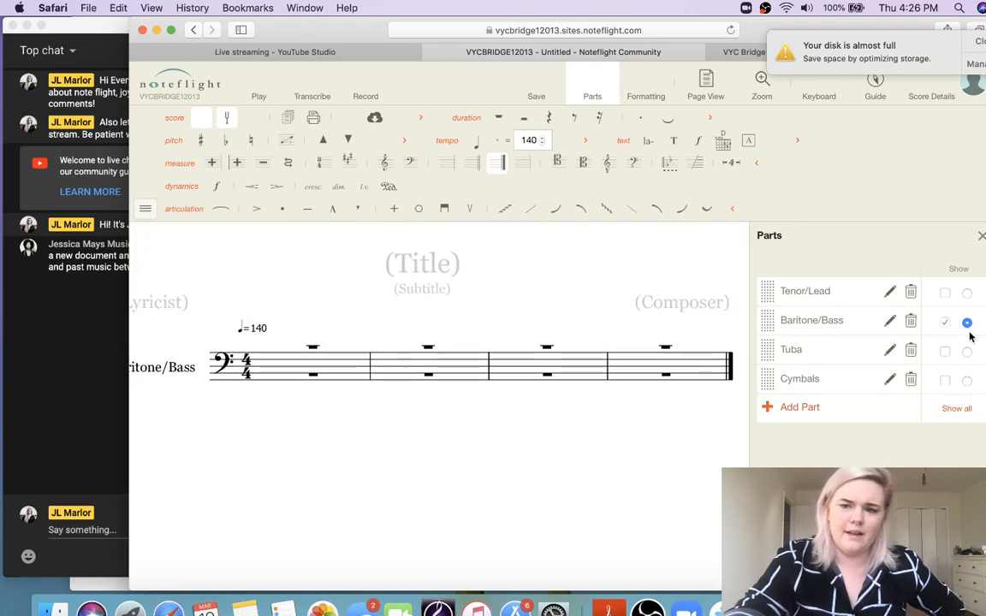
left_click(967, 351)
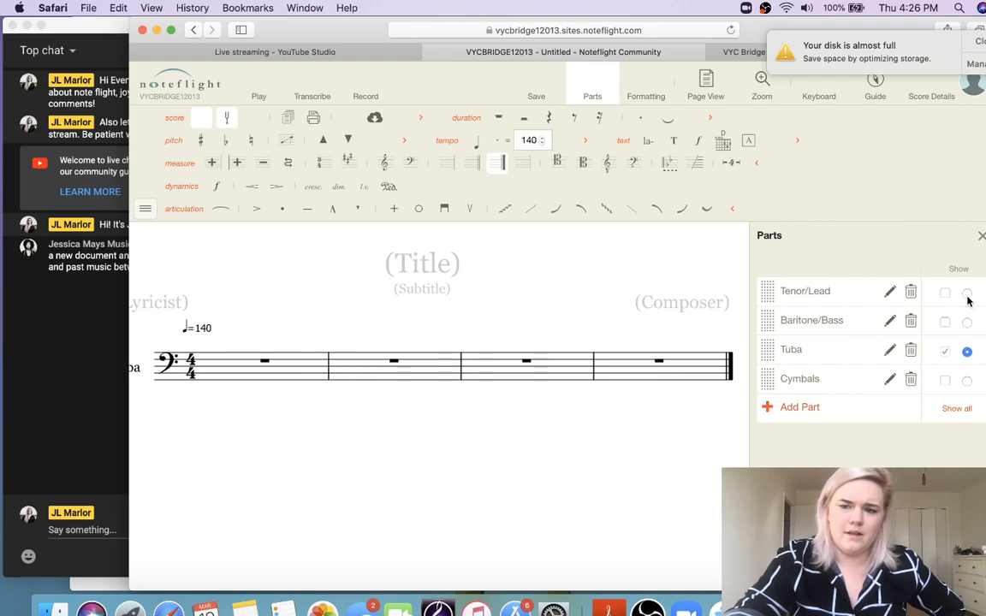
Show the Tenor/Lead, Baritone/Bass and Cymbals parts alongside the Tuba and view all four staves
left_click(944, 293)
left_click(945, 322)
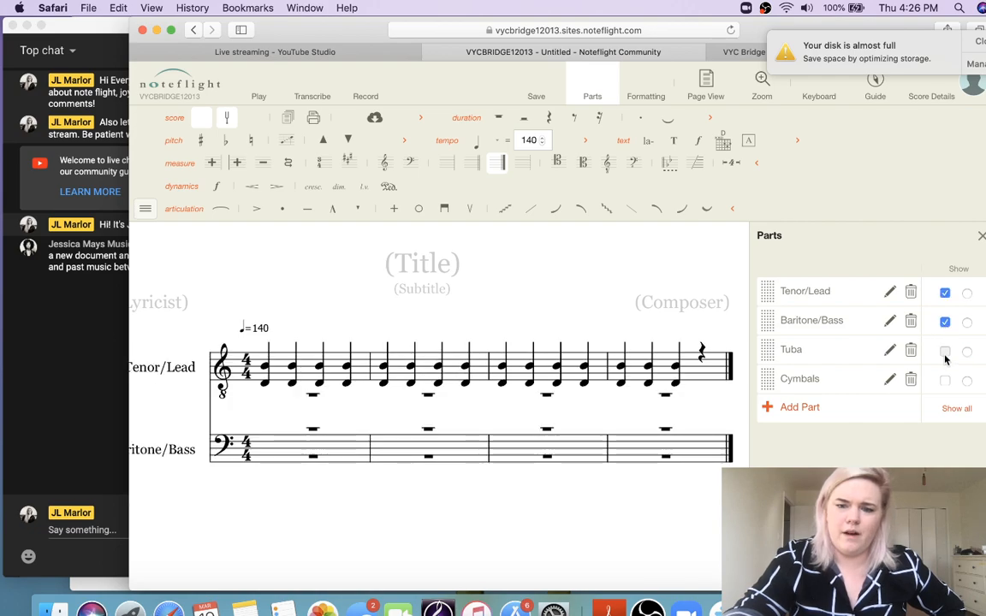
left_click(945, 350)
left_click(945, 380)
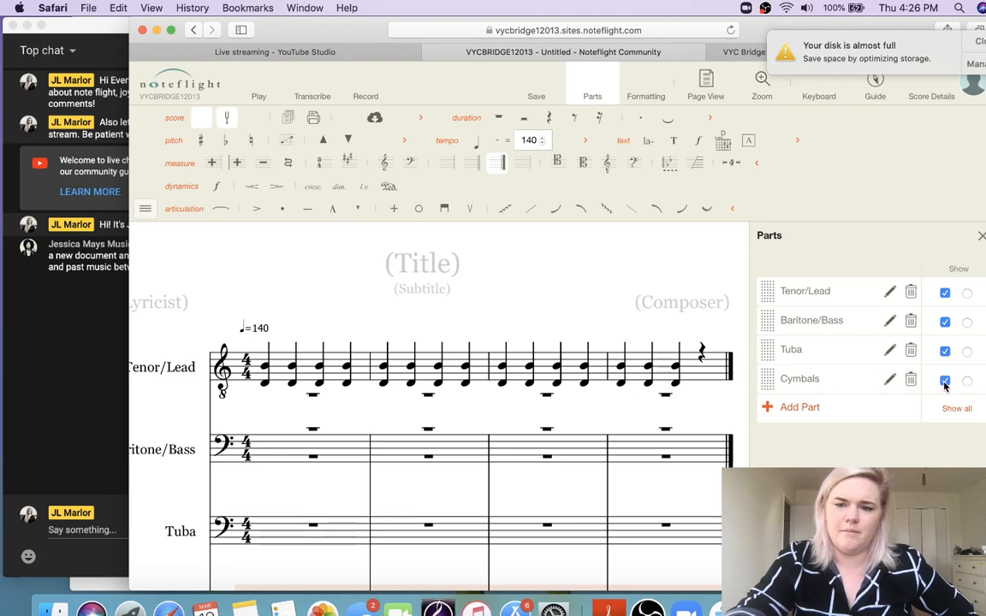
scroll(657, 294, "down", 3)
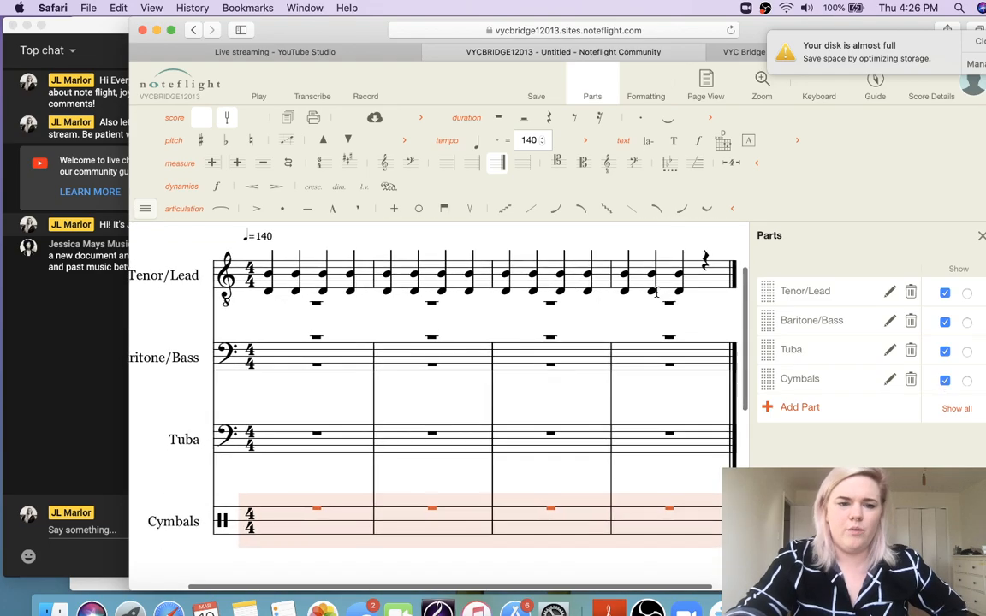
scroll(657, 297, "left", 2)
scroll(657, 296, "down", 1)
scroll(657, 296, "right", 1)
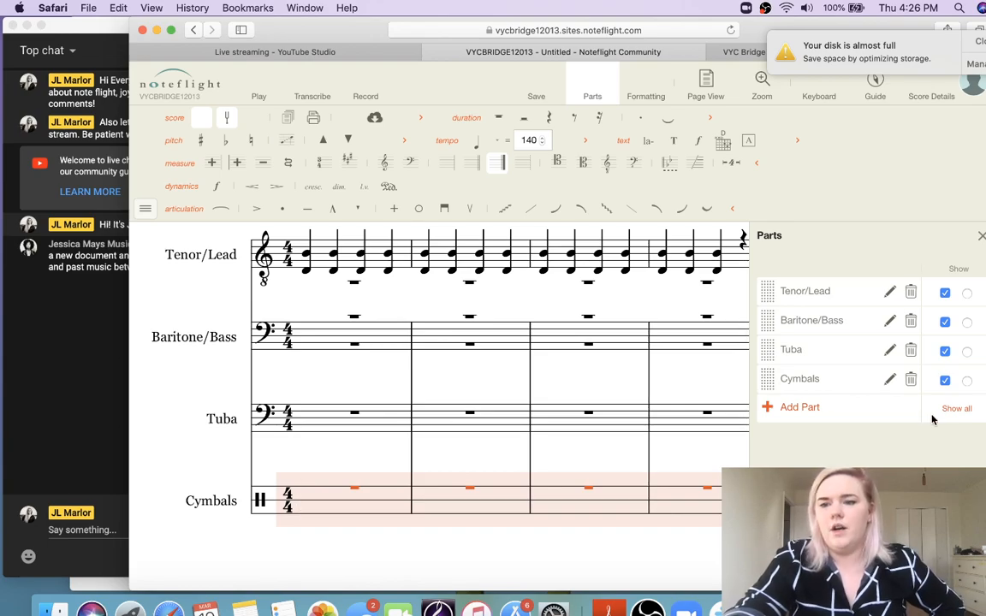
Hide the Baritone/Bass and Tenor/Lead parts in the score and show both of them again
left_click(945, 322)
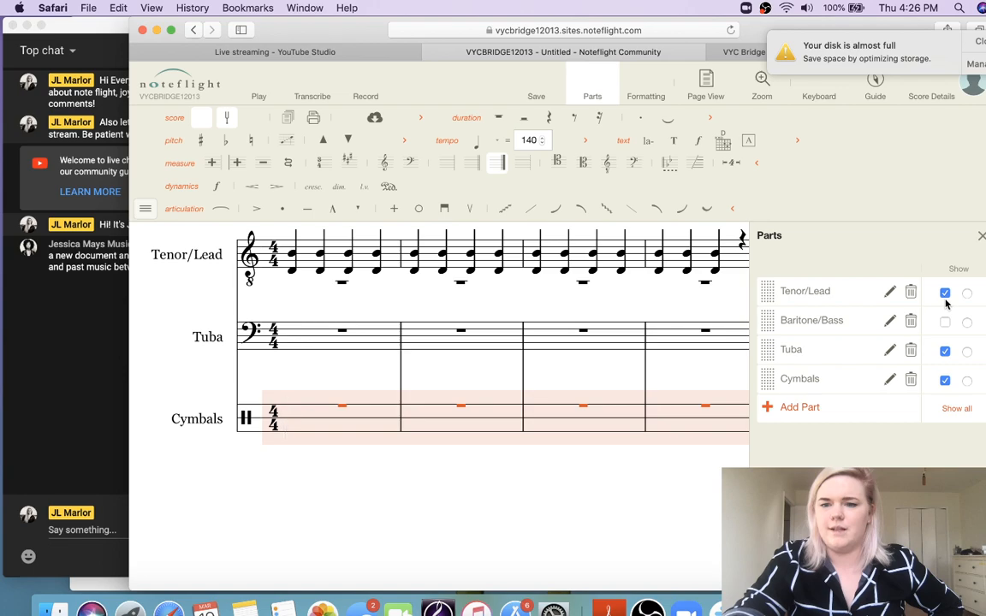
left_click(945, 292)
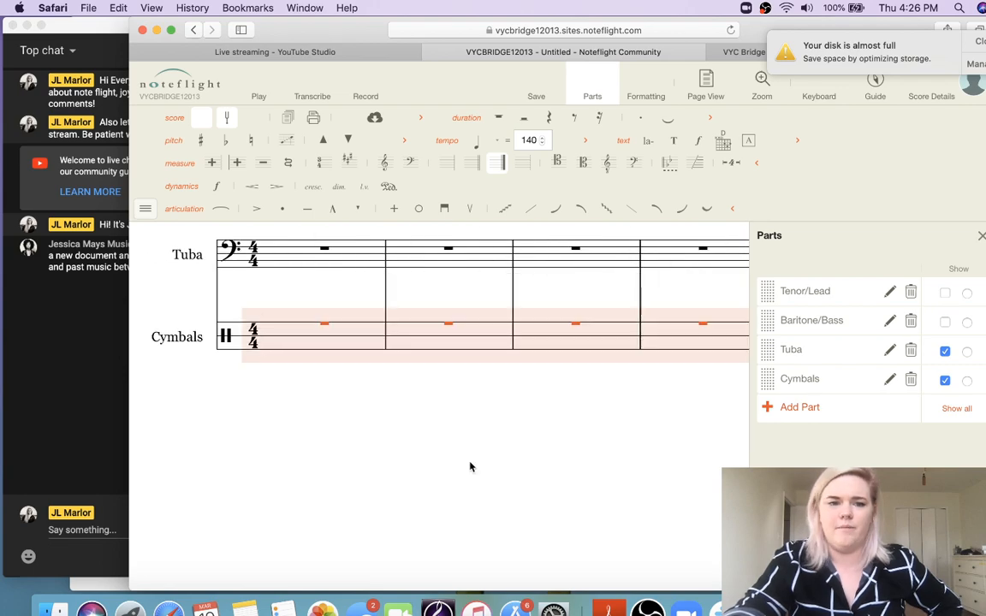
left_click(945, 293)
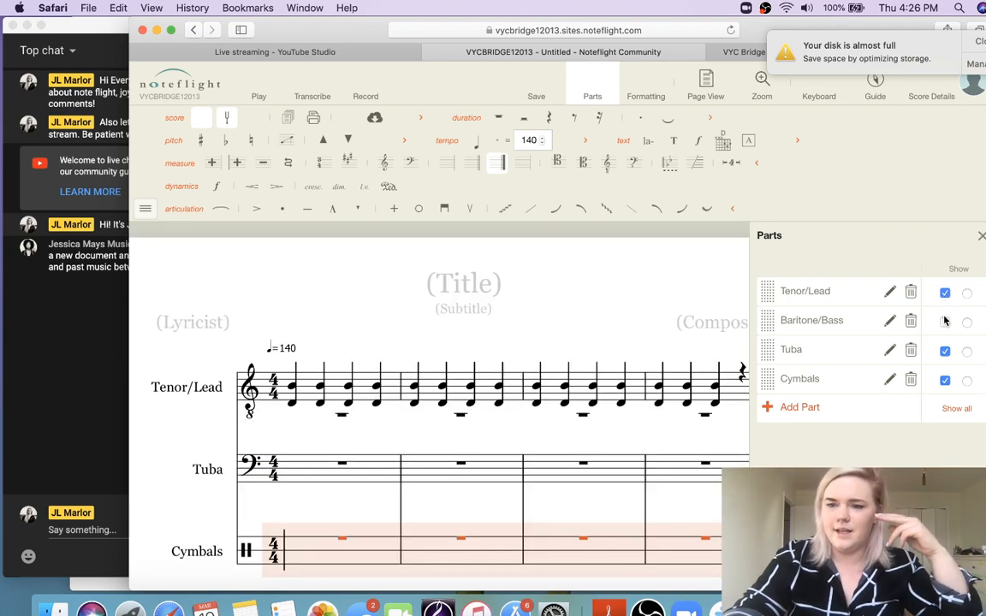
left_click(945, 321)
Delete the Tuba part from the score
scroll(599, 376, "down", 1)
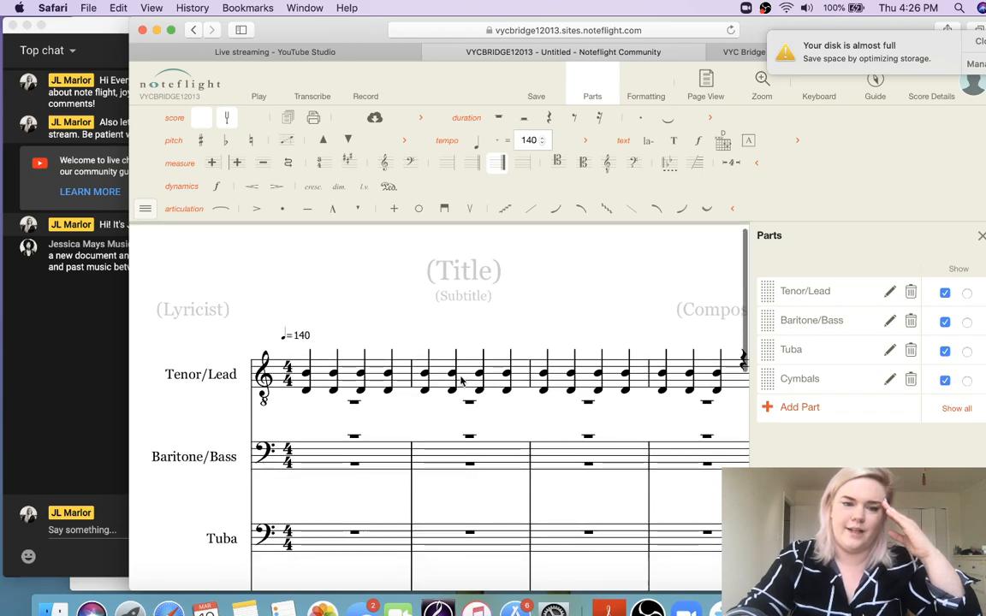
scroll(463, 381, "down", 3)
left_click(359, 421)
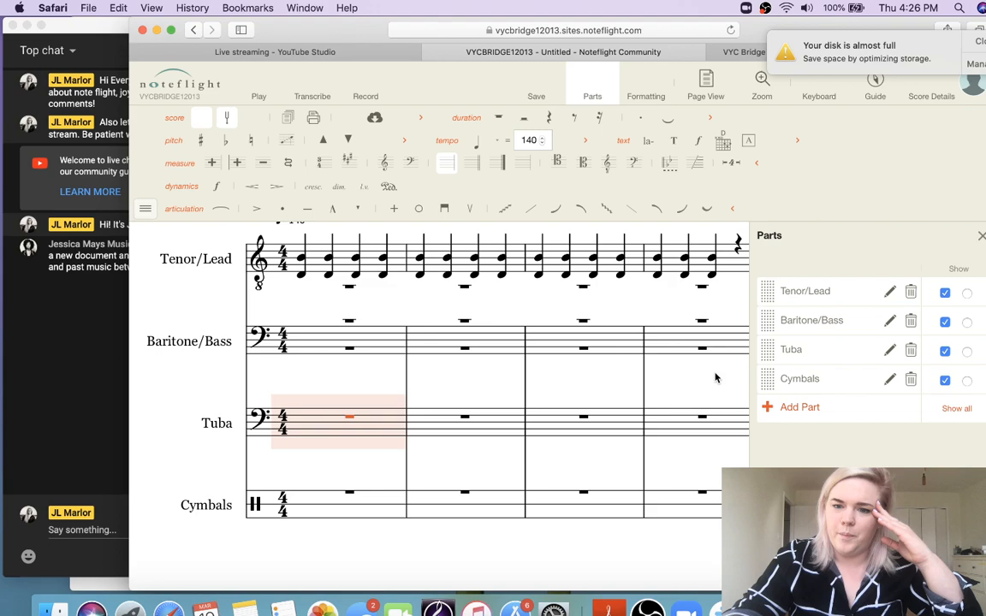
left_click(911, 352)
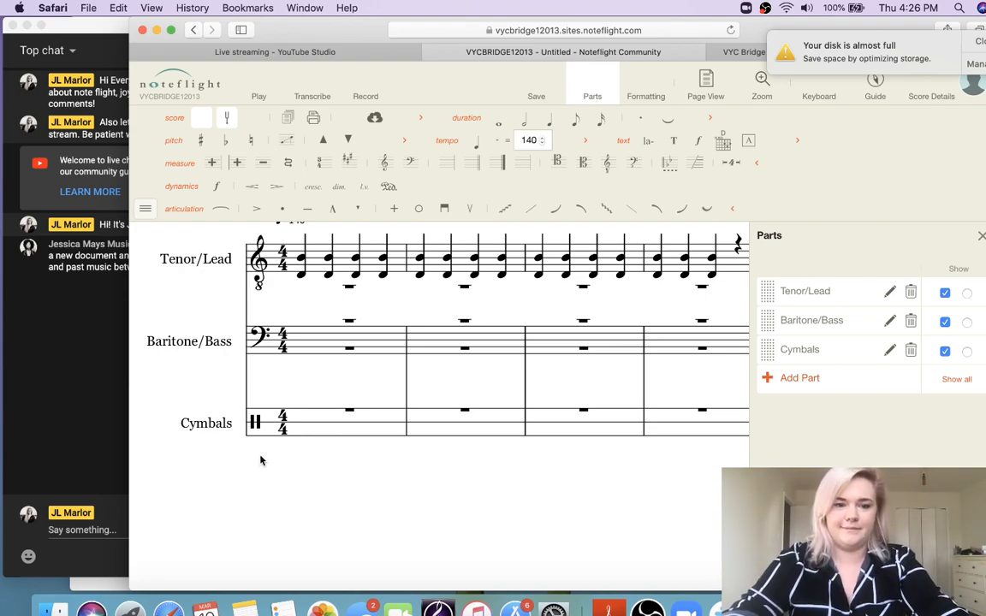
Check the viewer's list of questions in the live chat and return to the score
left_click(99, 408)
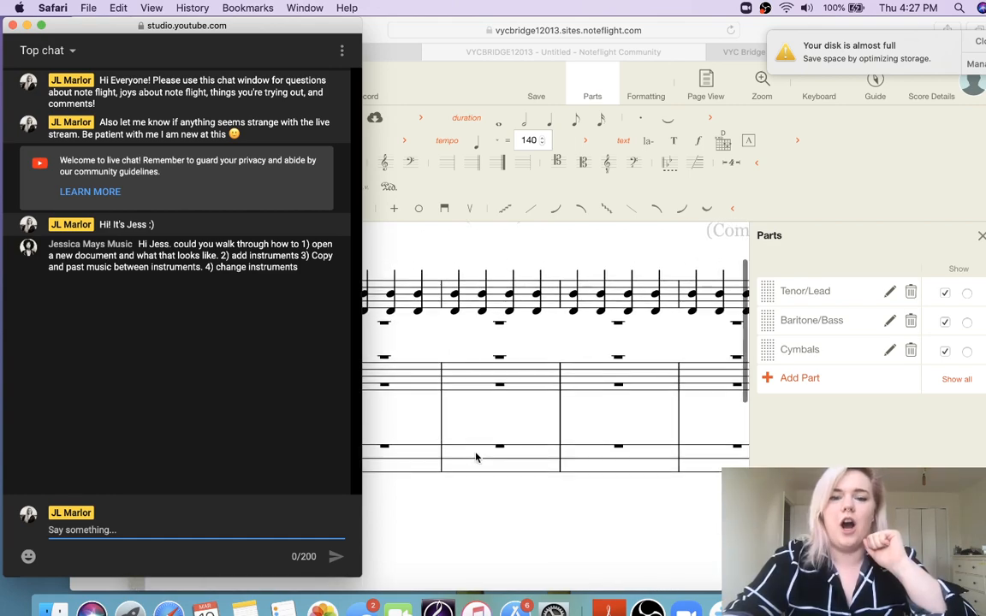
left_click(471, 505)
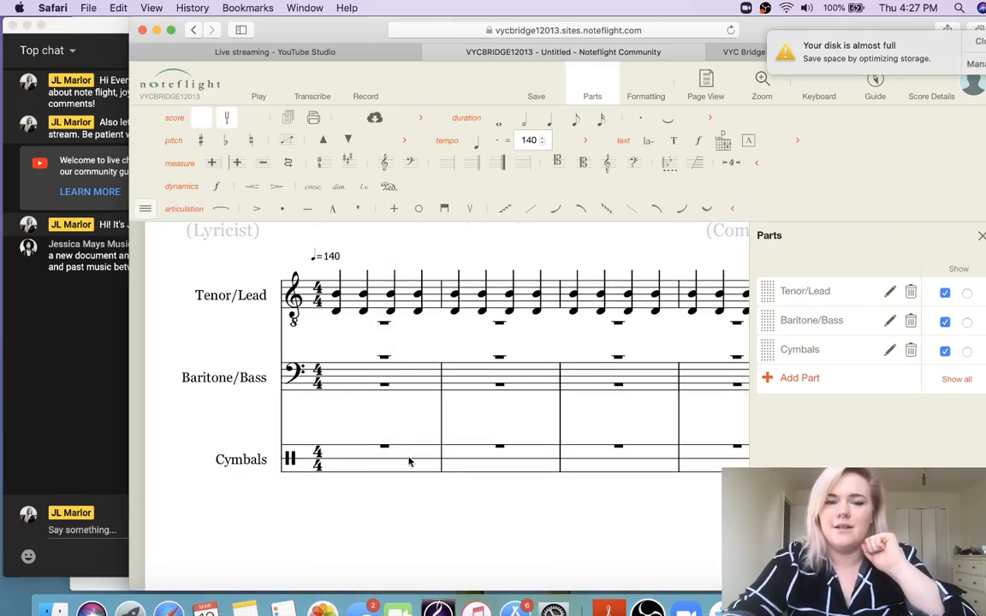
scroll(362, 356, "right", 2)
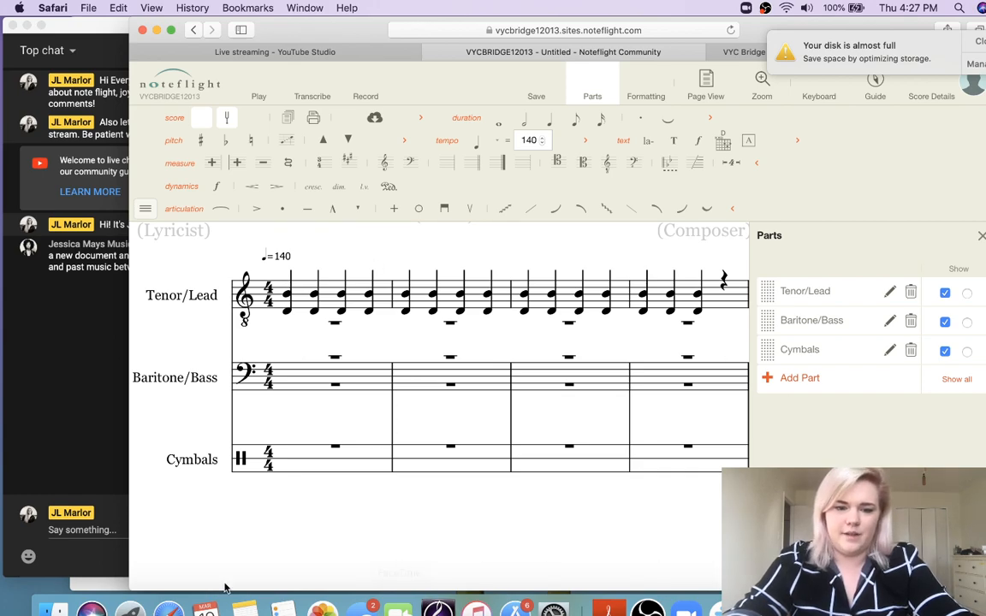
Switch to Notes, add a sentence to the office-hours note introducing the host and a "super cool noteflight tutorial", and select that sentence
left_click(244, 608)
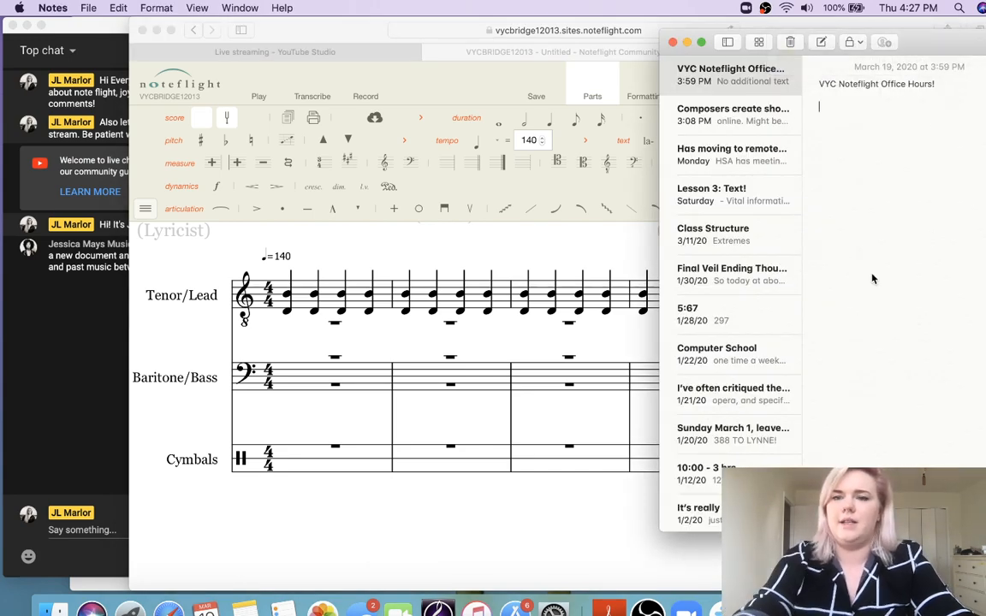
type("Hi my ")
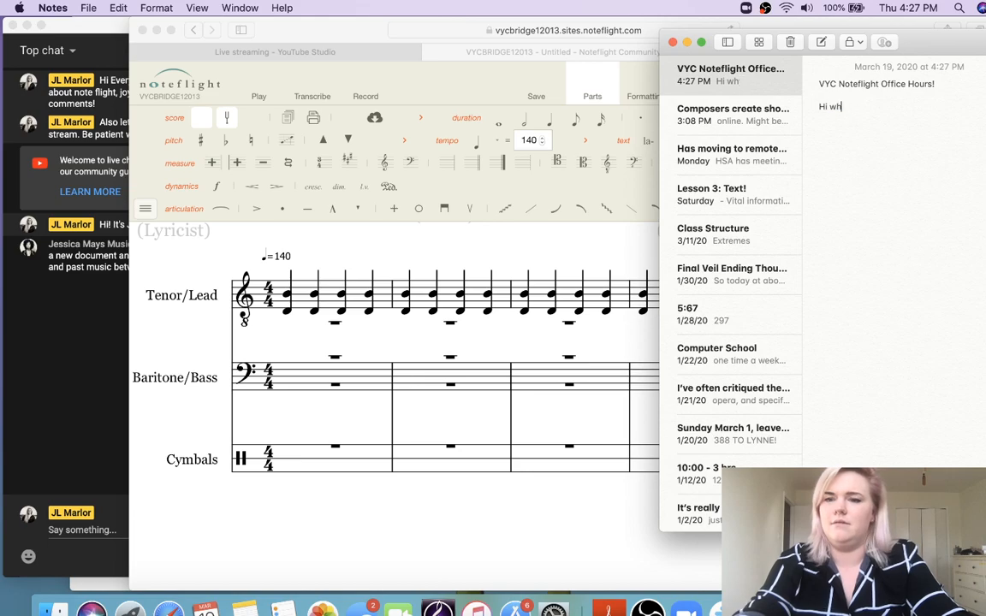
type("name ")
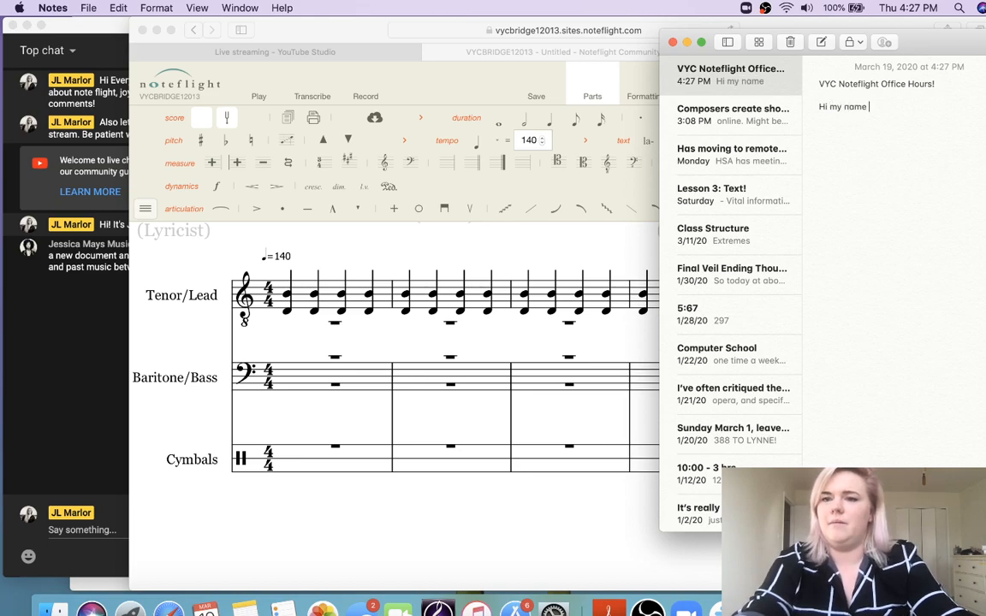
type("is Jess and I am doing ")
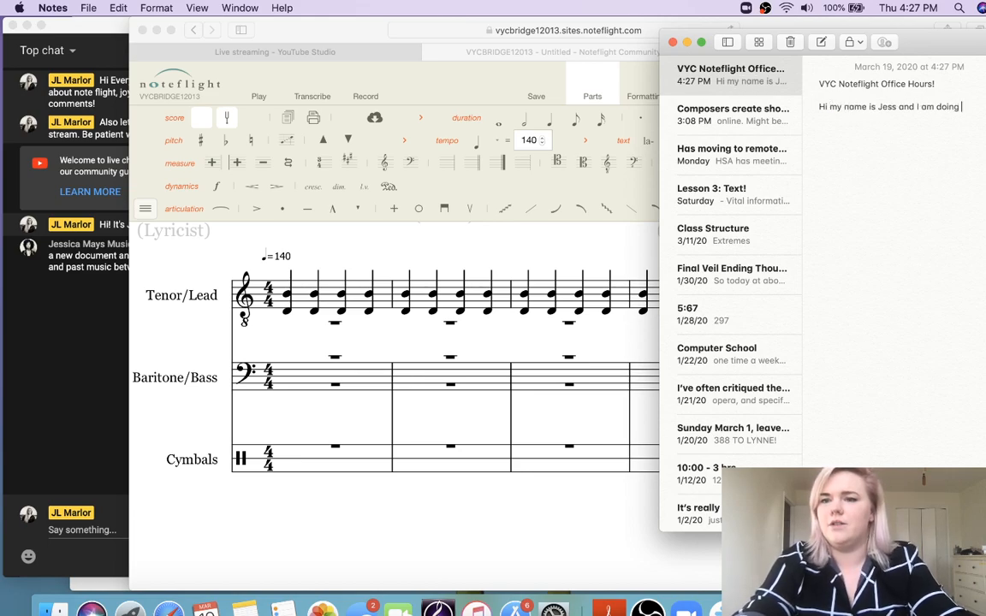
type("a do")
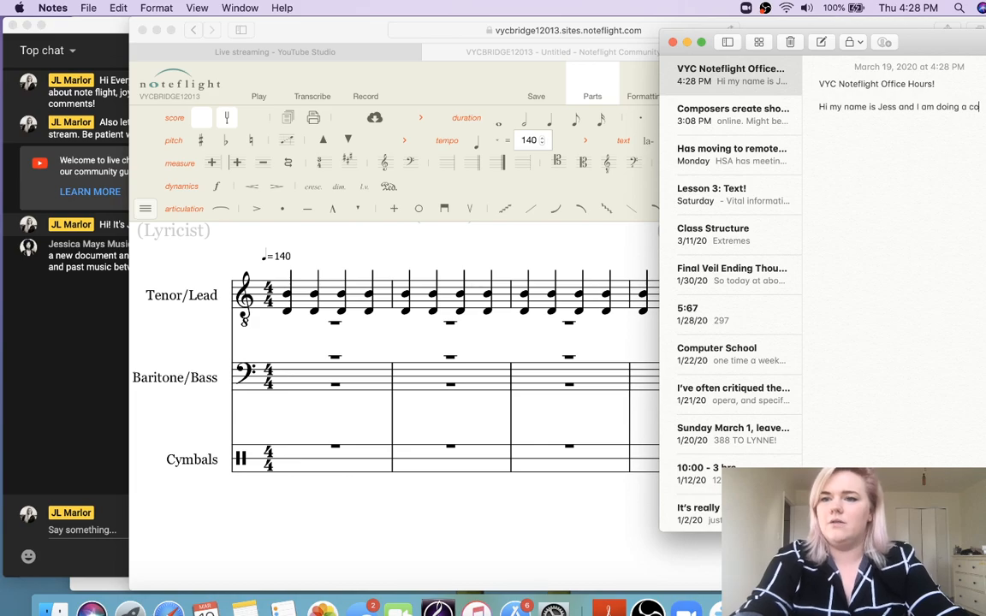
key("BackSpace")
key("BackSpace")
type("super cool noteflight tuto")
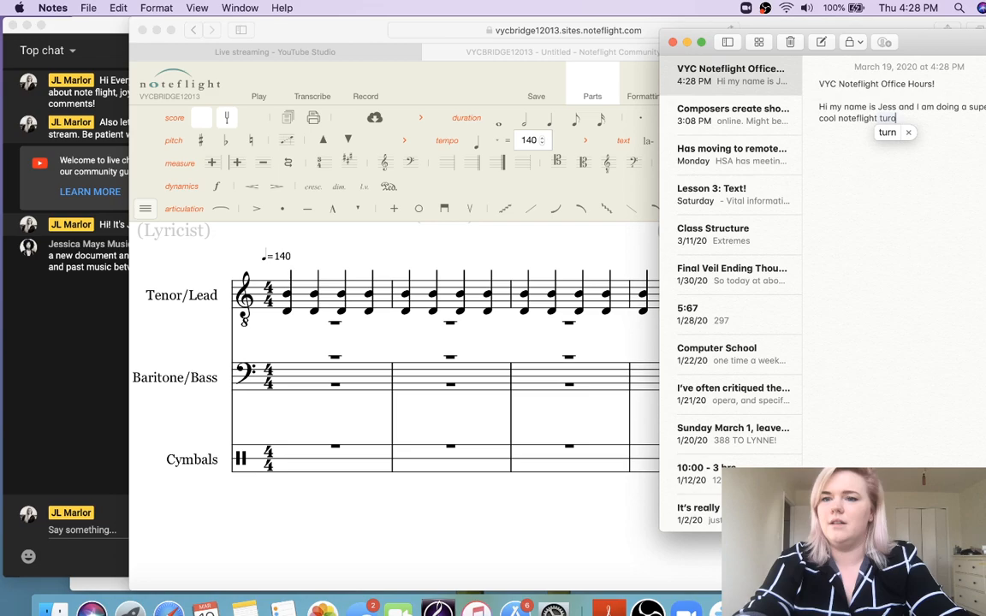
type("rial")
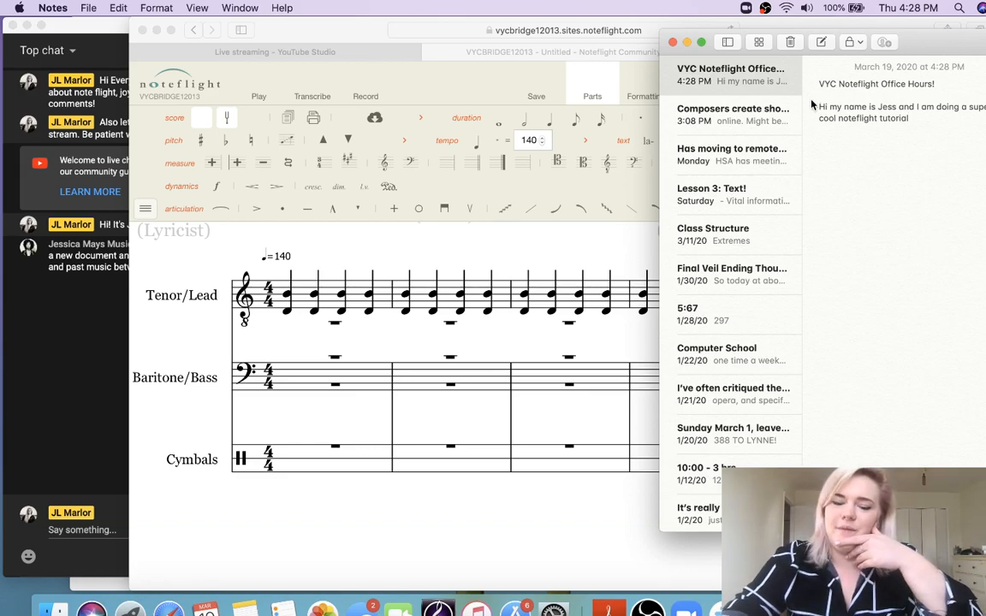
mouse_move(817, 106)
left_mouse_down()
mouse_move(828, 109)
mouse_move(825, 125)
left_mouse_up()
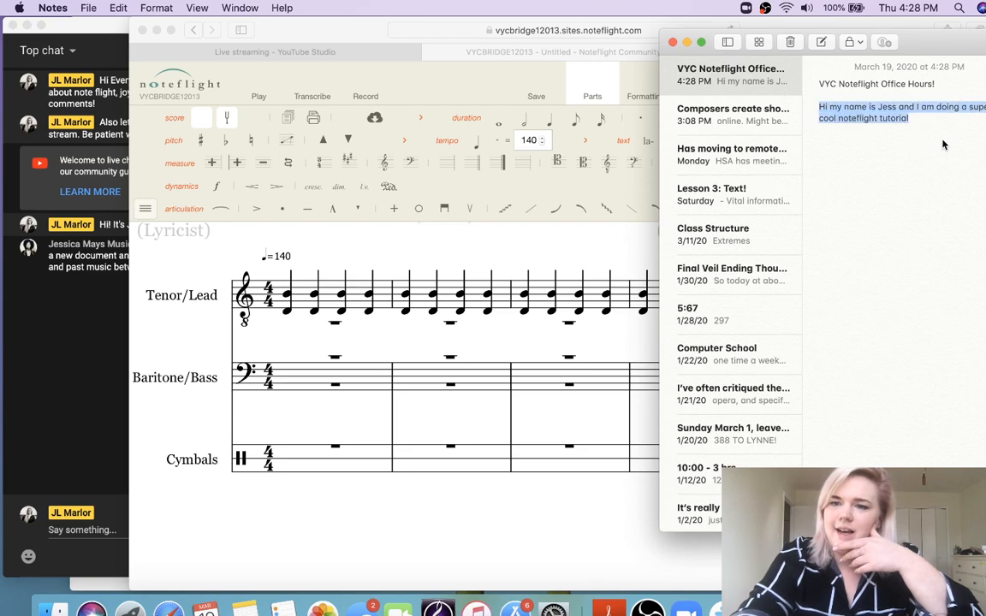
Switch back to Noteflight, select the first B in Tenor/Lead, select all of measure 1, and clear the selection
left_click(313, 261)
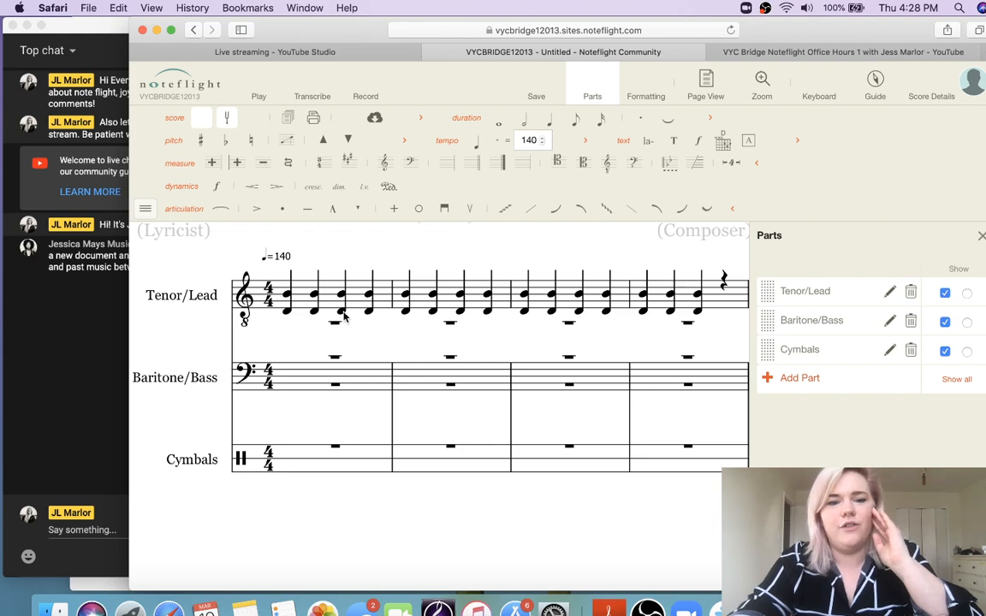
left_click(286, 294)
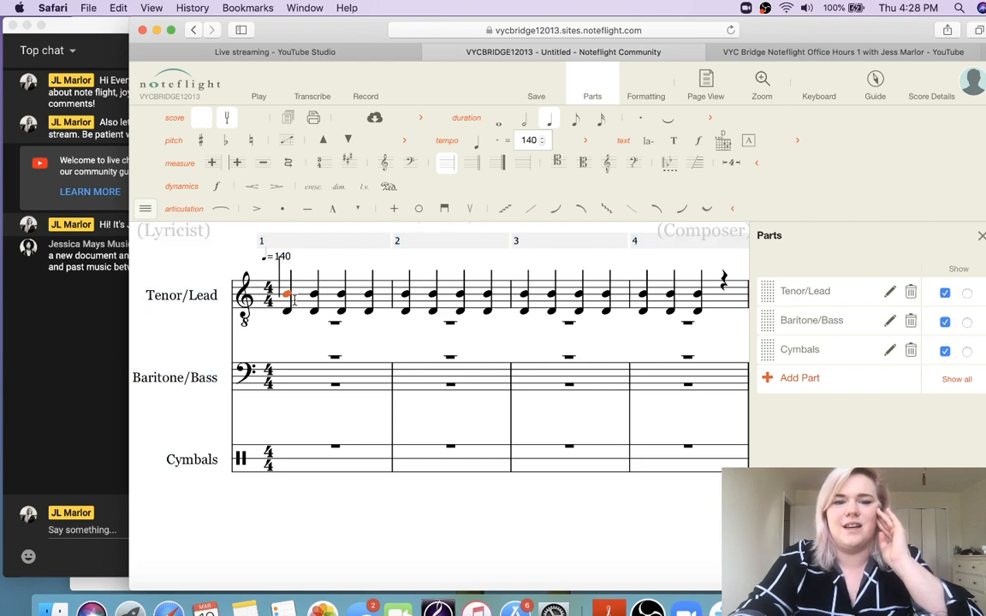
left_click(320, 285)
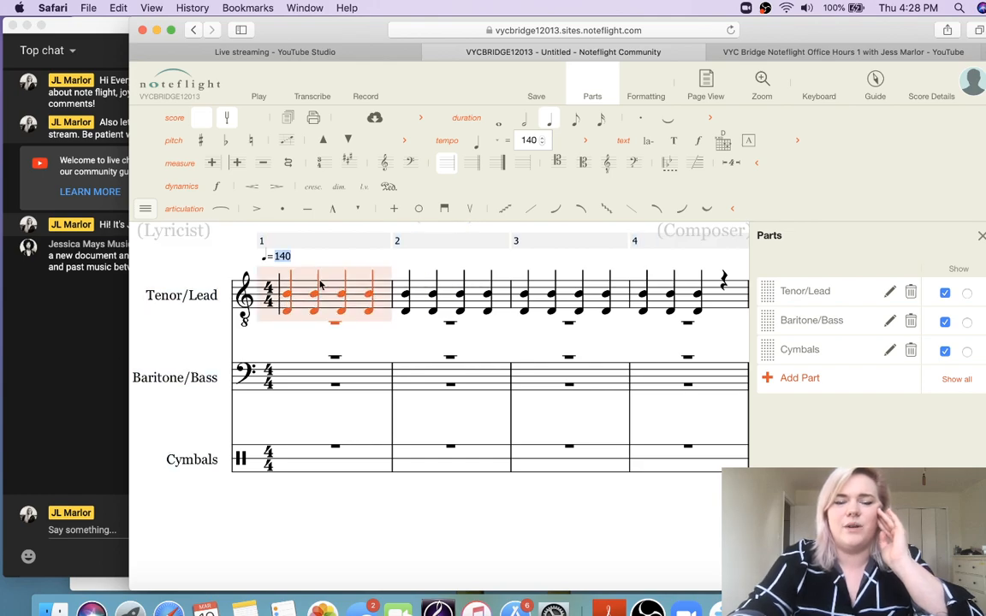
left_click(283, 282)
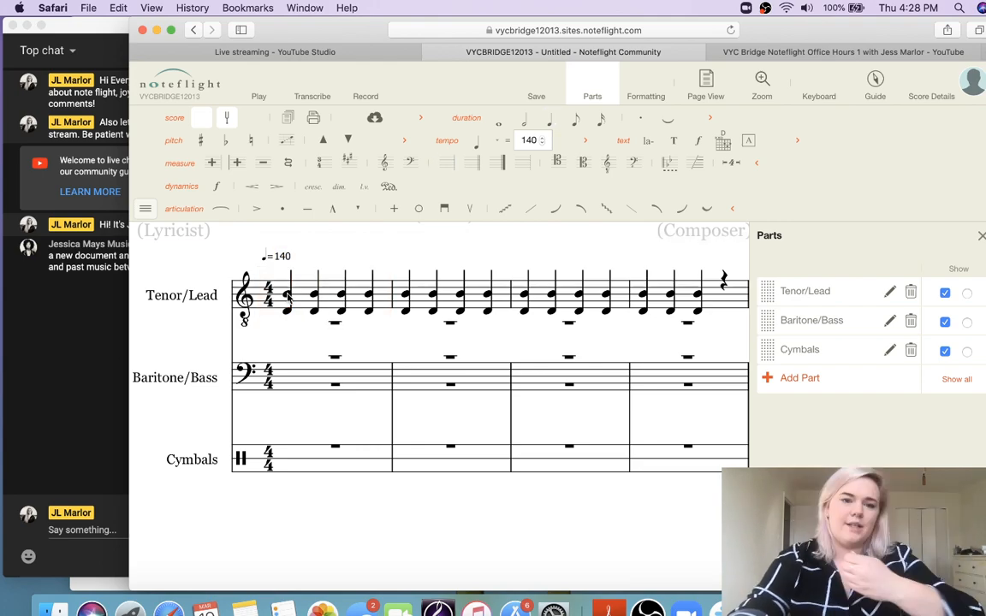
Switch to Notes and practise selecting the introduction sentence from its first word up to "doing"
key("super+Tab")
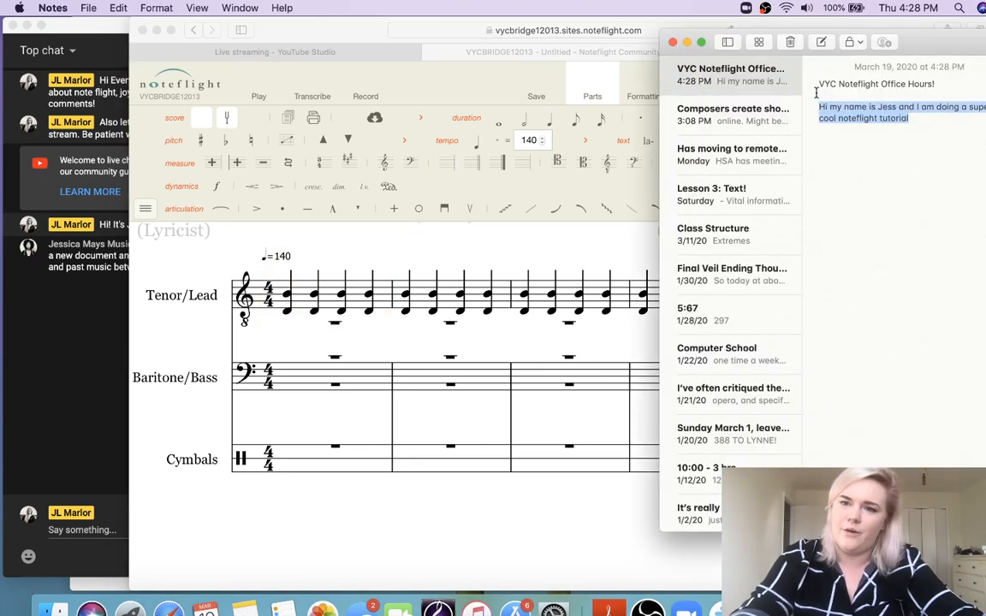
left_click(817, 104)
left_click_drag(818, 105, 950, 109)
left_click(957, 110)
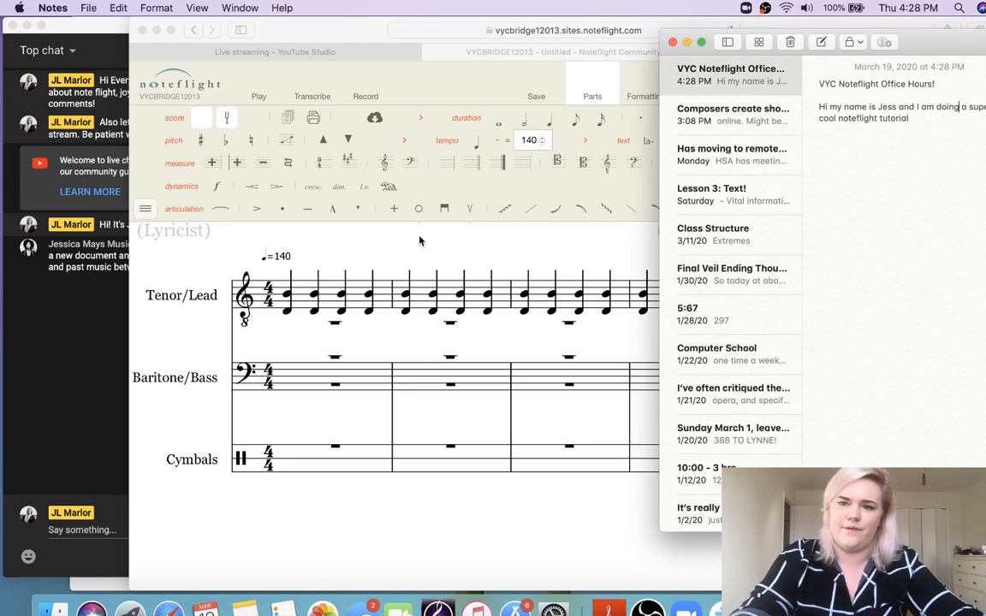
Switch back to Noteflight, copy the Tenor/Lead music from measures 1 to 4, and paste it into Baritone/Bass starting at measure 2
left_click(290, 295)
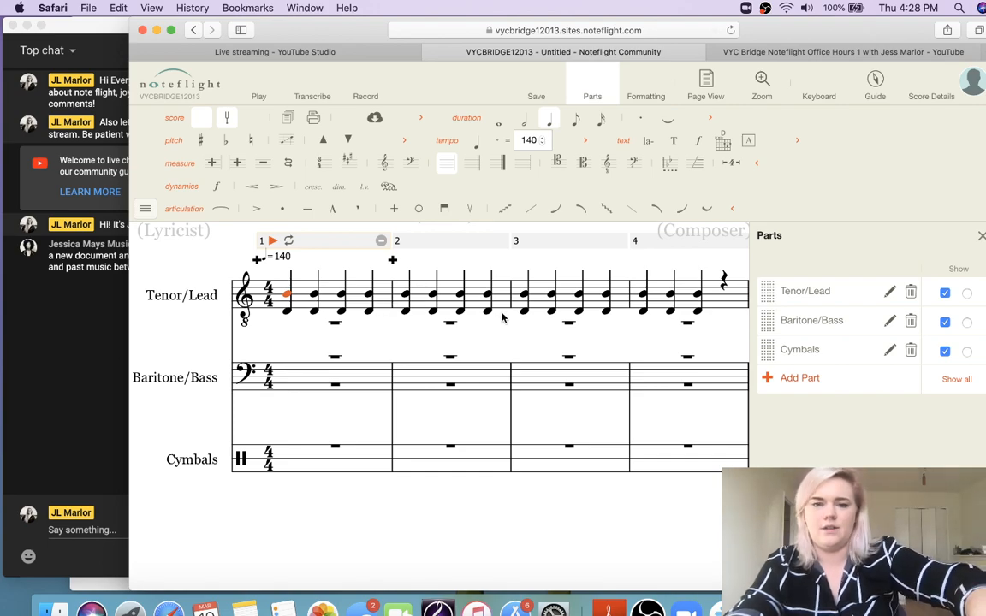
double_click(730, 309)
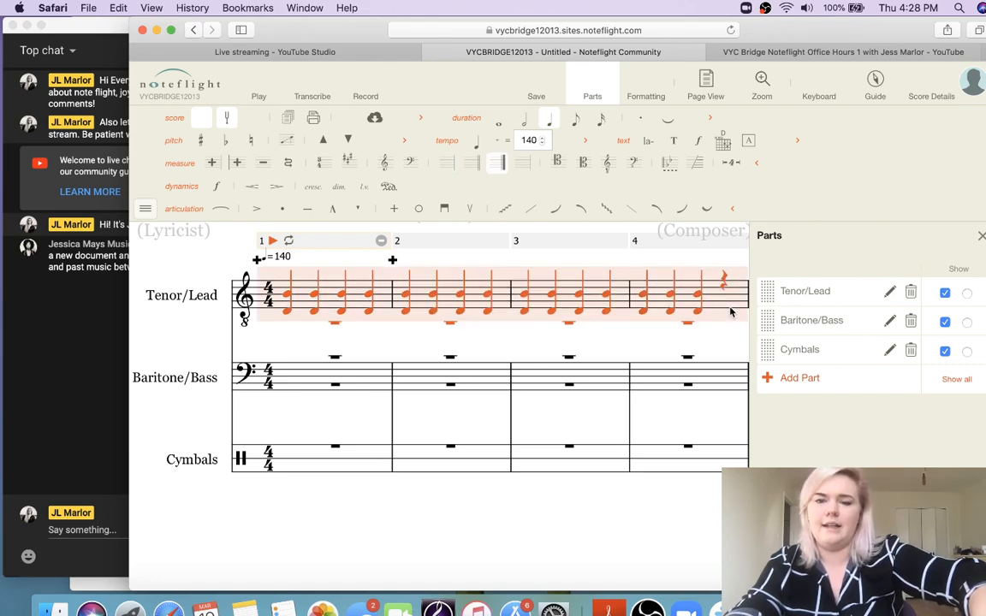
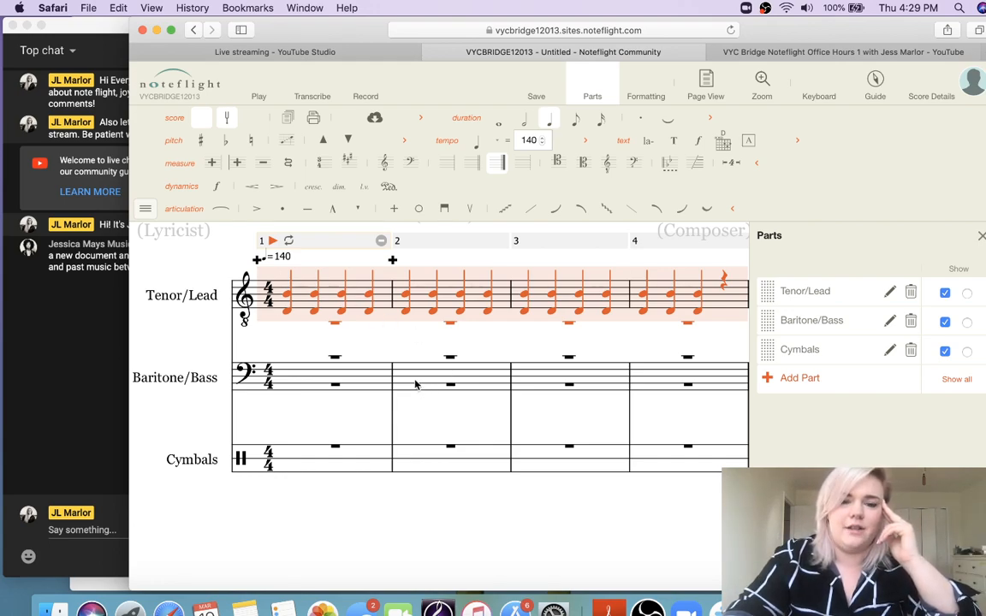
left_click(415, 384)
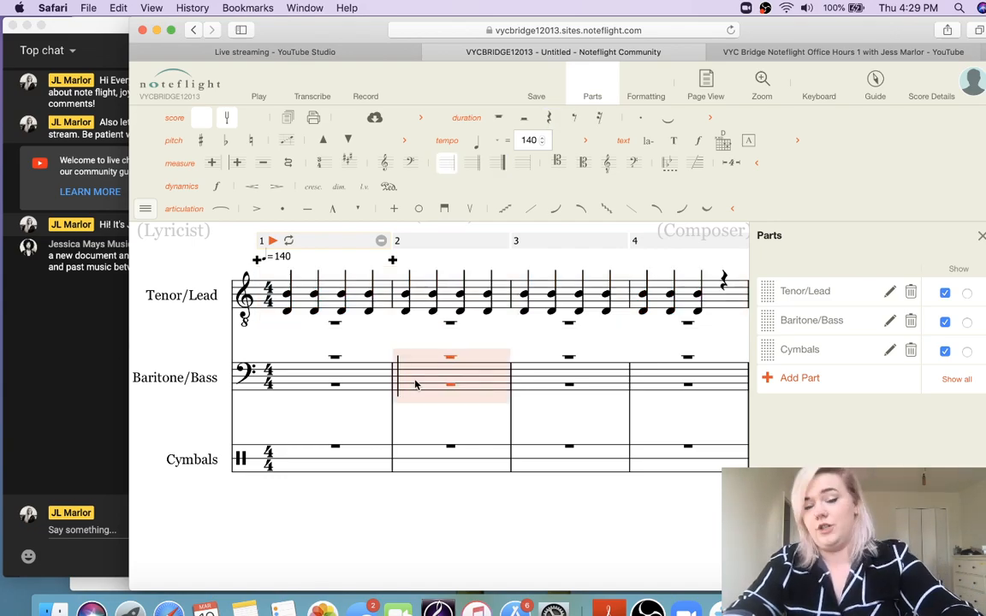
key("super+v")
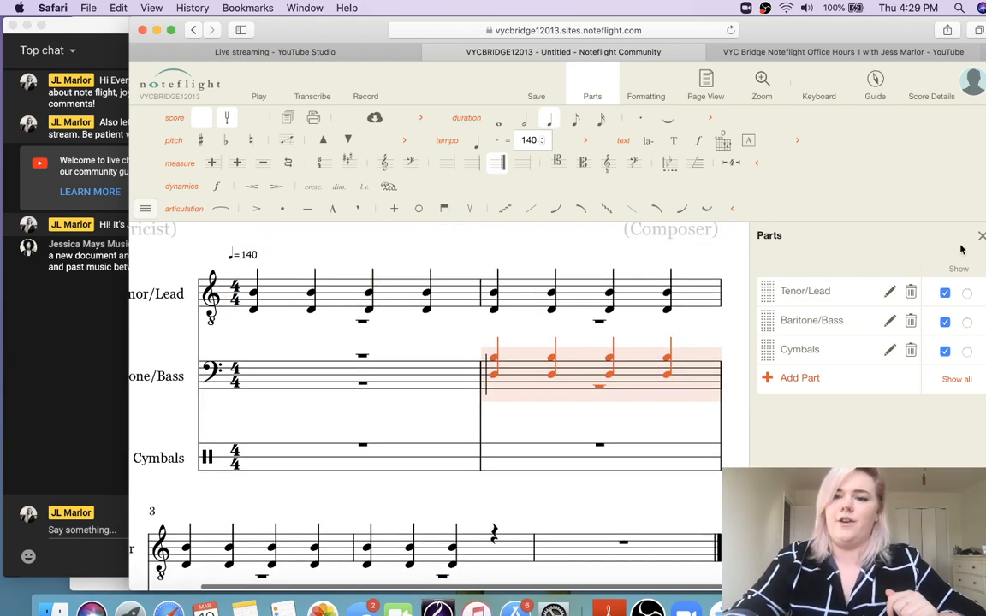
Hide the parts list, check the pasted music in the Baritone/Bass staff across both systems, and clear the selection
left_click(981, 236)
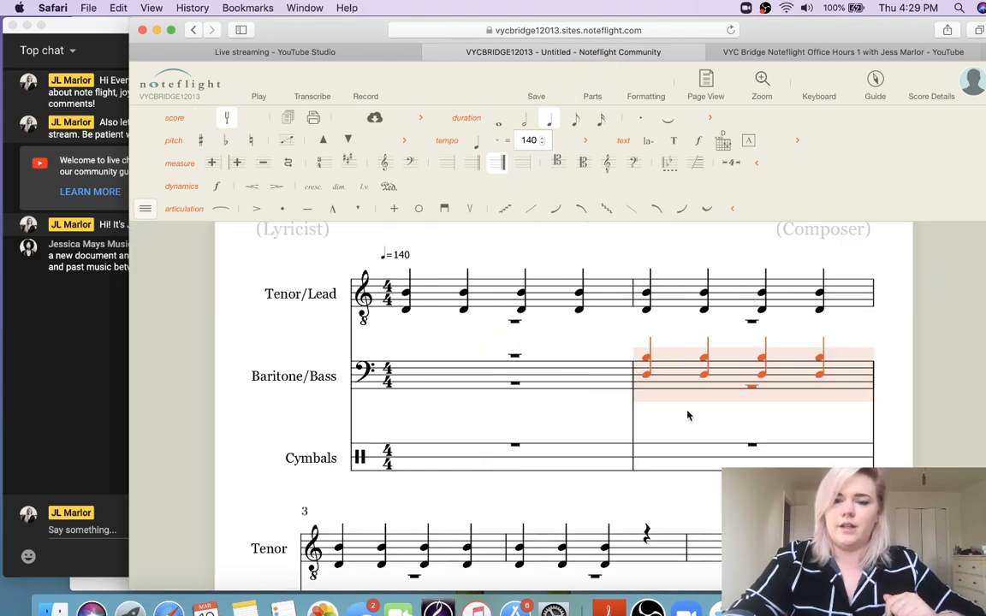
scroll(687, 416, "down", 3)
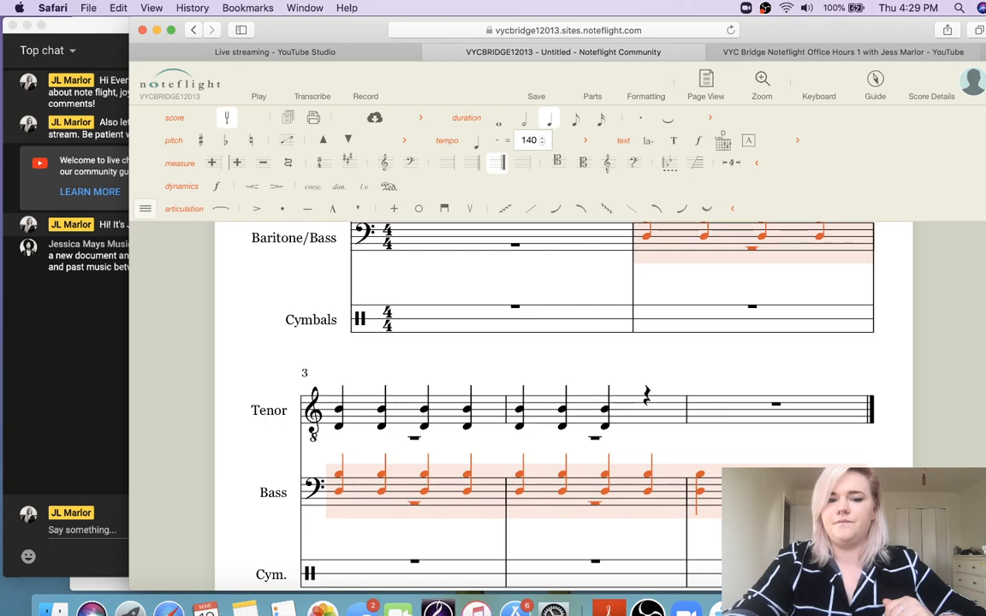
scroll(349, 345, "up", 2)
scroll(349, 346, "up", 2)
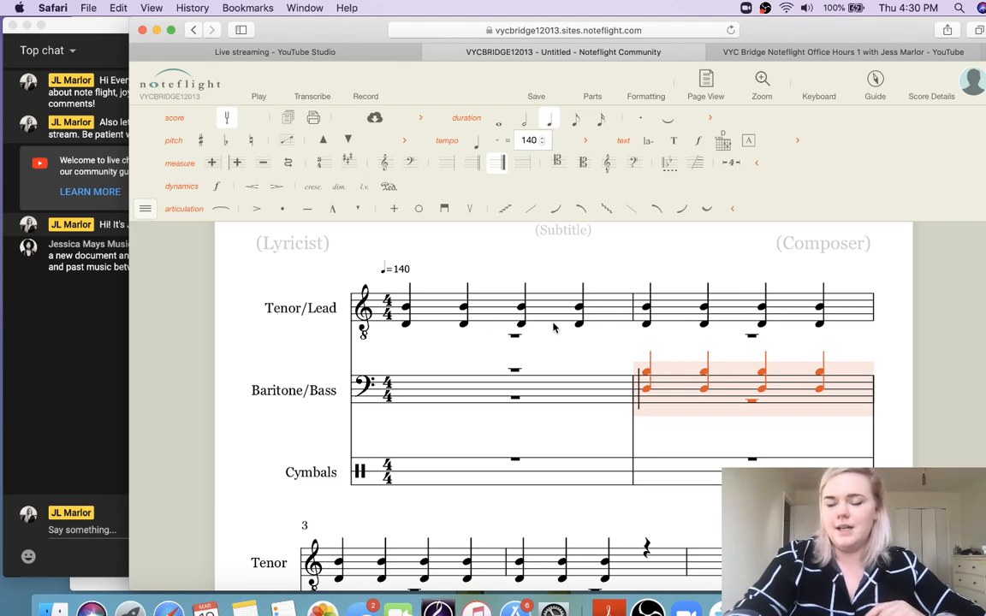
left_click(540, 351)
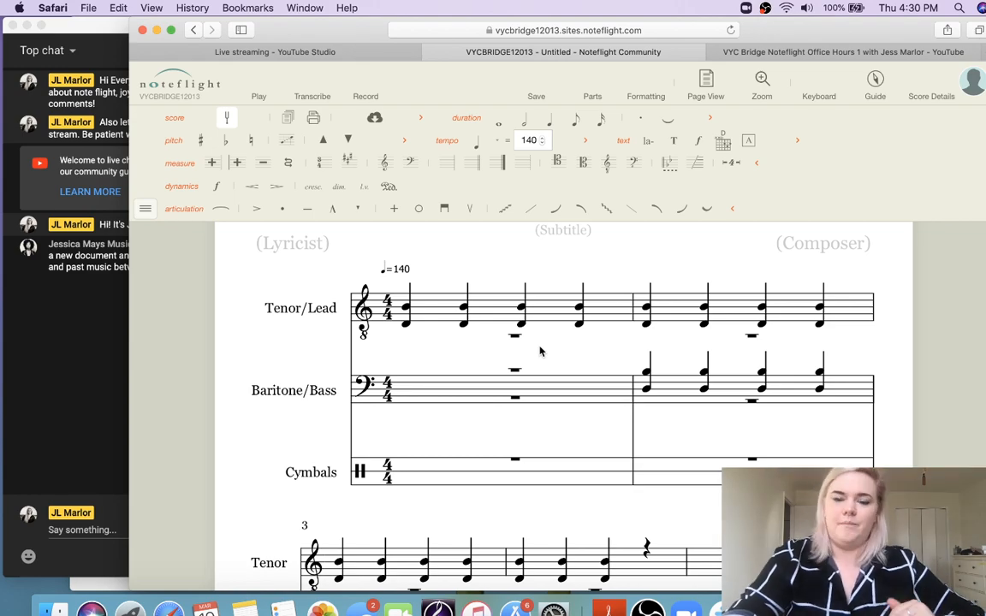
scroll(539, 351, "up", 1)
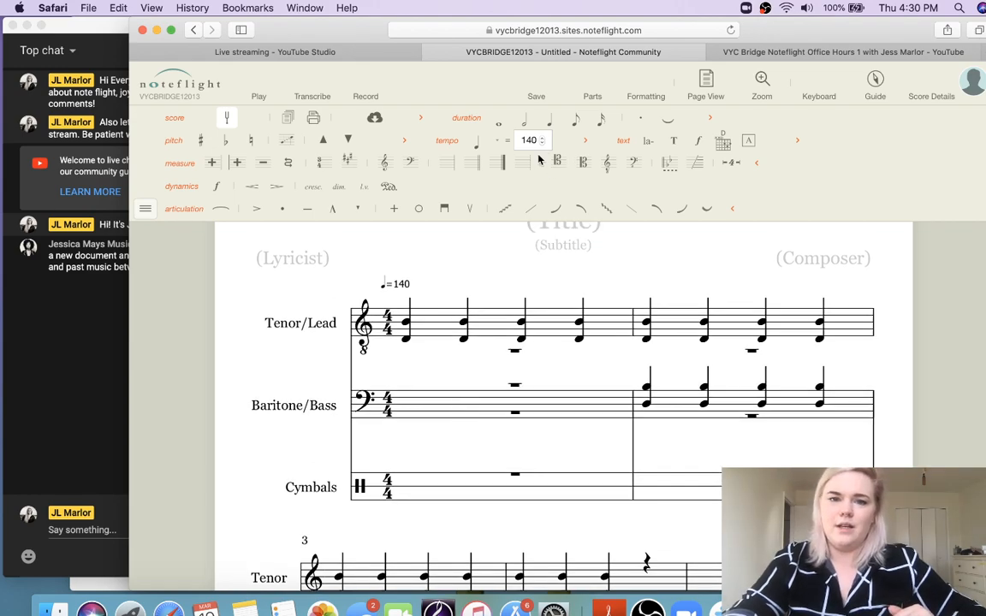
Start adding another part from the parts list and expand the Bowed Strings instruments
left_click(202, 121)
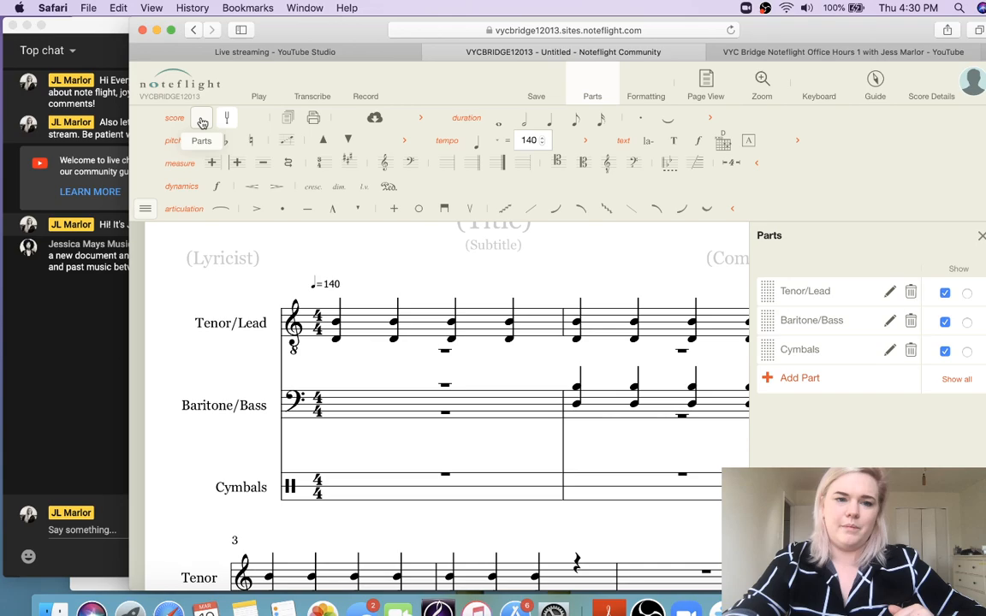
left_click(776, 388)
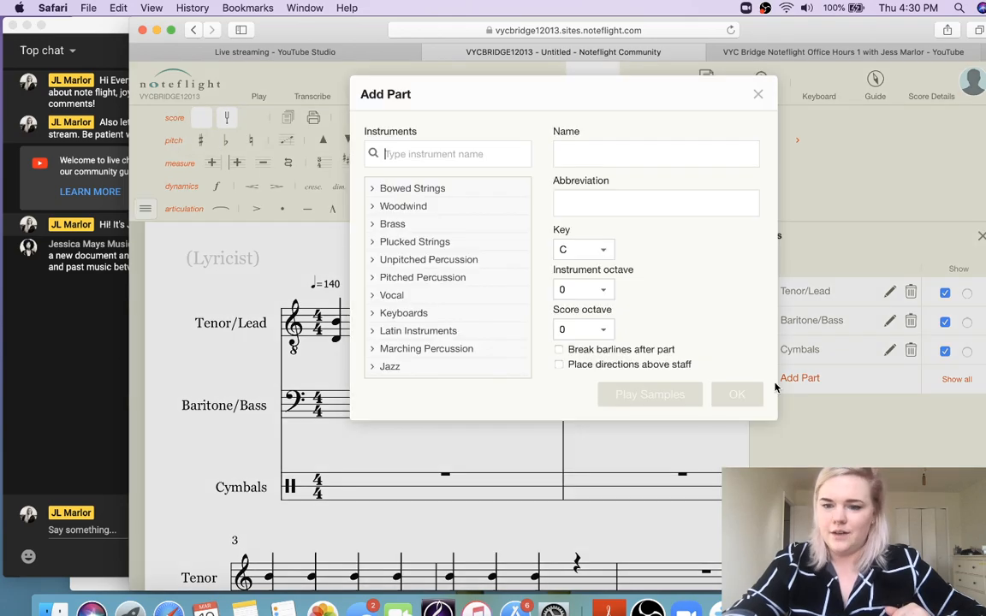
left_click(392, 189)
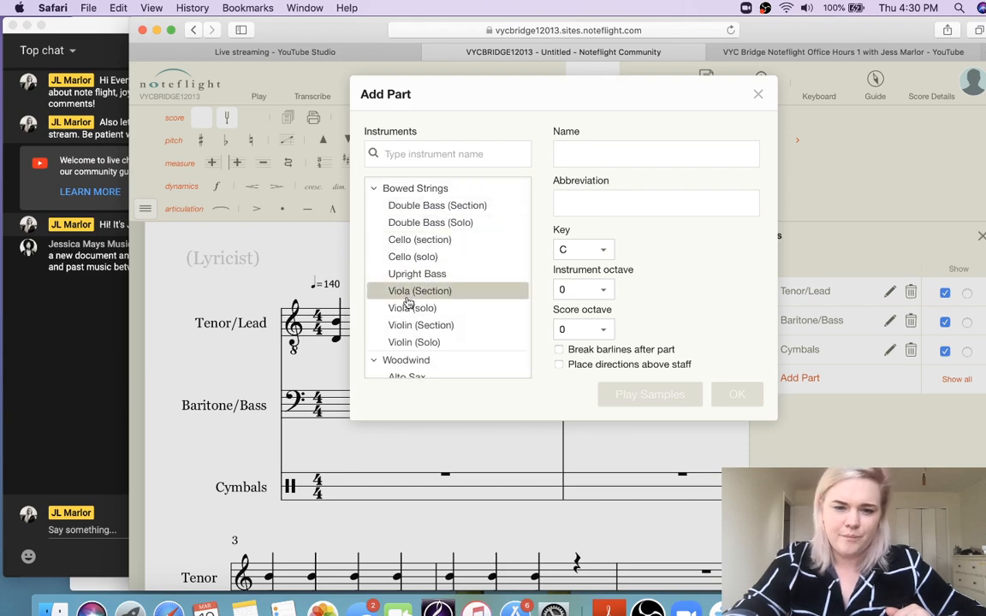
Add a Violin (Solo) part to the score and enter the quarter notes D, E, F and G in its first measure
left_click(414, 342)
left_click(736, 393)
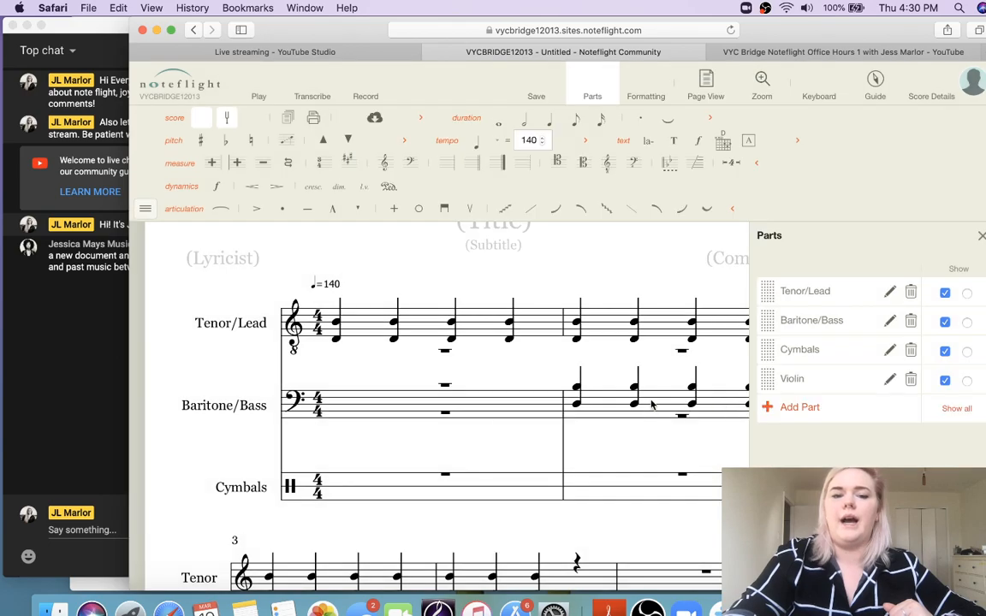
left_click(334, 458)
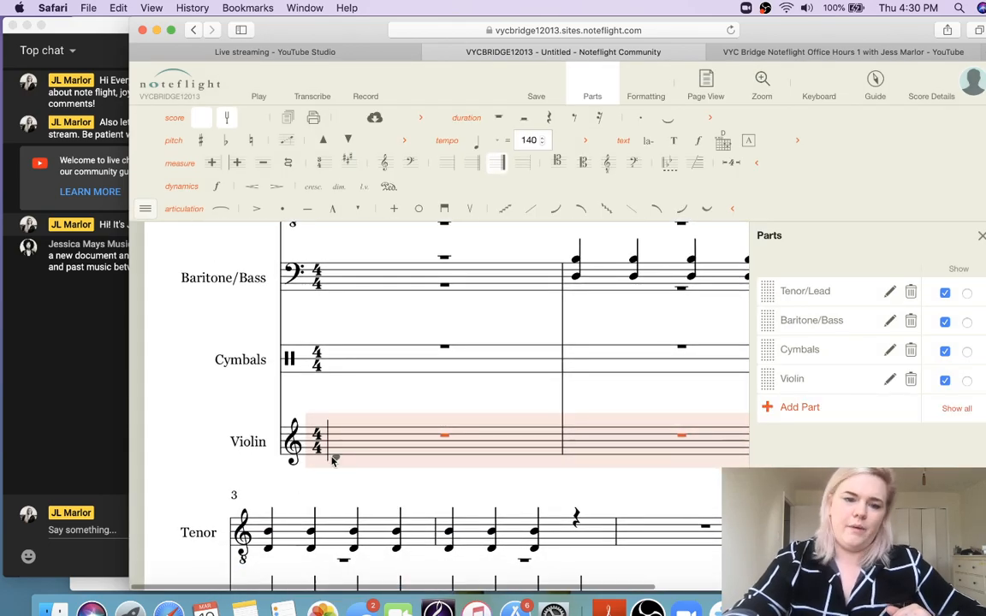
left_click(334, 459)
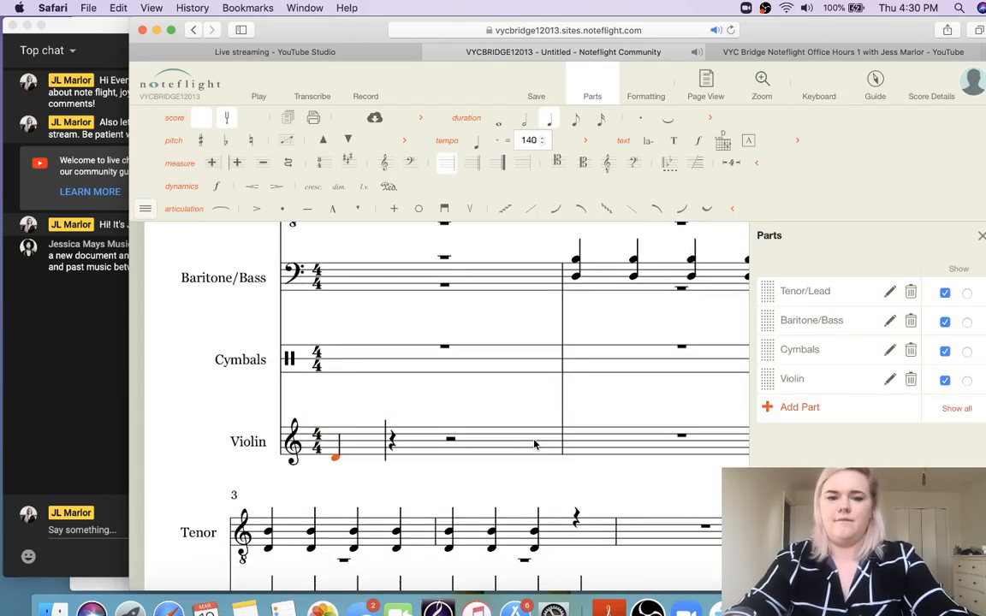
key("e")
key("e")
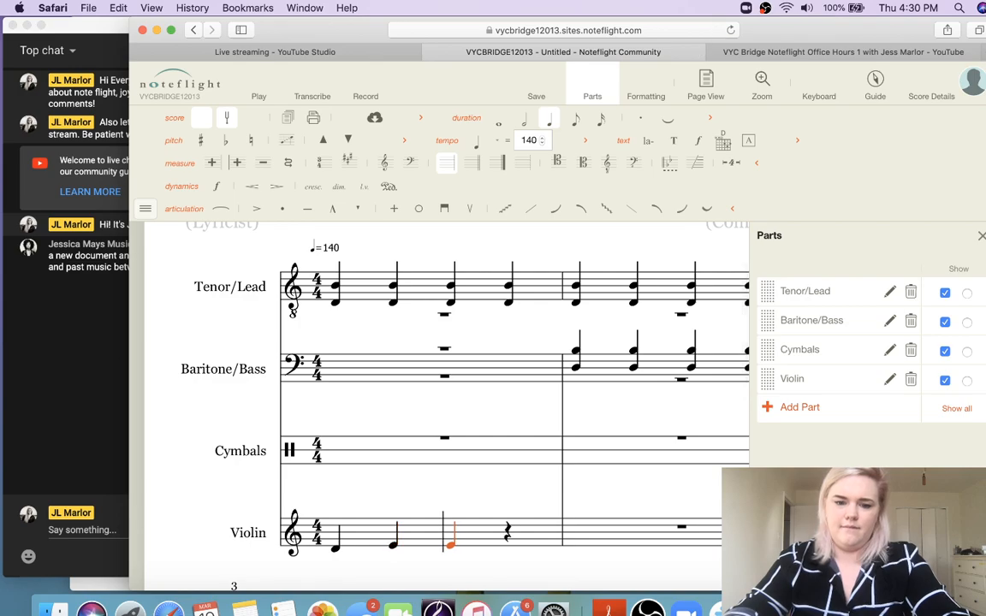
key("e")
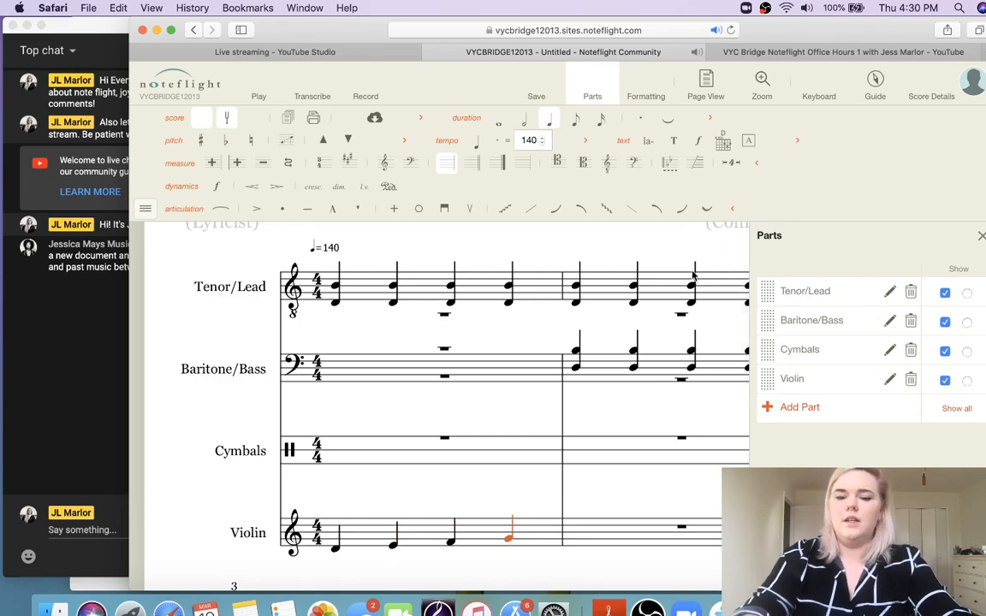
left_click(981, 236)
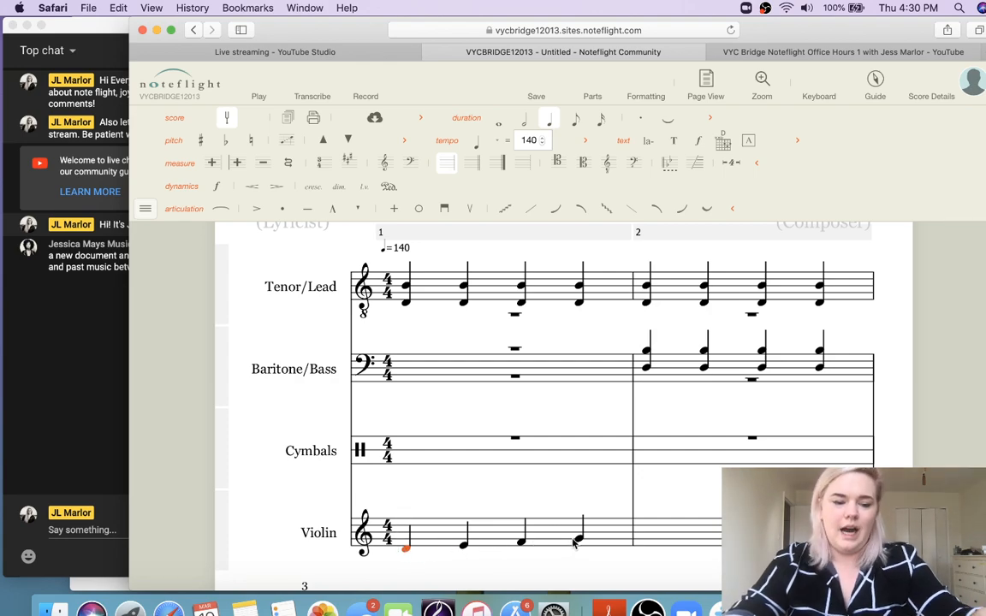
Repeat the violin's first measure into measure 2 and delete the repeated notes
left_click(394, 554)
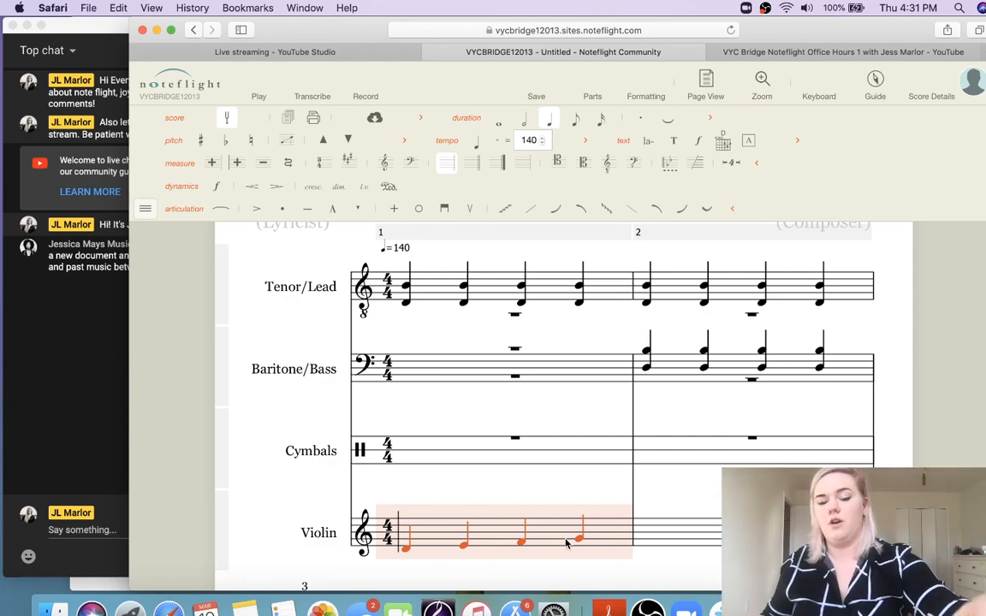
key("r")
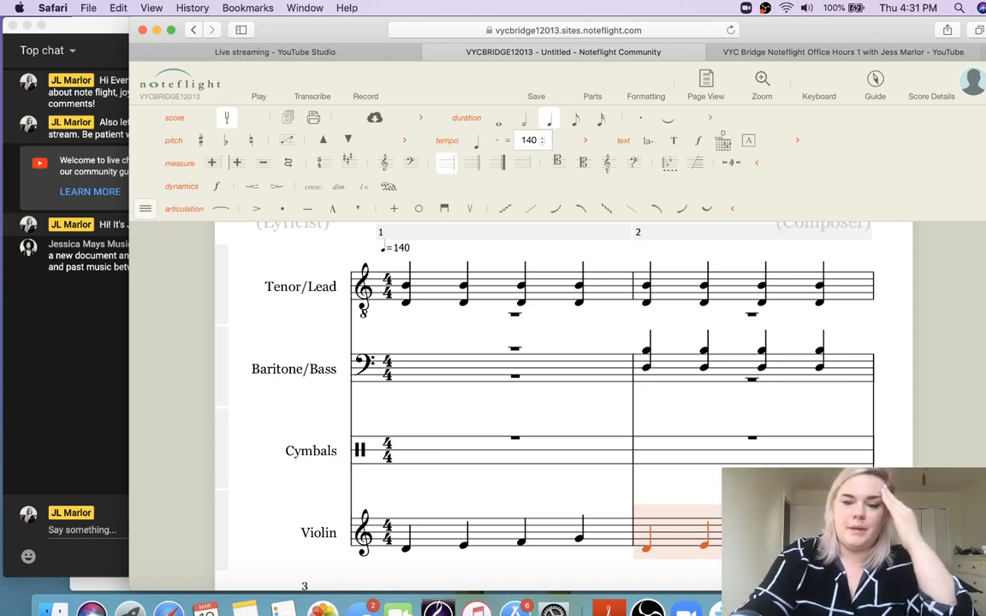
key("Delete")
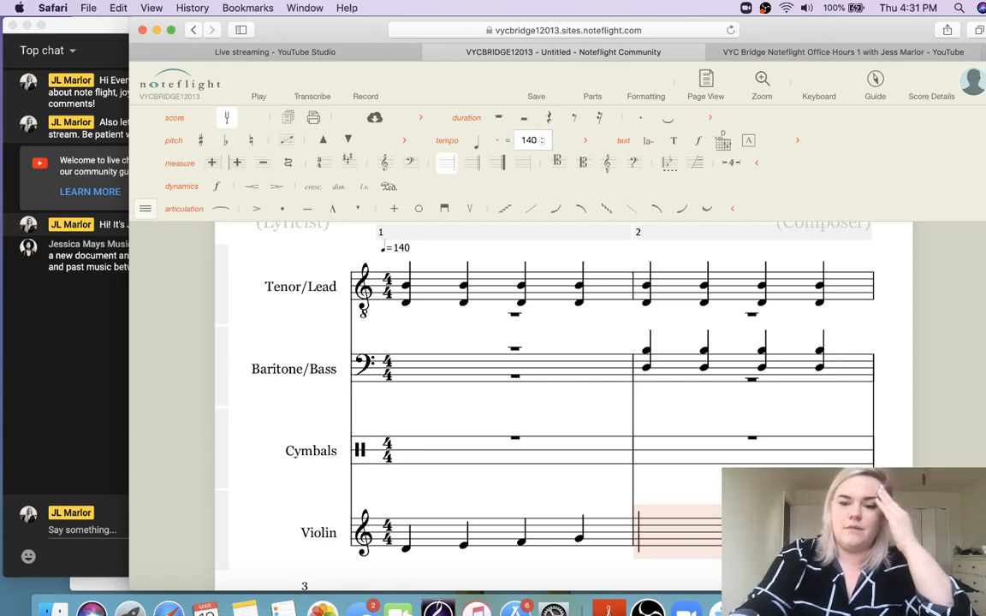
Copy the four notes of the violin's first measure and paste them into violin measures 3 and 5
left_click(412, 550)
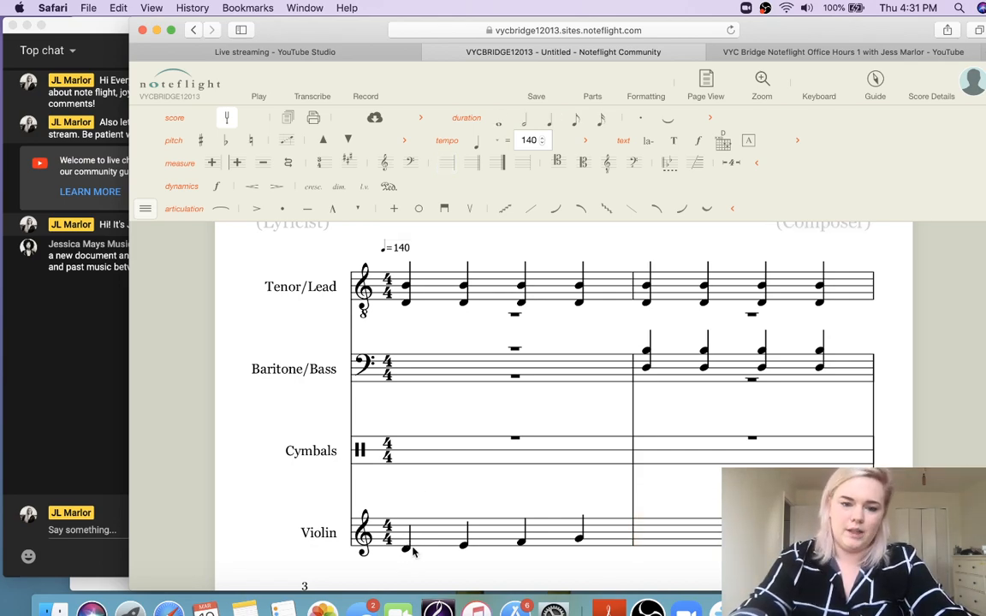
left_click(411, 551)
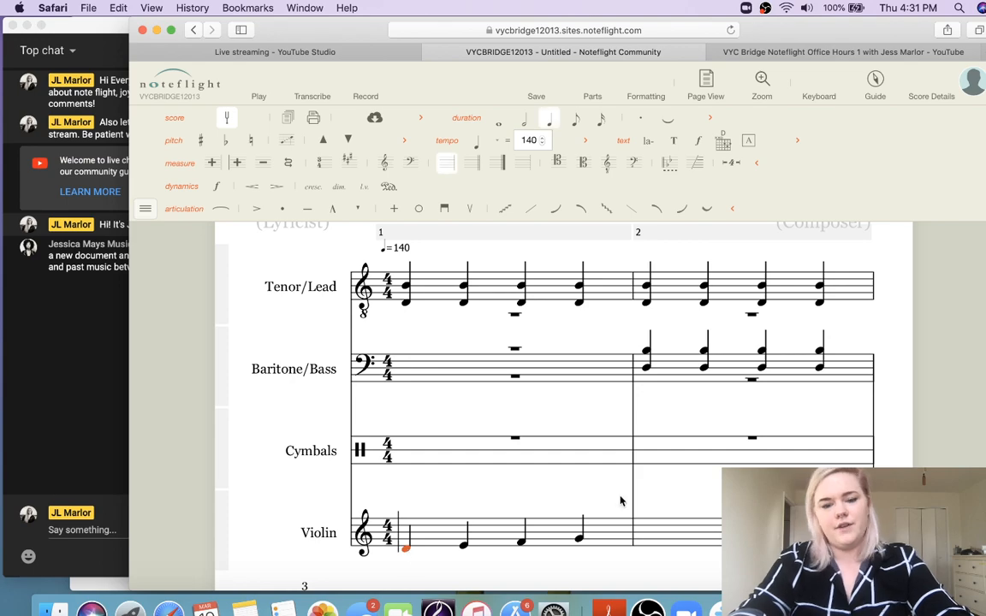
left_click(617, 539, "shift")
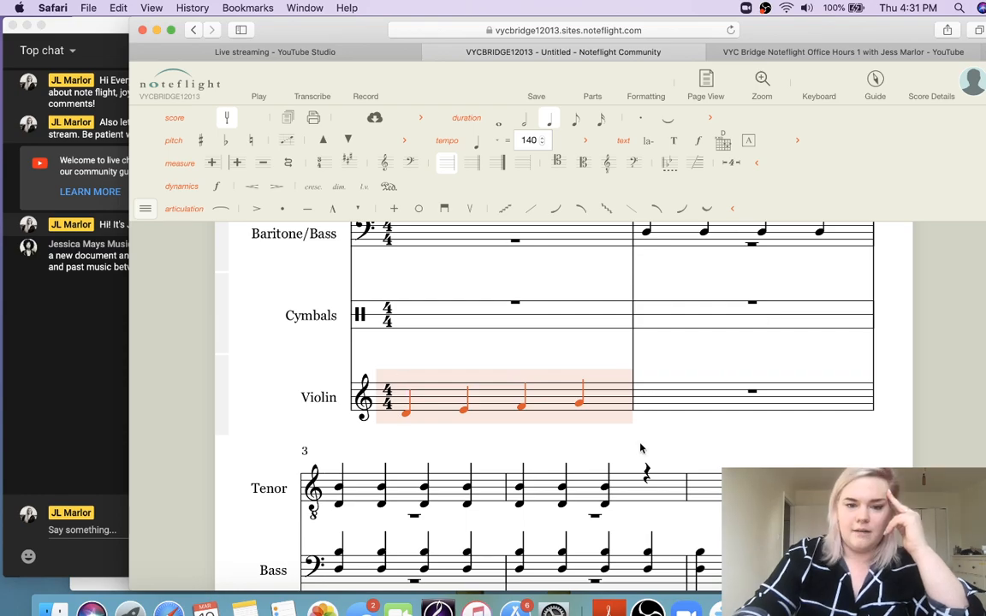
scroll(640, 446, "down", 5)
scroll(641, 447, "down", 1)
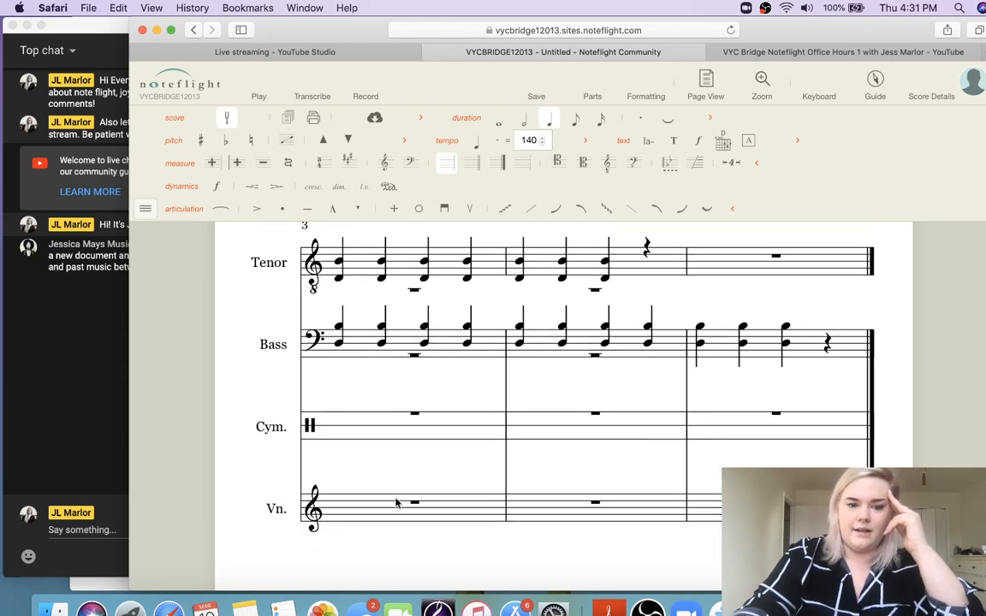
left_click(352, 510)
key("ctrl+v")
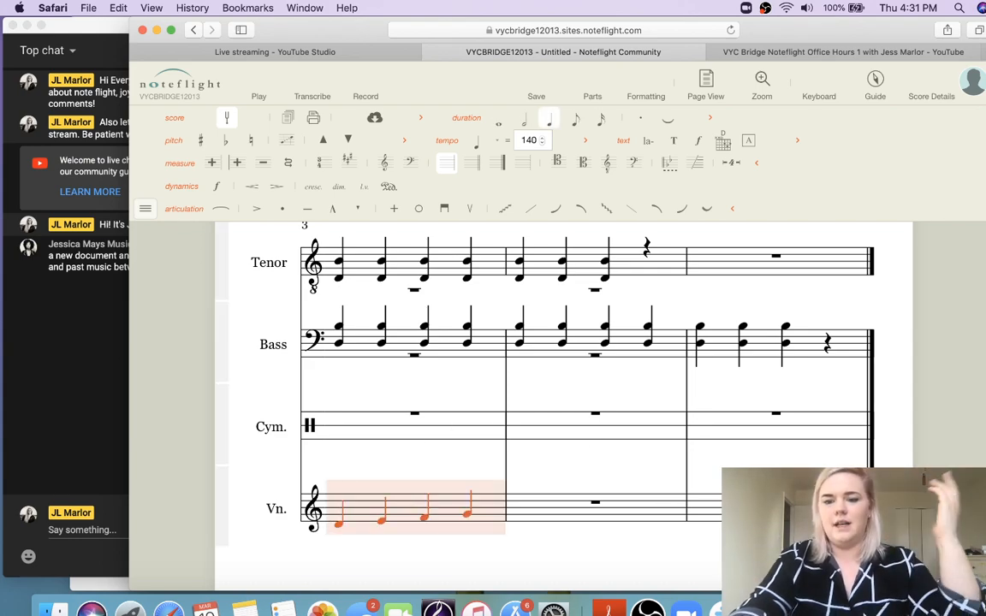
left_click(704, 511)
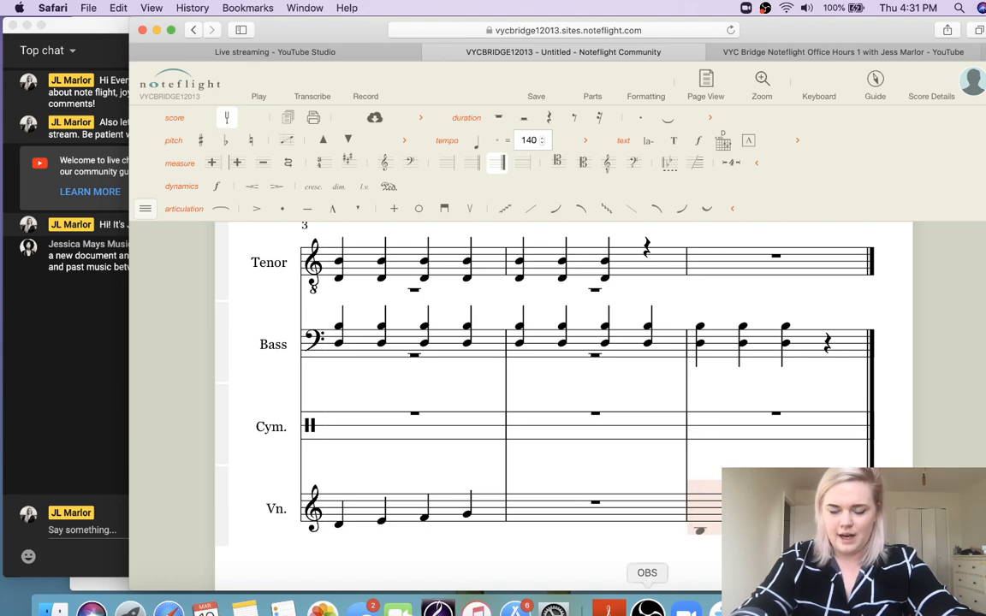
left_click(701, 527)
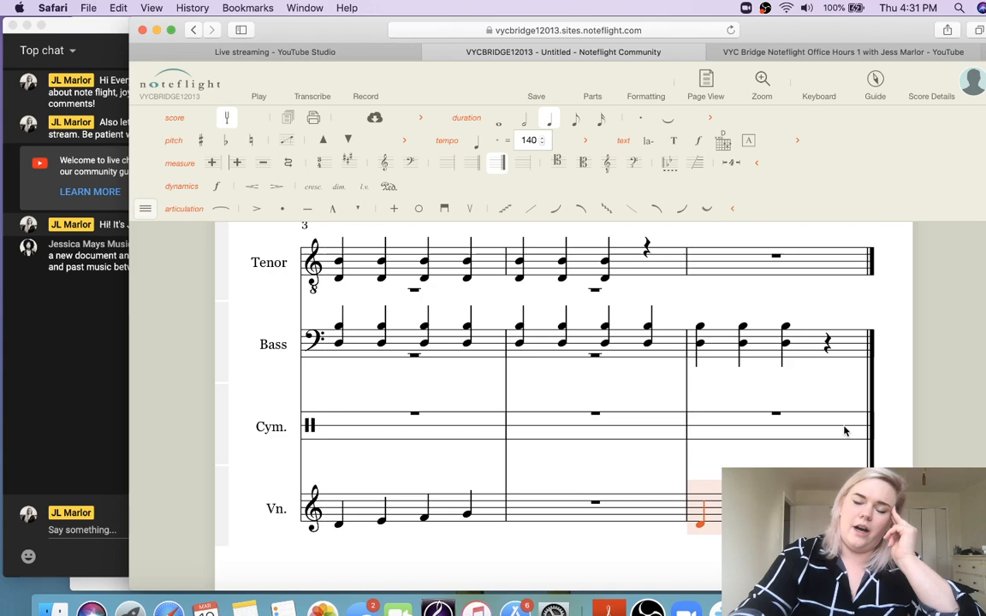
Select the four notes in the violin's first measure
scroll(396, 297, "up", 4)
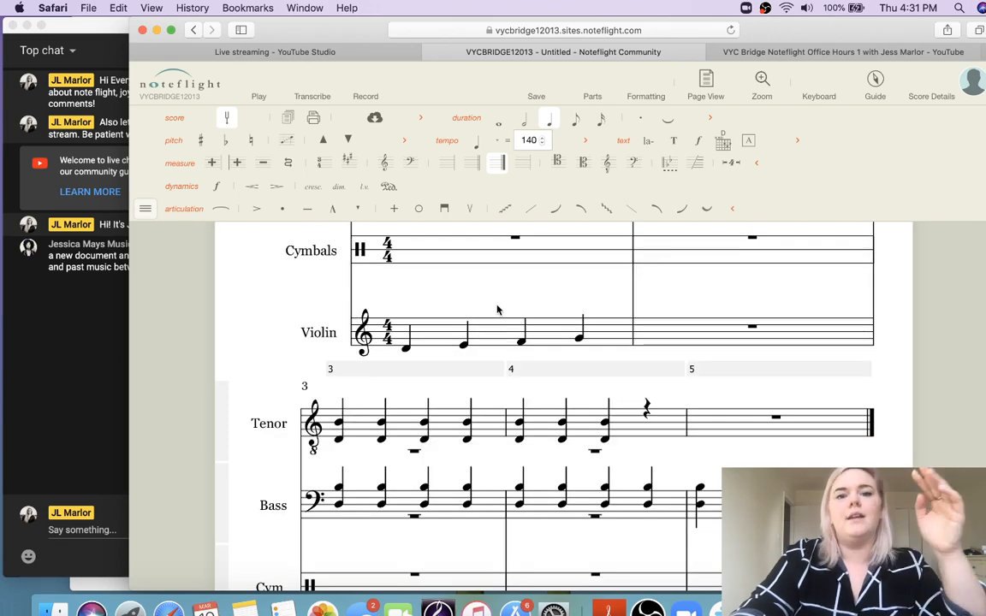
left_click(407, 353)
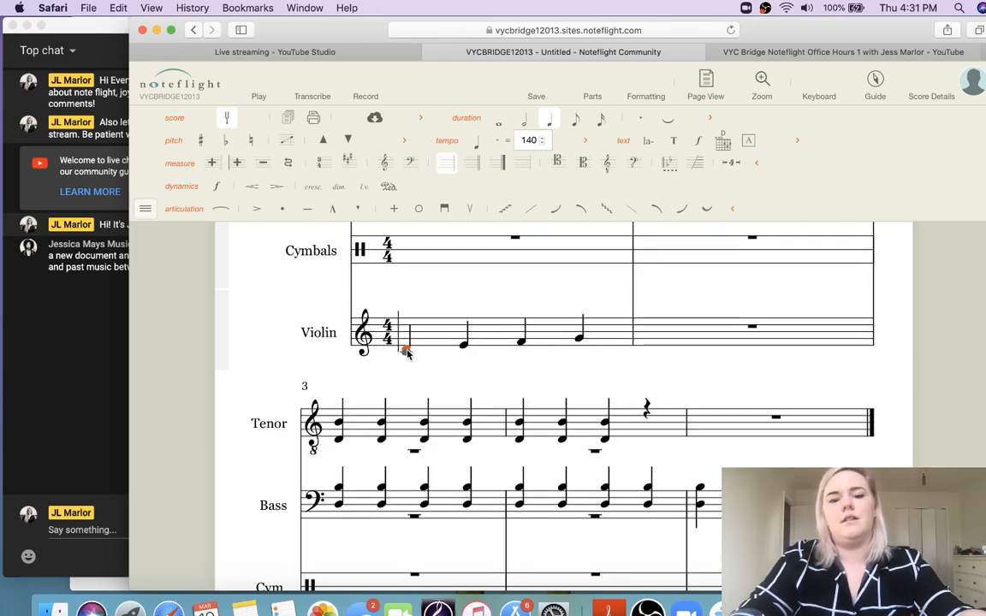
left_click(587, 336, "shift")
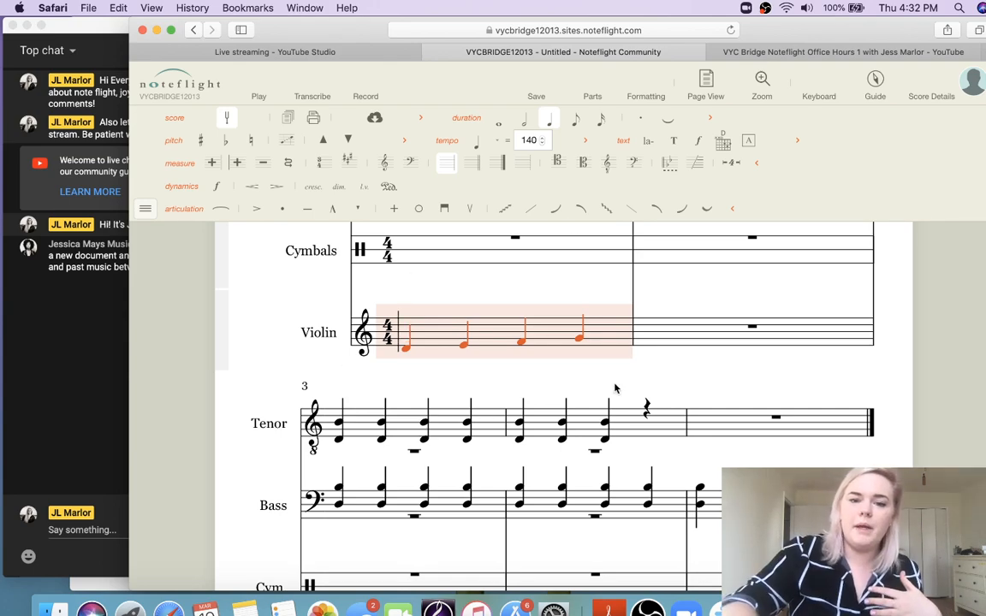
Repeat the Tenor staff's measure 4 into measure 5 and delete the repeated notes
left_click(463, 390)
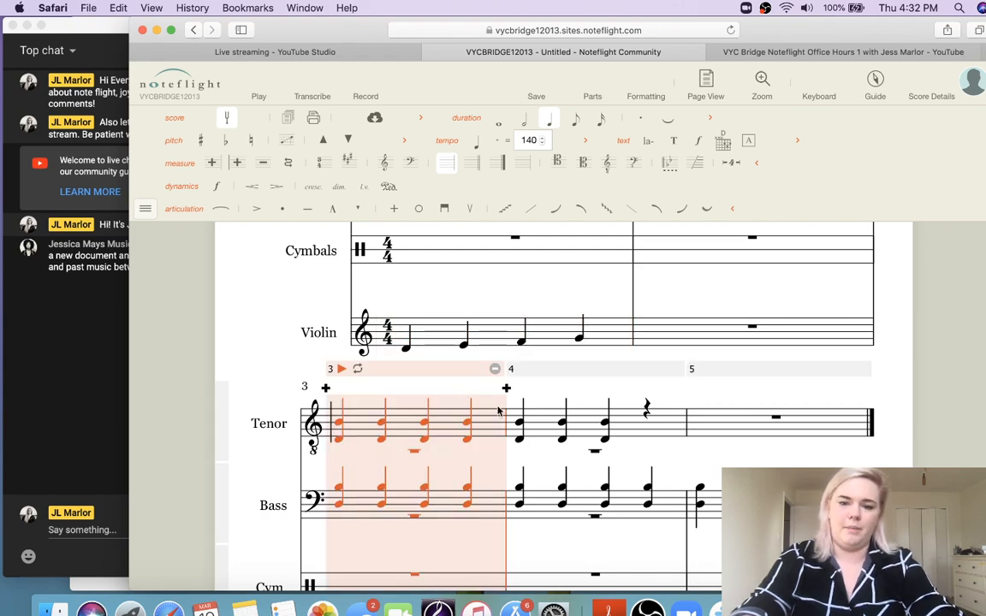
left_click(667, 419)
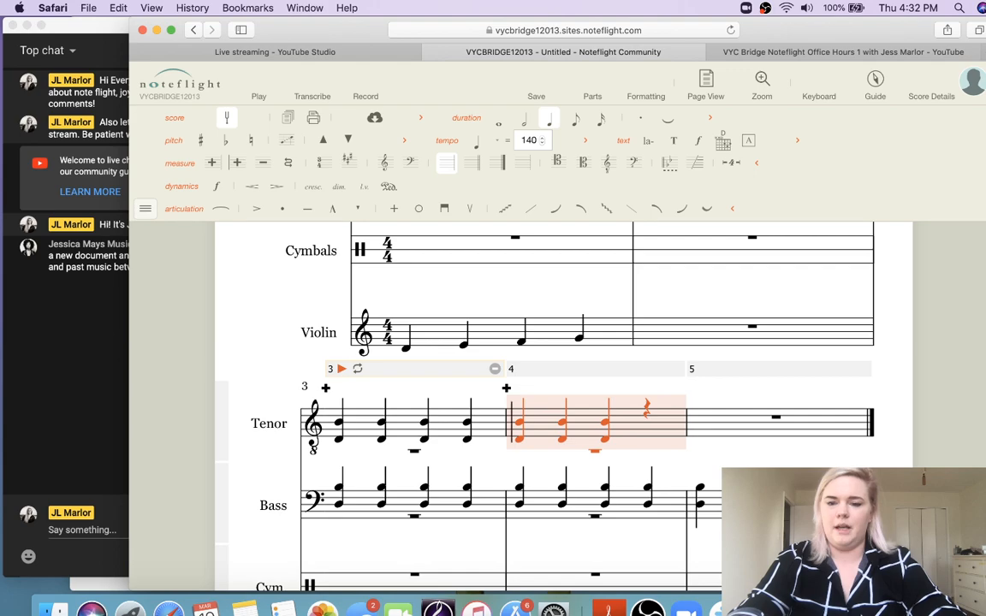
key("r")
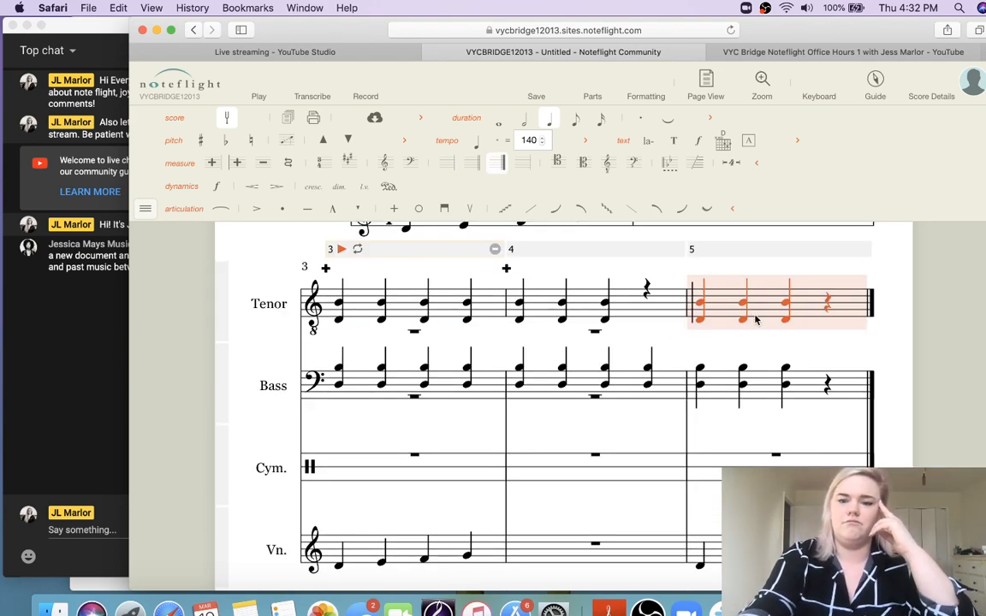
key("BackSpace")
Check the viewer questions in the live chat window and return to the score
left_click(40, 346)
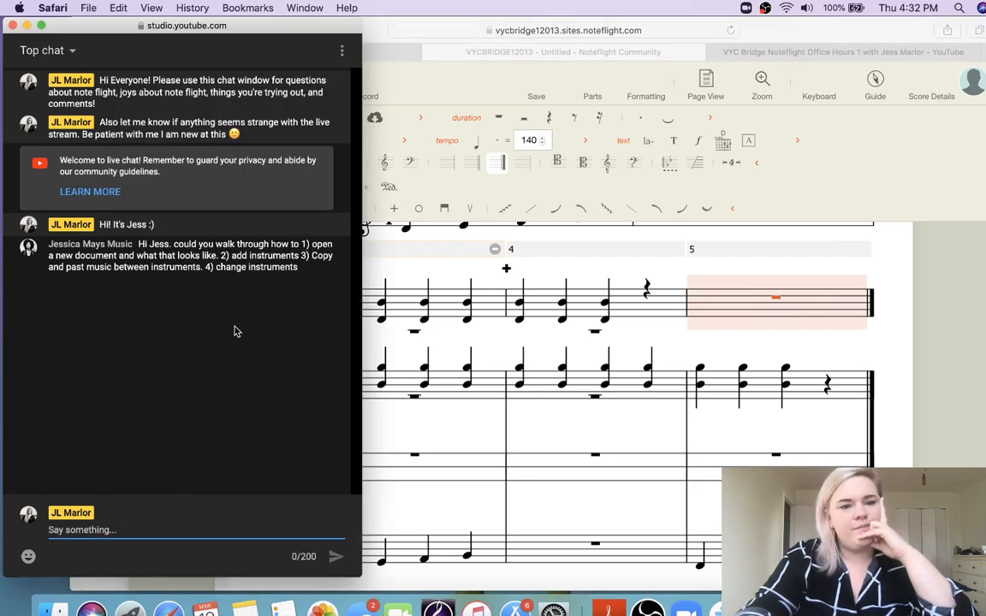
left_click(903, 323)
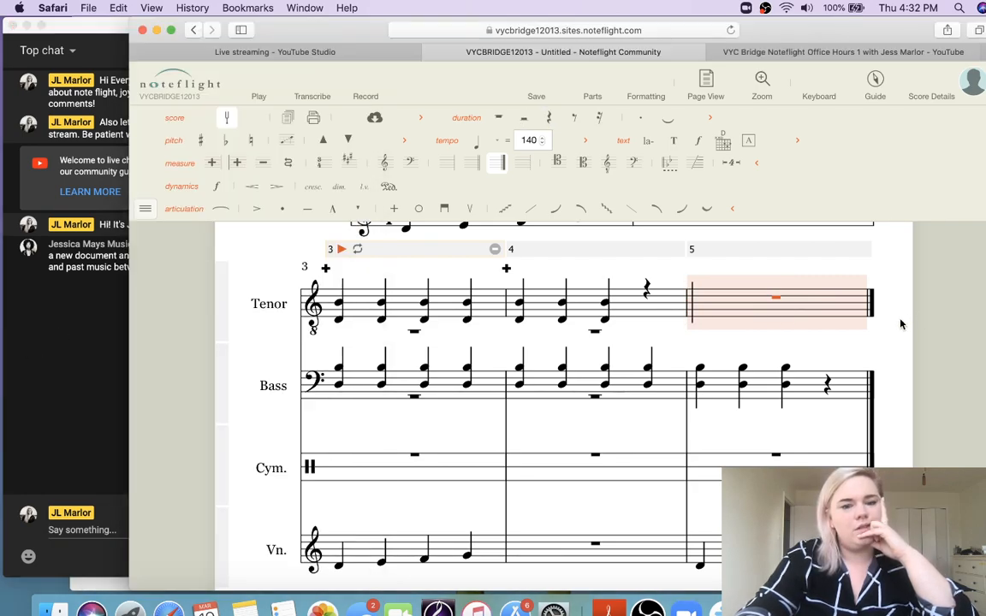
Rename the Tenor staff label at measure 3 as Piano
scroll(732, 331, "up", 2)
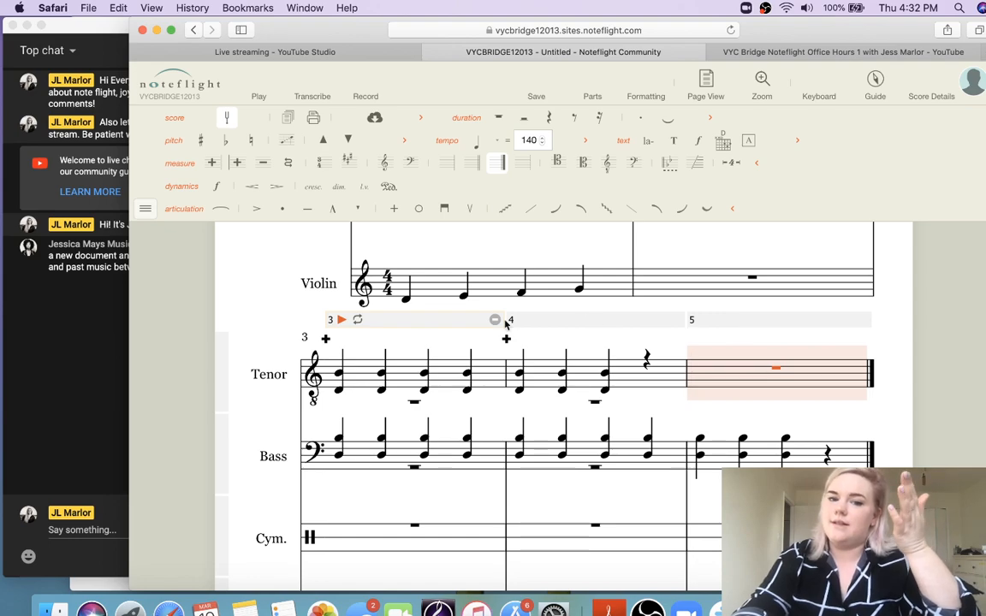
double_click(269, 374)
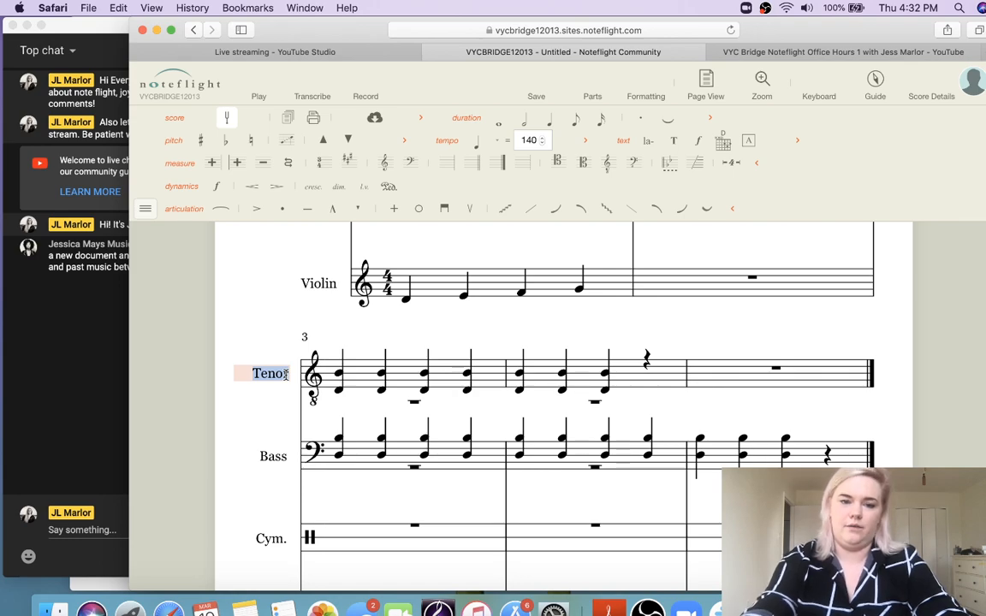
type("Piano")
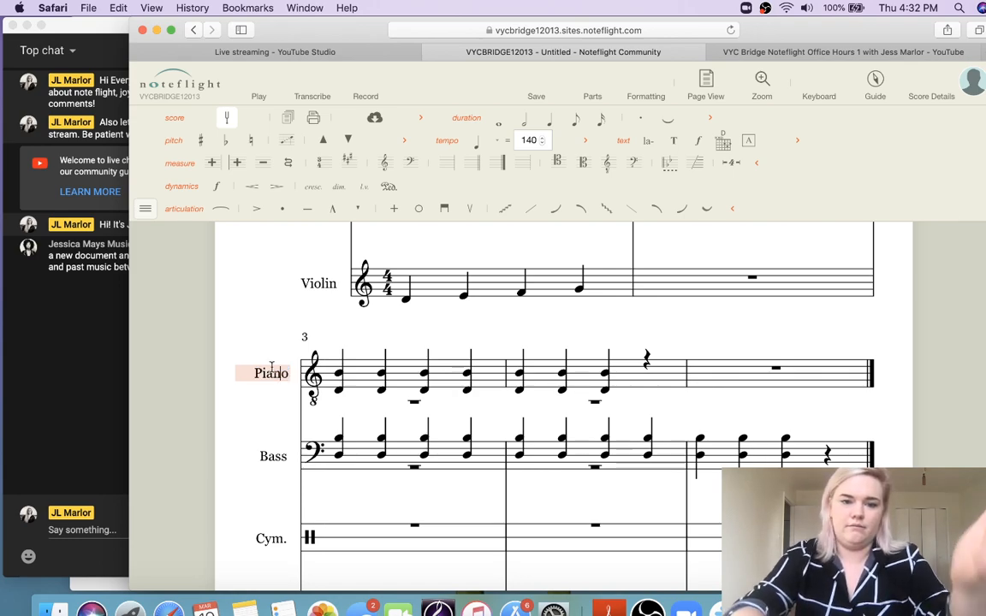
left_click(251, 333)
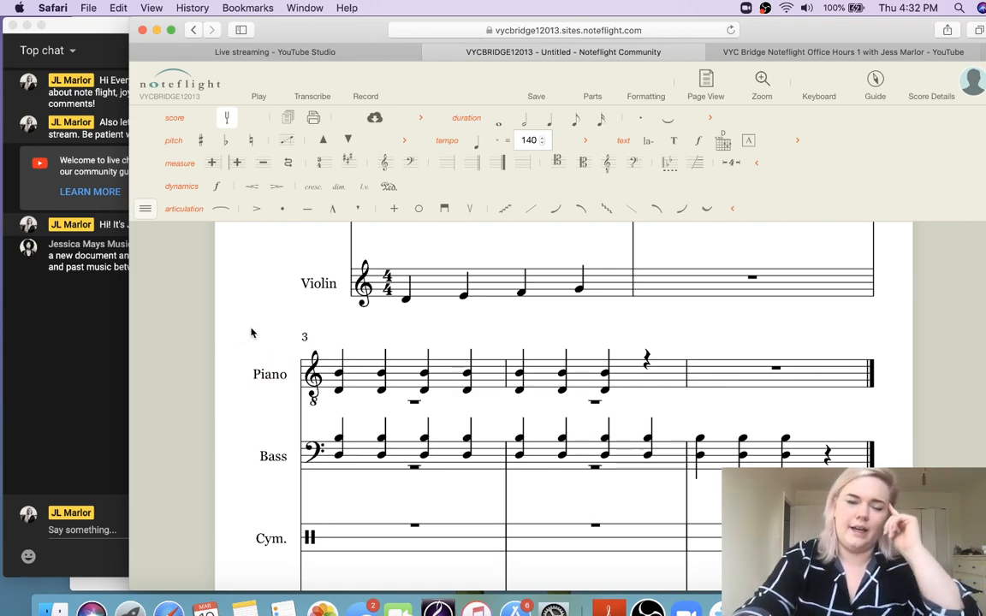
Step through the chords of the Piano staff from measure 3 into measure 4 to hear their sound
left_click(339, 374)
key("Right")
key("Right")
key("Right")
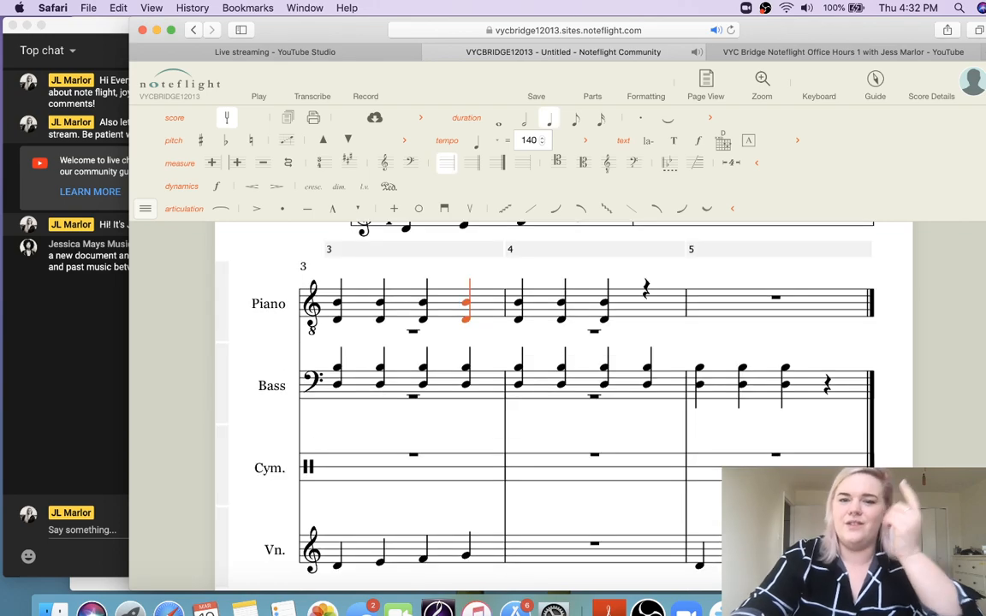
key("Right")
key("Right")
key("Right")
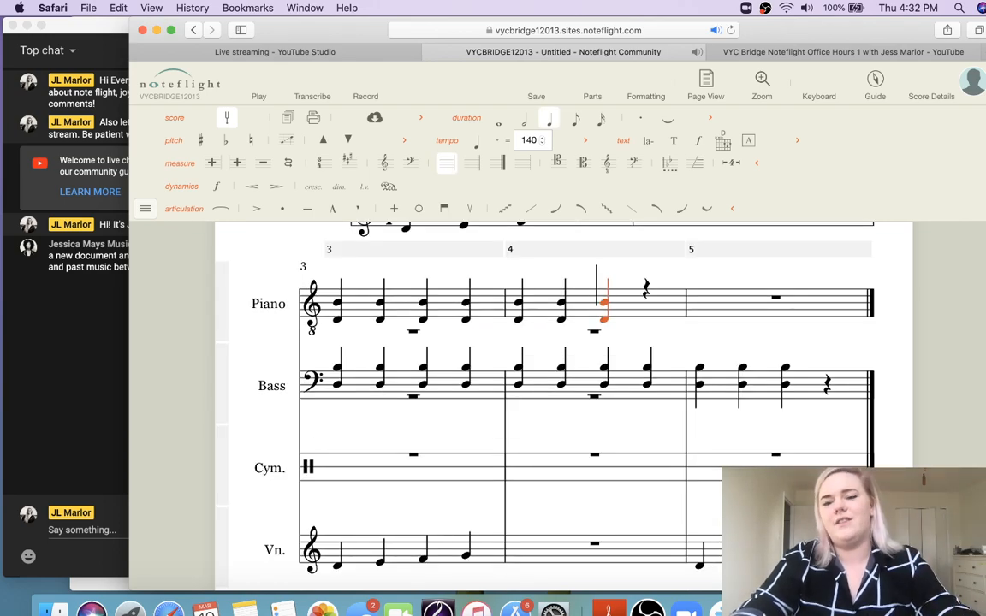
Change the Piano staff label at measure 3 back to Tenor
double_click(281, 305)
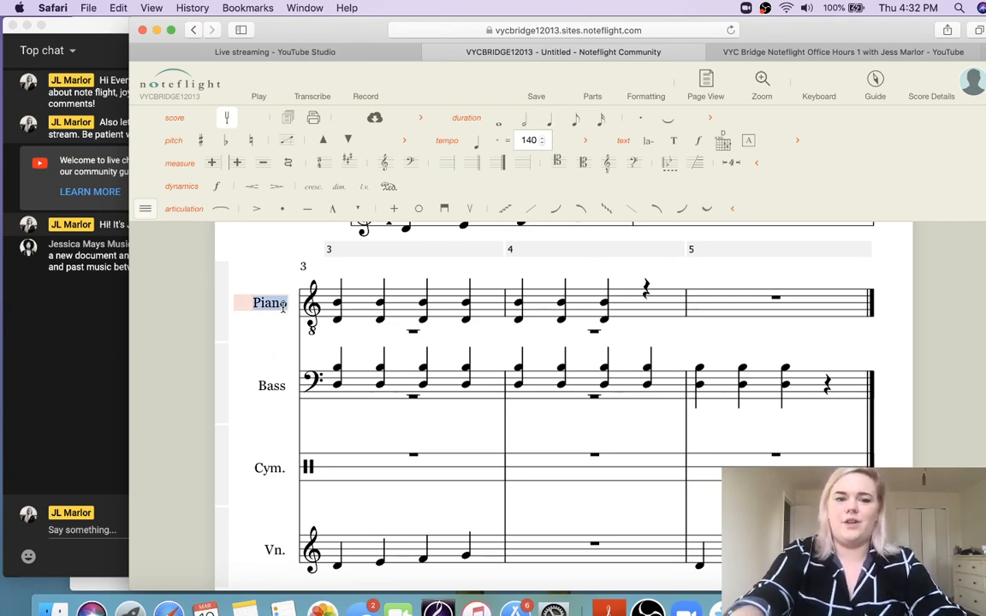
type("Tenor")
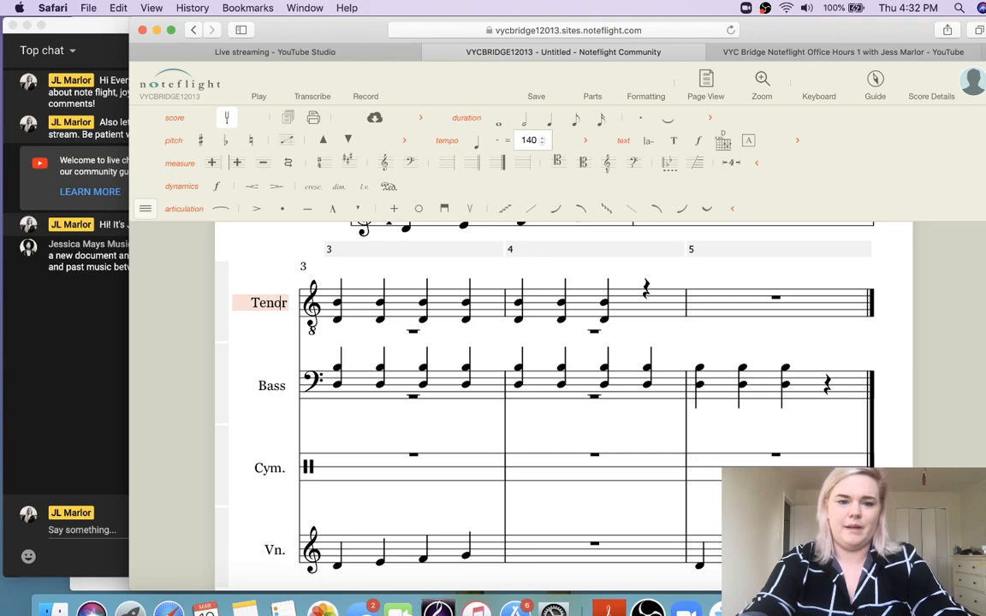
left_click(876, 335)
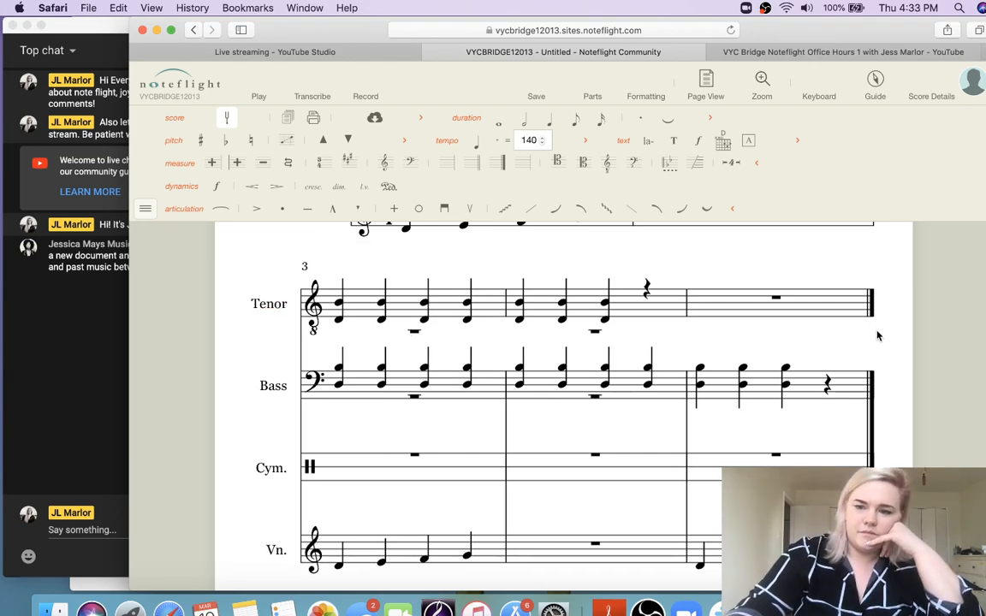
Add a Viola (solo) part from the Bowed Strings instruments to the score
scroll(595, 376, "up", 1)
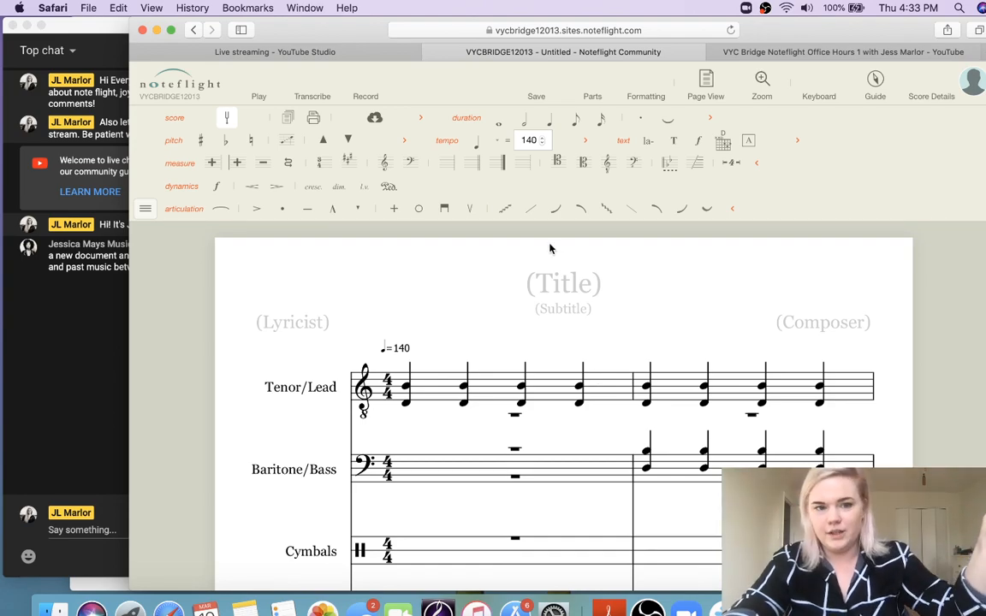
left_click(205, 125)
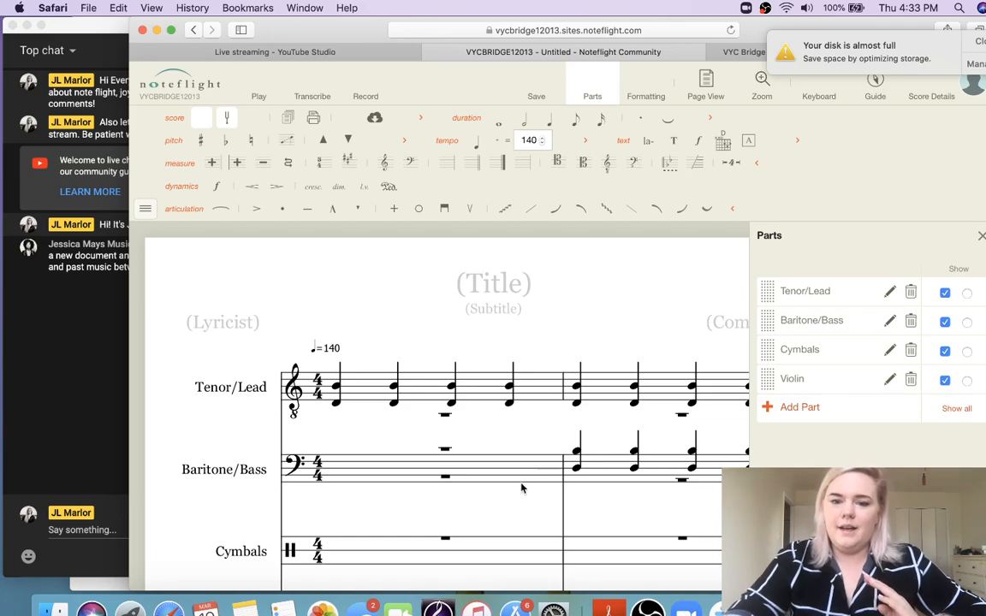
scroll(475, 440, "down", 3)
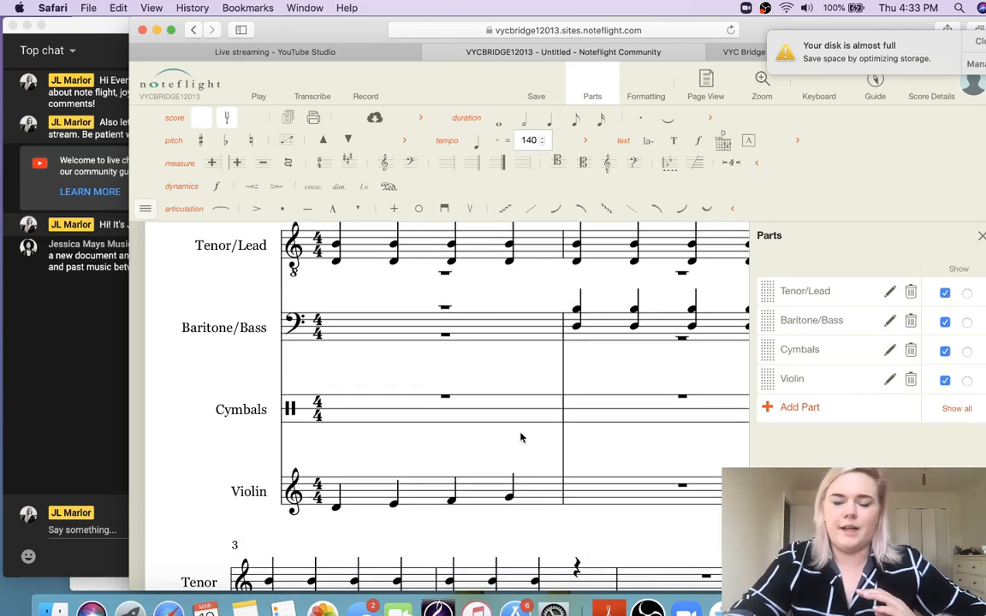
left_click(791, 408)
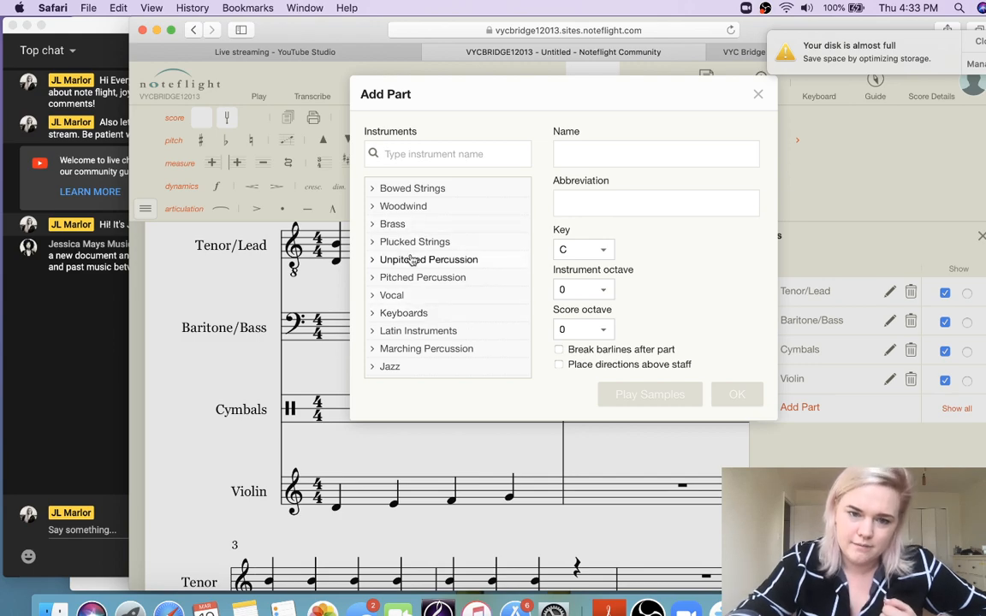
left_click(377, 192)
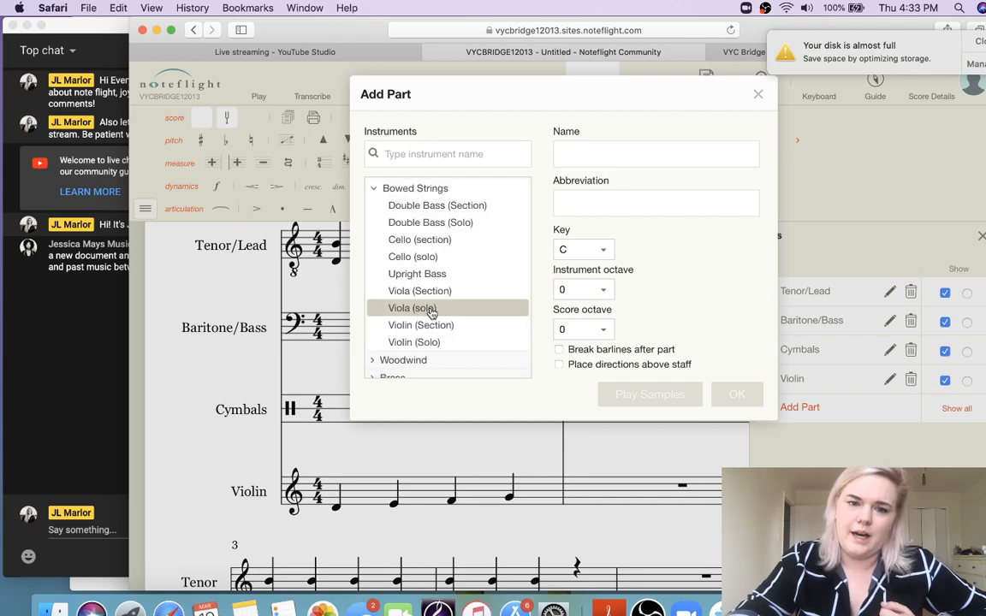
left_click(419, 308)
left_click(736, 392)
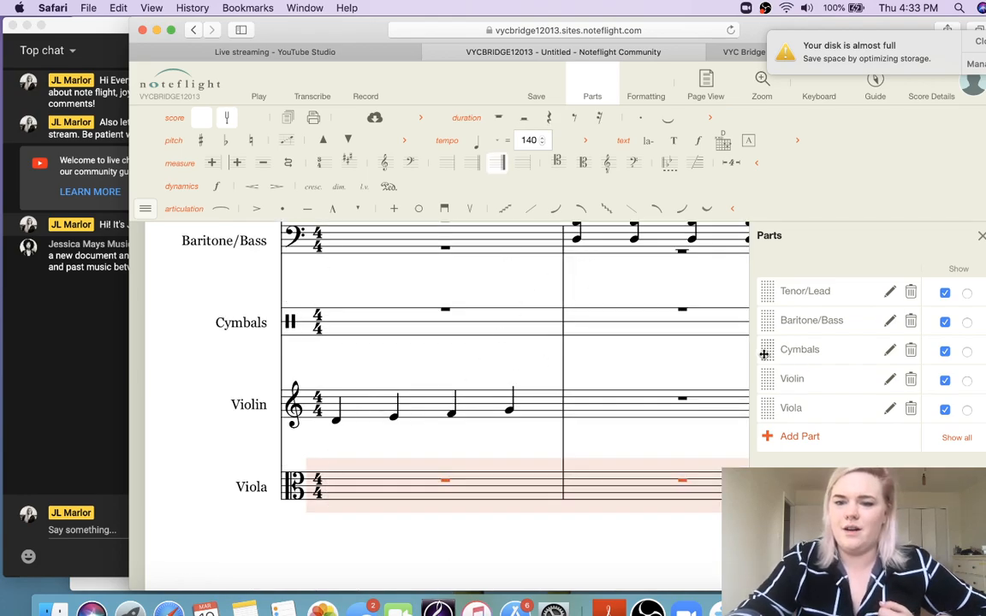
Move the Cymbals part below Viola in the parts order
left_click_drag(765, 354, 764, 413)
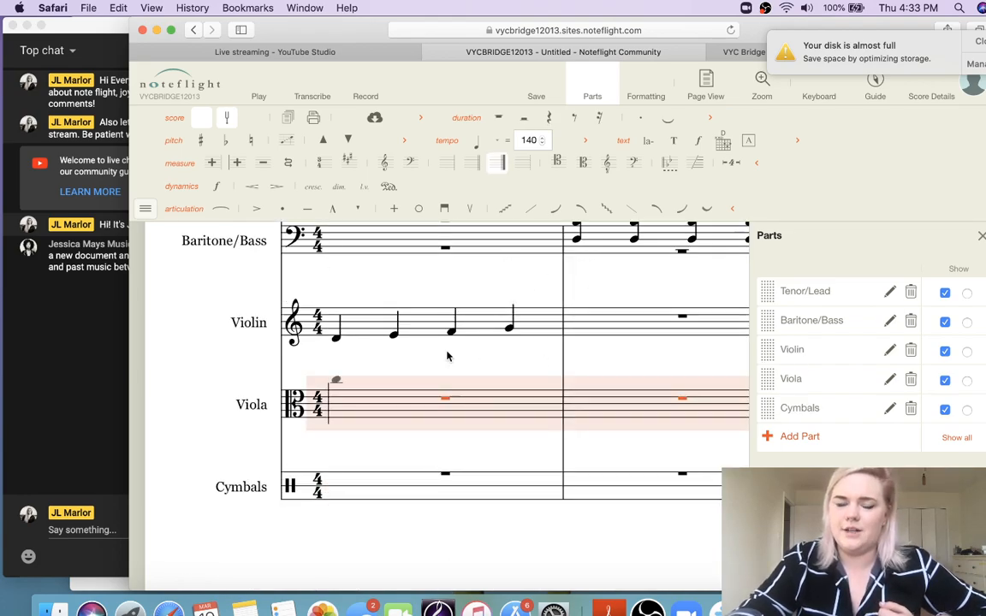
scroll(330, 462, "up", 5)
scroll(330, 465, "down", 5)
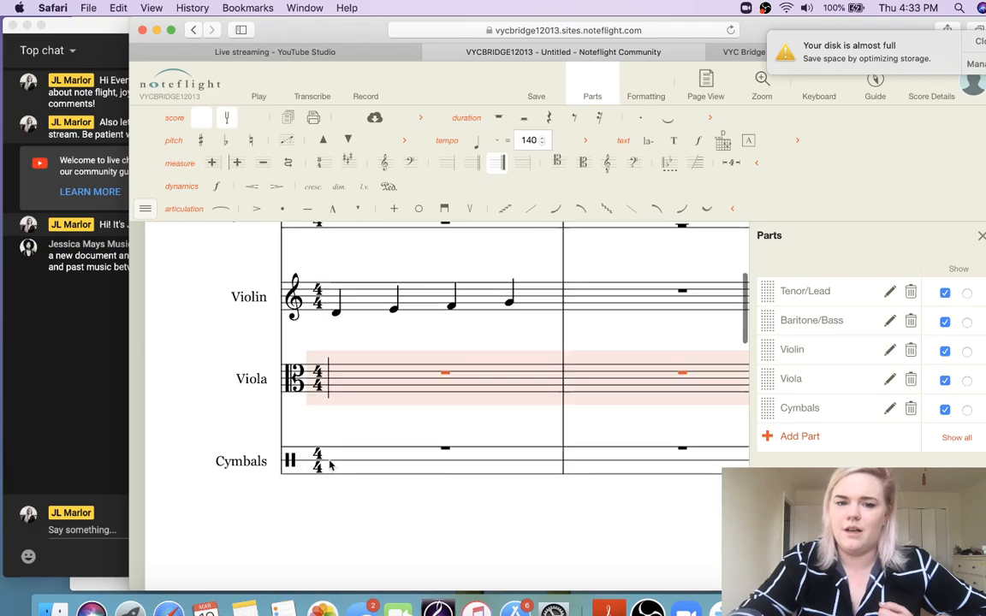
scroll(330, 464, "up", 2)
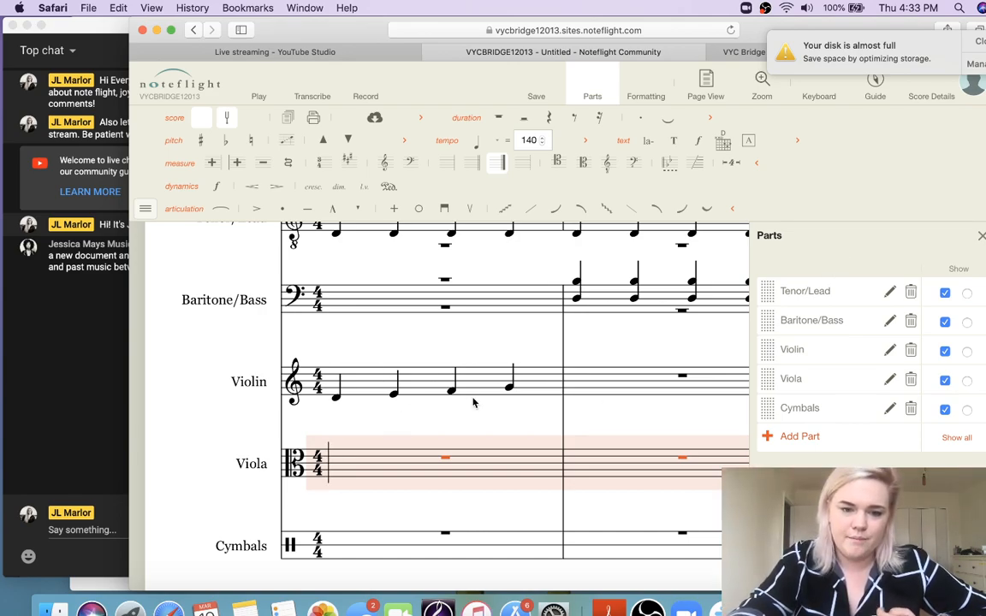
Copy all the Violin music from its first note through the final measure, and delete the Violin staff
scroll(473, 402, "down", 1)
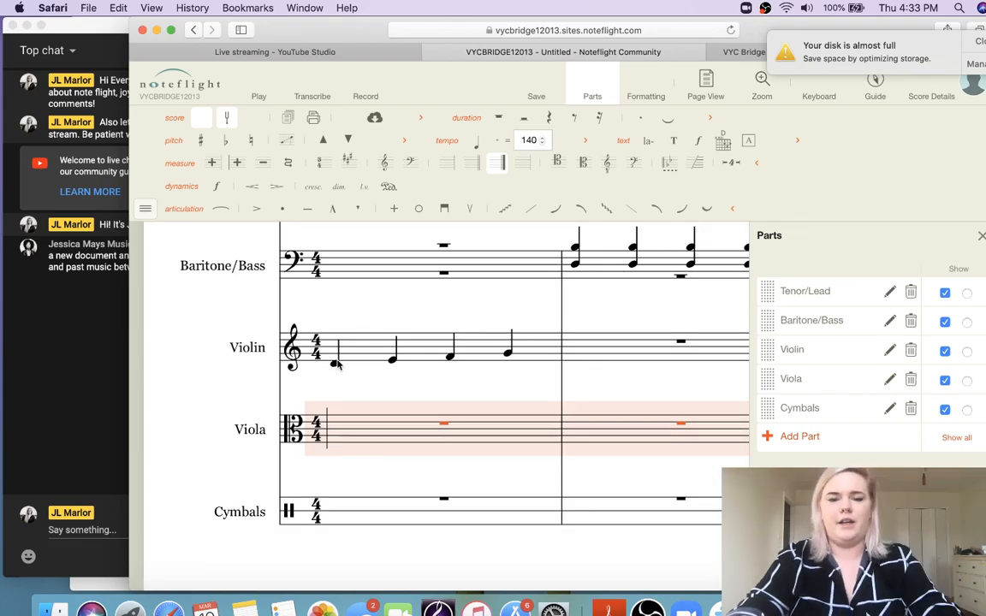
scroll(337, 363, "up", 3)
scroll(337, 364, "down", 1)
scroll(337, 364, "right", 1)
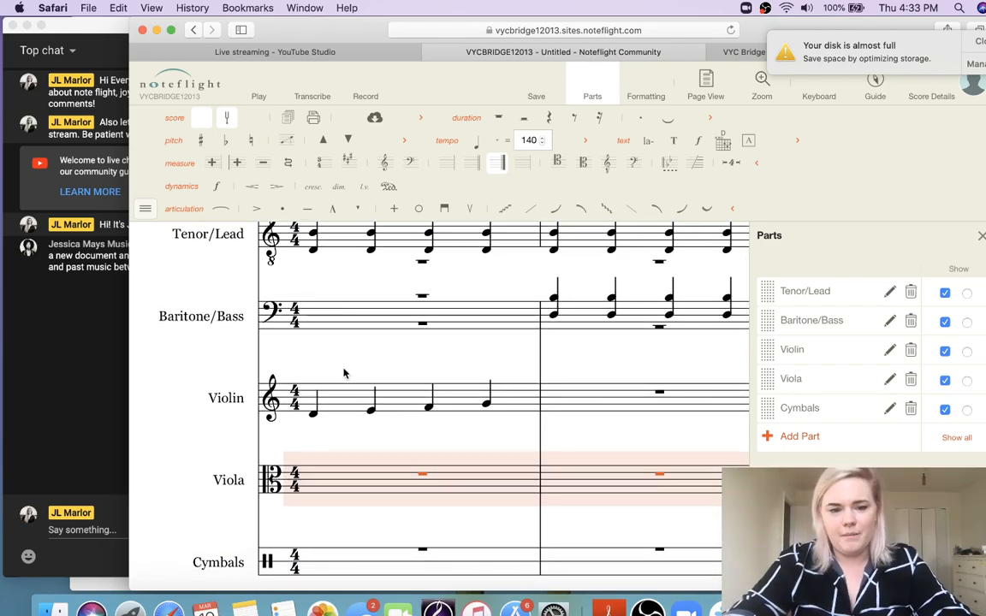
left_click(315, 417)
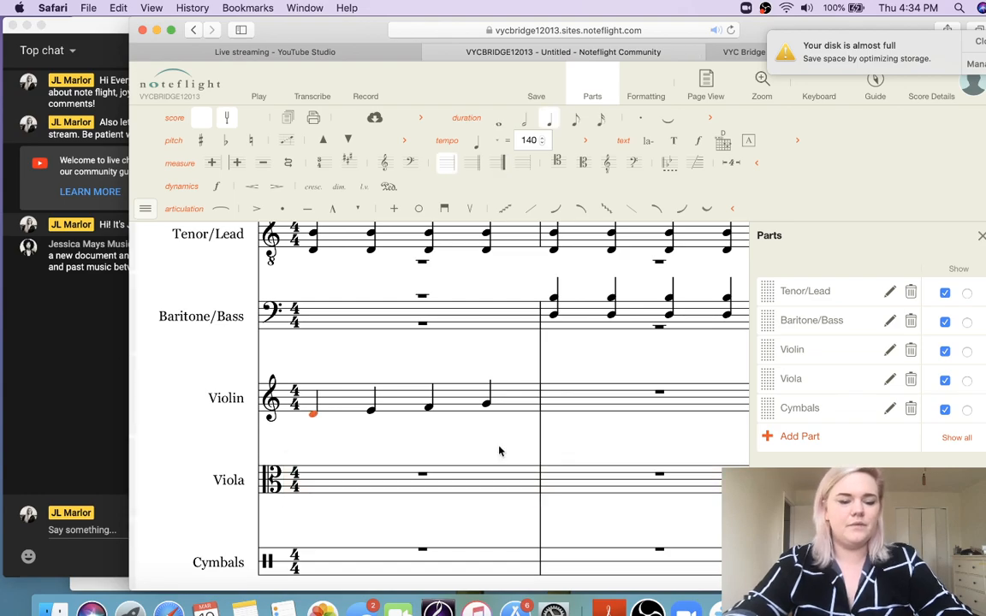
scroll(497, 471, "down", 2)
scroll(497, 479, "down", 3)
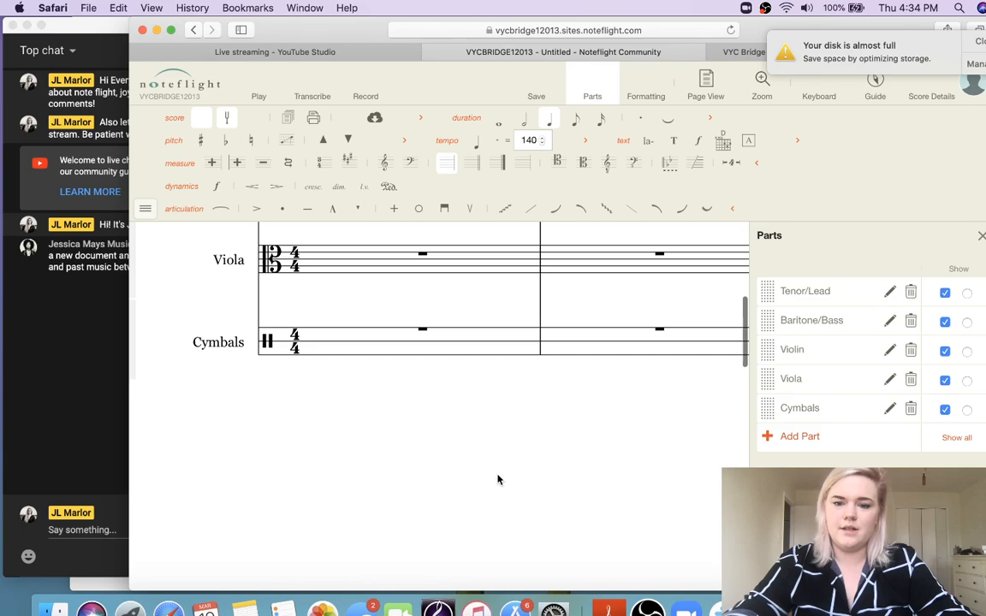
scroll(497, 479, "down", 5)
scroll(497, 479, "right", 5)
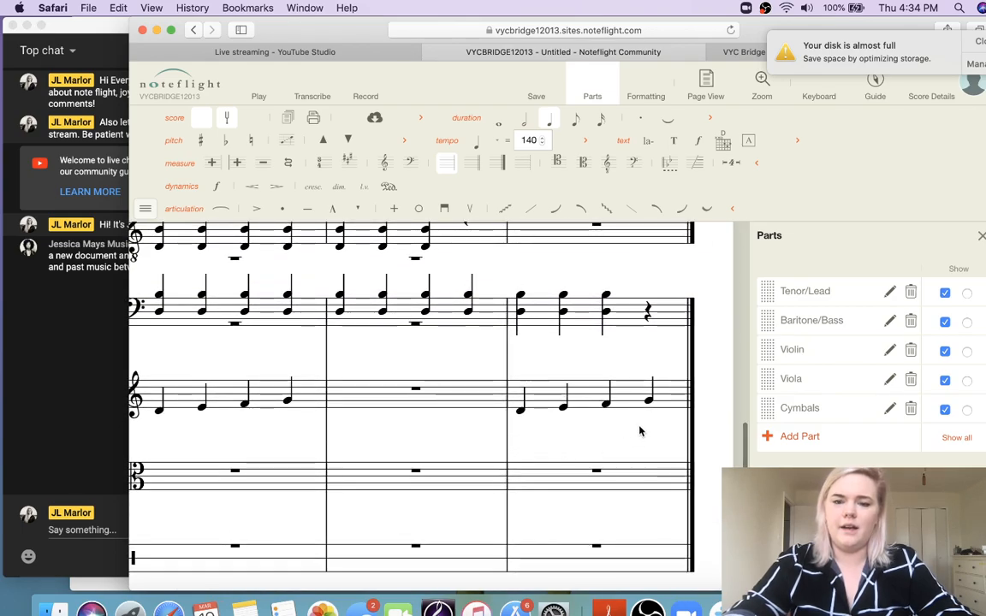
left_click(639, 428)
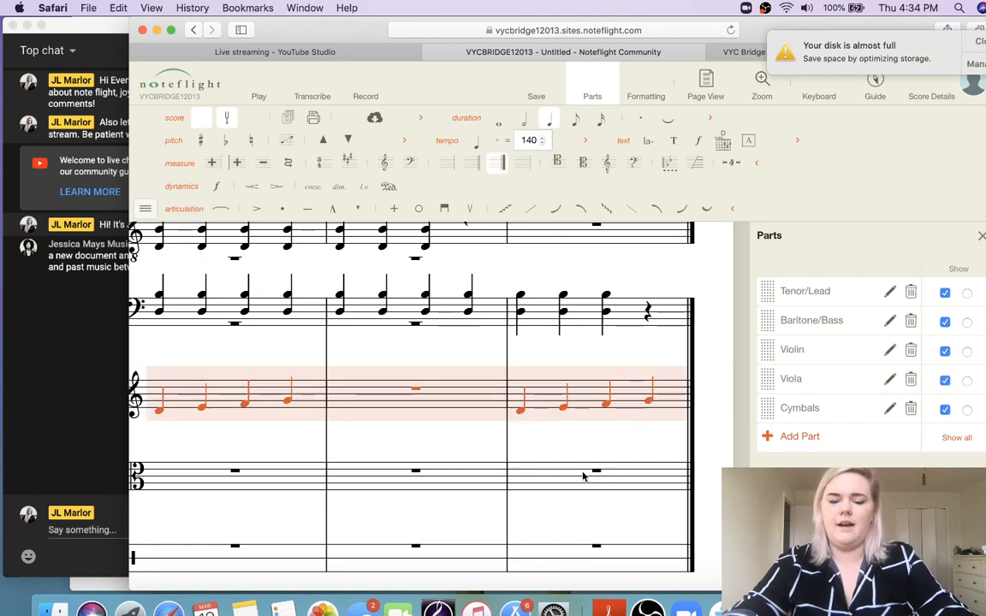
scroll(583, 473, "left", 10)
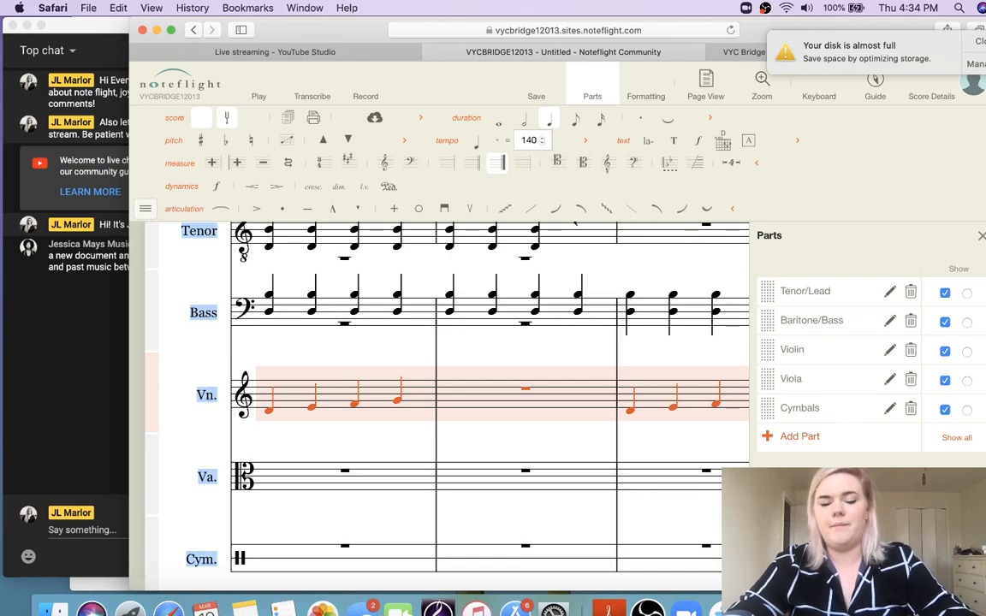
key("BackSpace")
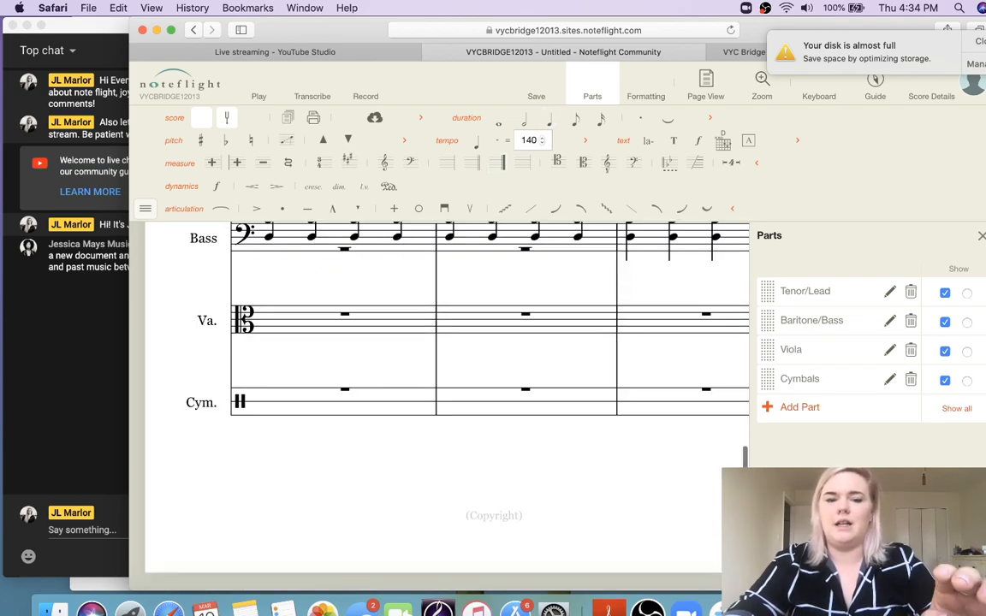
Paste the copied Violin music into the Viola staff starting at measure 1 and clear the selection
scroll(335, 463, "up", 5)
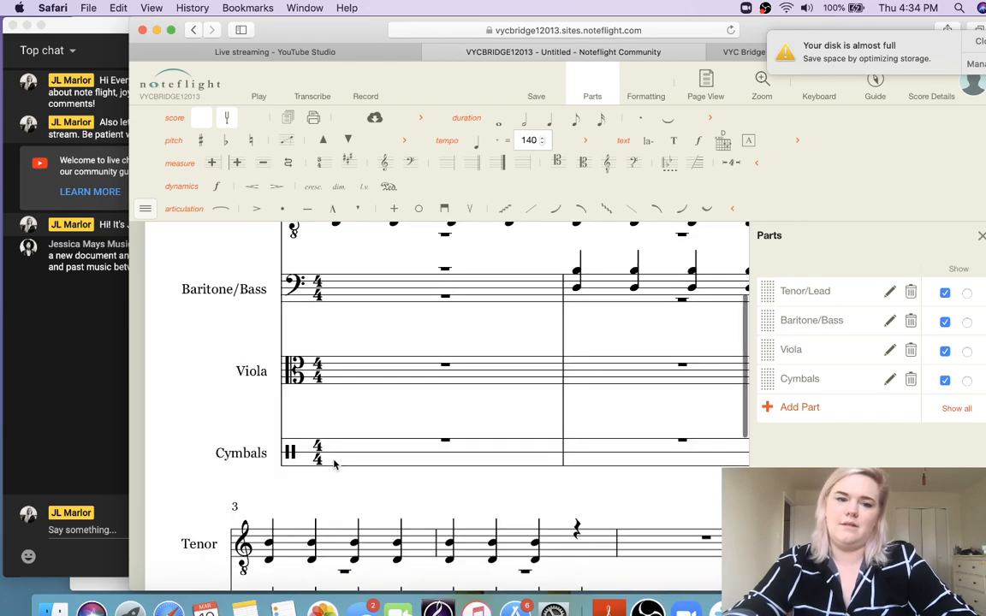
scroll(335, 464, "up", 2)
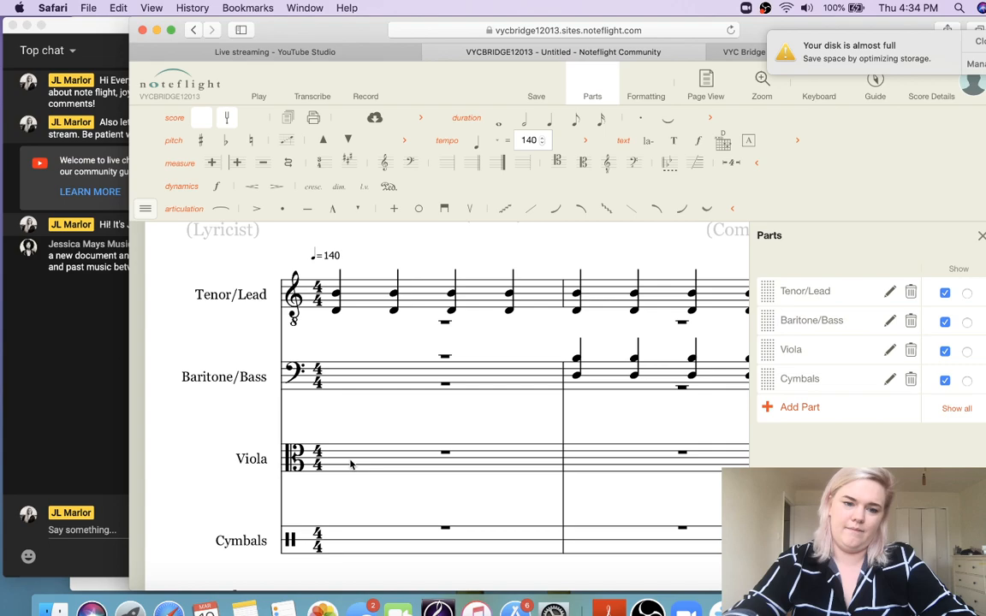
left_click(490, 456)
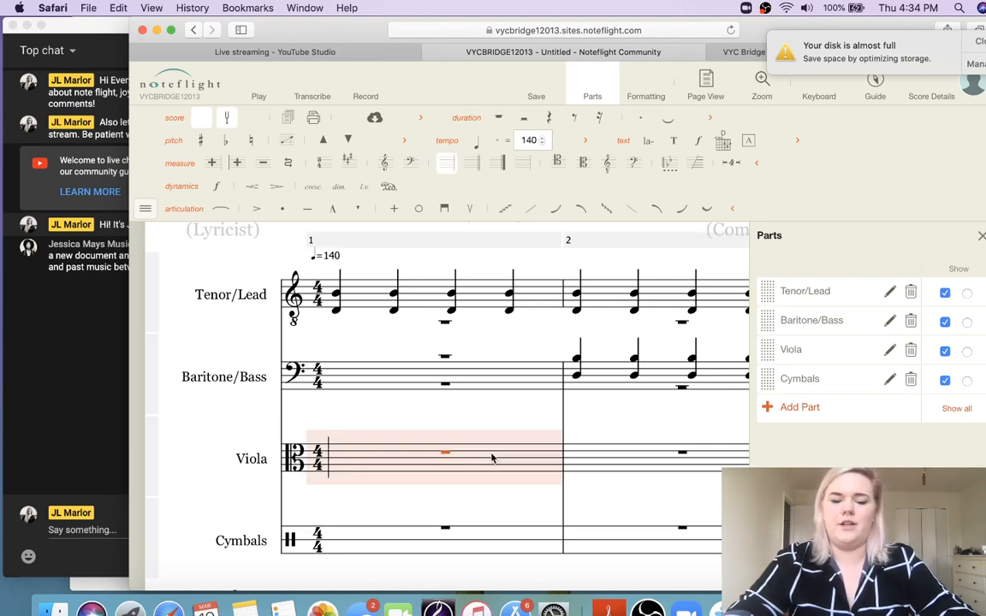
key("super+v")
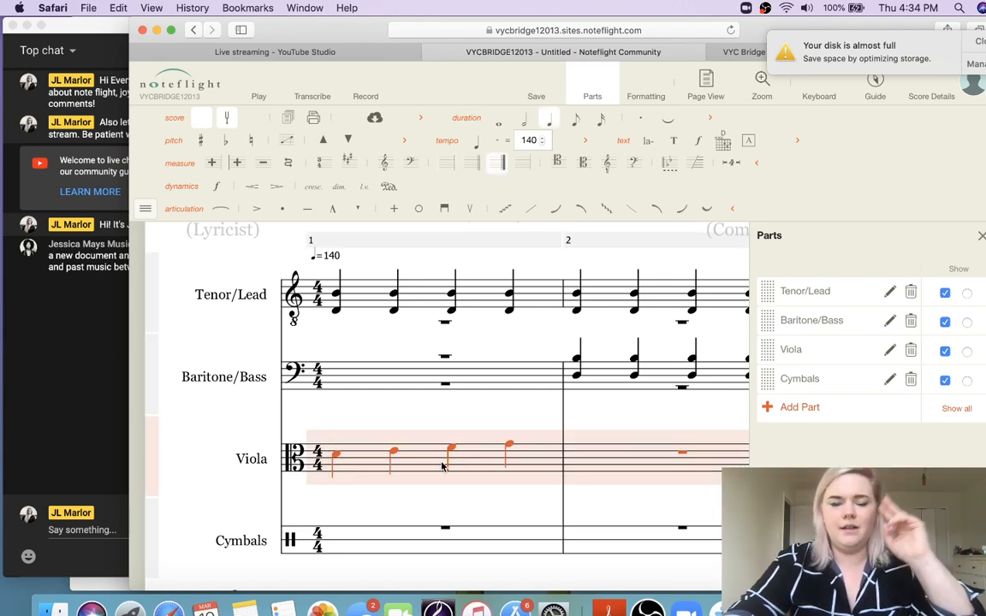
left_click(257, 243)
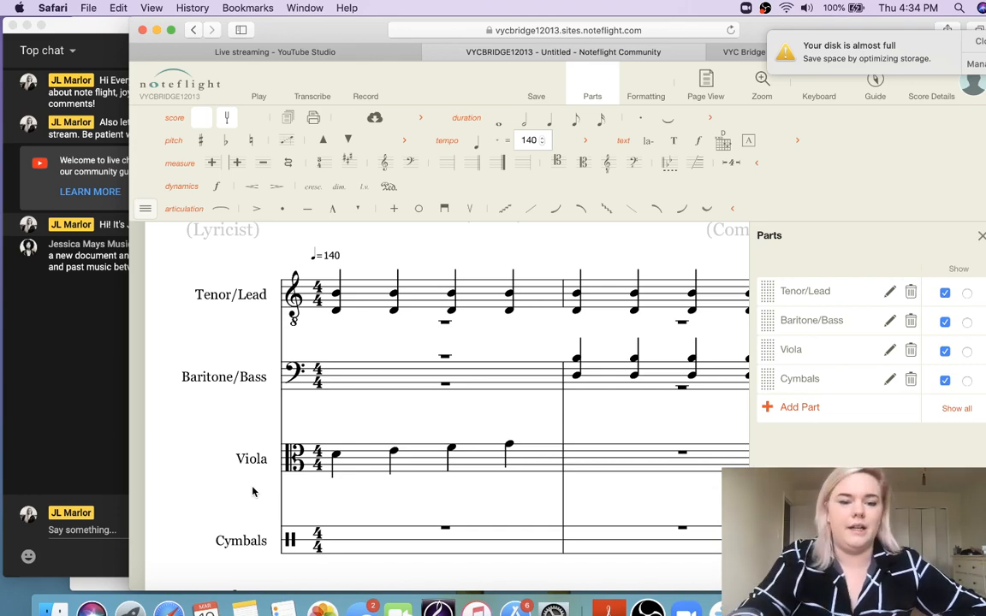
Open the Viola staff label for editing, then check the live stream page in YouTube Studio and return to the Noteflight score
double_click(248, 459)
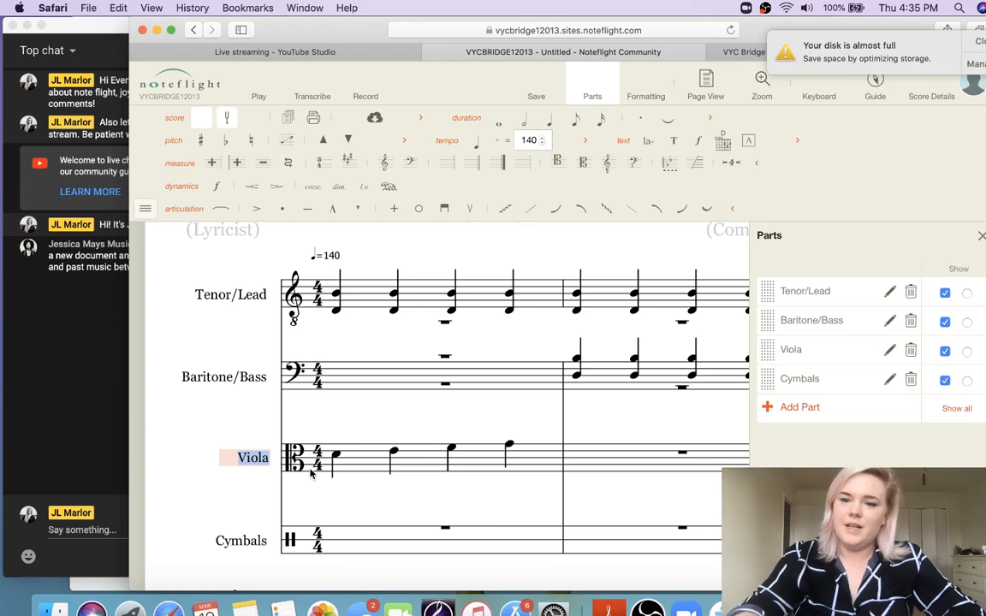
scroll(313, 474, "right", 3)
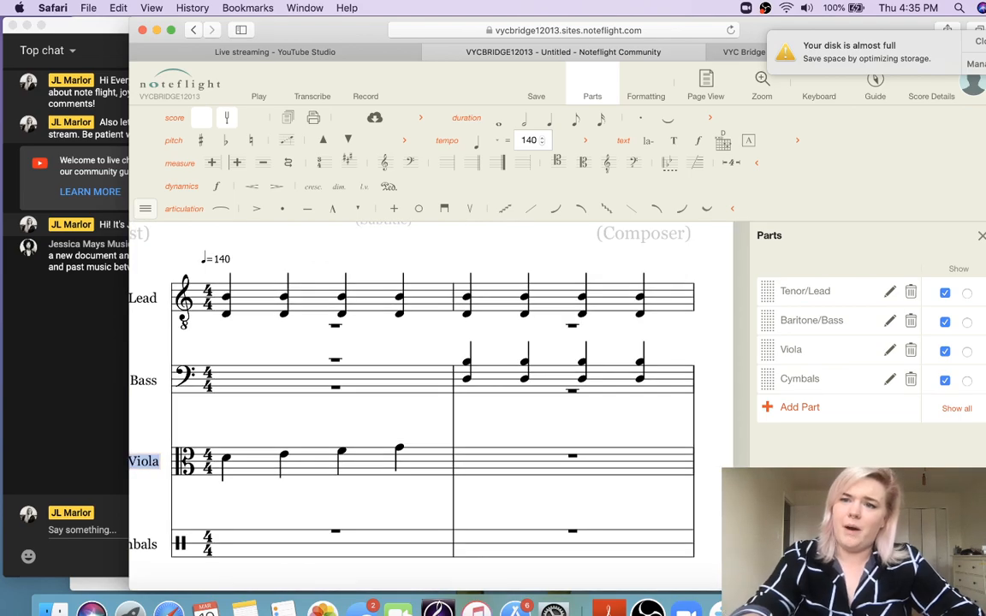
left_click(350, 59)
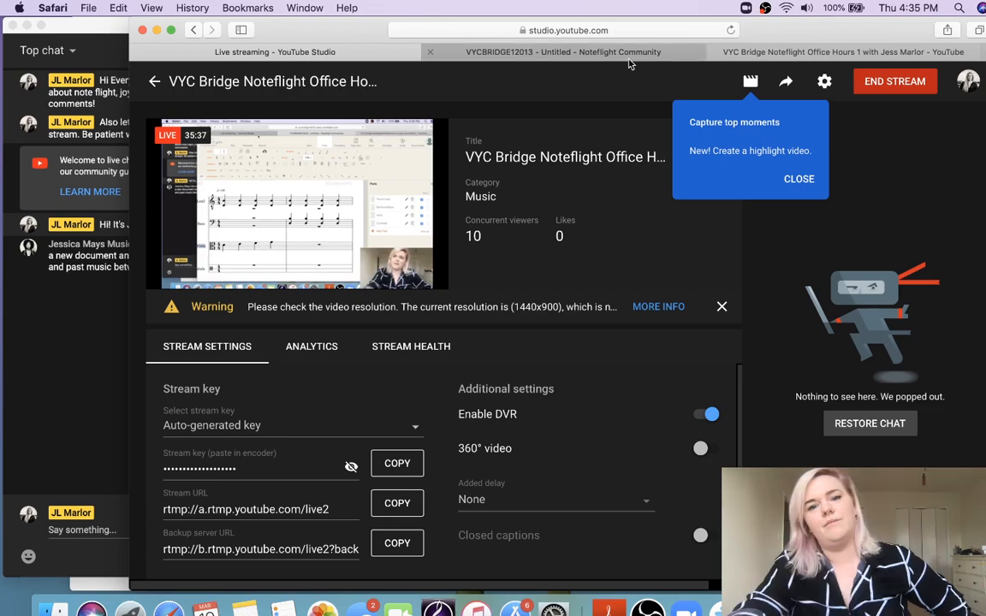
left_click(563, 52)
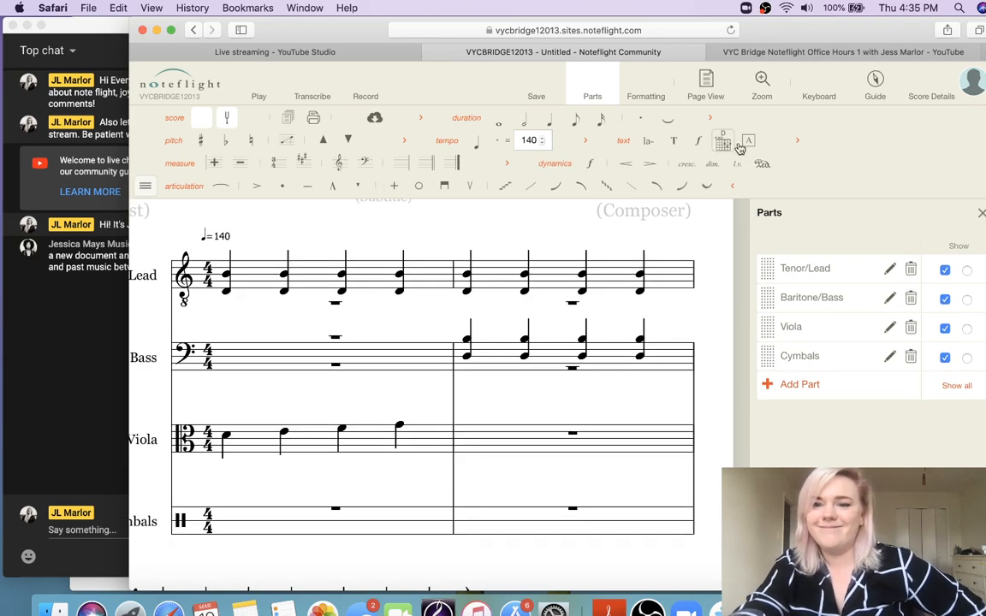
Add the layout tool group to the displayed notation palettes
left_click(145, 188)
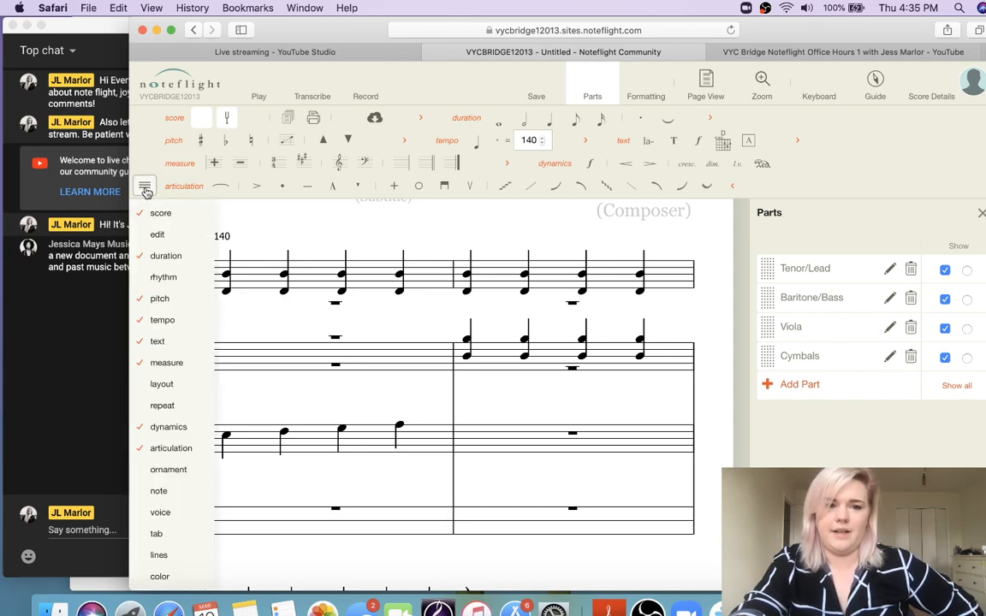
mouse_move(163, 490)
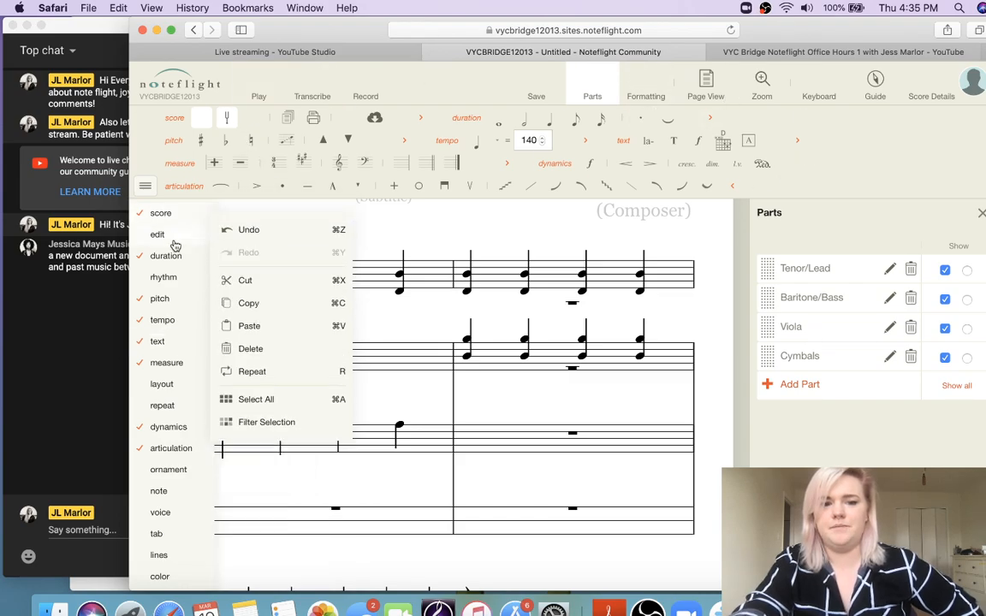
mouse_move(178, 390)
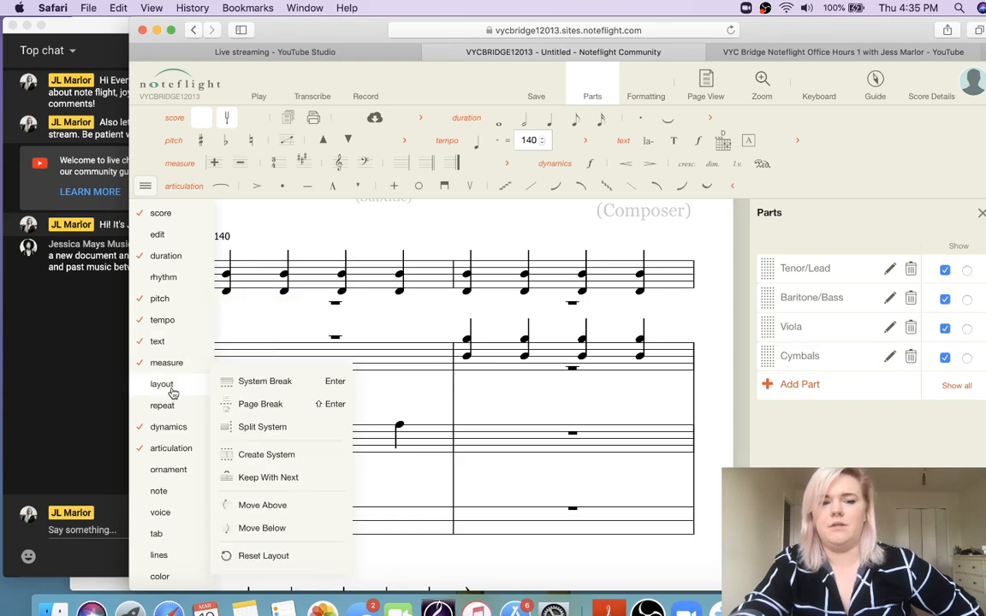
left_click(177, 390)
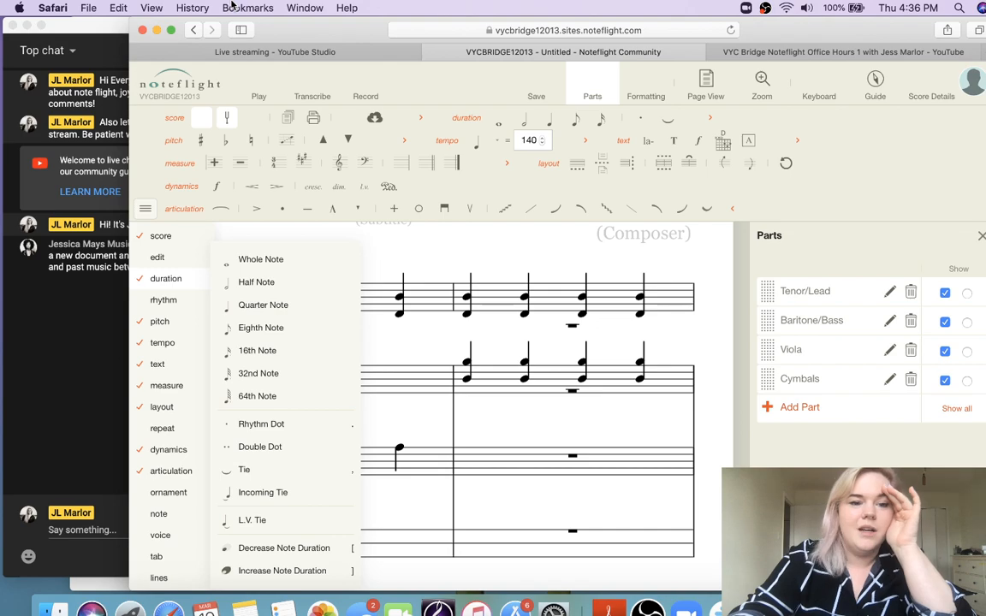
Examine the options in the voice, lines and color tool groups
mouse_move(164, 435)
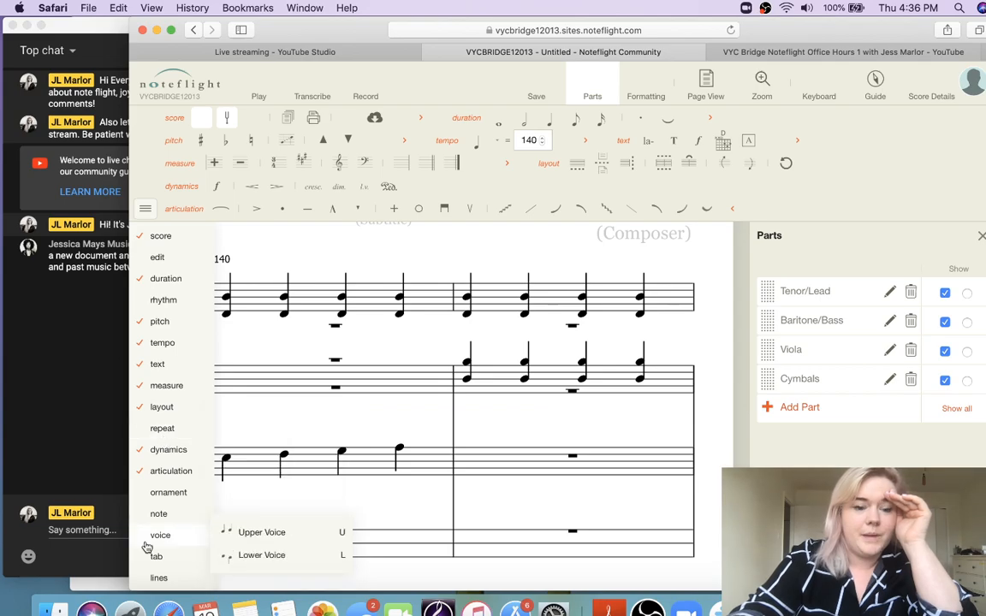
scroll(156, 545, "down", 3)
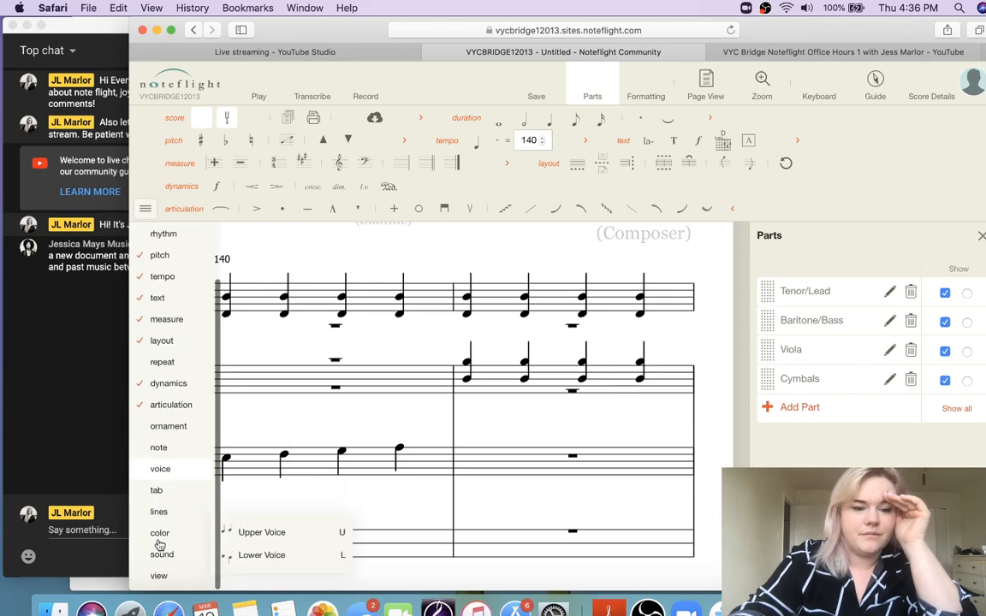
left_click(161, 533)
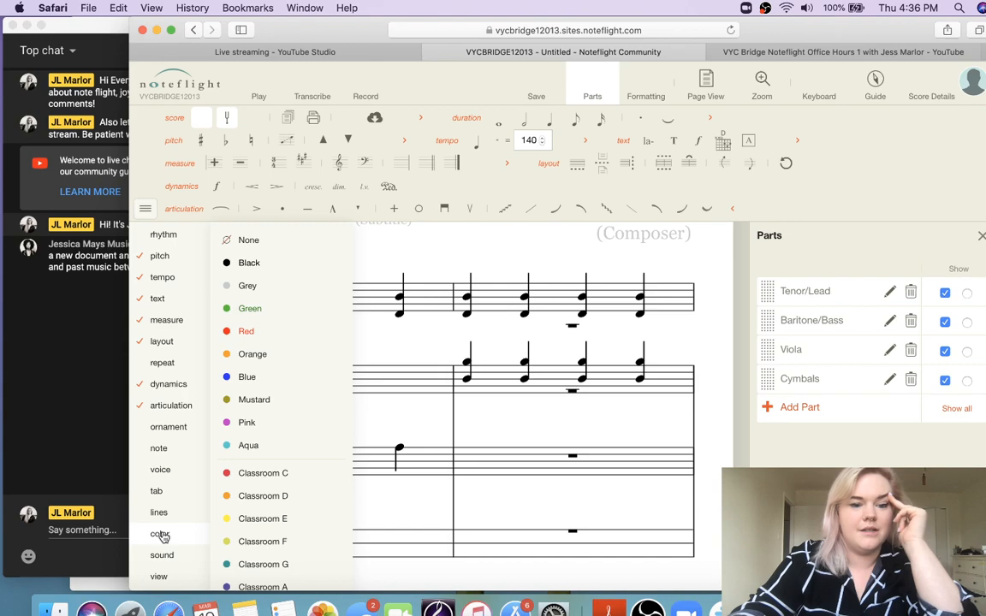
left_click(159, 511)
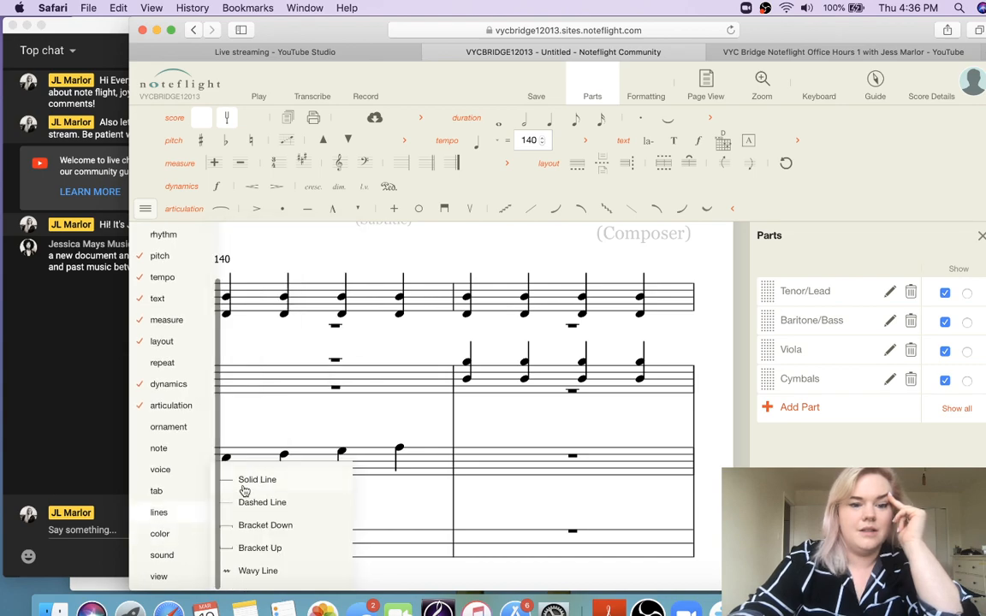
left_click(161, 533)
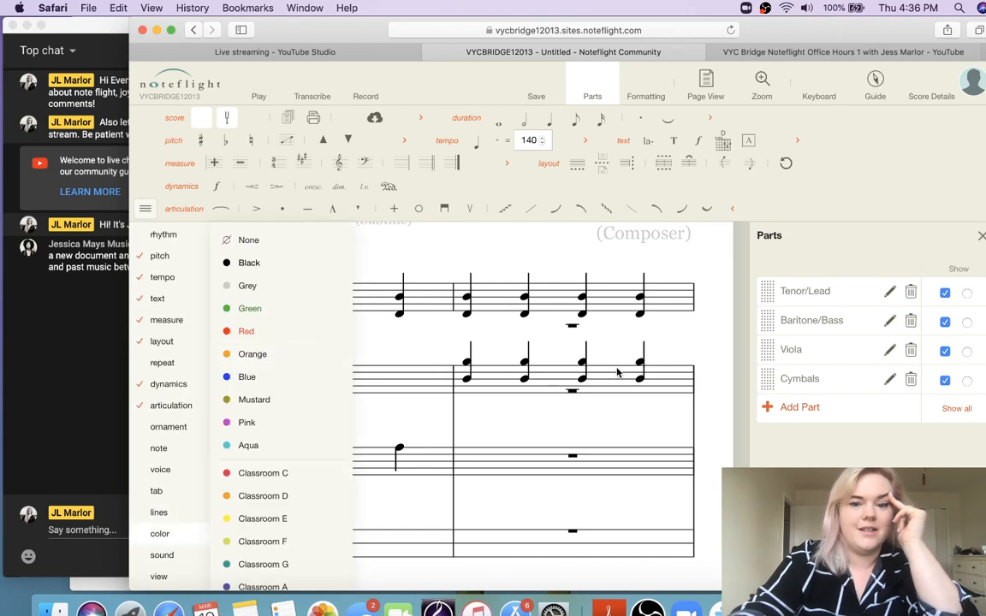
Color the measure 2 notes of the Tenor/Lead staff pink and clear the selection
left_click(511, 323)
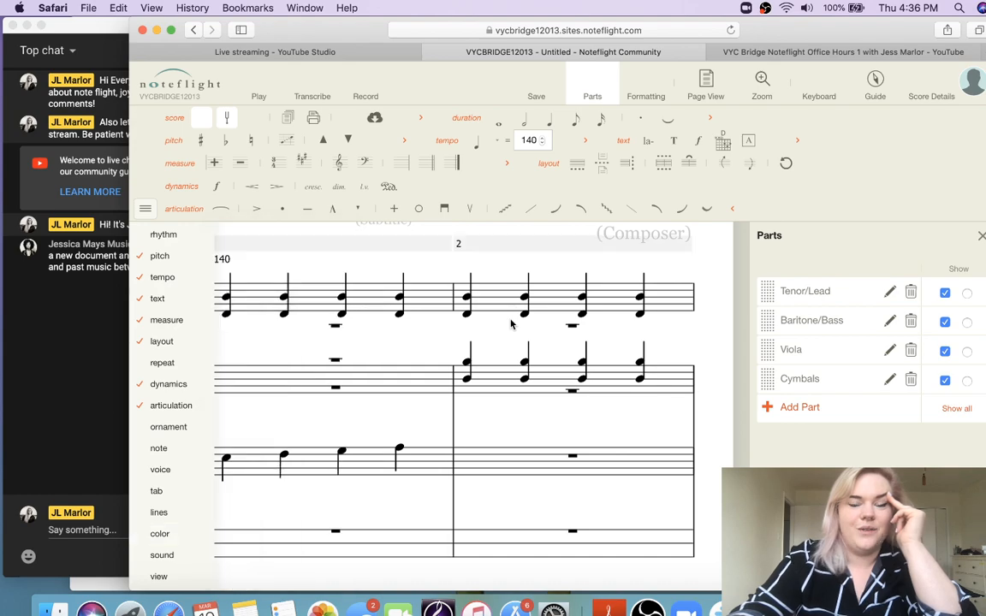
left_click(467, 298)
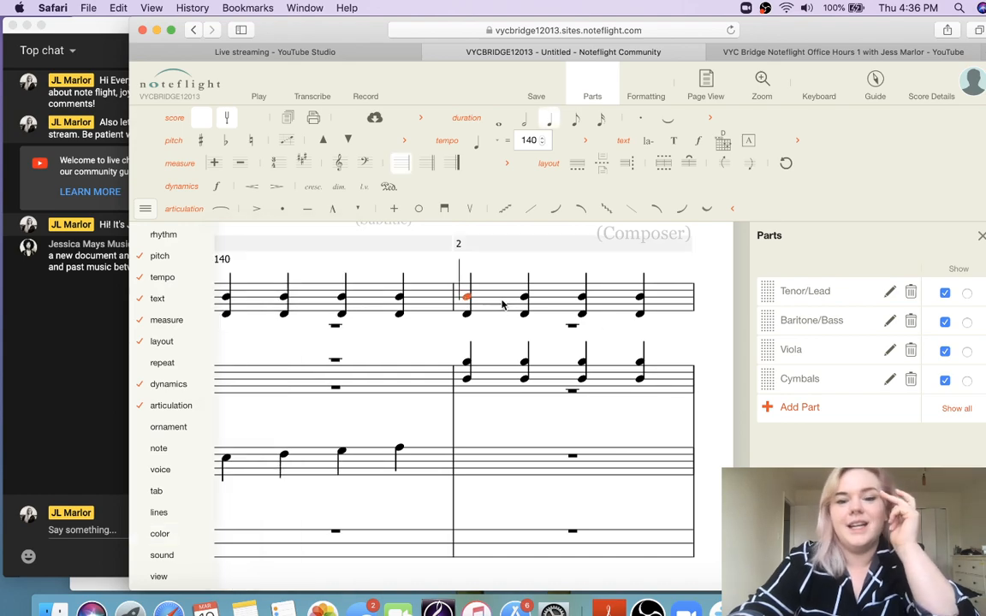
left_click(641, 319, "shift")
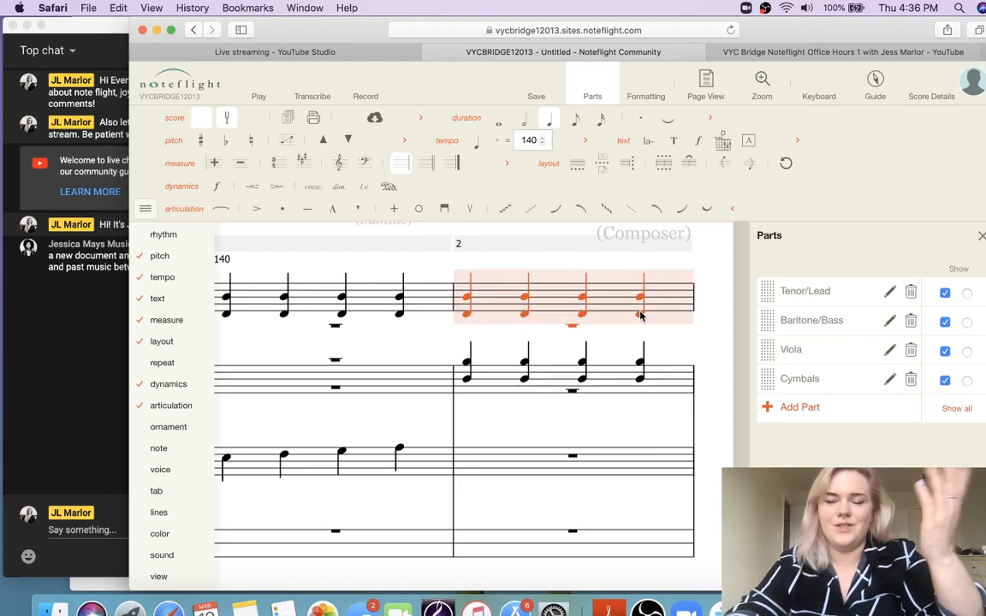
mouse_move(176, 545)
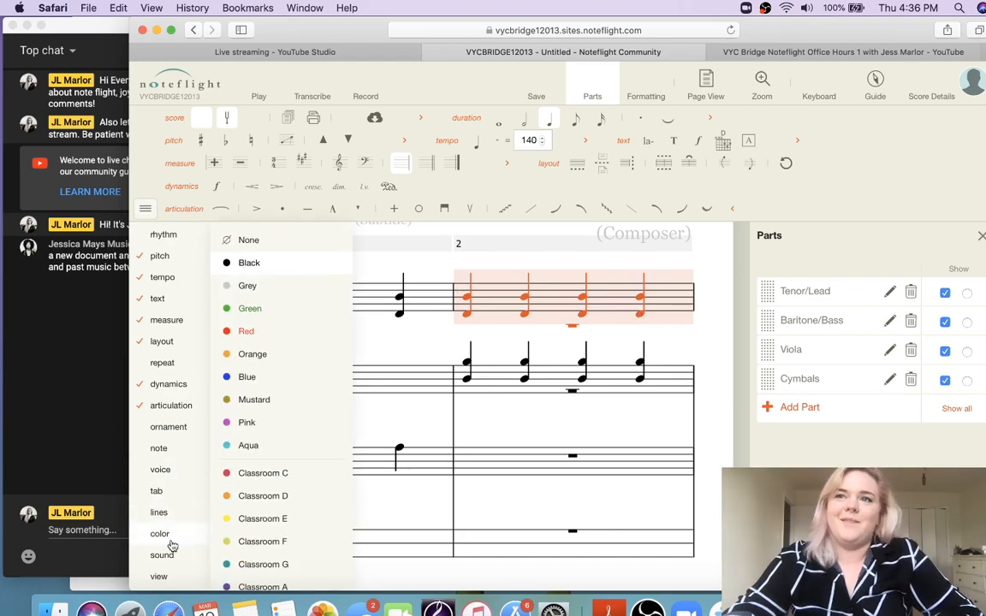
left_click(273, 433)
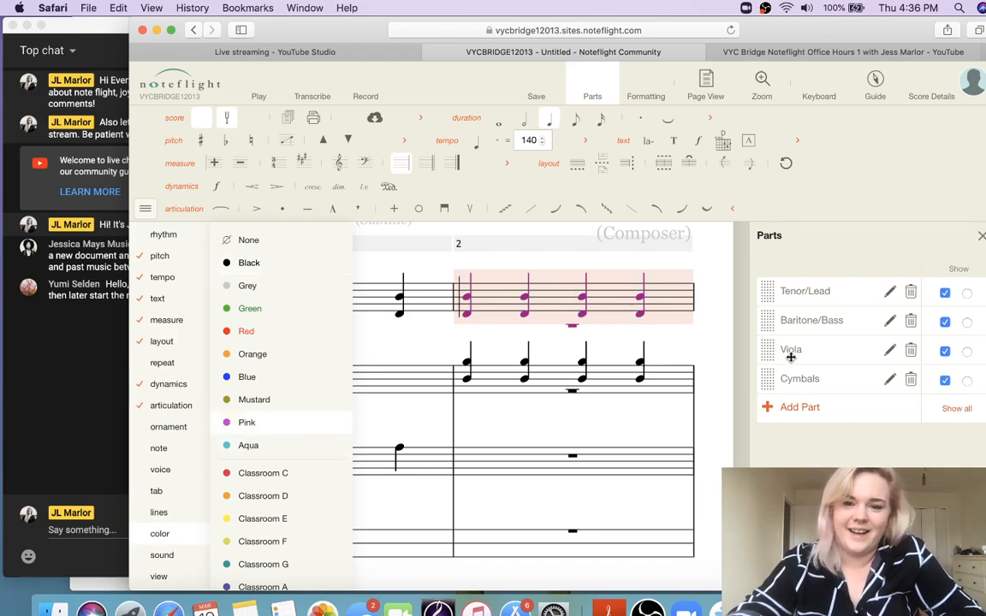
left_click(689, 321)
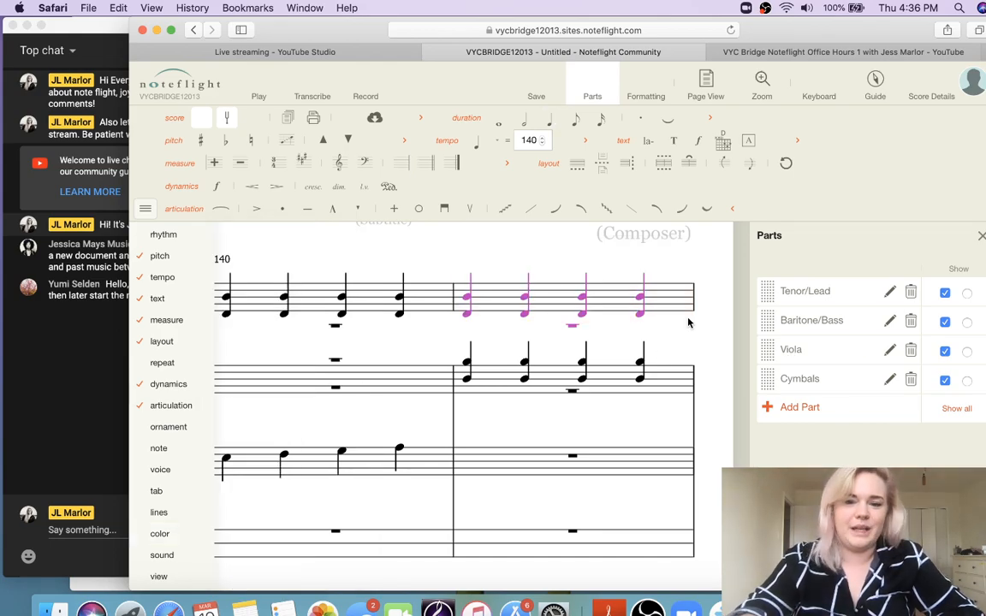
Read the new question in the live chat, then look through the notation tool groups in the score for measure-numbering options
left_click(109, 348)
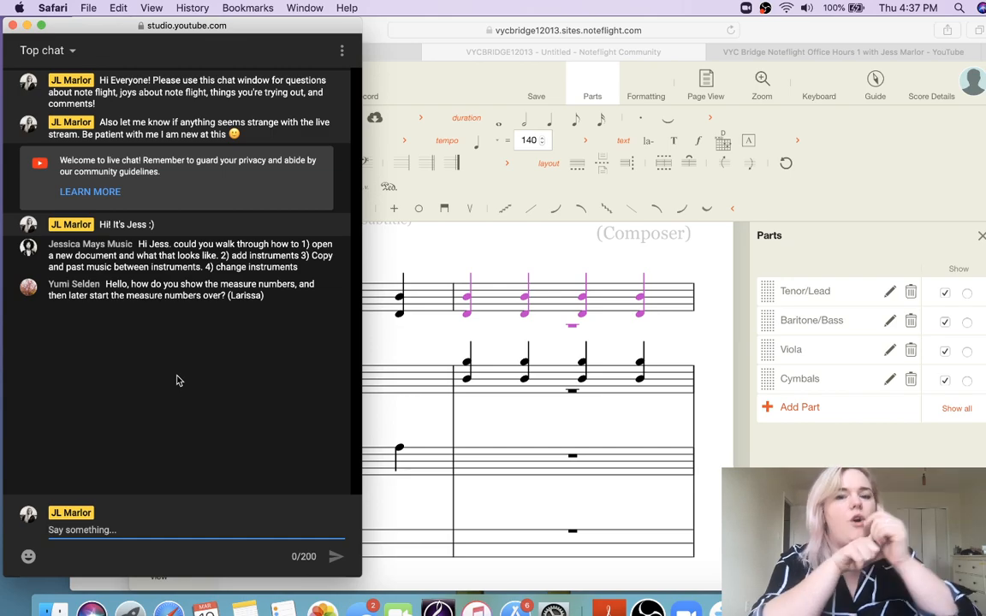
left_click(496, 260)
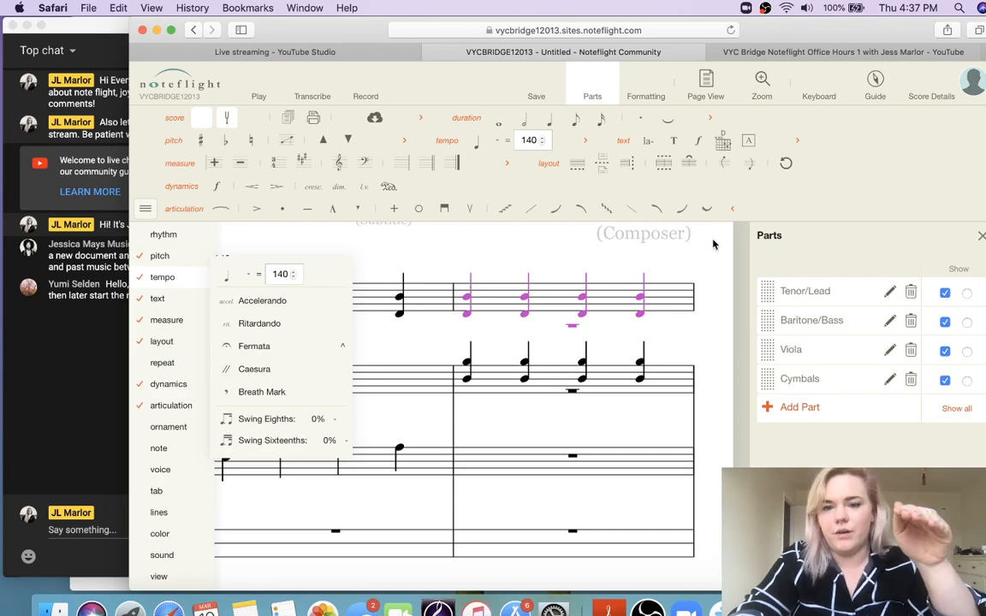
scroll(422, 325, "left", 5)
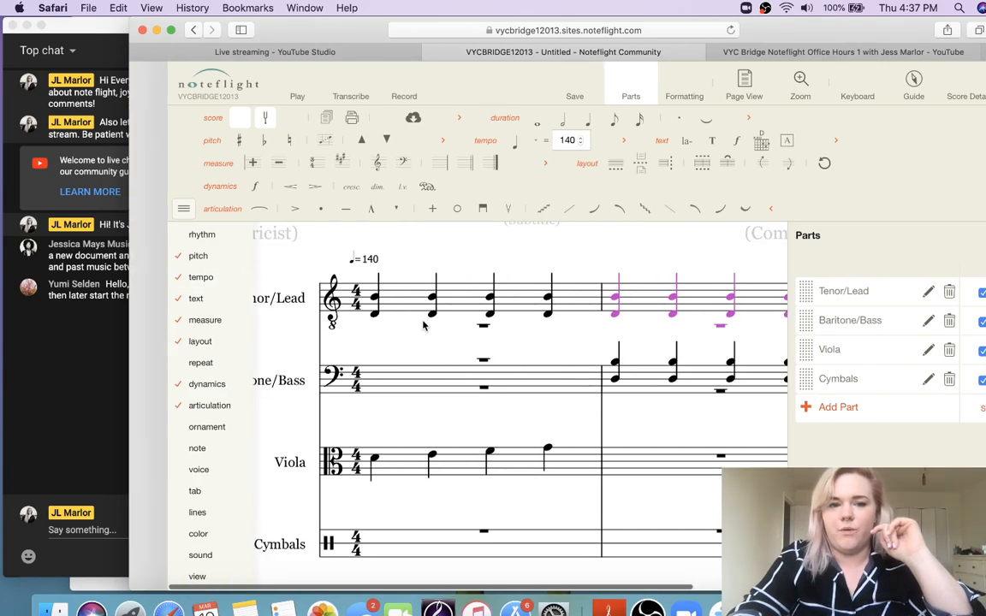
scroll(422, 325, "up", 3)
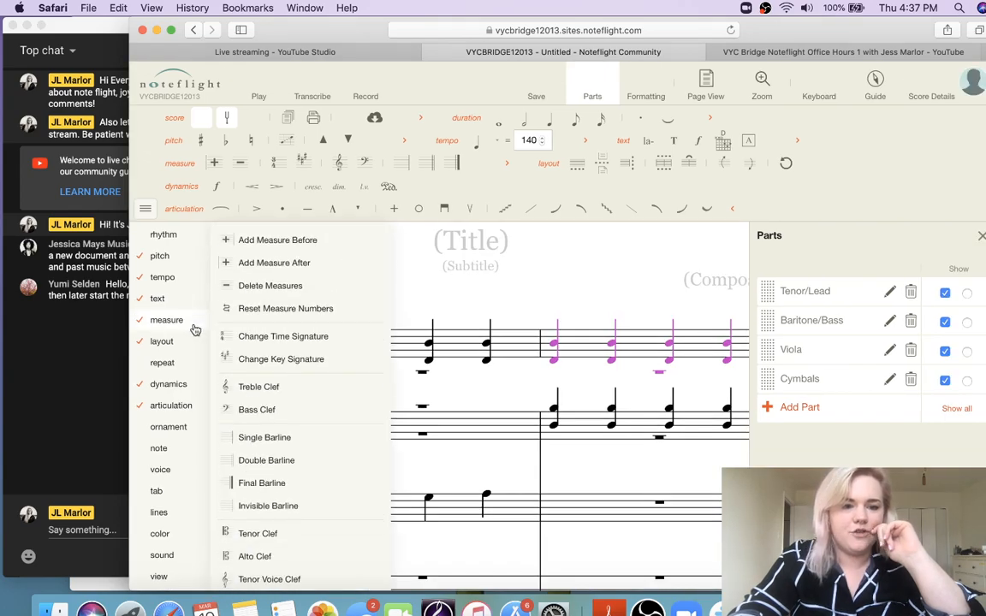
mouse_move(179, 402)
mouse_move(169, 365)
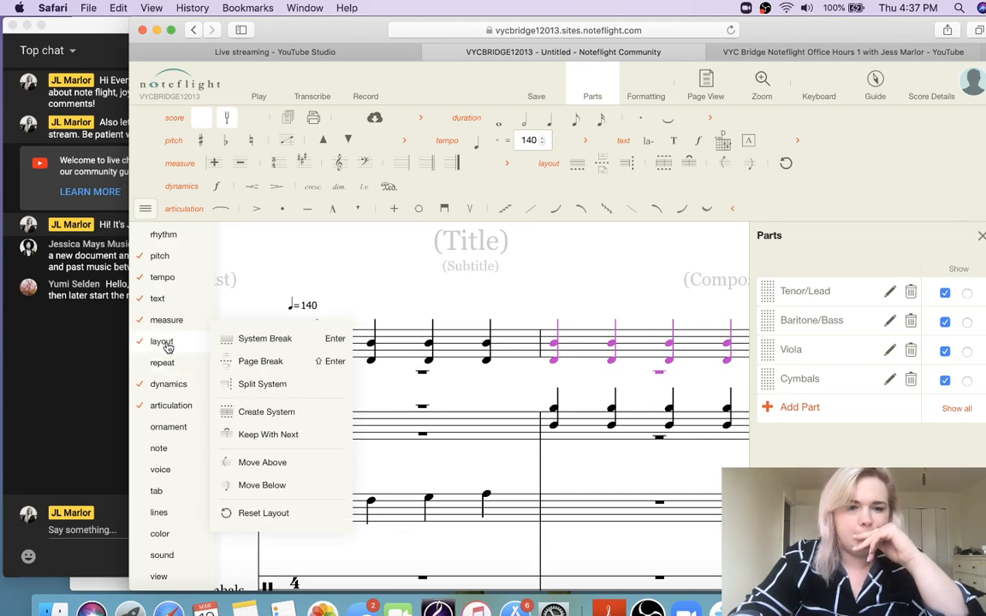
mouse_move(168, 328)
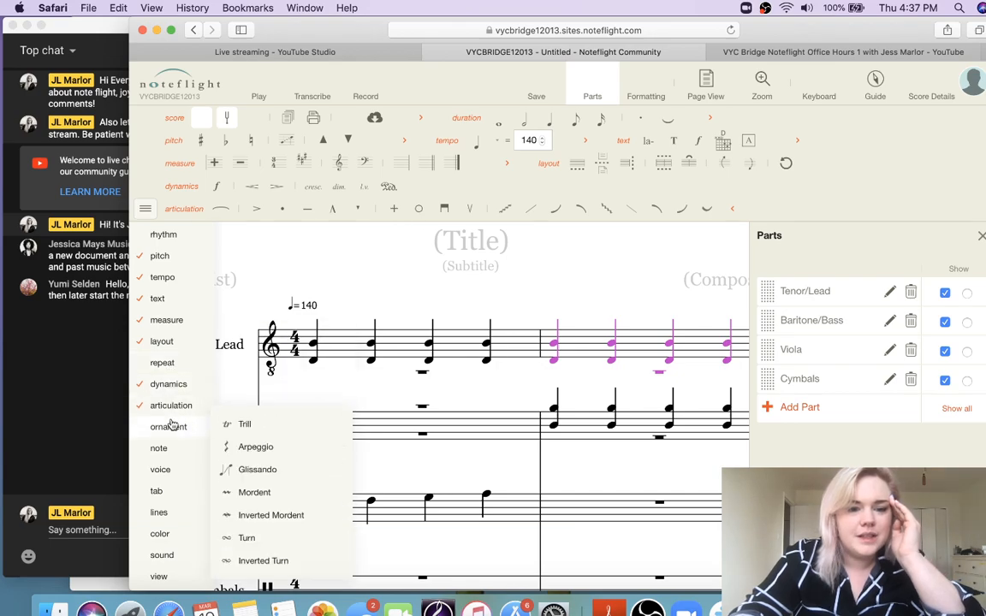
mouse_move(171, 450)
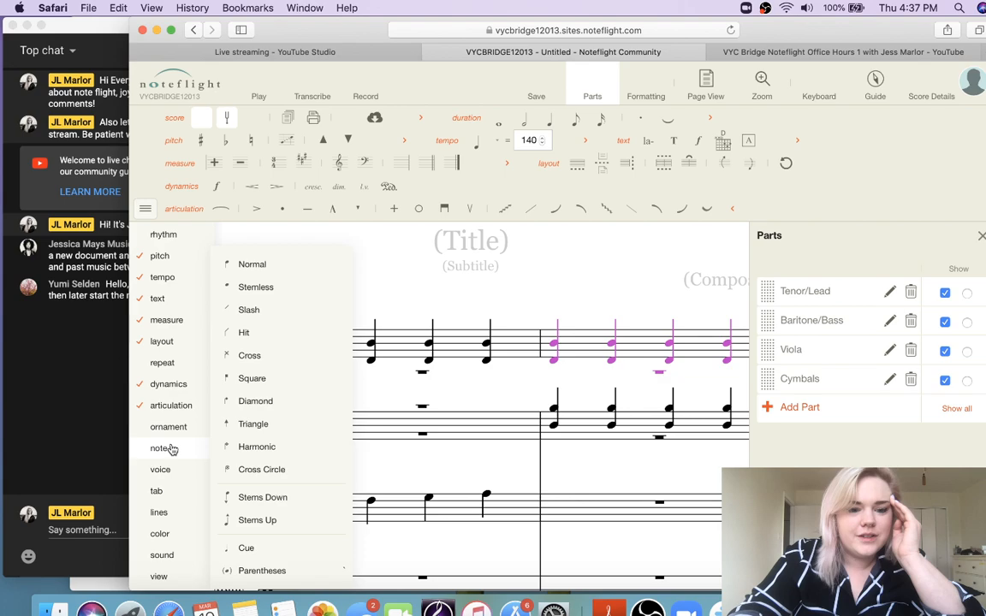
mouse_move(166, 510)
mouse_move(164, 532)
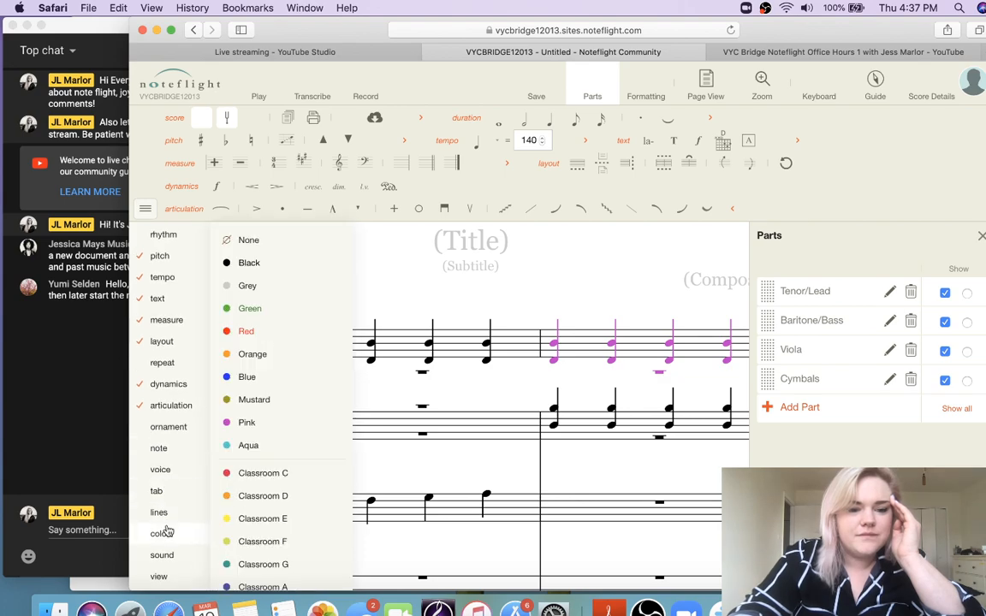
mouse_move(159, 575)
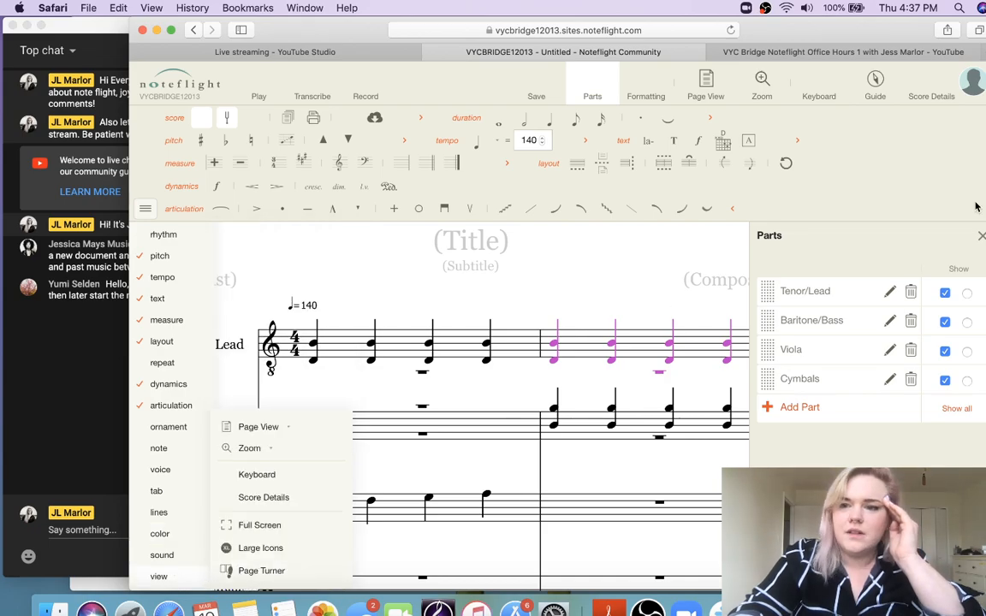
Close the list of parts and expand the score's browser window to full screen
left_click(981, 236)
scroll(363, 451, "down", 3)
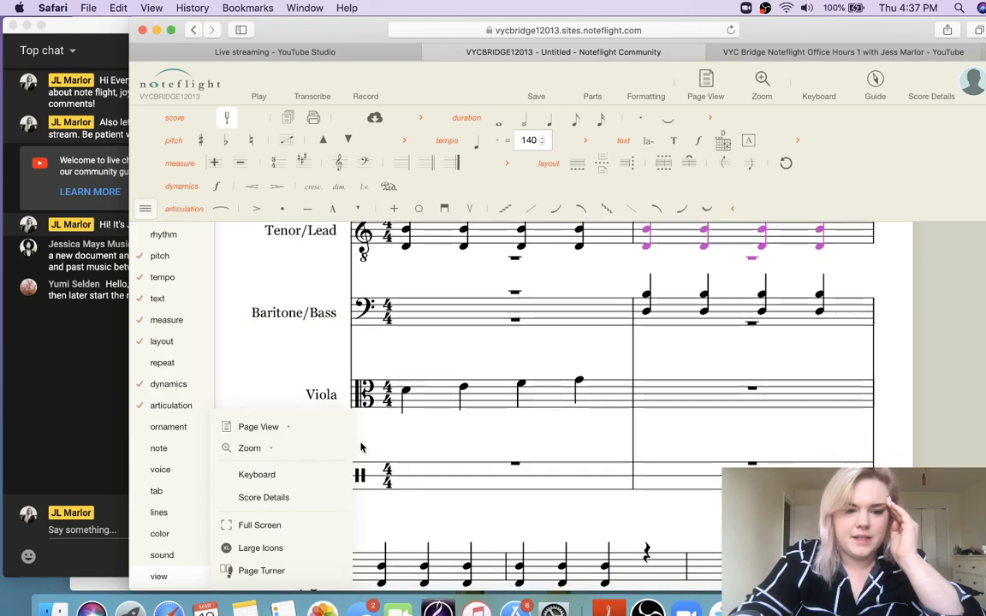
left_click(170, 30)
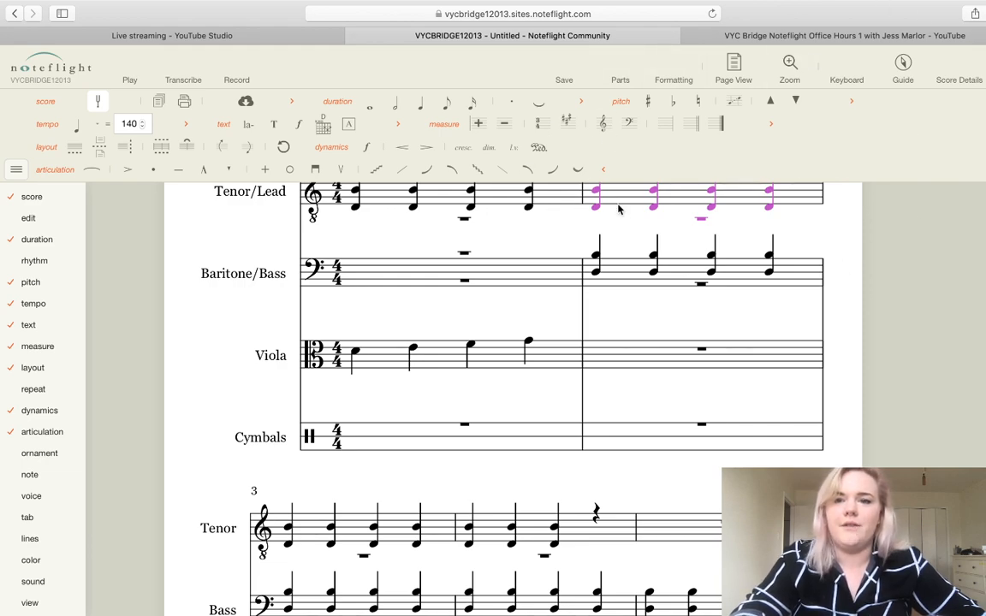
Turn on bar numbers above every measure in the Full Score formatting and check the numbering through the score
left_click(674, 83)
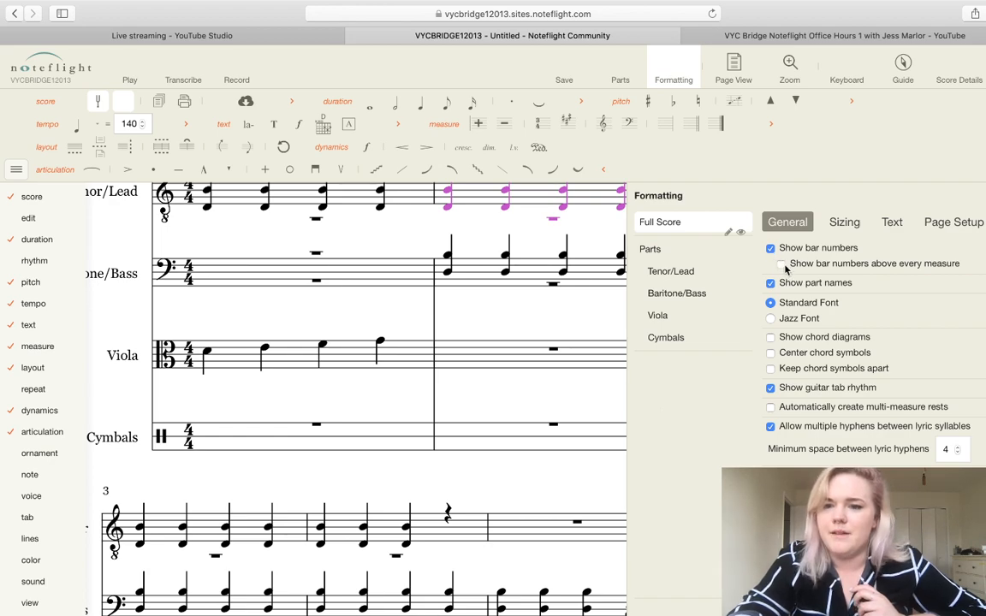
scroll(203, 406, "up", 2)
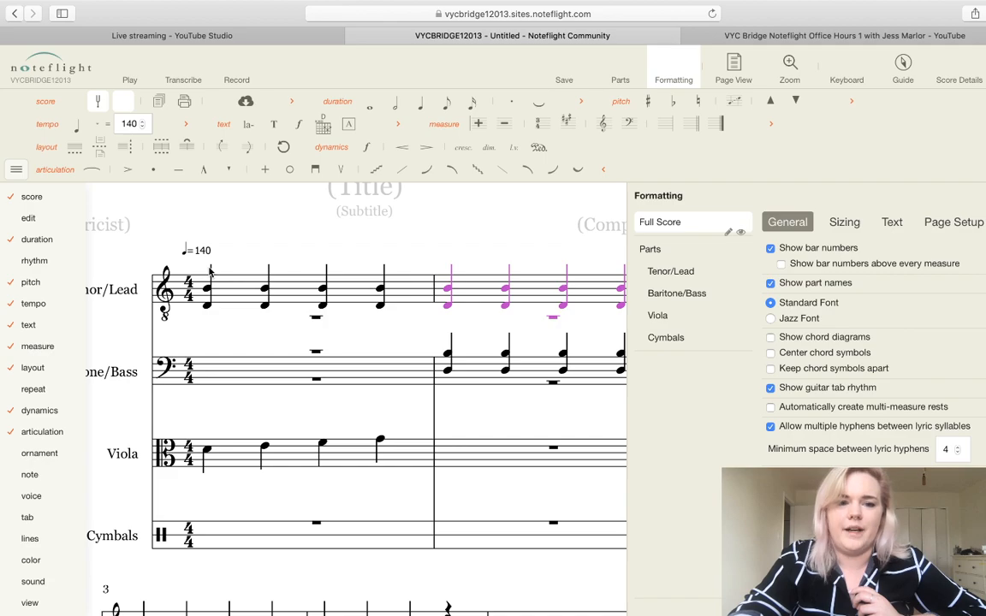
scroll(211, 272, "down", 5)
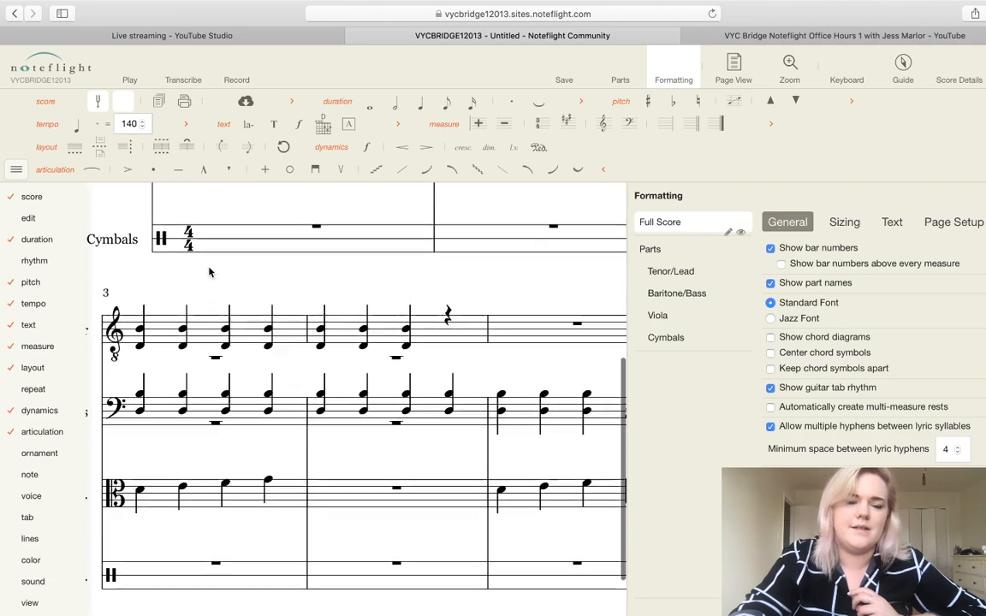
mouse_move(40, 454)
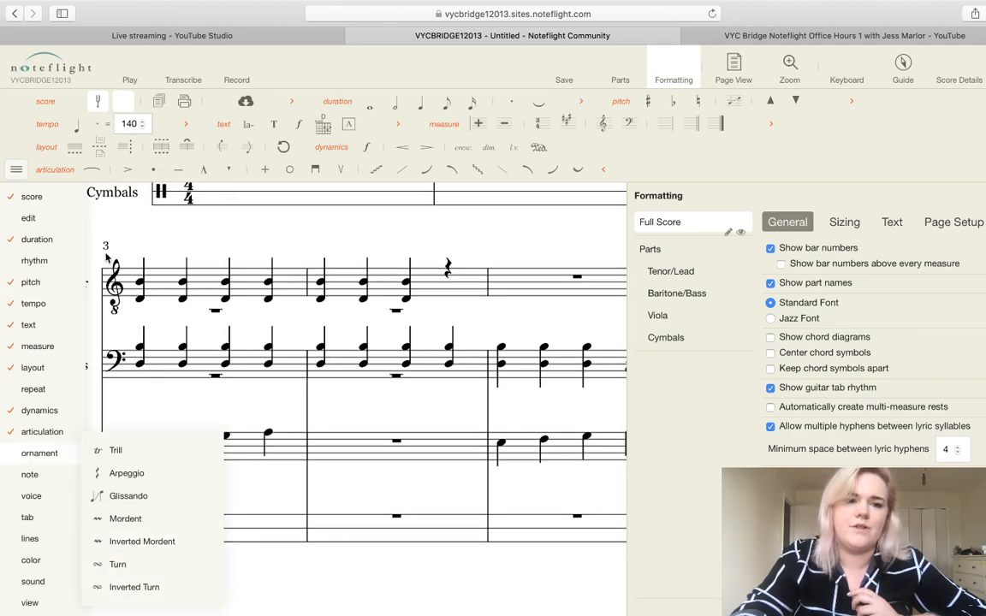
scroll(355, 511, "down", 2)
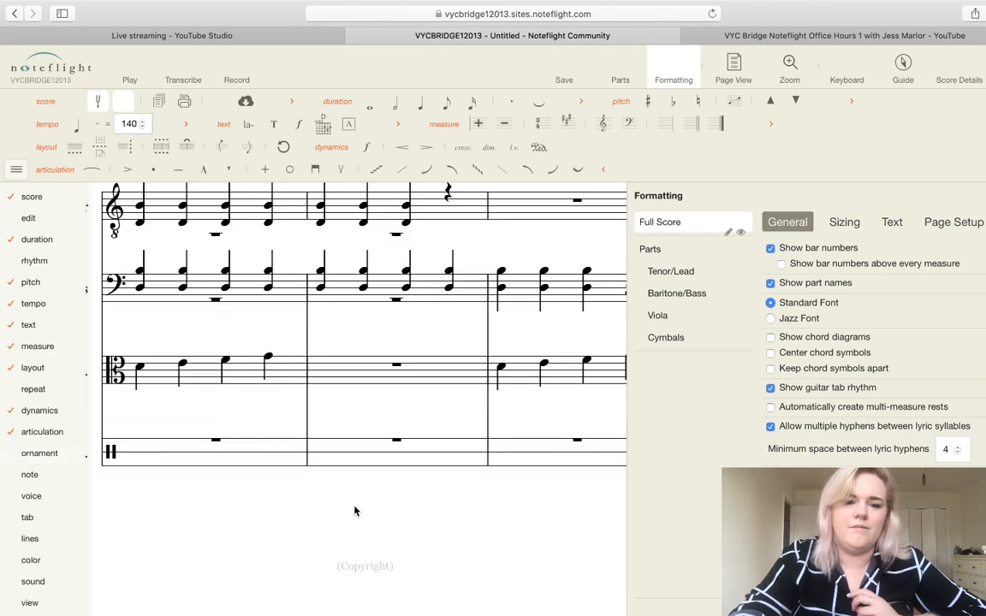
scroll(355, 511, "up", 6)
scroll(355, 511, "up", 5)
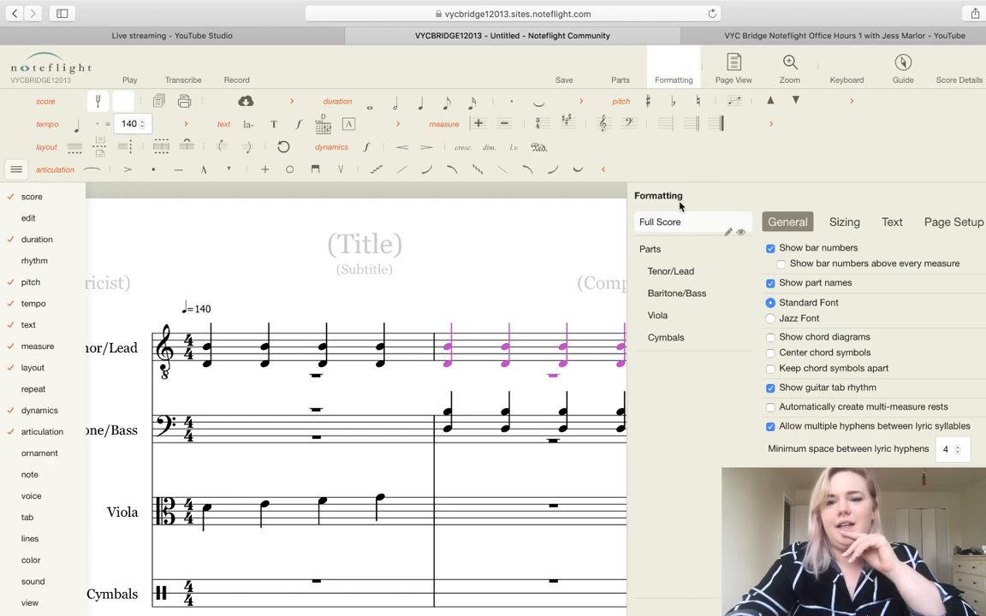
left_click(781, 265)
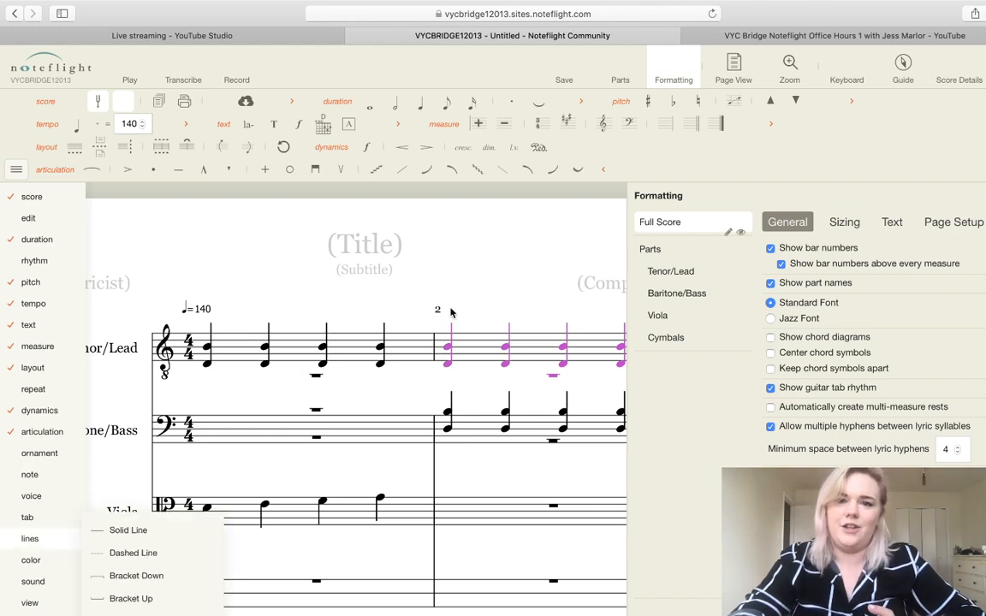
scroll(474, 397, "down", 7)
scroll(473, 397, "up", 5)
scroll(472, 399, "up", 3)
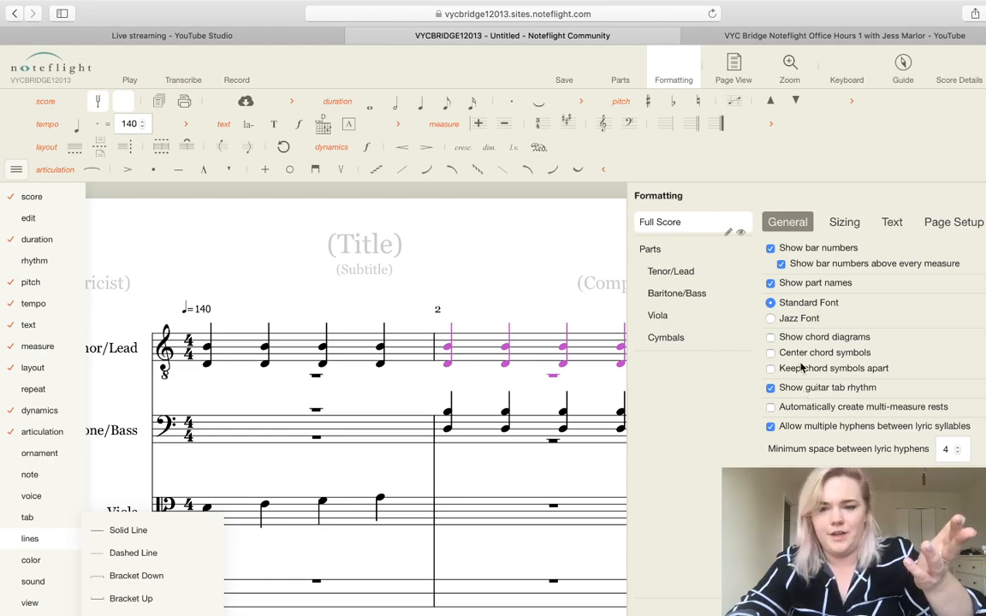
Examine the text, sizing and page setup formatting options and the individual Tenor/Lead and Baritone/Bass part views, then return to the Full Score general options
left_click(882, 225)
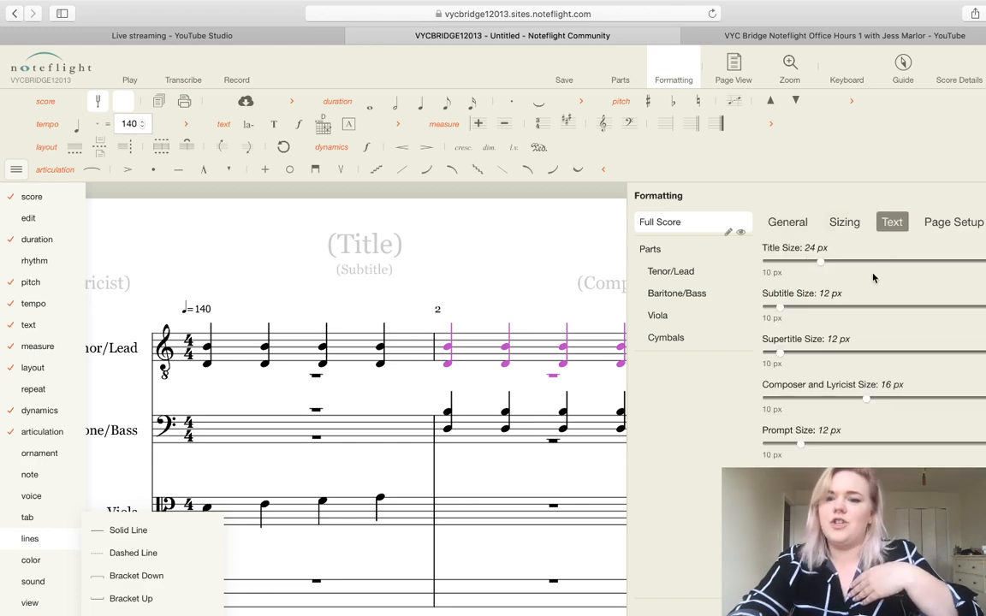
left_click(844, 222)
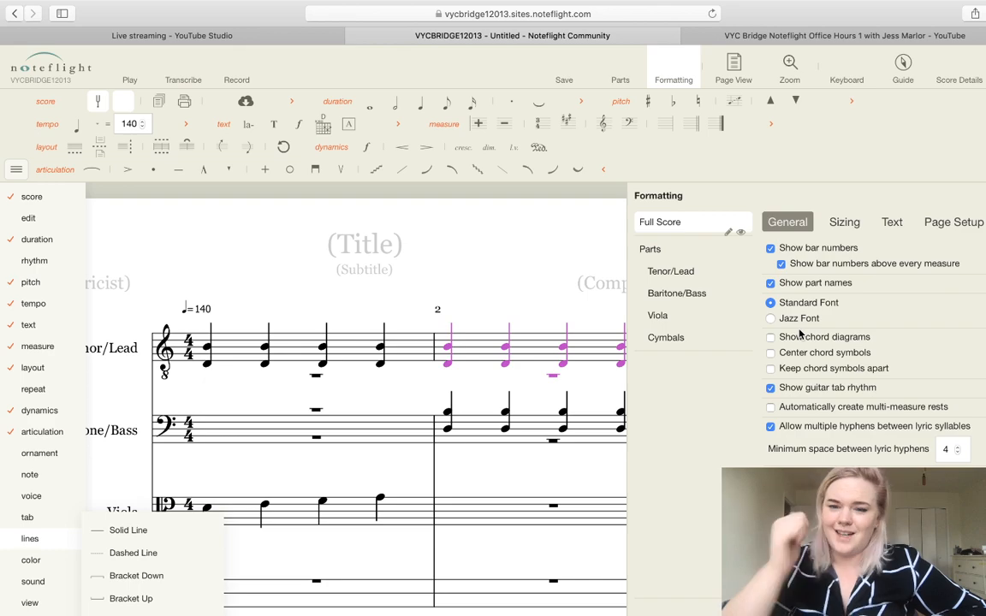
left_click(668, 272)
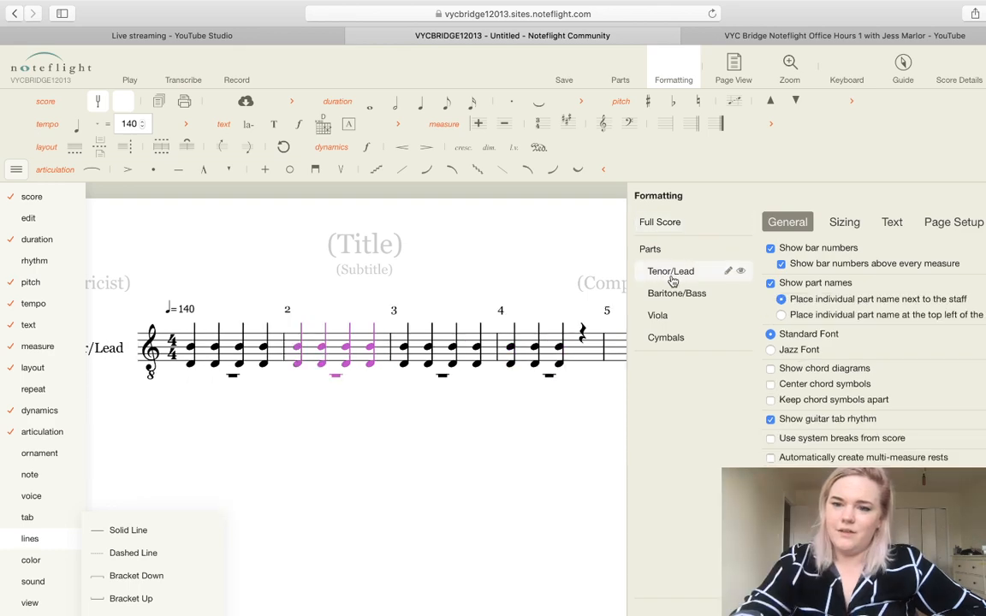
left_click(670, 295)
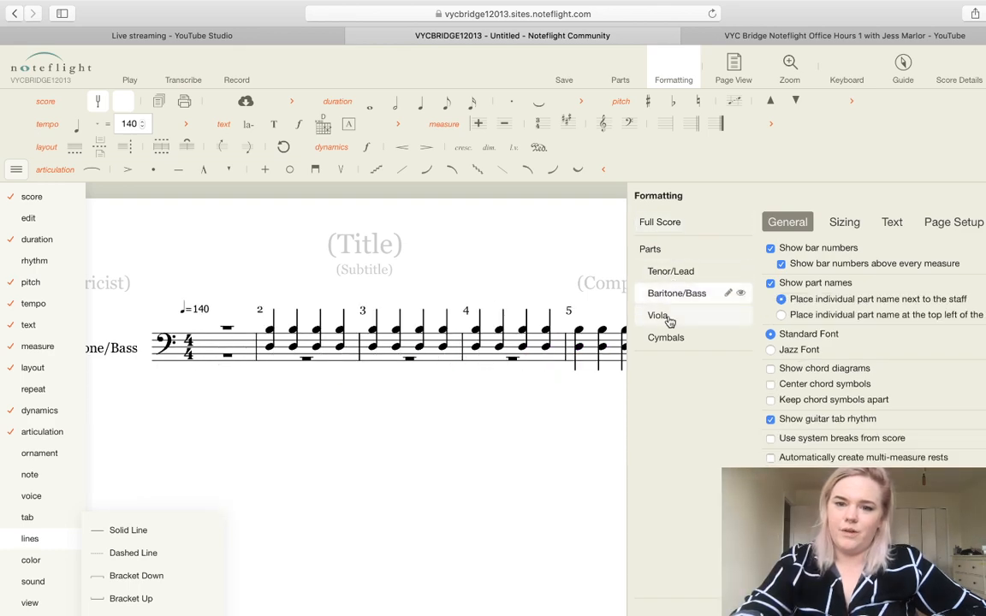
left_click(733, 224)
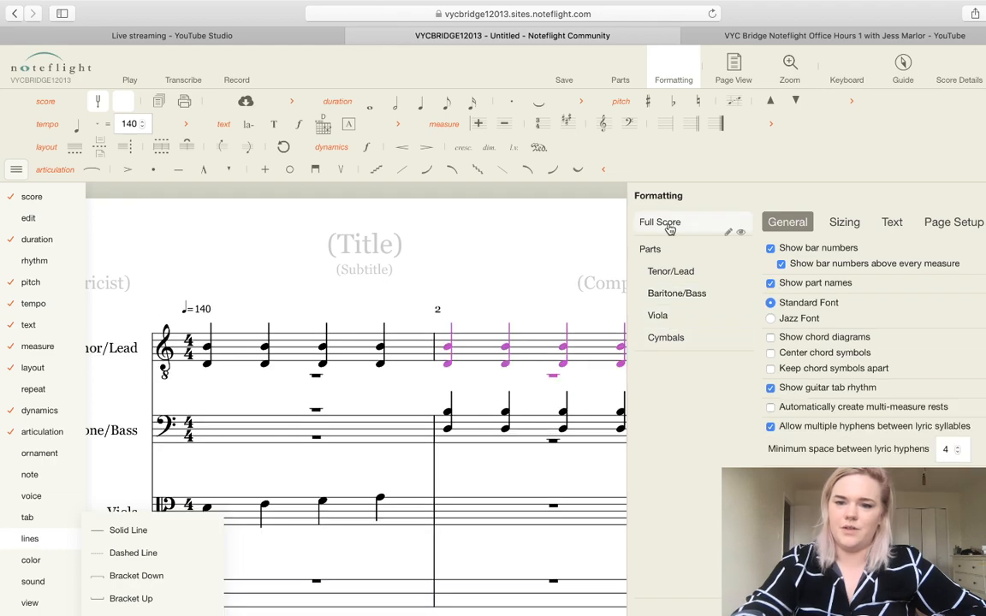
left_click(938, 222)
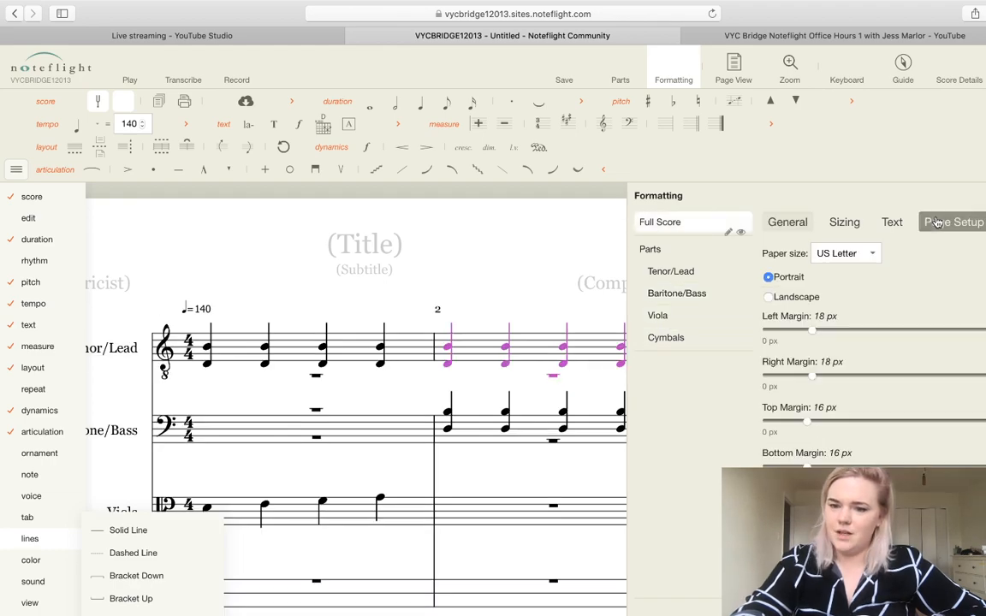
left_click(844, 221)
left_click(787, 221)
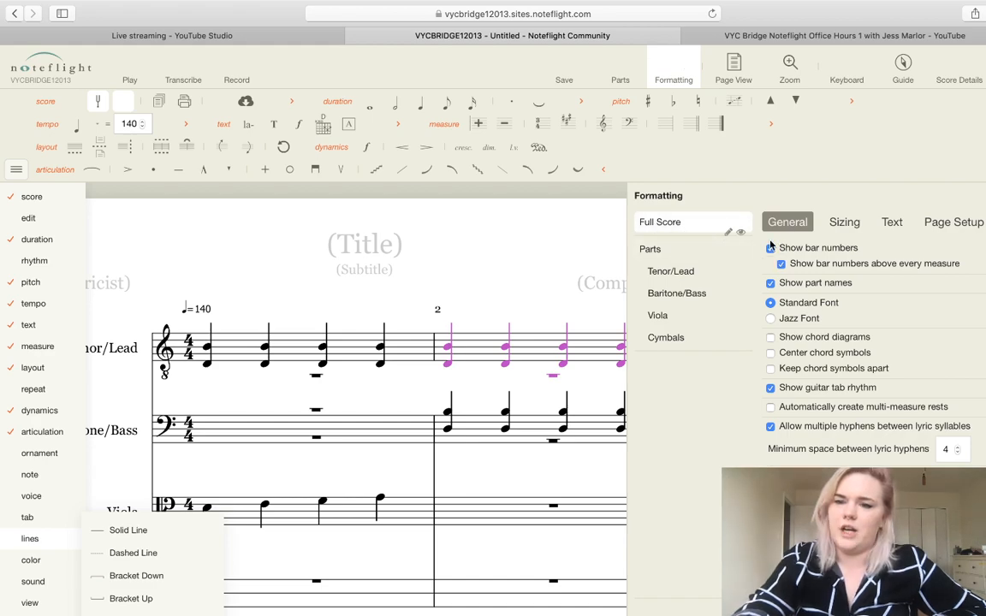
Close the formatting settings and review the bar numbers above the second system
left_click(674, 68)
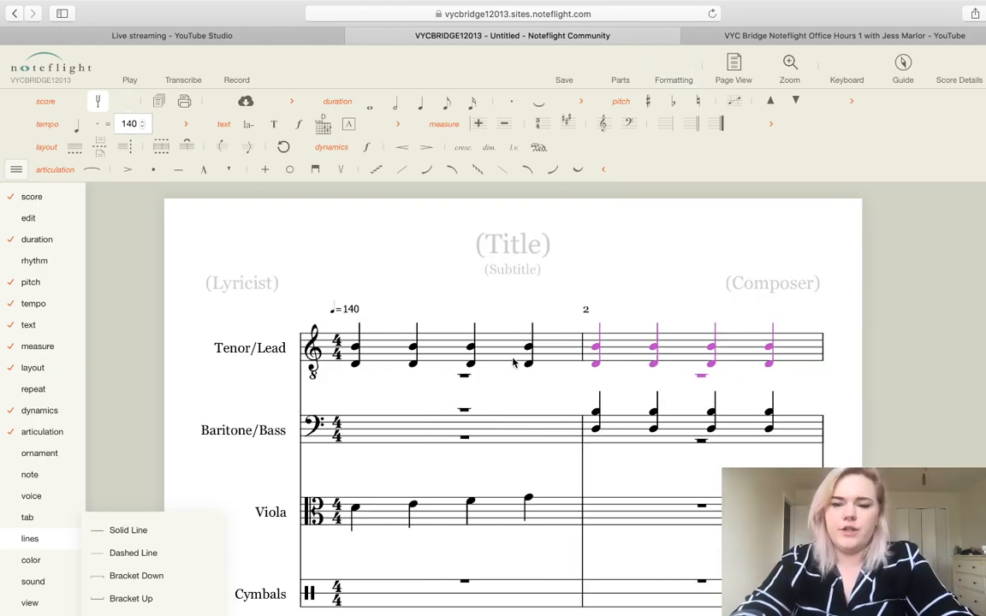
scroll(531, 399, "down", 3)
scroll(530, 399, "down", 1)
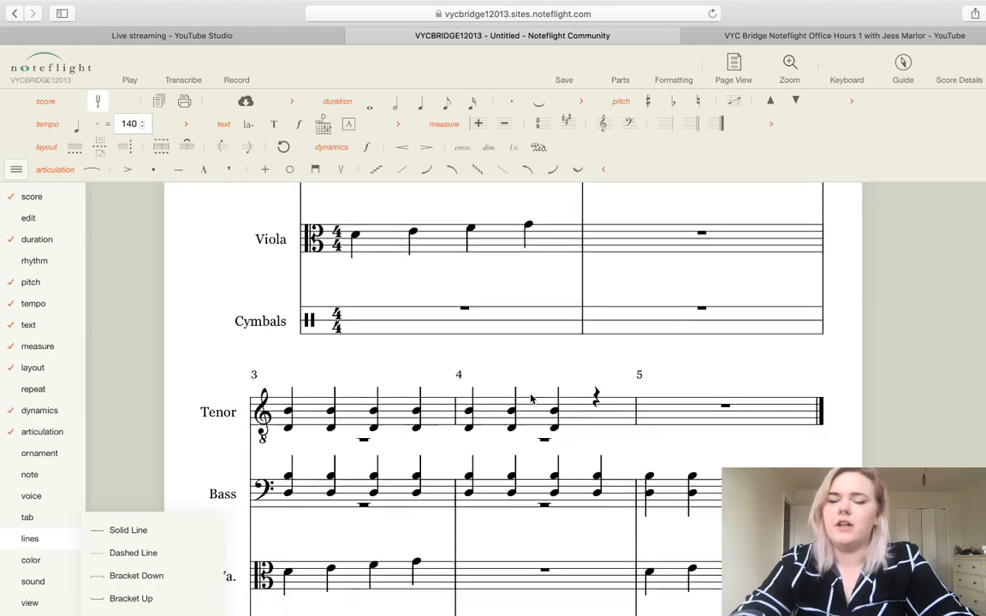
scroll(531, 399, "down", 1)
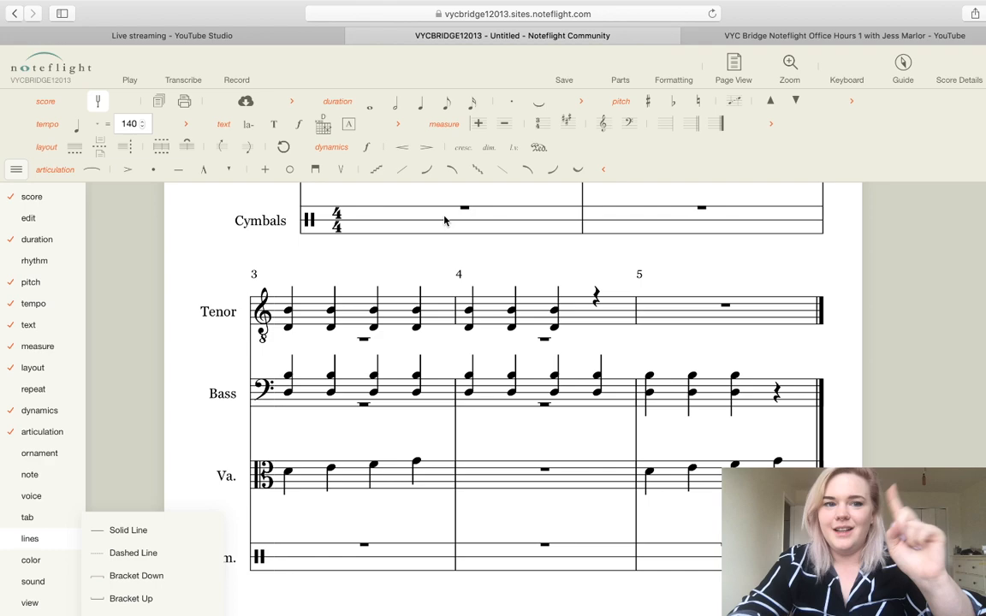
Select the Tenor's measure 5 and expand the pitch tool group to show all its tools
left_click(665, 315)
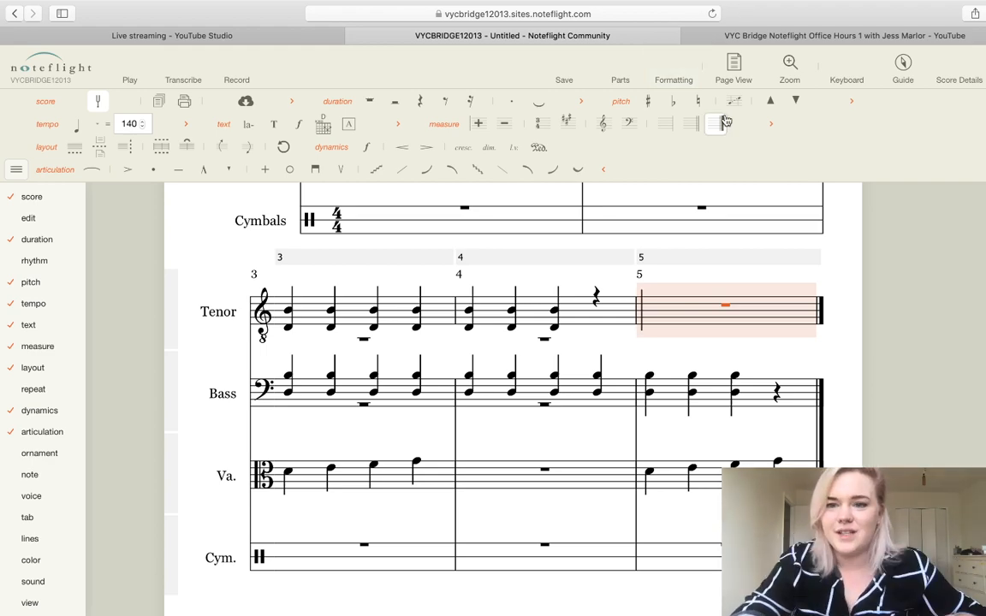
left_click(840, 101)
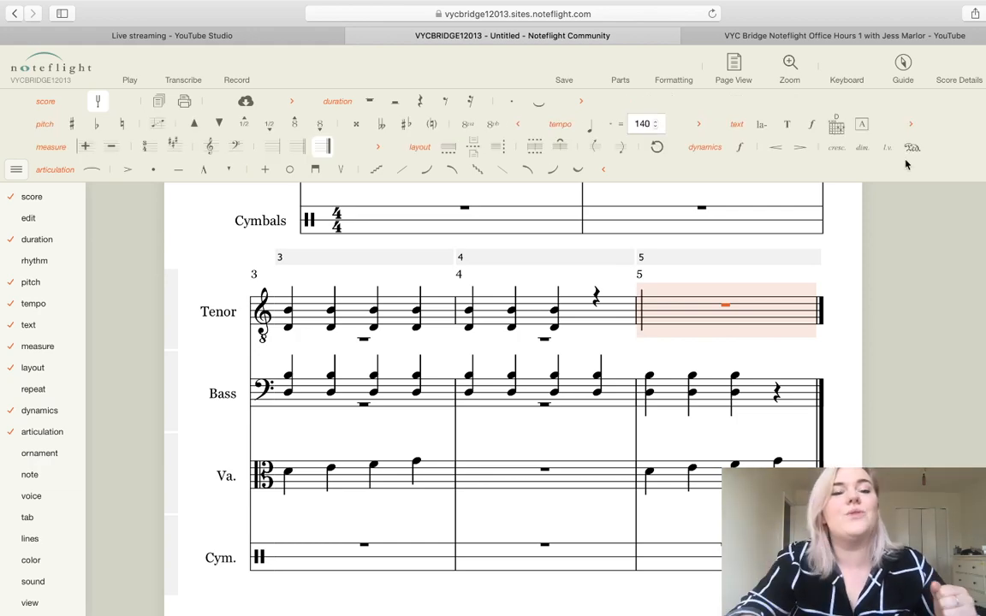
Exit the browser's full-screen view and bring the YouTube live chat window forward to read the viewers' questions
mouse_move(52, 3)
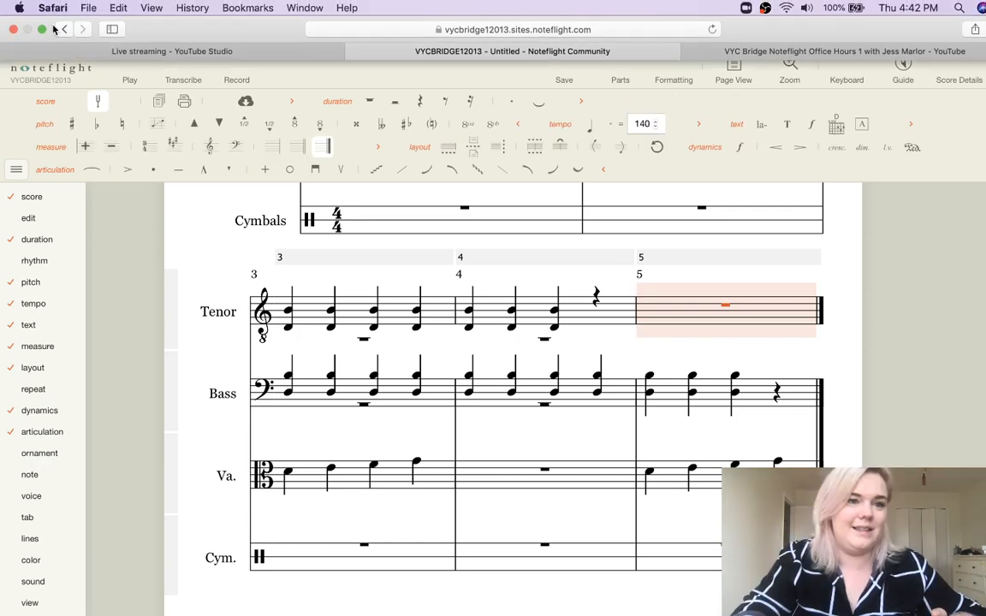
left_click(44, 29)
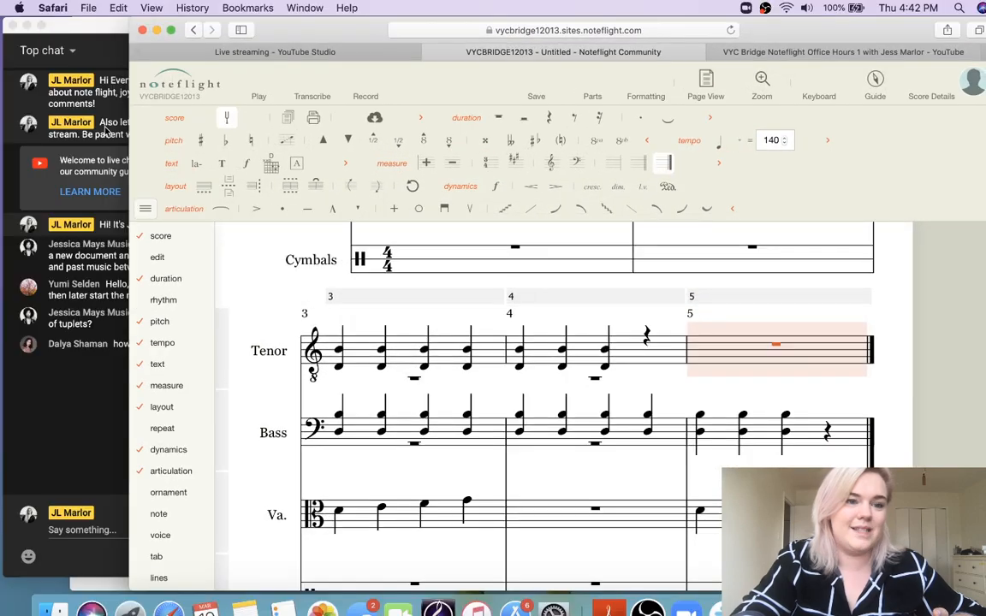
left_click(104, 130)
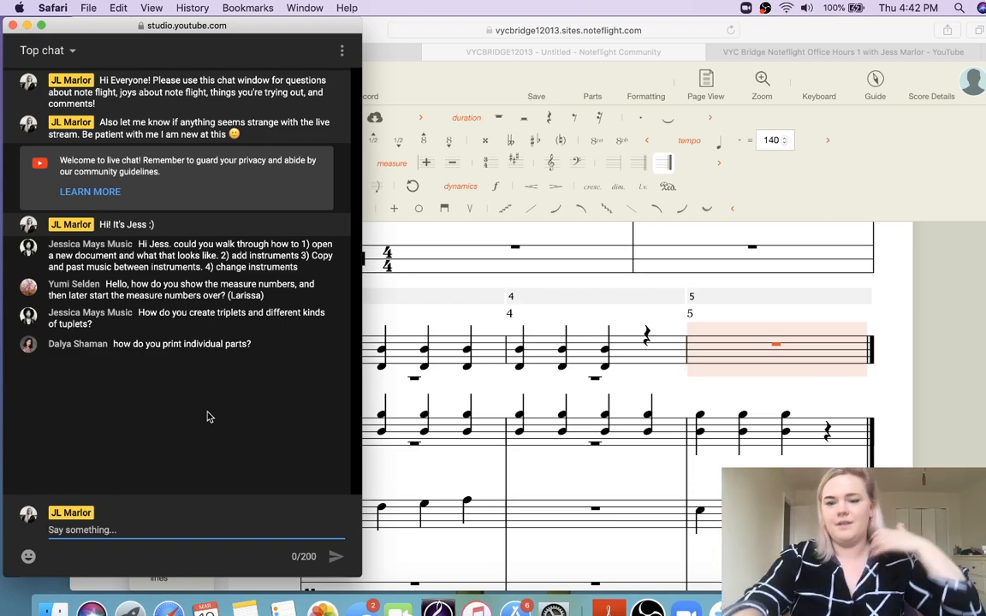
Return to the Noteflight score, select the Tenor/Lead and Cymbals staves through the whole piece, and delete them
left_click(887, 366)
scroll(888, 368, "down", 3)
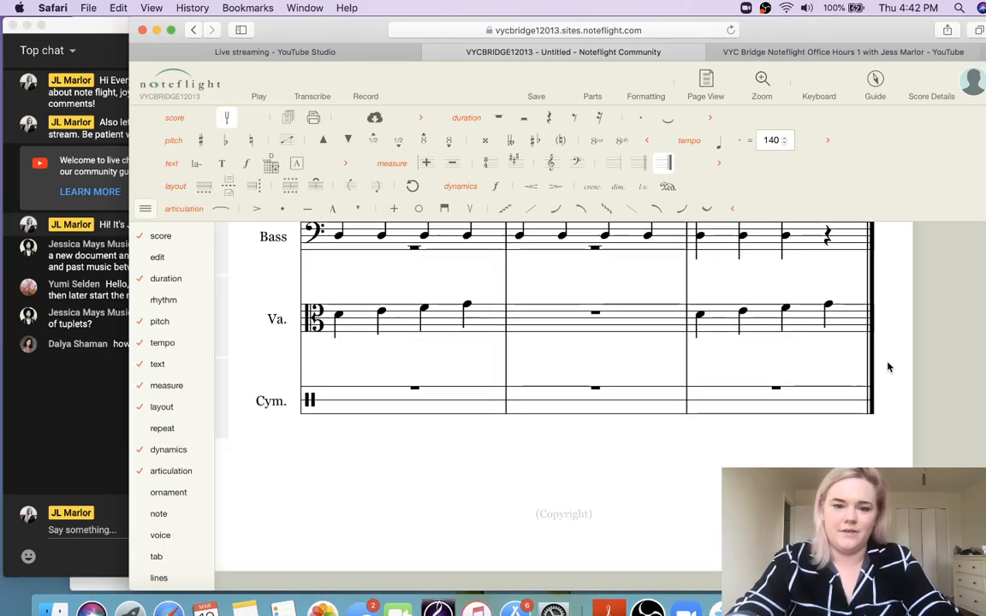
scroll(887, 368, "up", 3)
scroll(887, 368, "down", 3)
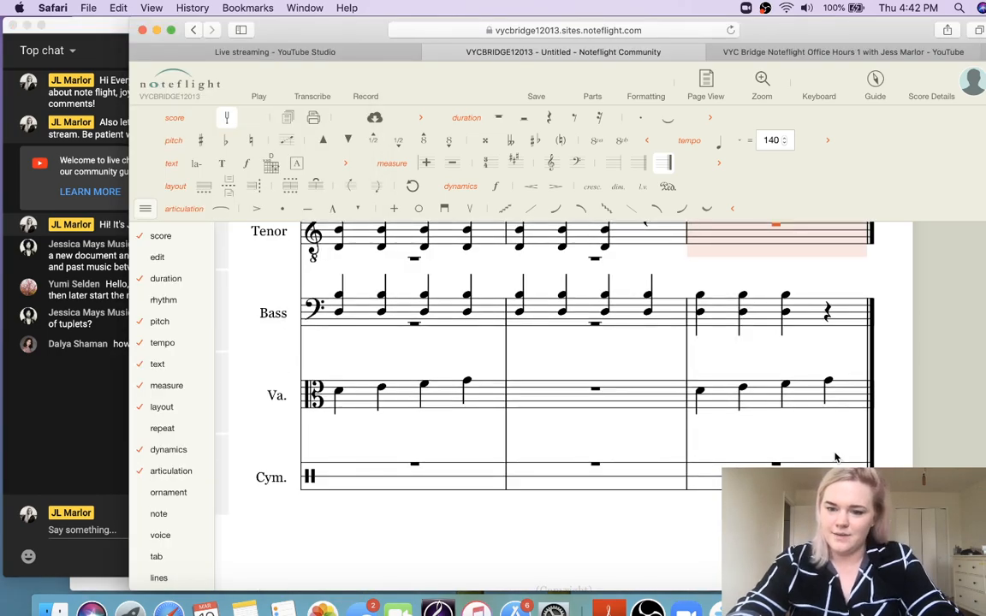
left_click(836, 458)
scroll(836, 458, "down", 2)
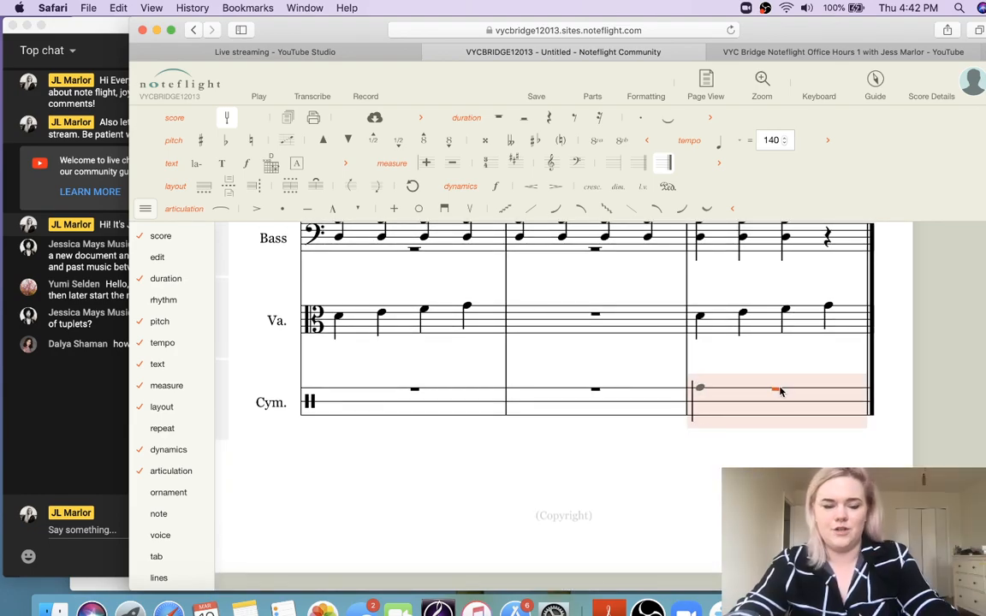
scroll(772, 399, "up", 1)
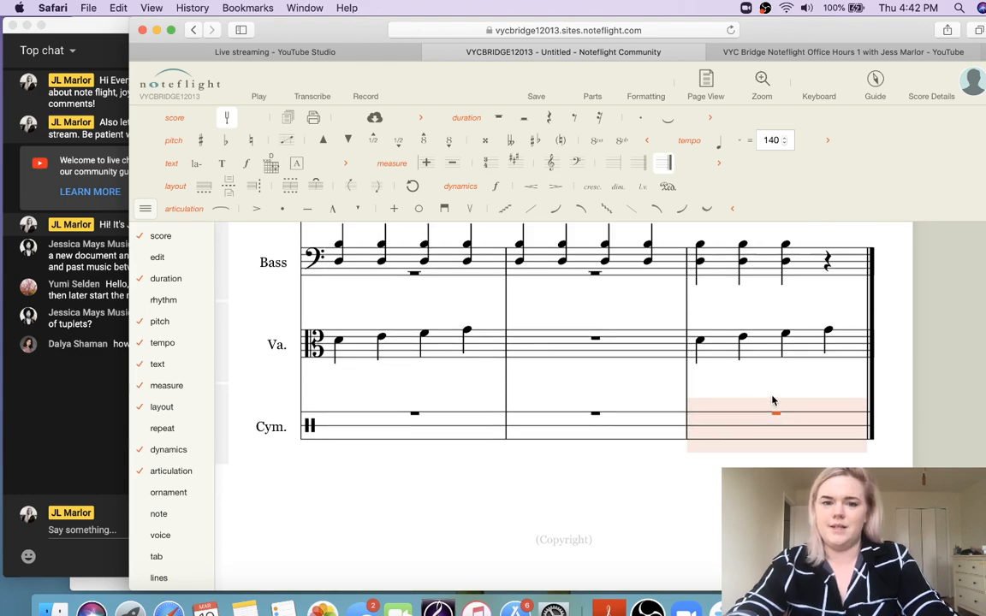
scroll(772, 400, "up", 5)
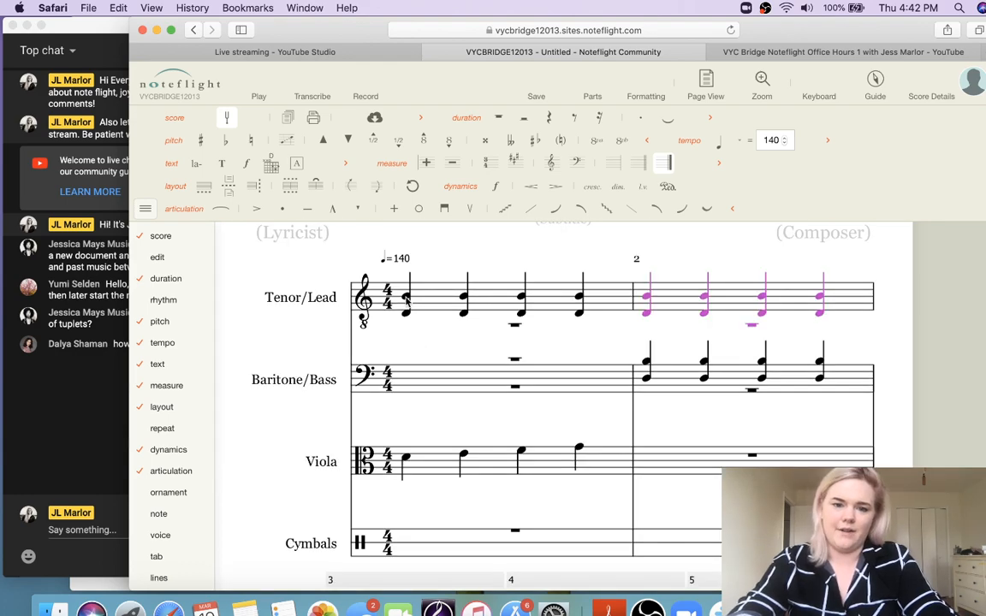
left_click(407, 297)
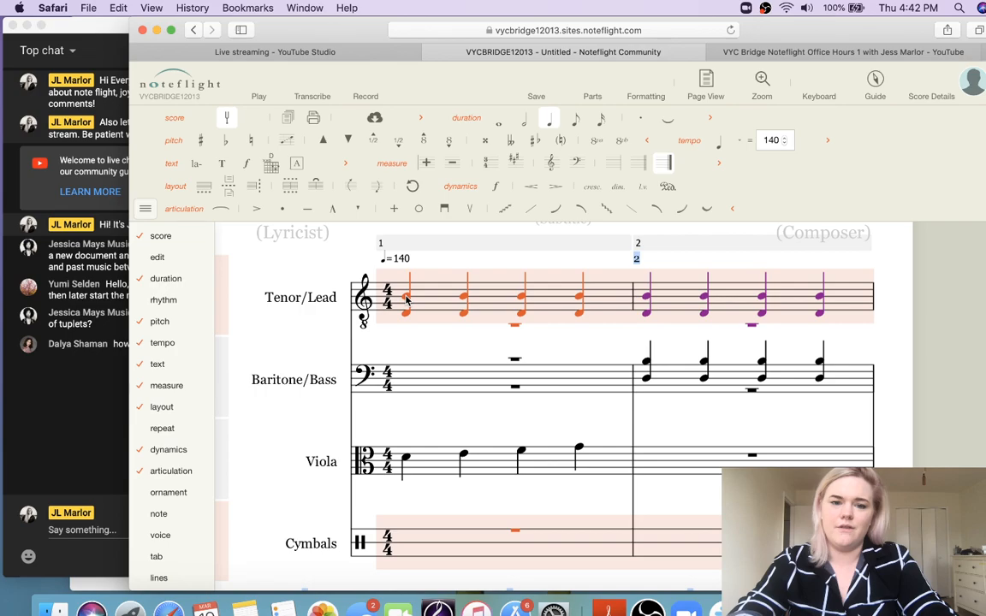
scroll(458, 334, "down", 3)
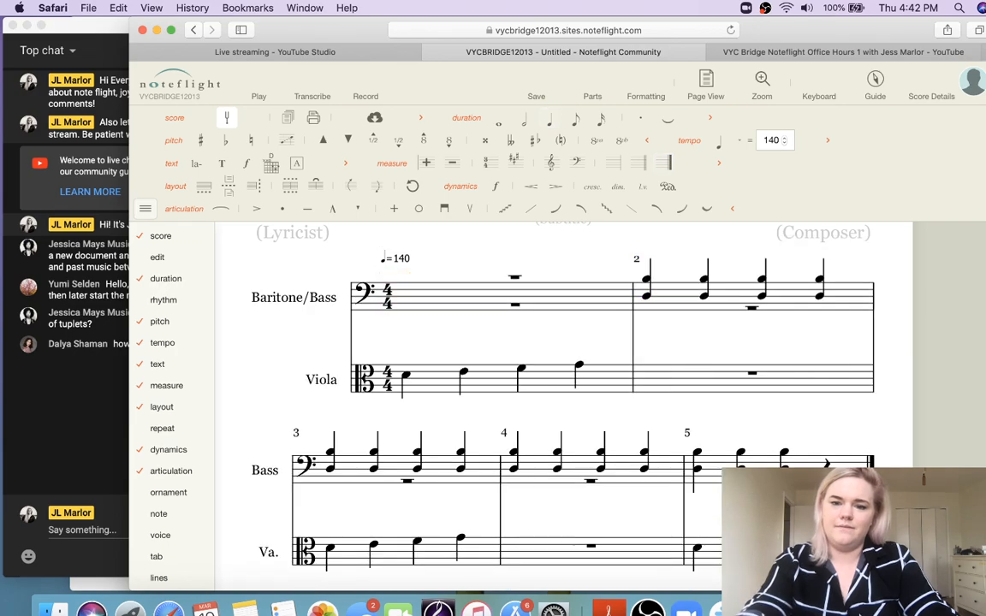
Select all the music remaining in the Baritone/Bass and Viola staves and clear it
scroll(530, 433, "down", 2)
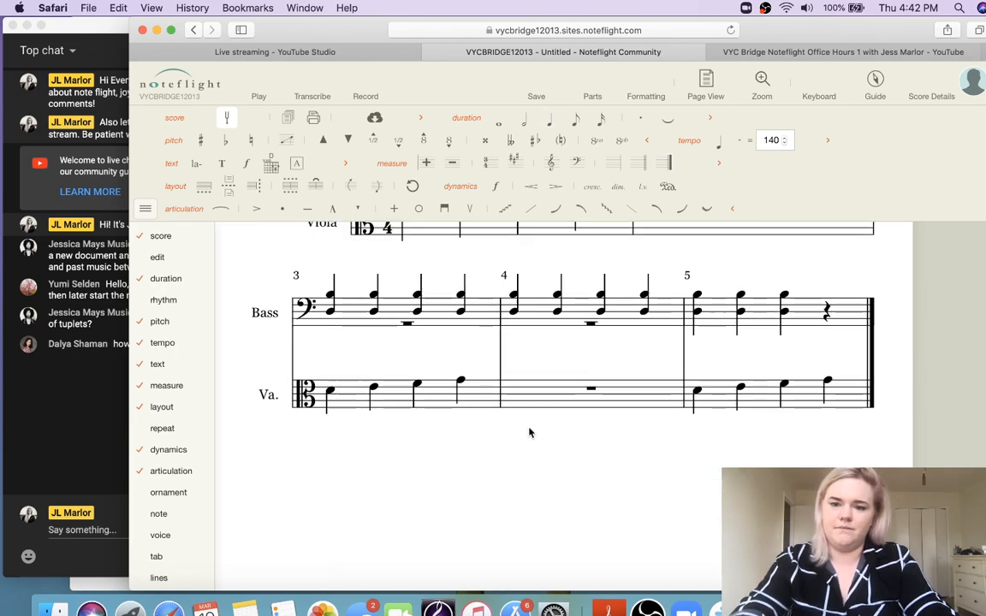
scroll(530, 433, "up", 5)
left_click(474, 377)
key("super+a")
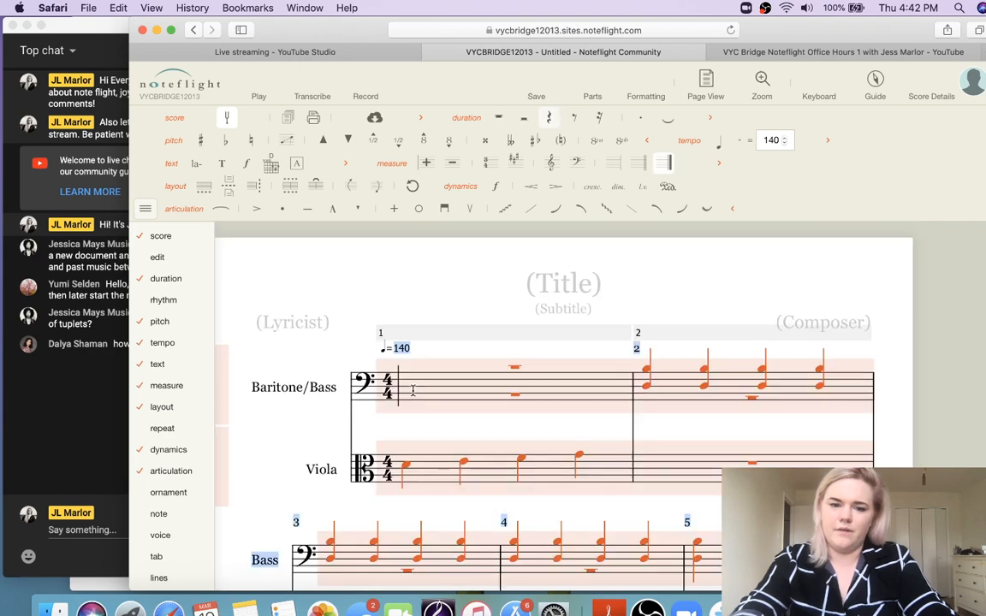
key("BackSpace")
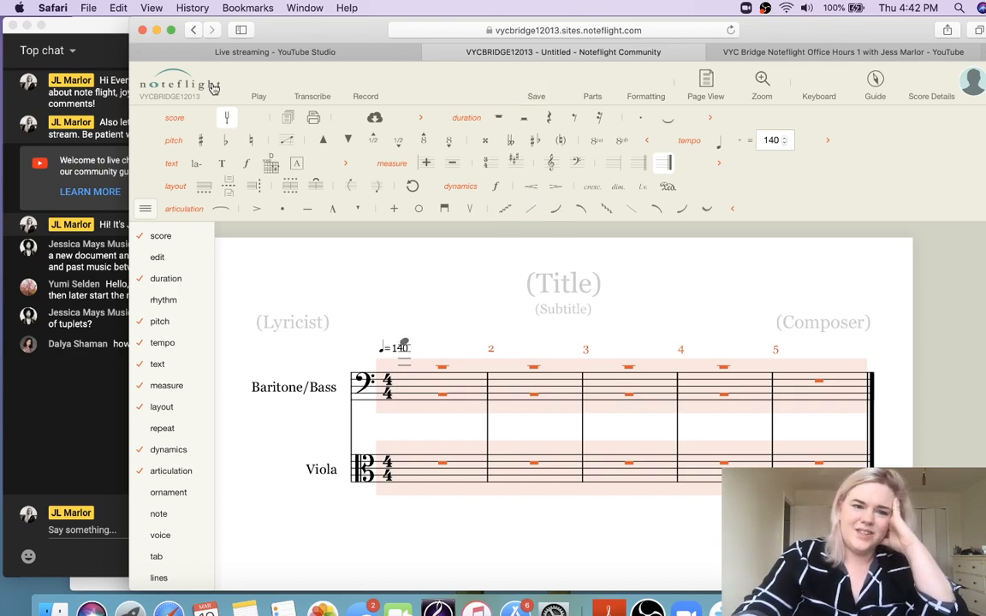
Remove the Baritone/Bass part so that only the Viola remains, and hide the list of tool categories
left_click(592, 90)
left_click(908, 289)
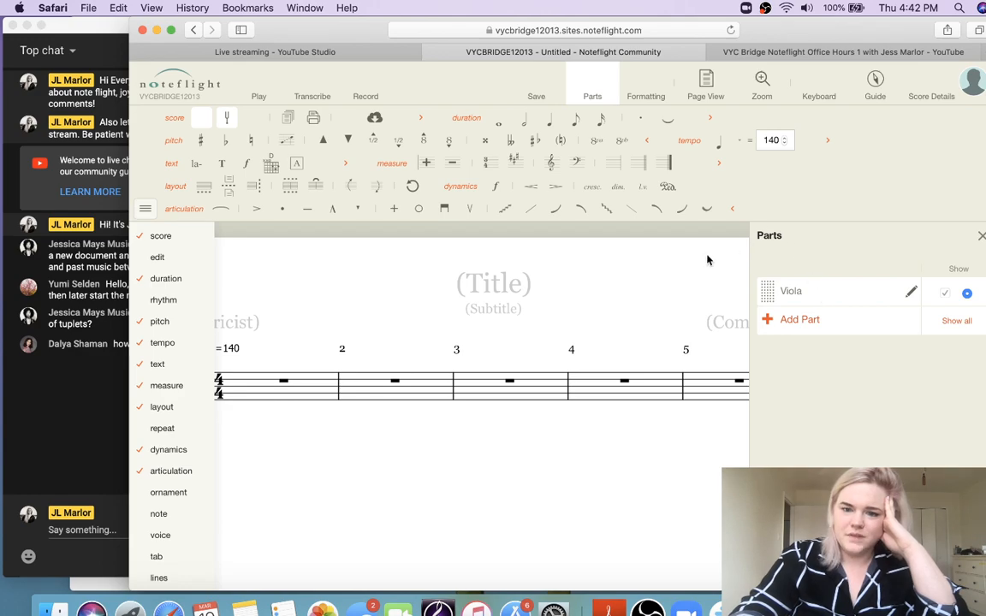
scroll(472, 438, "right", 1)
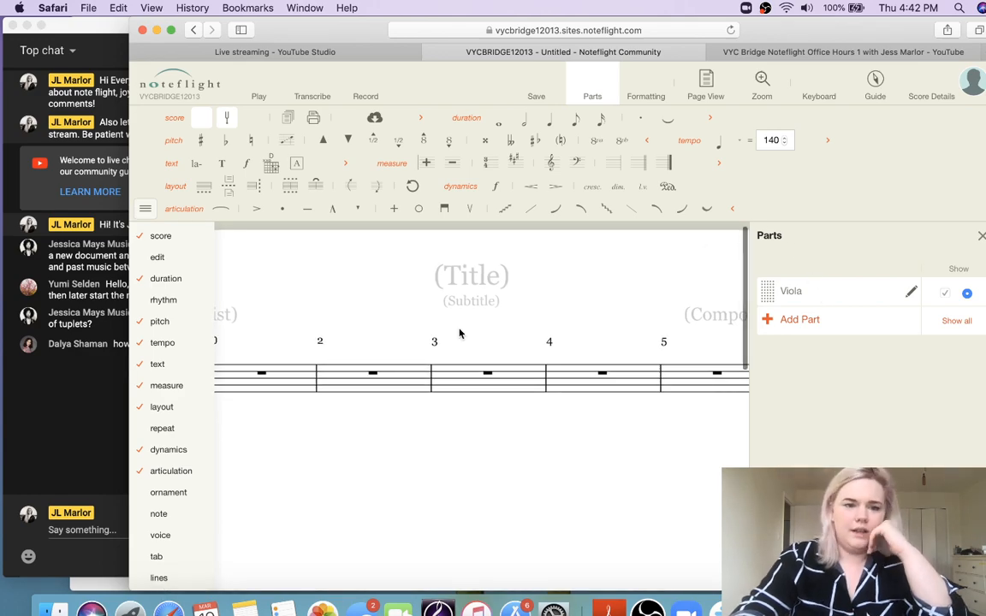
scroll(424, 367, "left", 1)
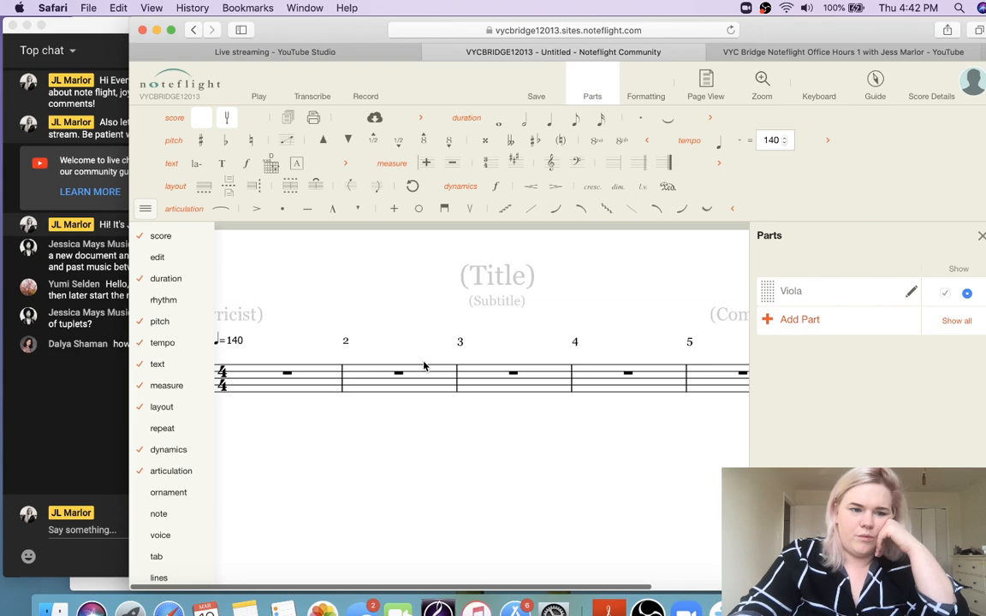
left_click(146, 209)
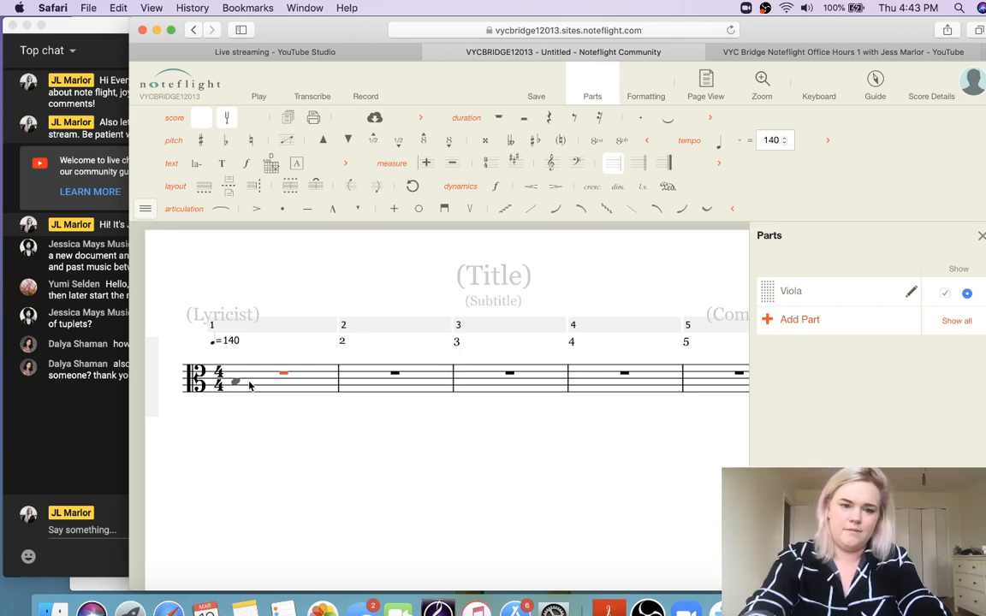
Enter five quarter-note Cs on the Viola staff, filling measure 1 and starting measure 2
left_click(249, 386)
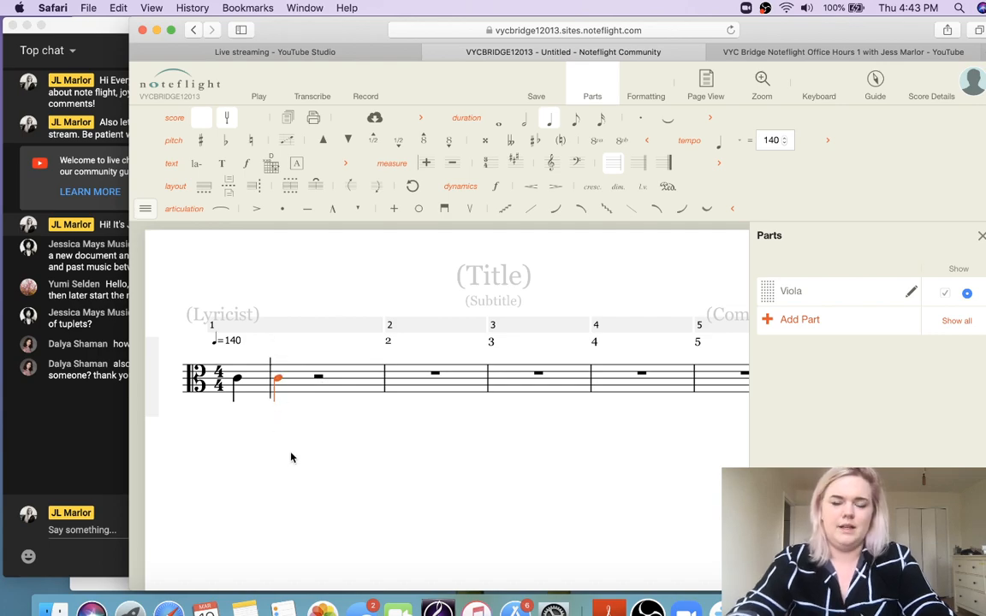
key("c")
key("c")
key("c")
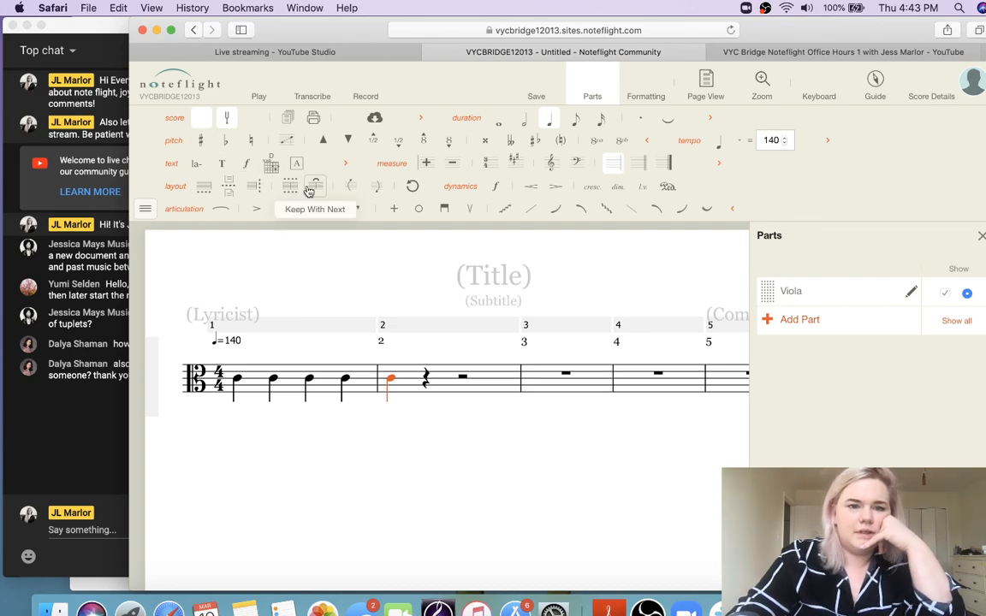
Try converting the first note of measure 2 into an eighth-note triplet using the rhythm tools, and undo it
left_click(145, 208)
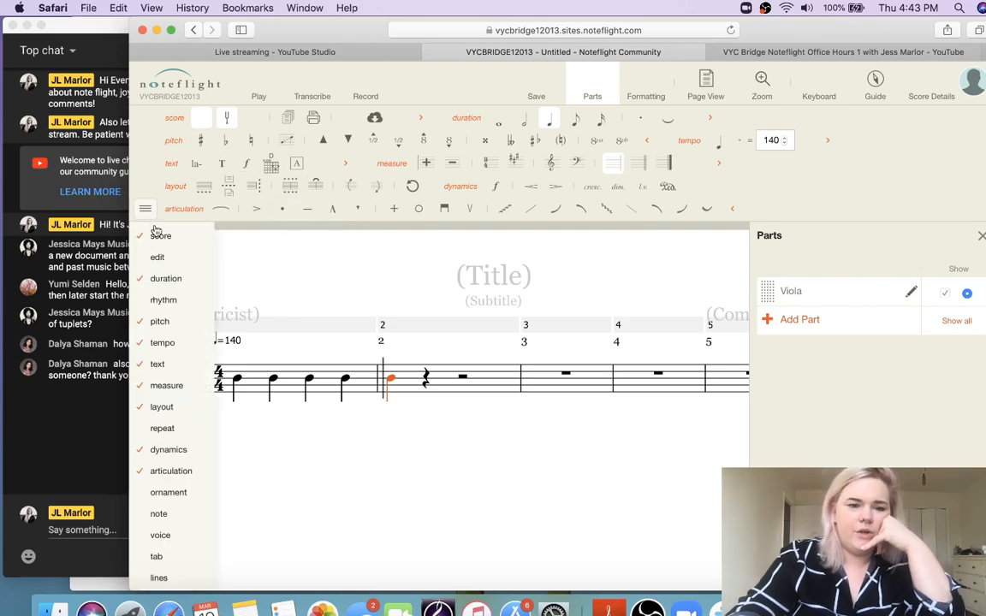
mouse_move(163, 304)
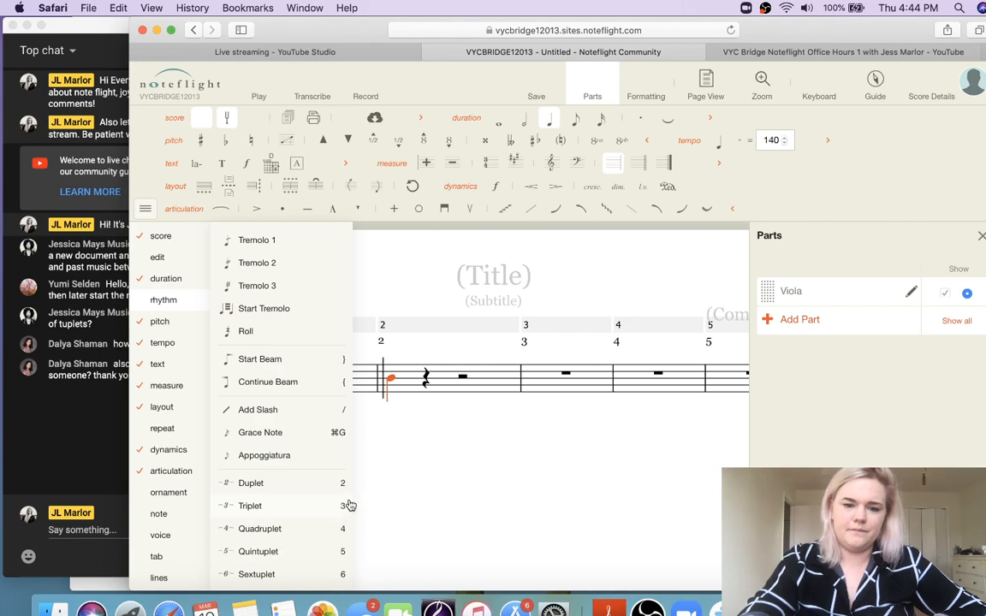
left_click(306, 512)
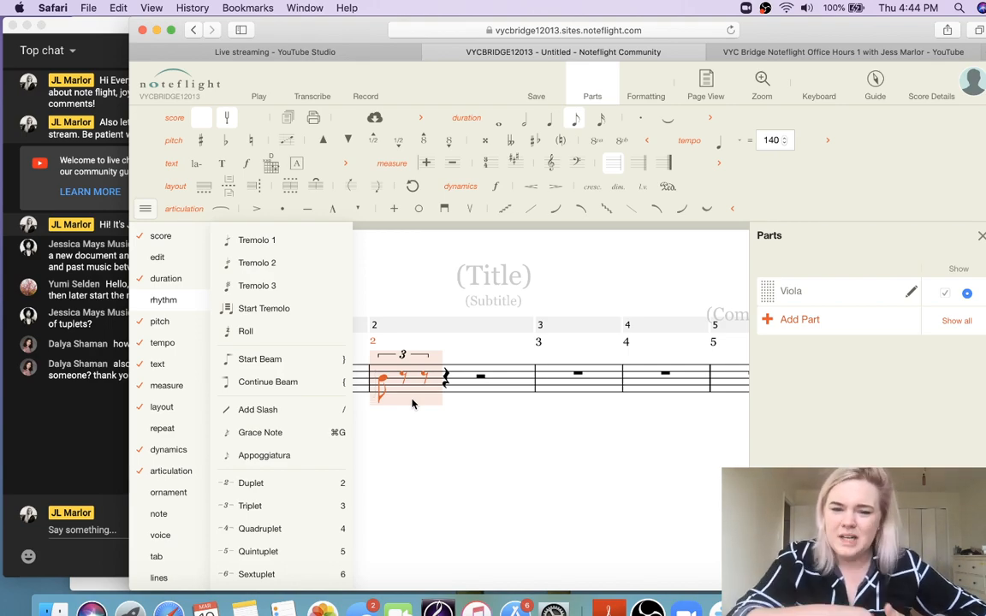
left_click(408, 244)
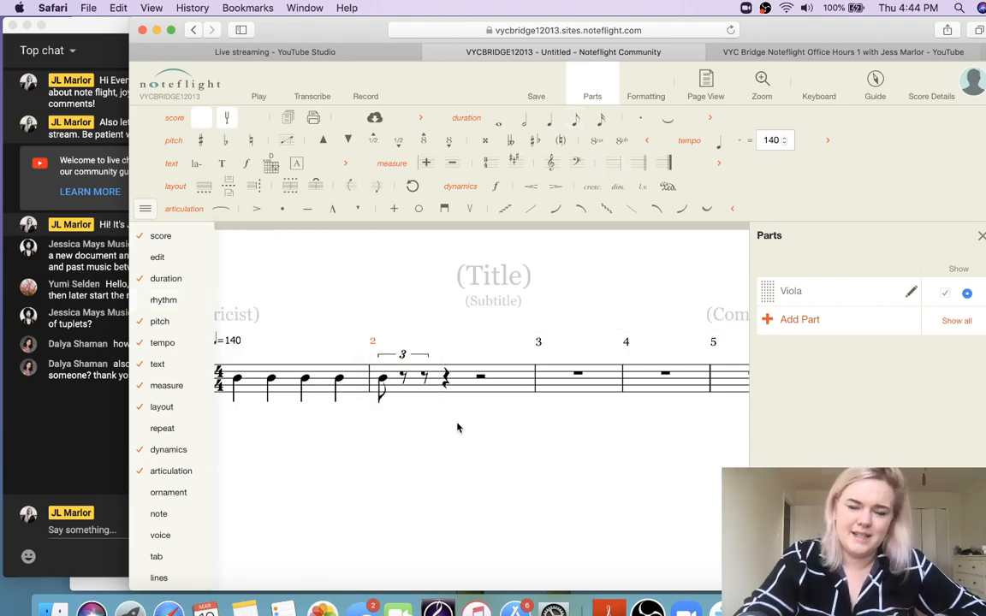
left_click(417, 392)
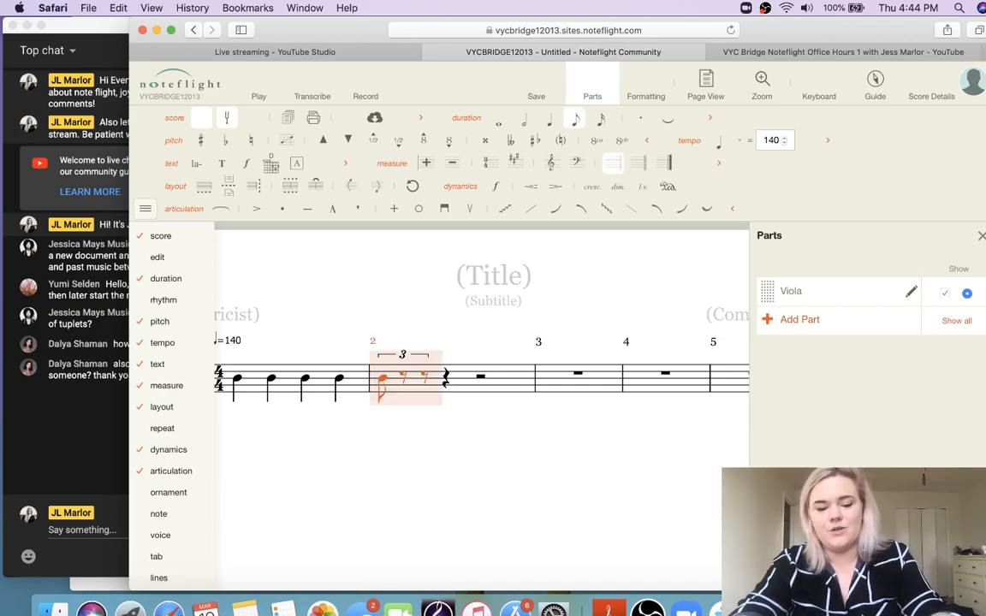
key("super+z")
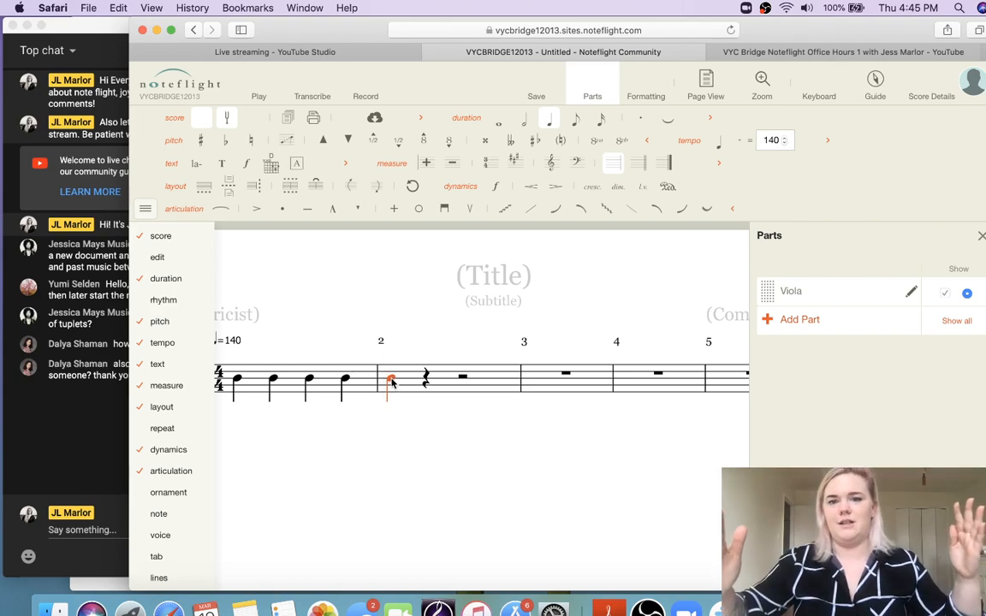
Change the first note of measure 2 to a half note and convert it into a quarter-note triplet
left_click(524, 118)
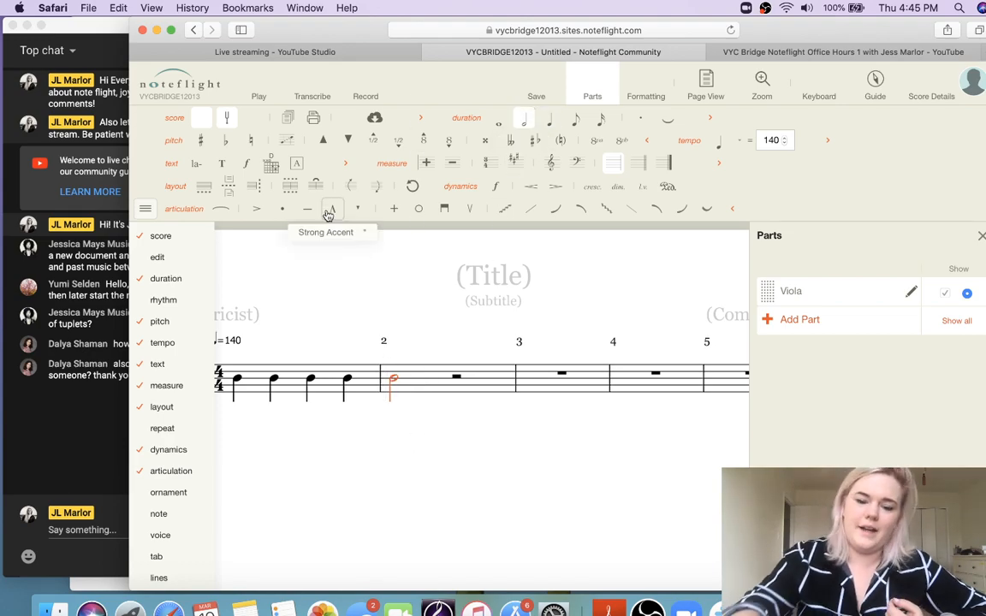
key("3")
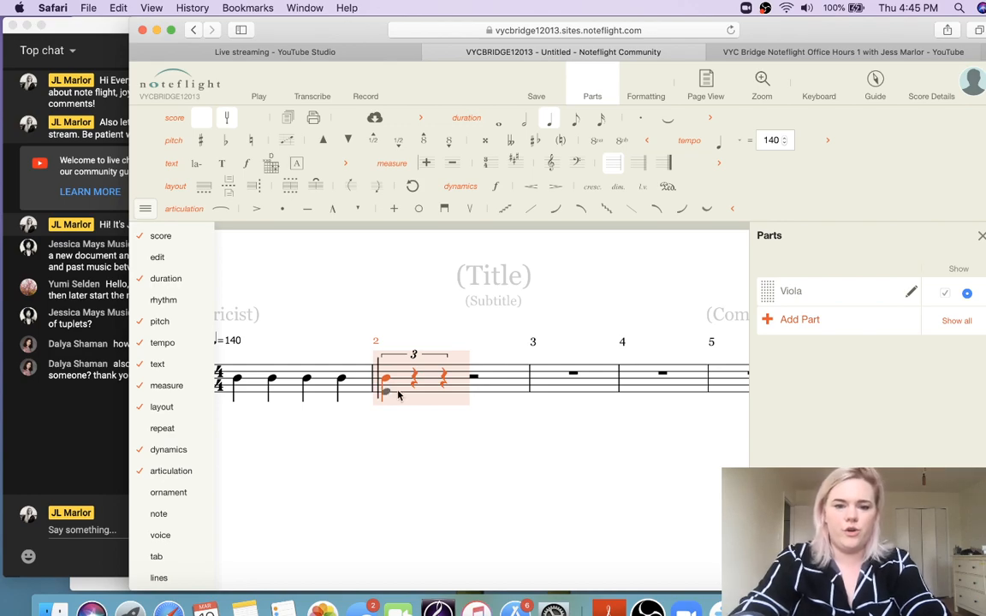
Try repeating the triplet in the second half of measure 2, and undo the repetition
key("r")
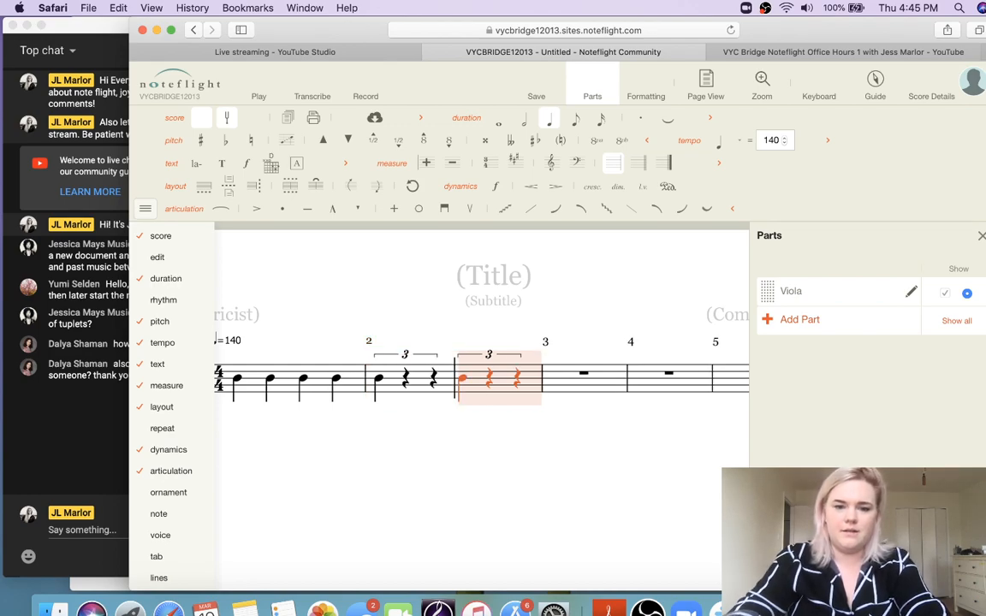
key("super+z")
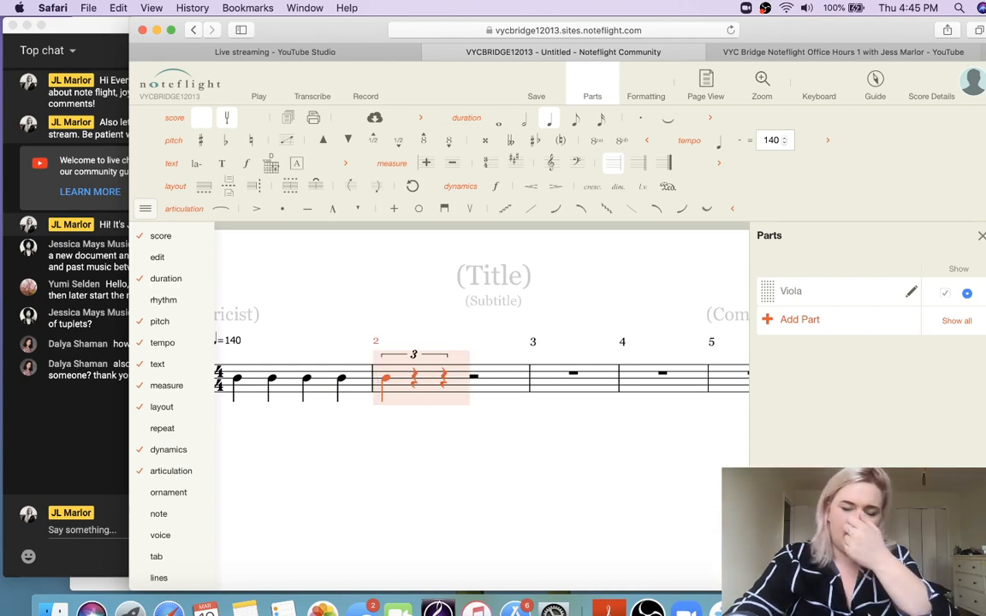
Step the selection through the notes and rests around the triplet, ending on its first note in measure 2
key("Left")
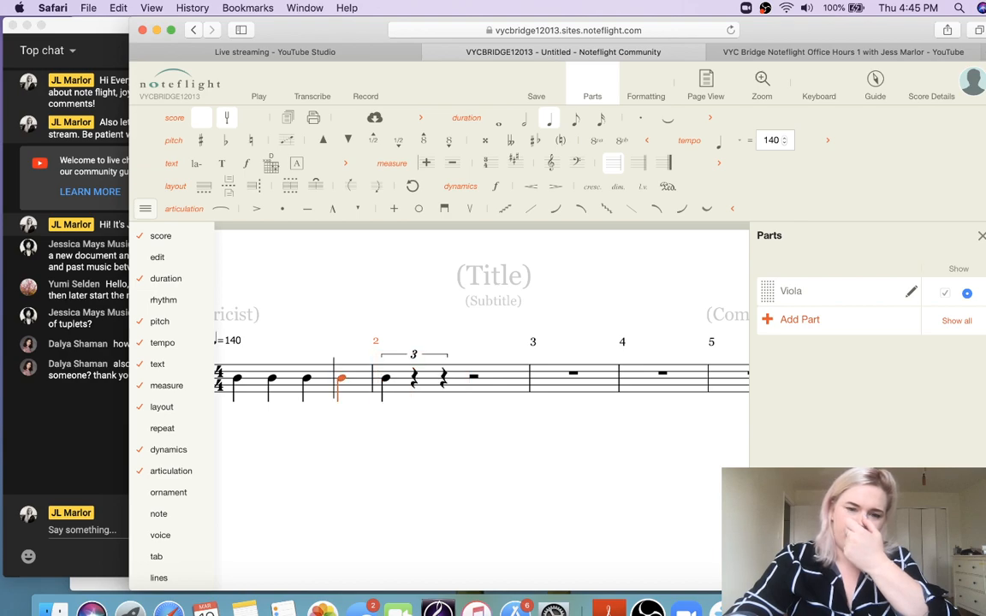
key("Right")
key("Left")
key("Right")
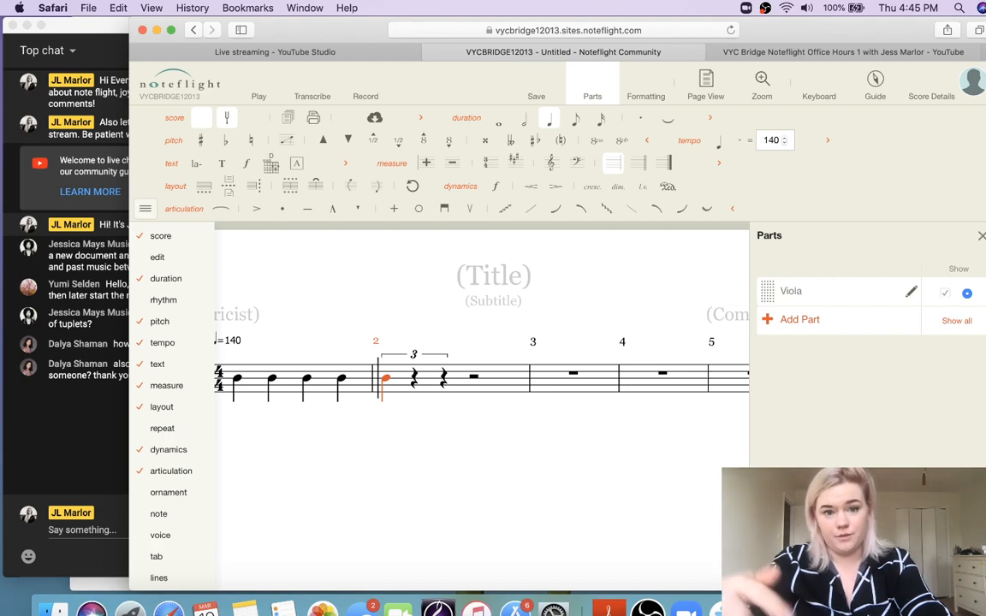
key("Right")
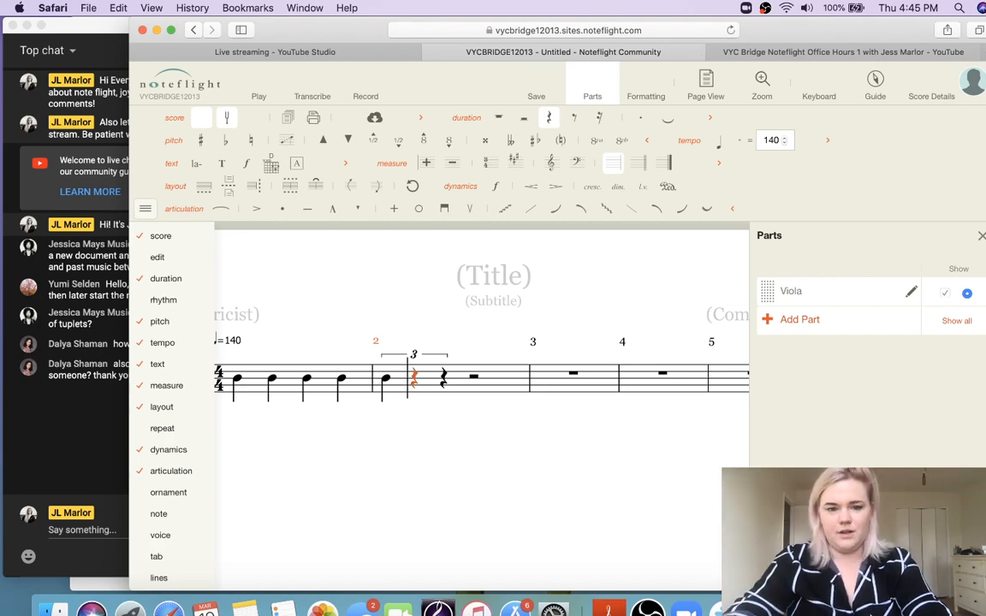
key("Left")
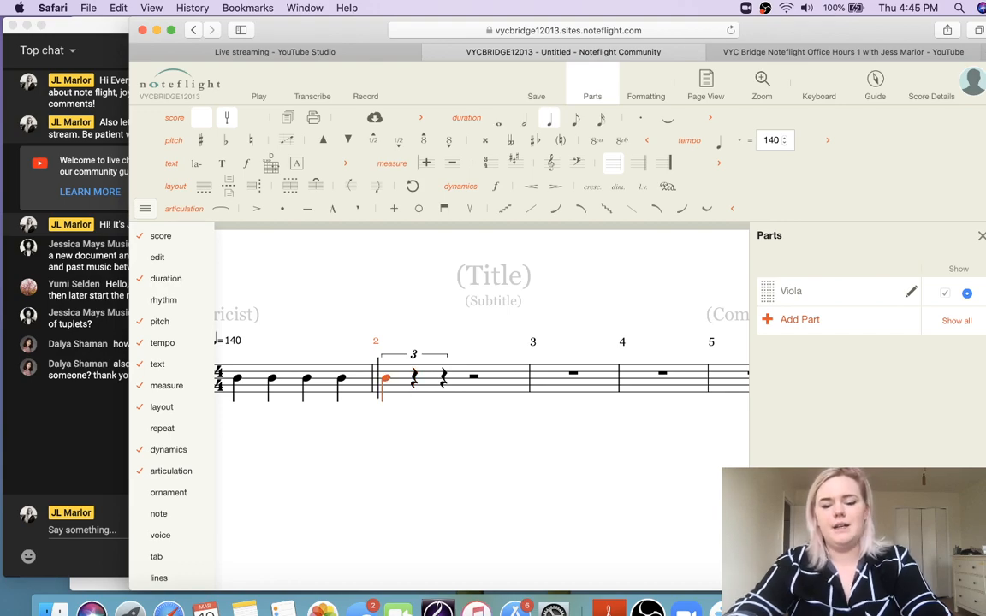
Try repeating the first note of the triplet in measure 2, and undo the repetition
key("r")
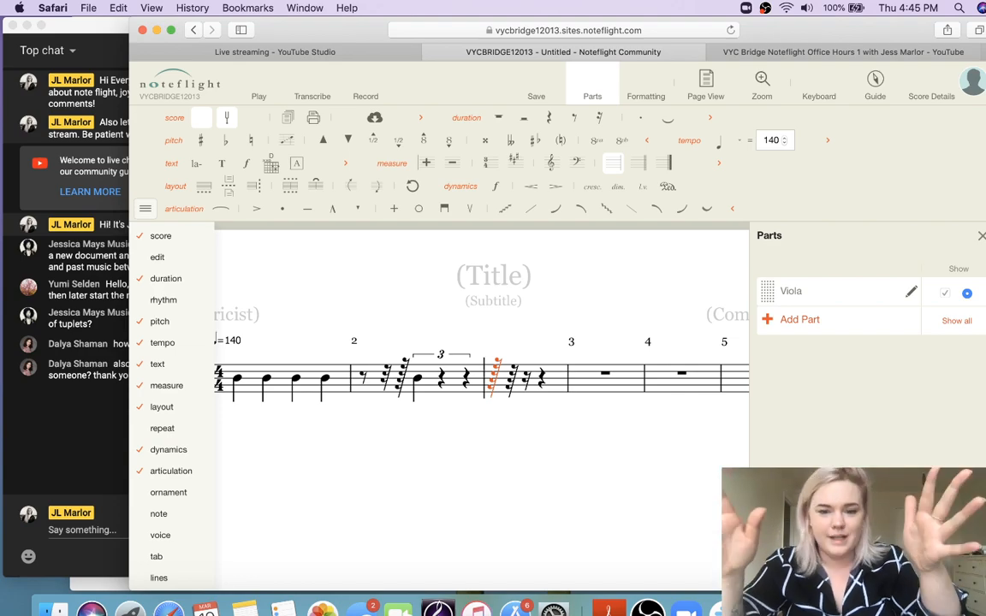
key("5")
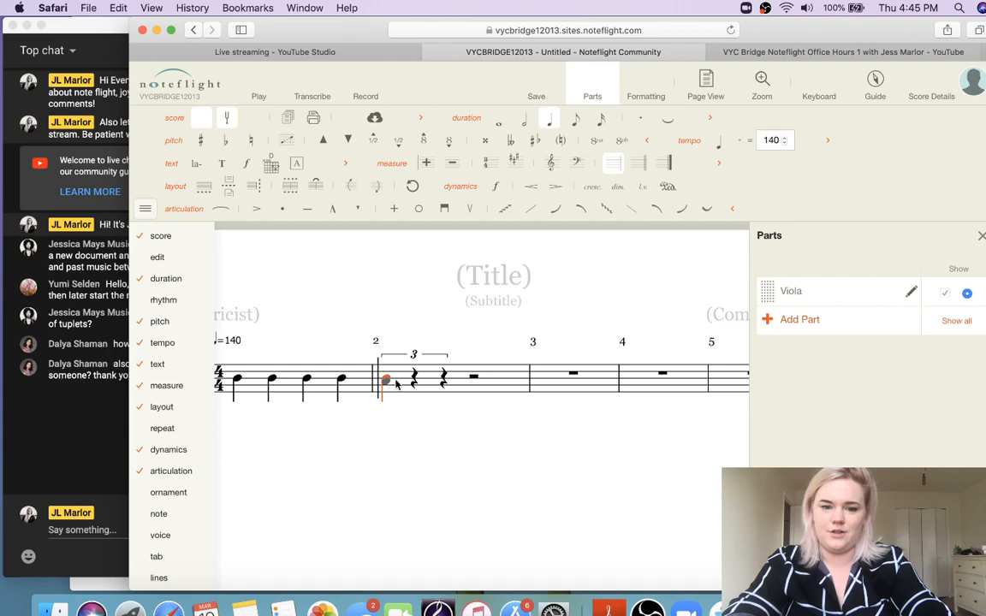
Close the parts list and fill the triplet's two rests and the last two beats of measure 2 with quarter notes on C
left_click(980, 235)
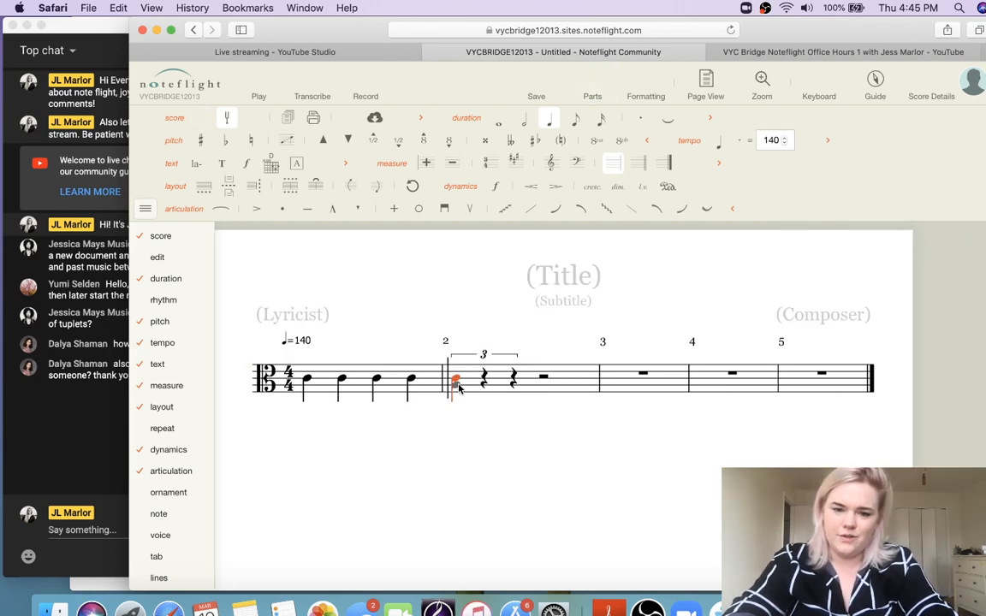
left_click(486, 380)
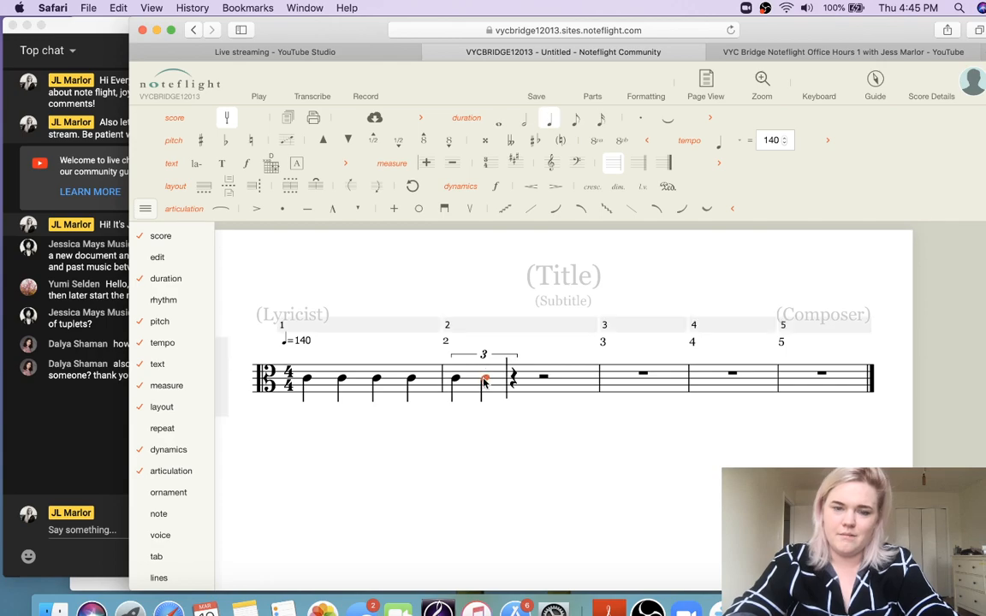
left_click(513, 380)
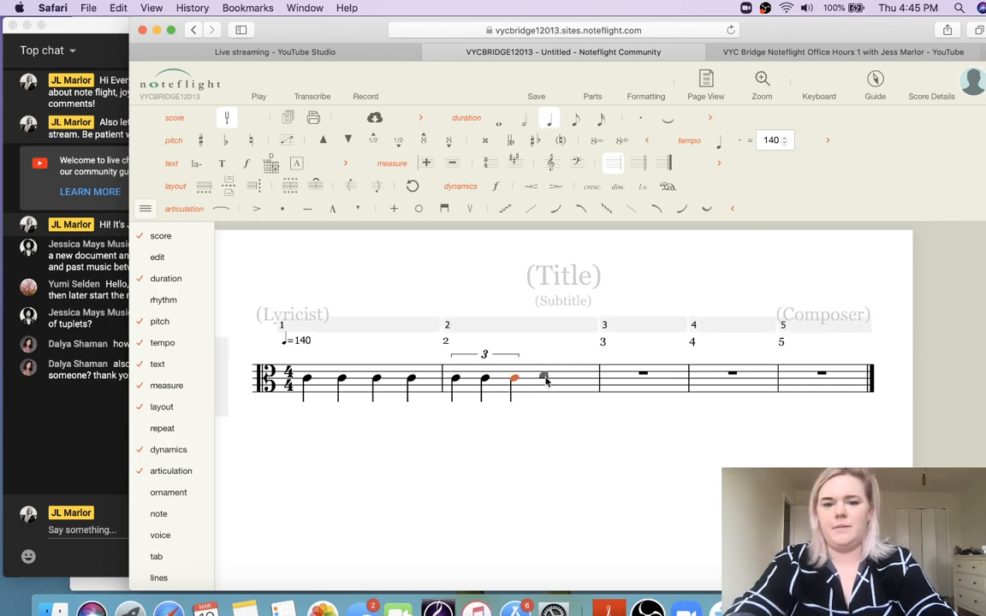
left_click(541, 381)
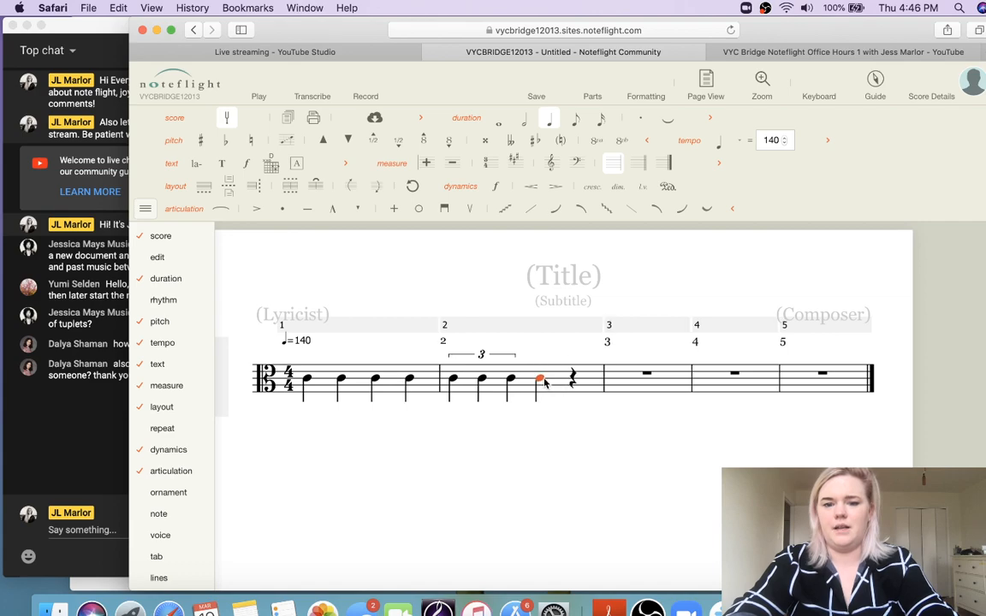
left_click(572, 380)
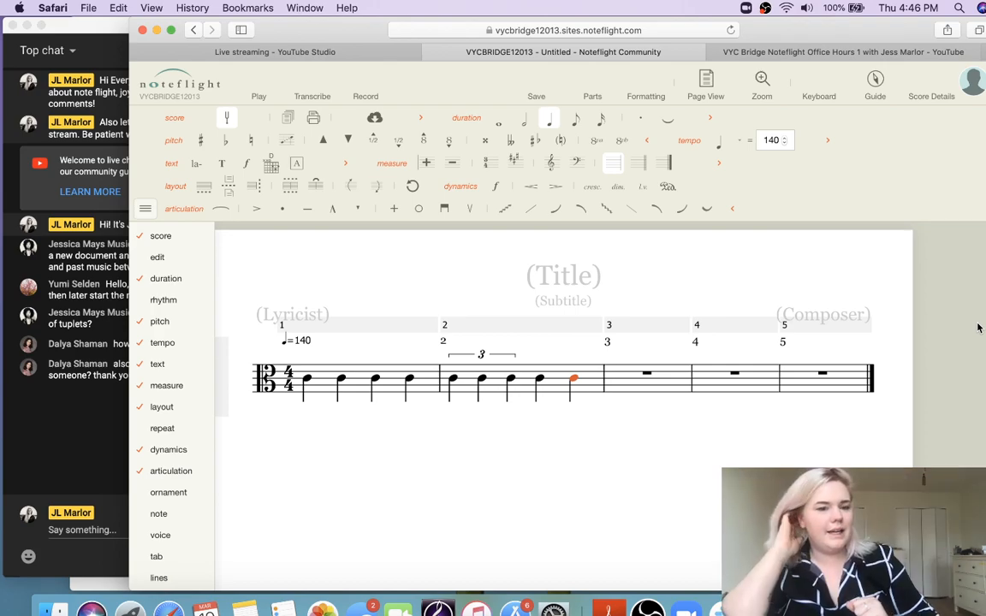
Reopen the parts list and add a Cello (solo) part from the bowed strings
left_click(89, 405)
left_click(983, 345)
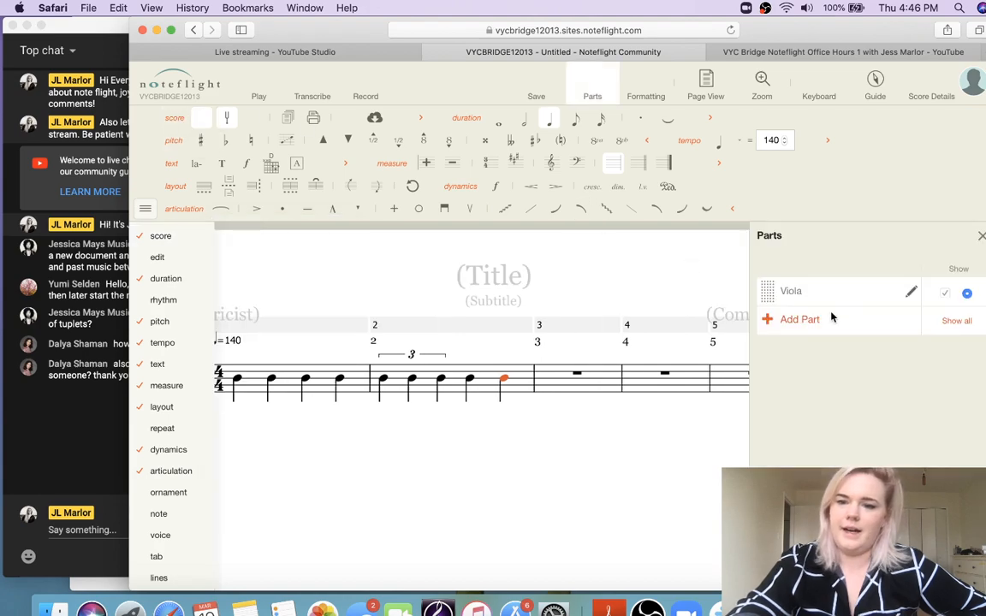
left_click(772, 321)
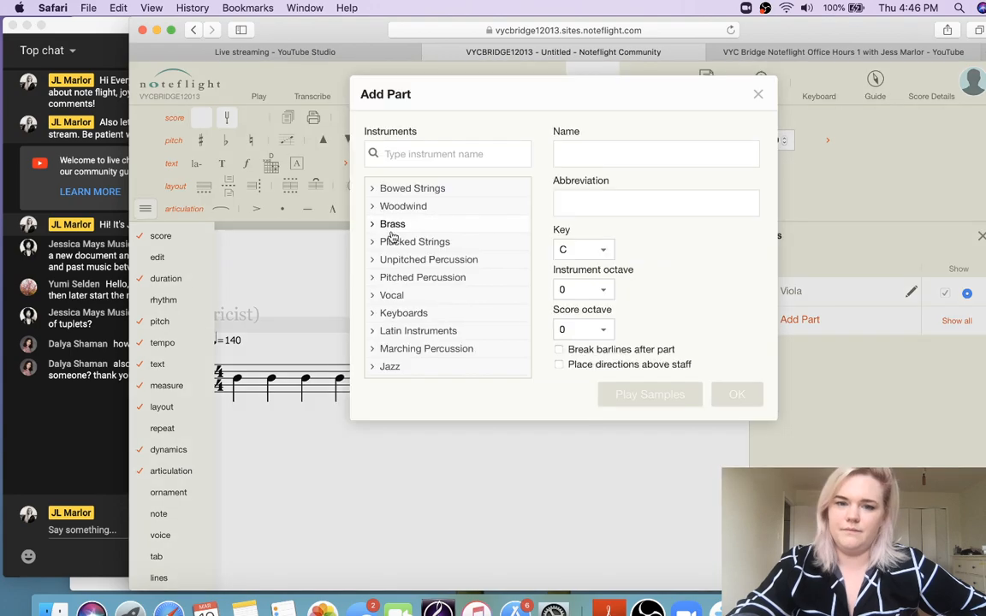
left_click(378, 189)
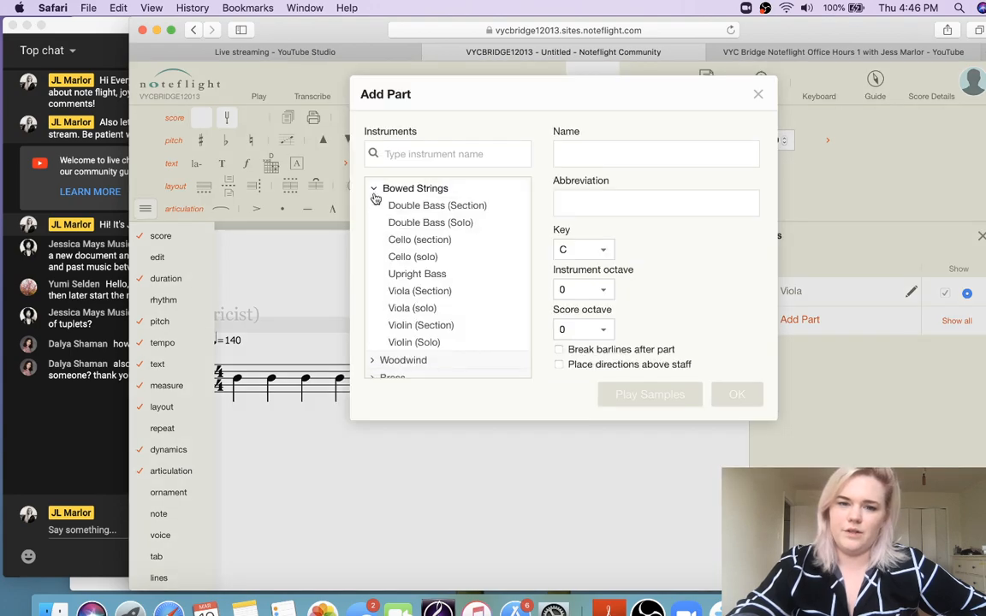
left_click(416, 255)
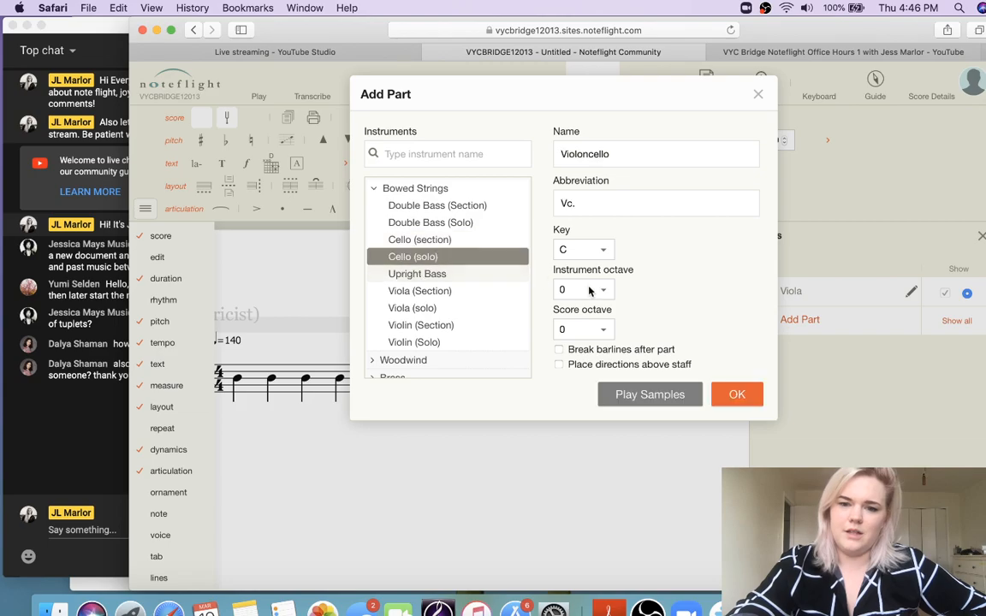
left_click(737, 395)
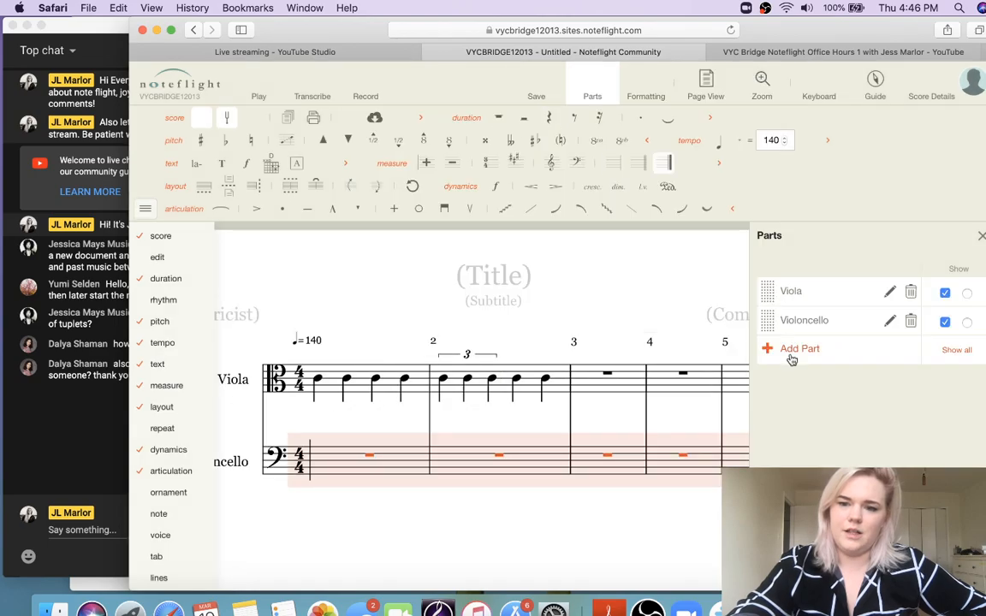
Add two Violin (Solo) parts from the bowed strings to the score
left_click(796, 349)
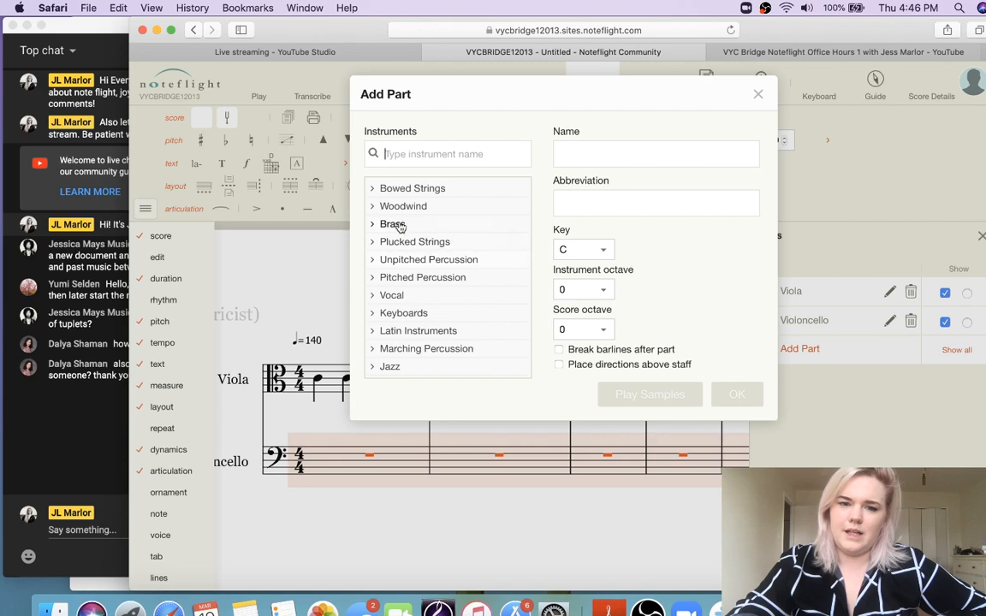
left_click(392, 190)
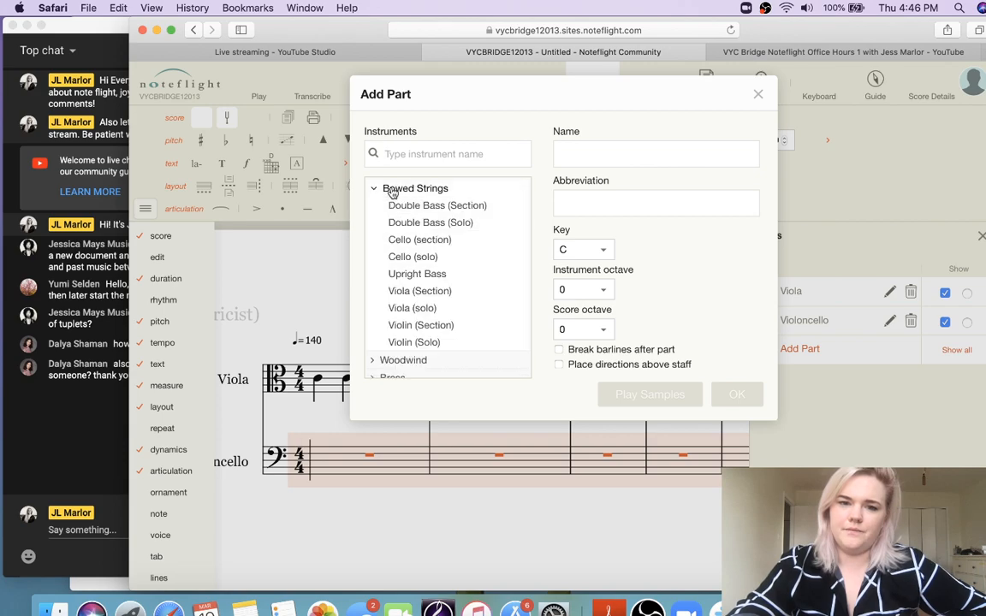
left_click(412, 343)
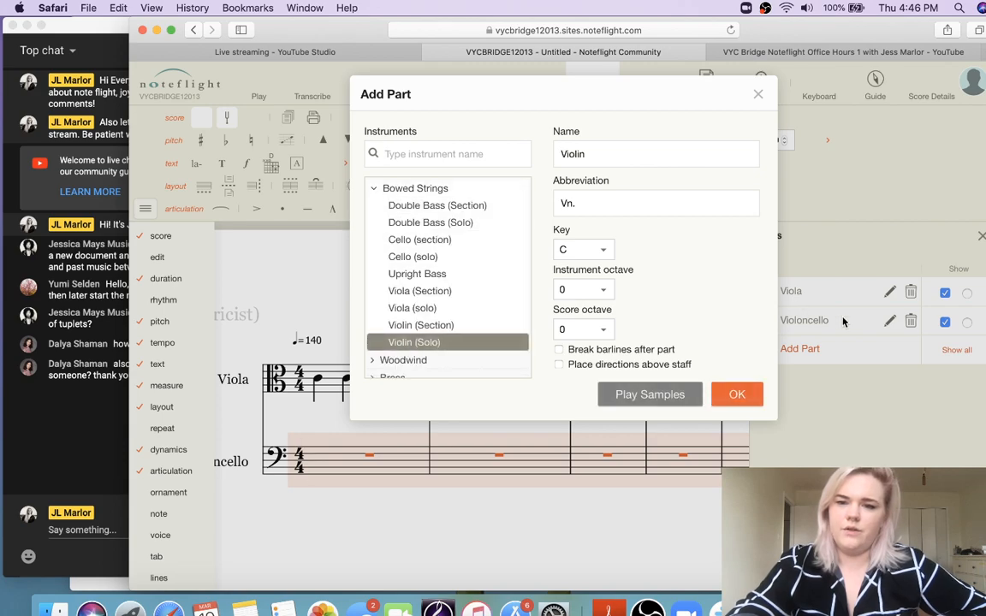
left_click(736, 394)
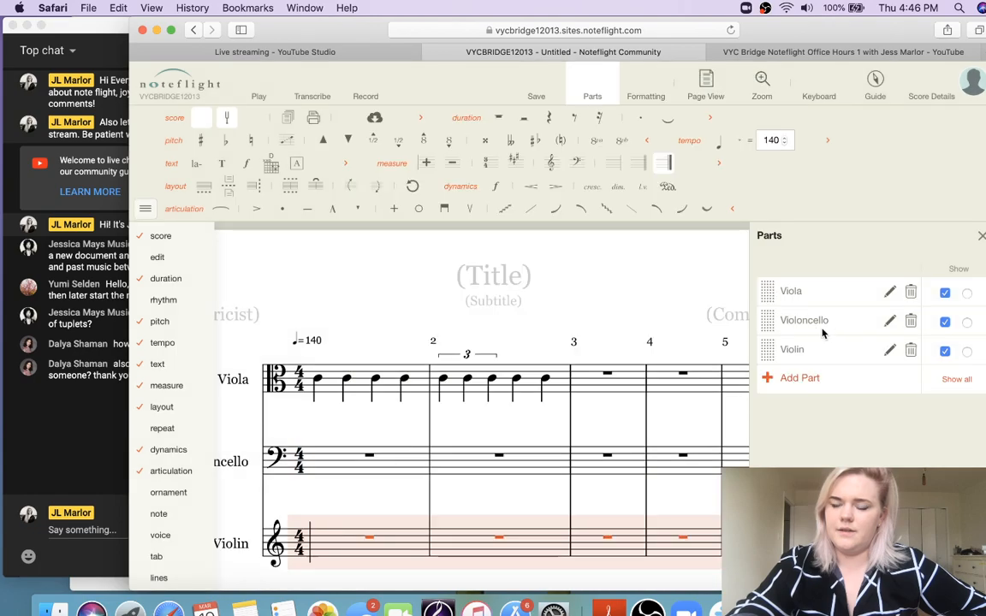
left_click(799, 377)
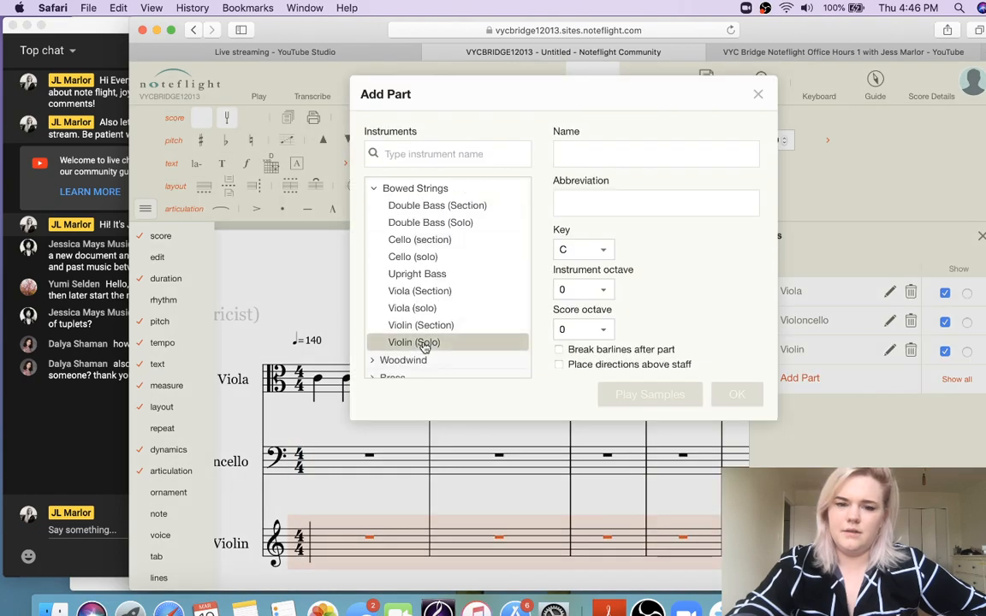
left_click(737, 395)
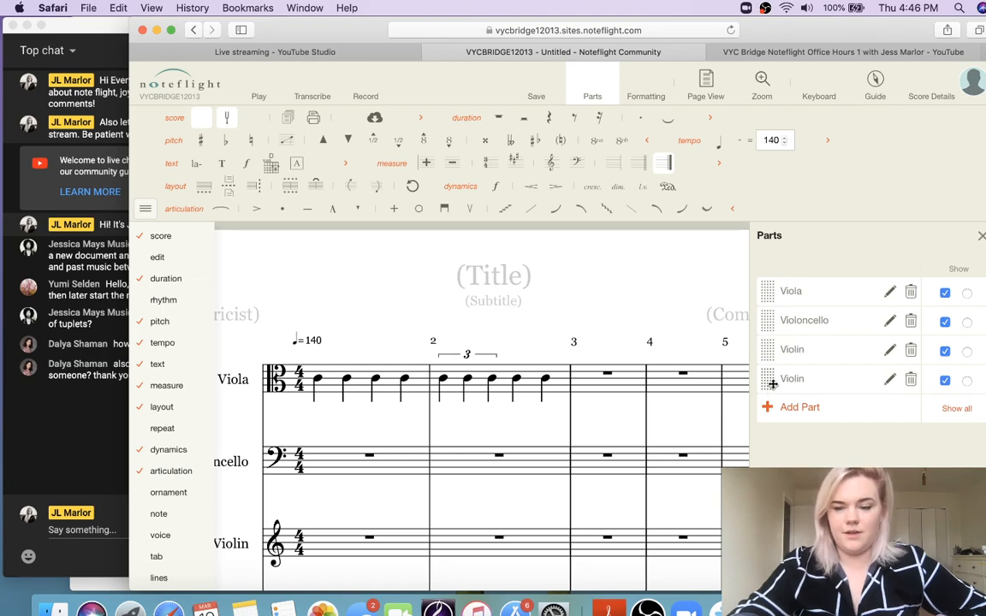
Reorder the parts so both violins come first, followed by the viola and the cello
left_click_drag(765, 386, 766, 319)
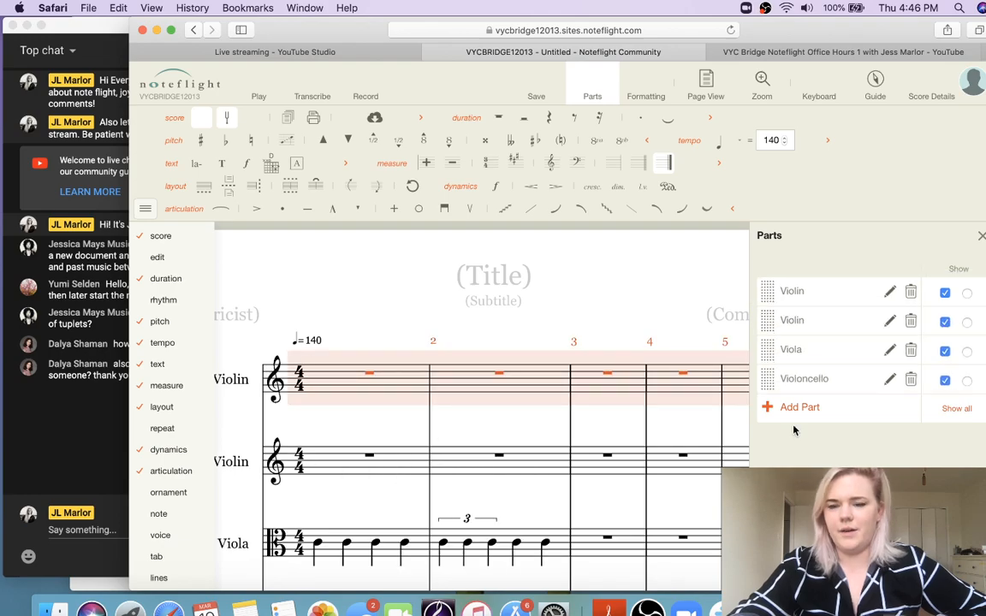
scroll(645, 392, "down", 3)
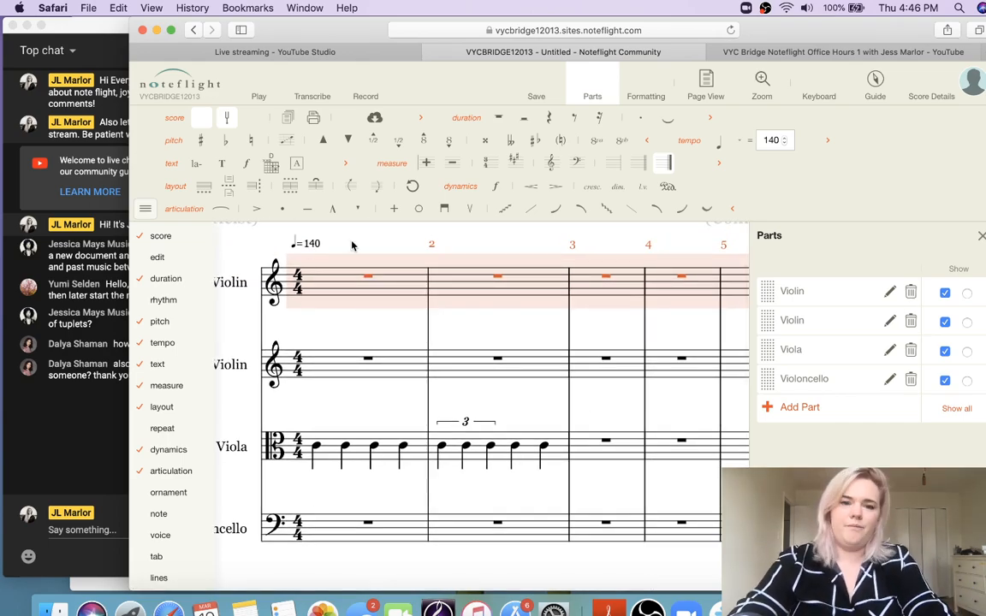
left_click(236, 252)
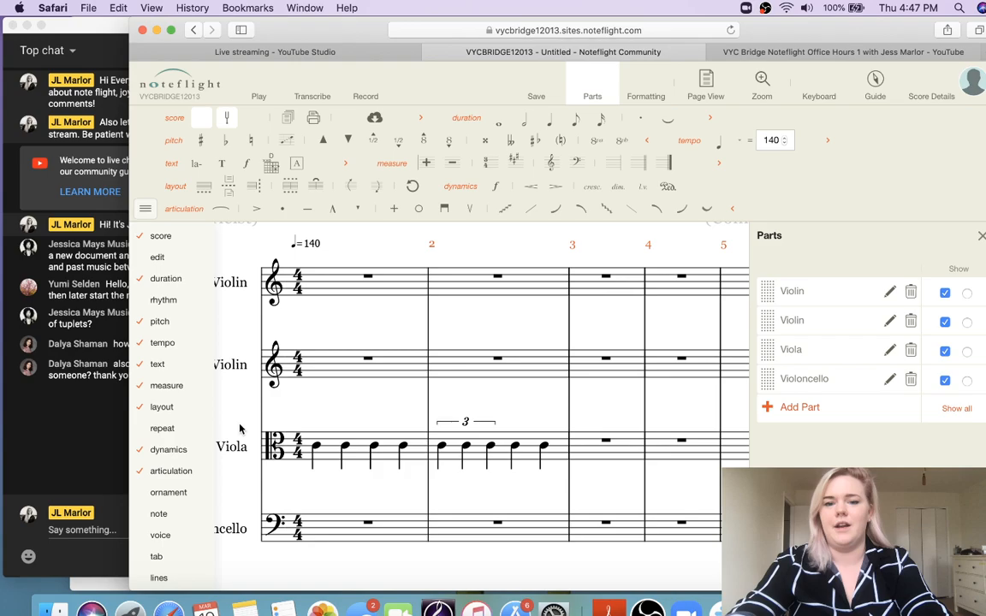
Copy the viola's notes from measures 1 and 2 into the first violin at measure 3 and the cello at measure 5
left_click(315, 449)
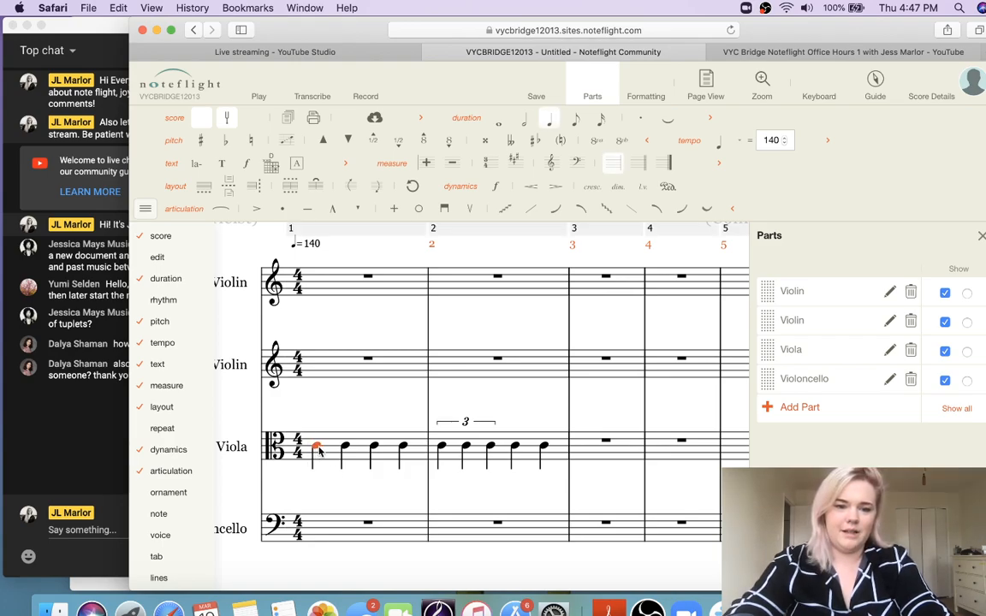
left_click(544, 449, "shift")
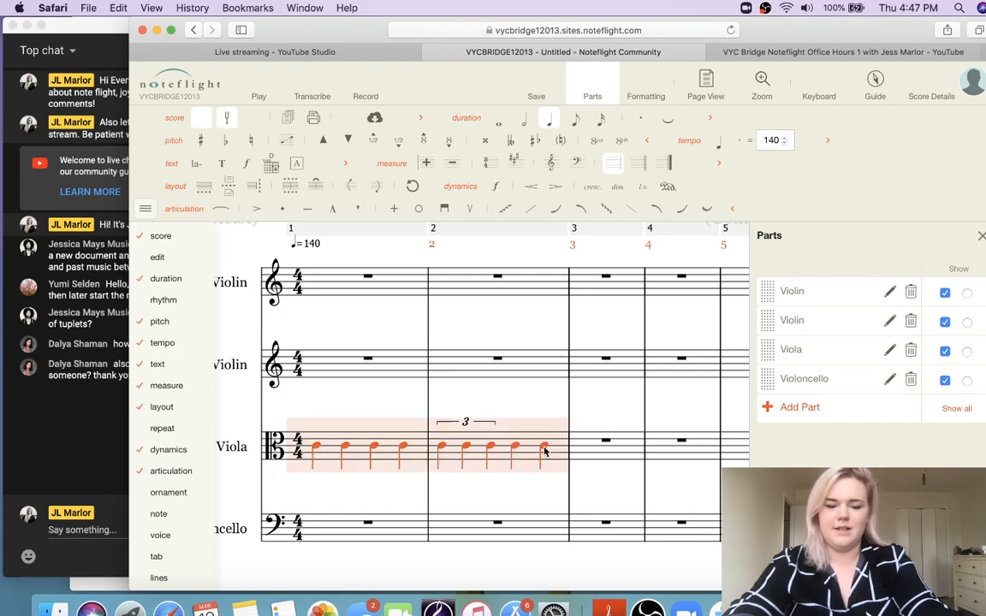
left_click(581, 294)
key("super+v")
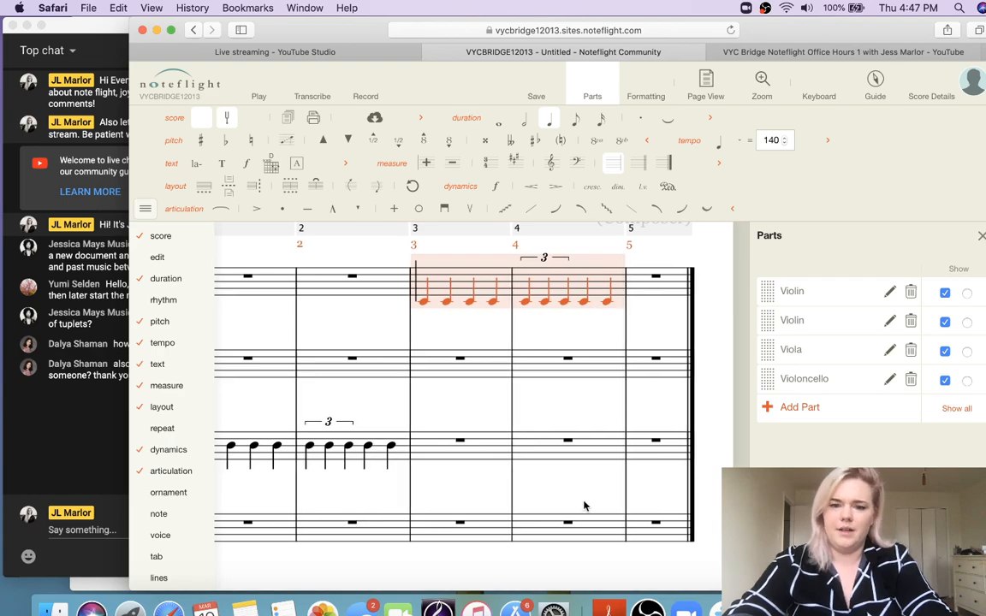
left_click(657, 521)
key("super+v")
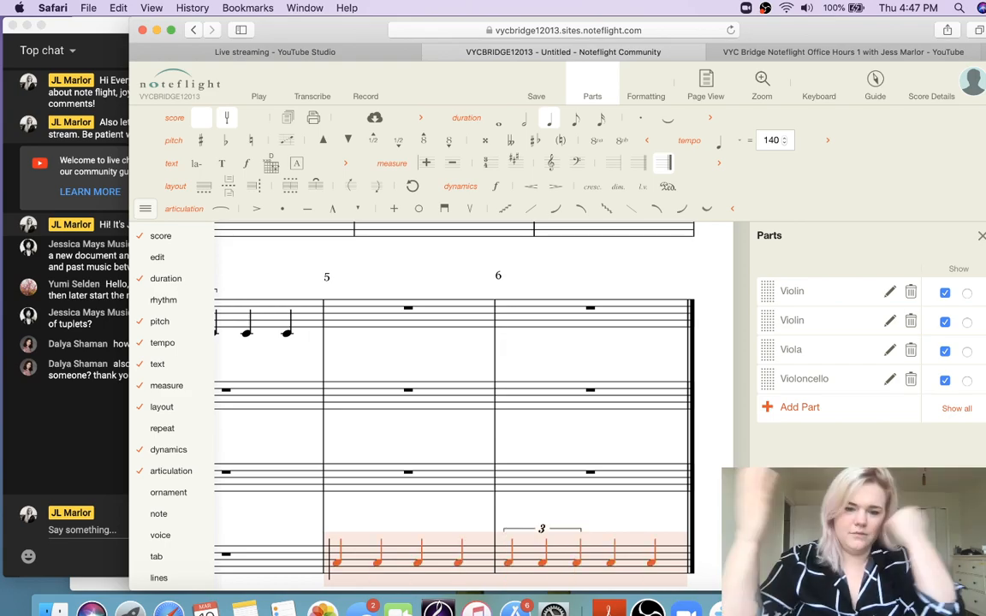
Add a measure after measure 6 and paste the copied viola notes into the second violin starting at measure 7
left_click(326, 268)
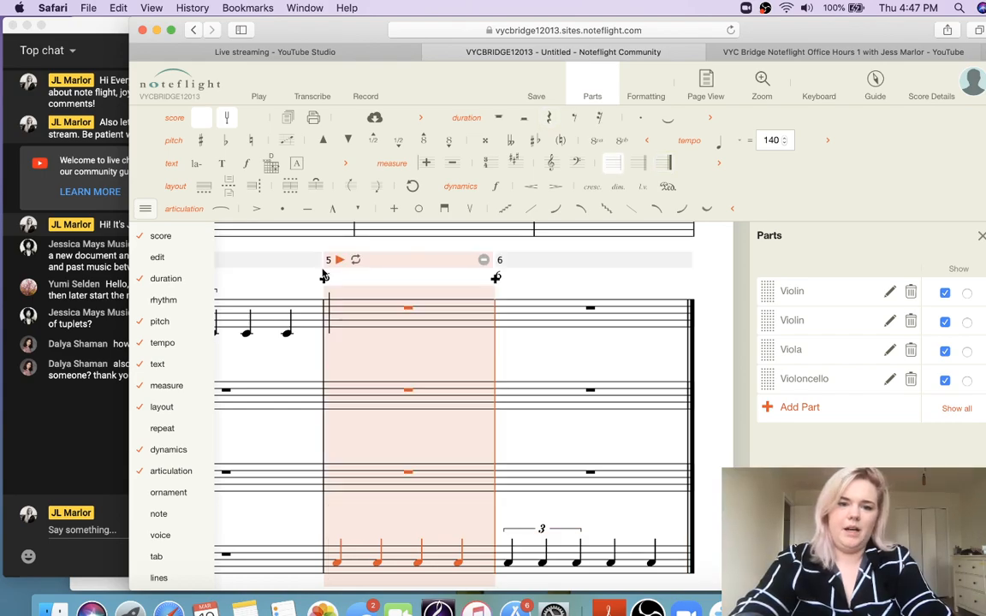
scroll(258, 248, "left", 3)
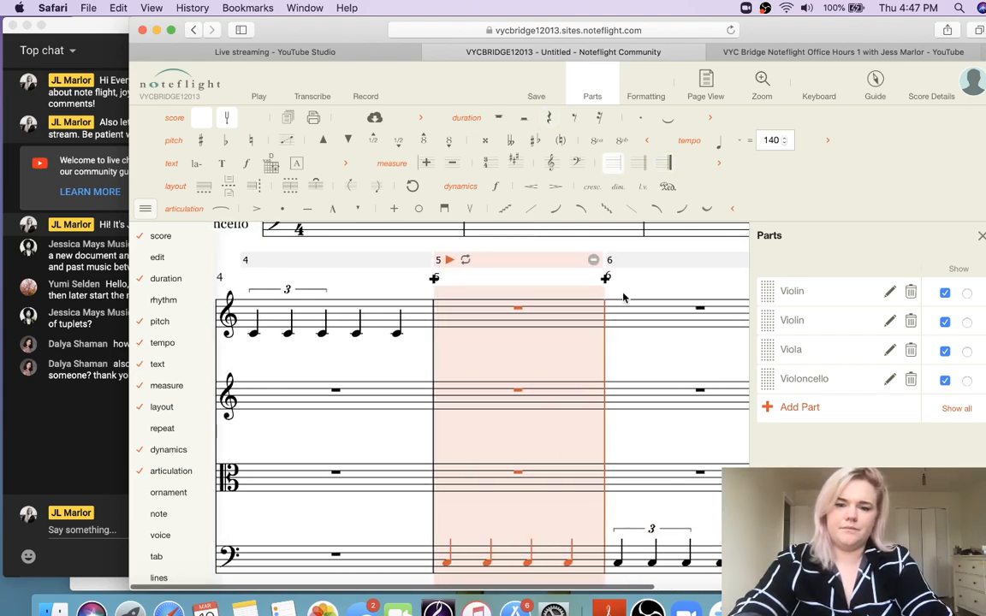
left_click(500, 374)
scroll(499, 374, "right", 3)
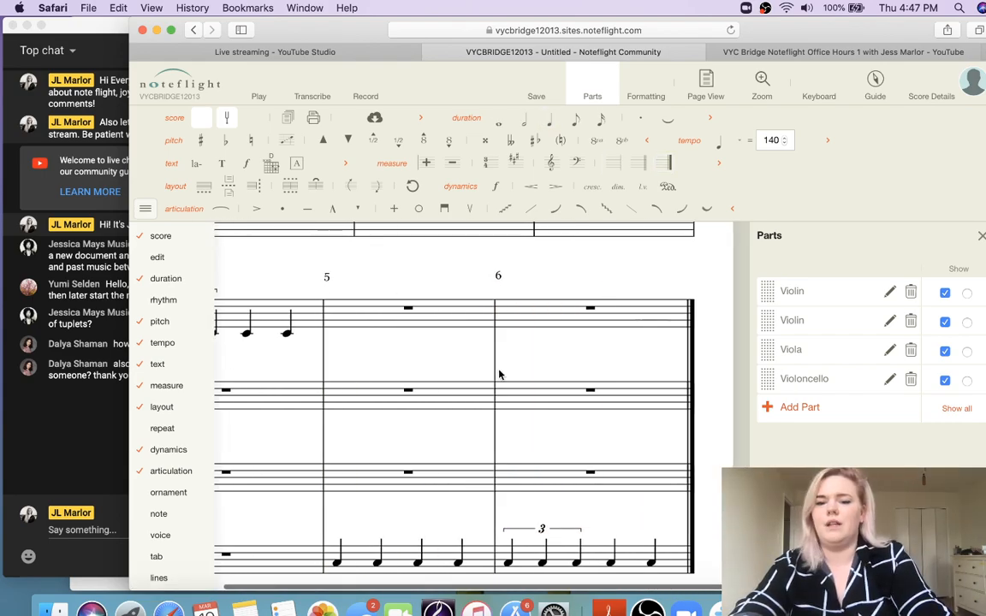
left_click(589, 408)
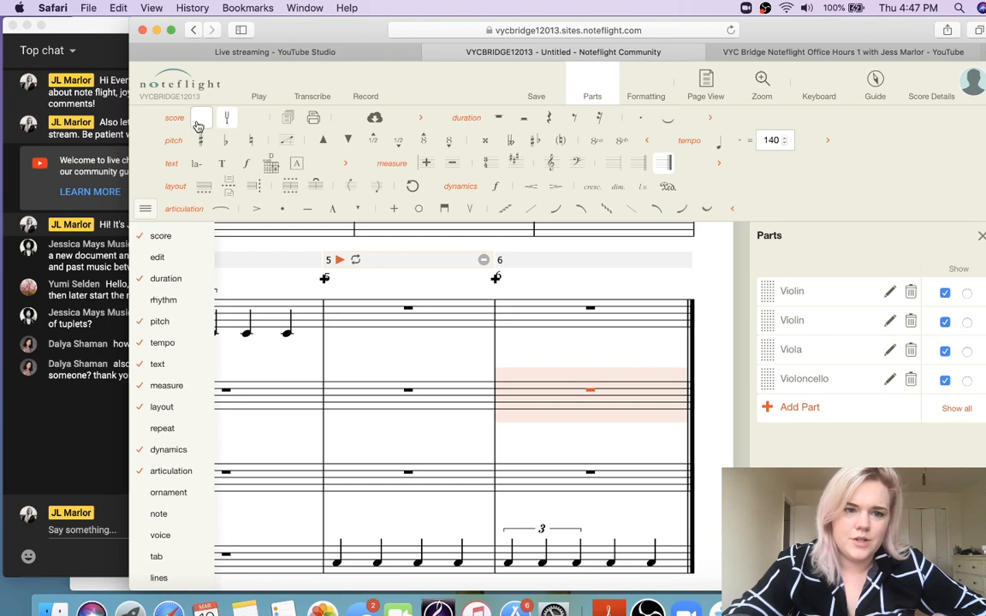
left_click(425, 163)
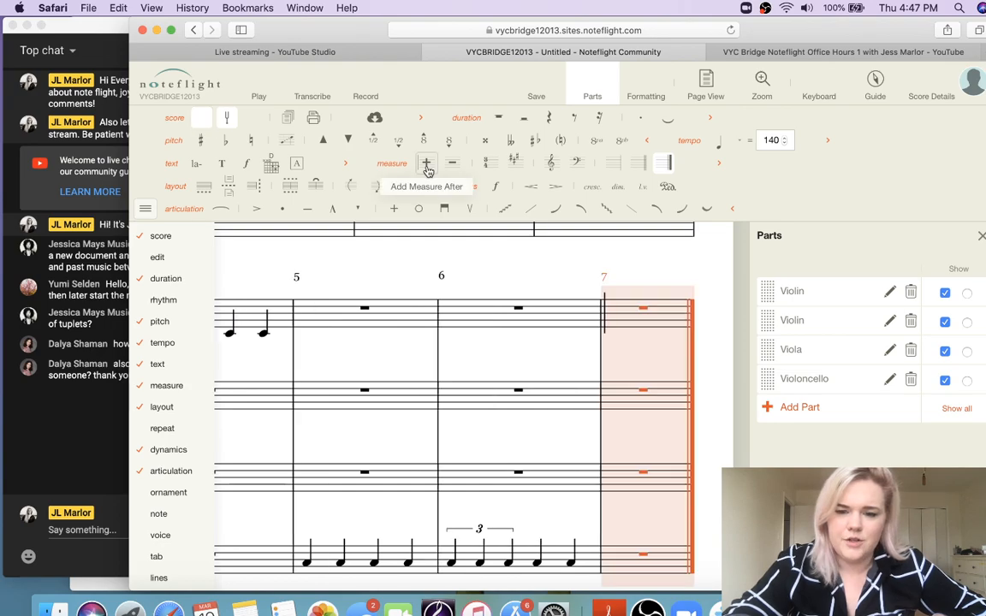
left_click(659, 401)
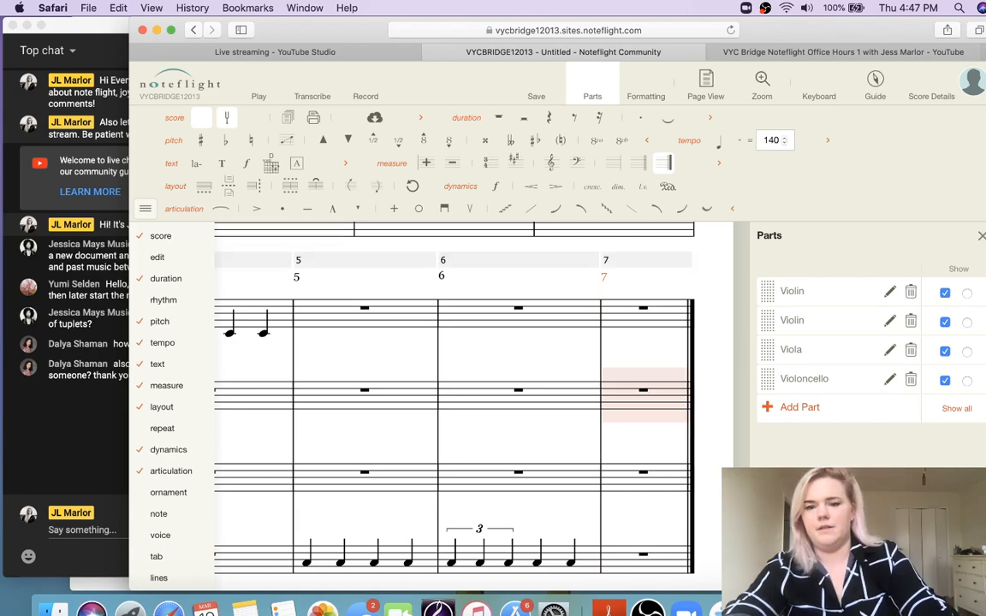
key("super+v")
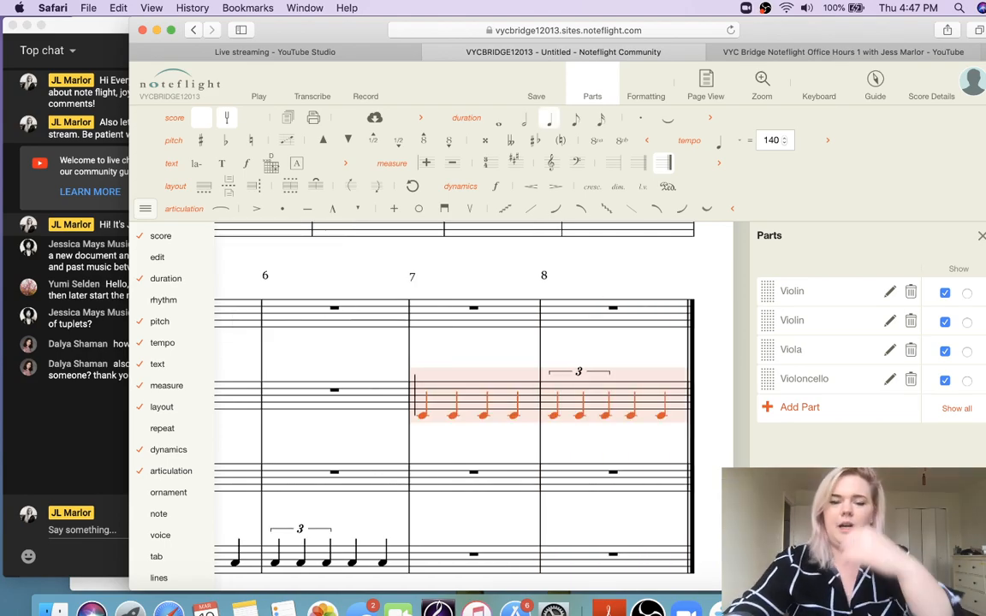
Raise the pasted second violin notes in measures 7 and 8 by one octave and clear the selection
key("super+Up")
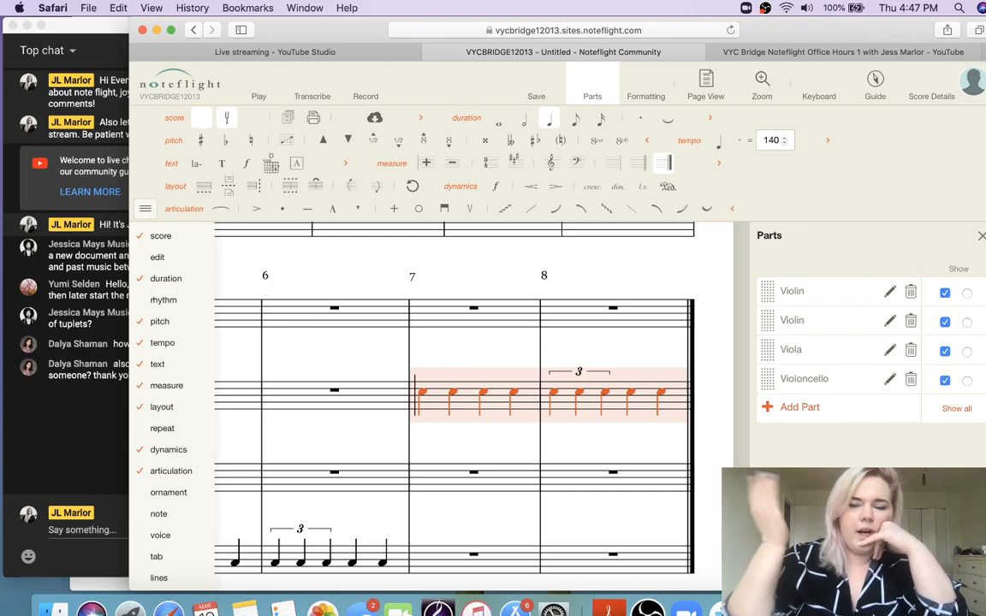
left_click(728, 300)
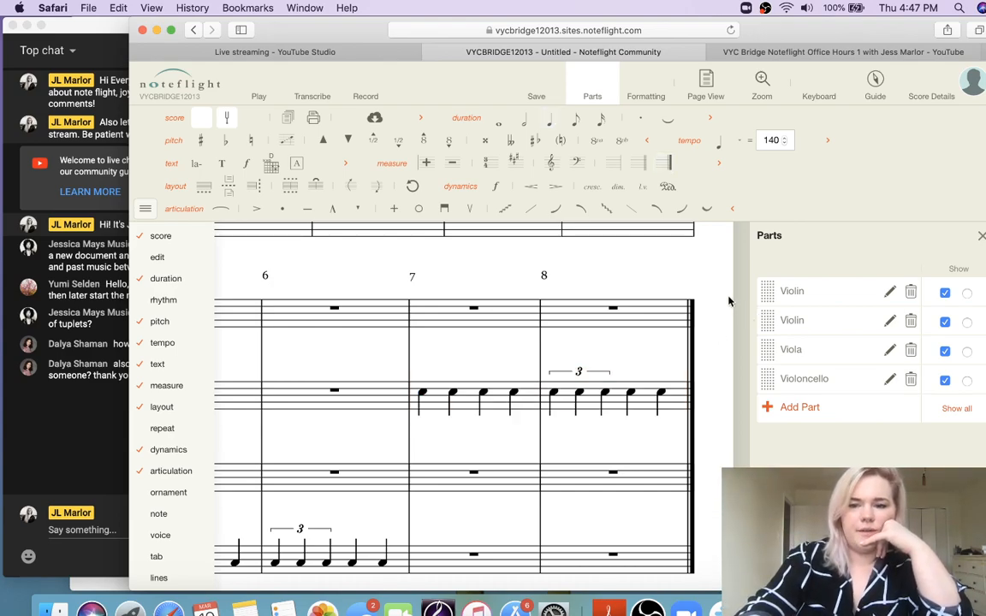
scroll(644, 351, "up", 10)
scroll(644, 352, "down", 6)
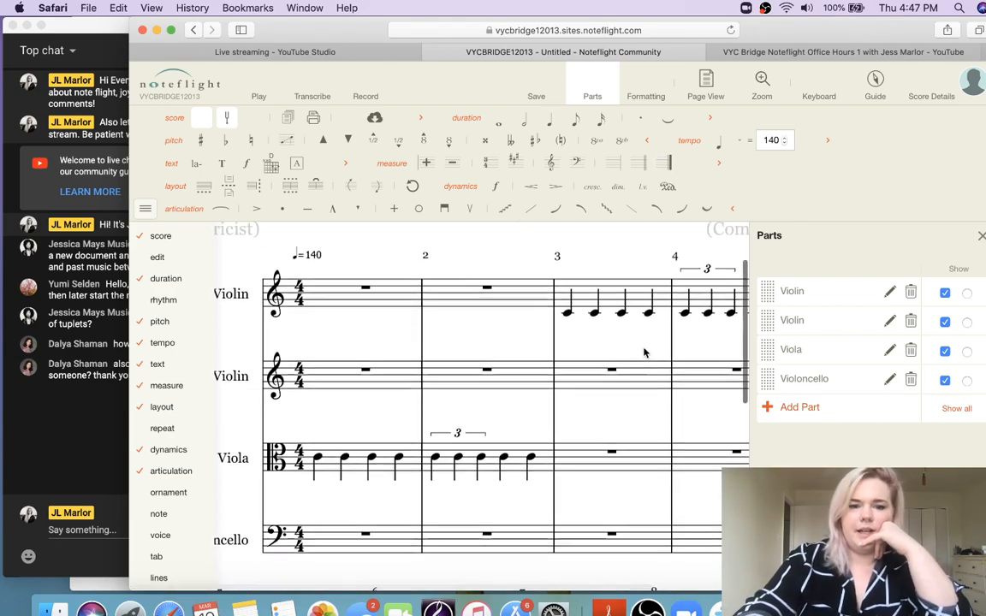
Enter "String Quartet 1" as the score's title
scroll(645, 352, "up", 2)
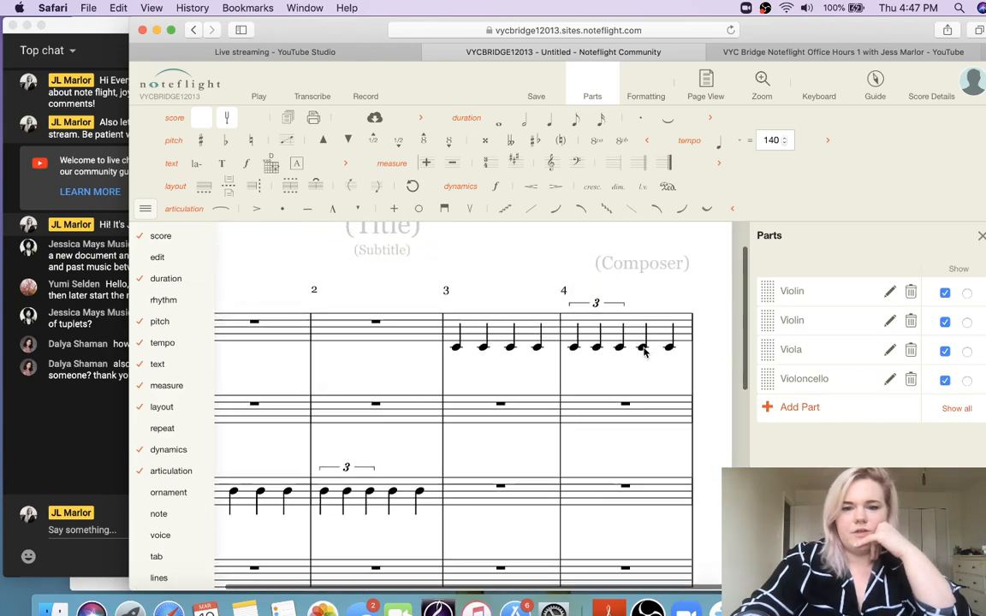
left_click(383, 227)
type("String")
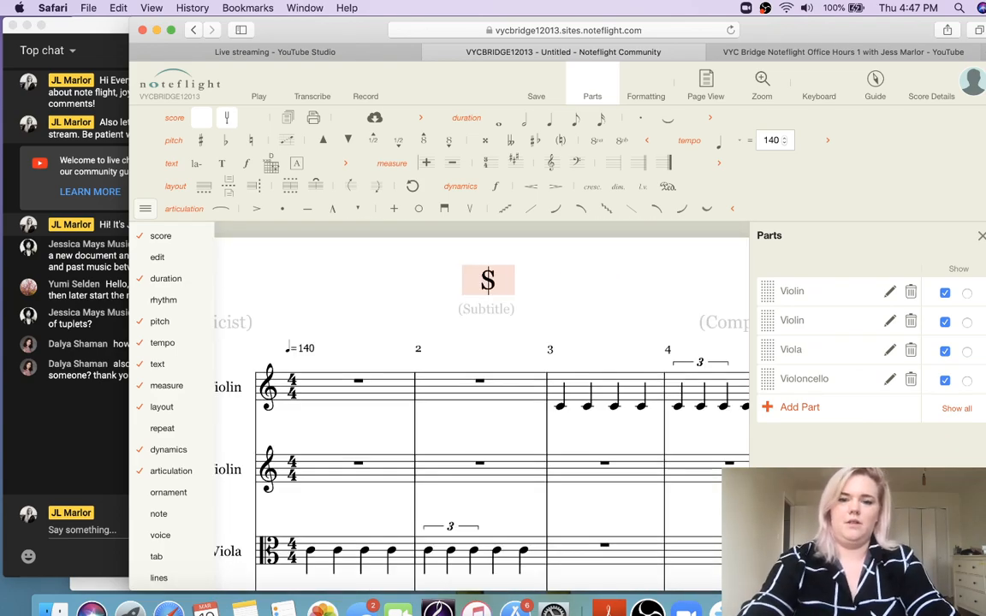
type(" Quar")
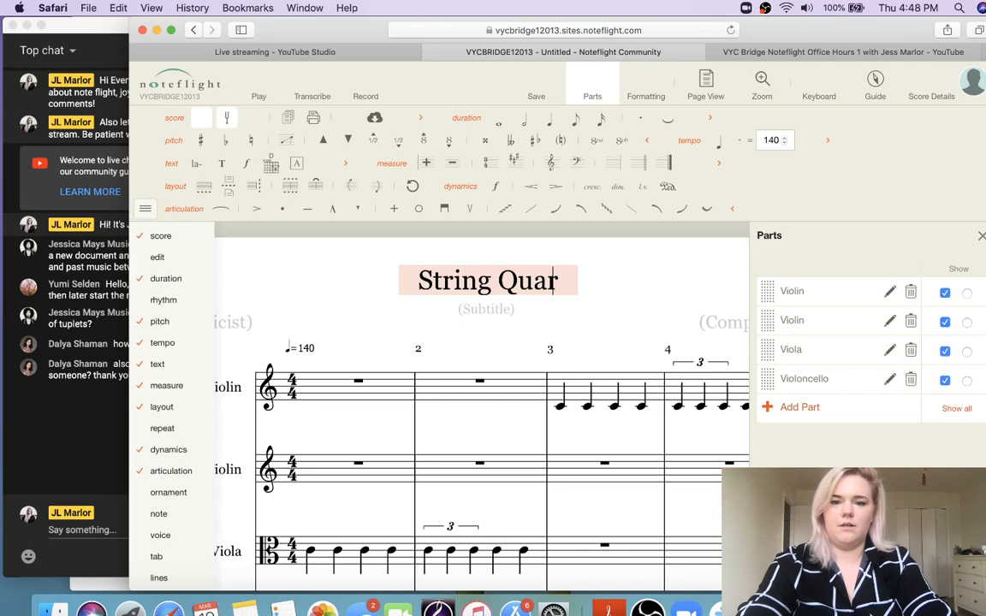
type("tet 1")
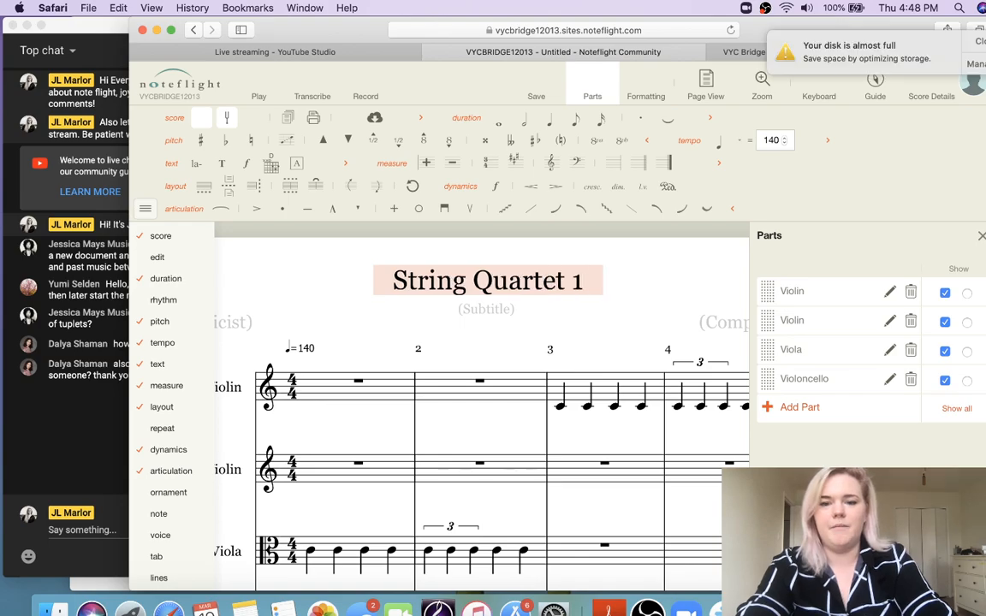
Replace the score's title with "Ramen Noodle"
key("BackSpace")
key("BackSpace")
key("BackSpace")
key("BackSpace")
key("BackSpace")
key("BackSpace")
key("BackSpace")
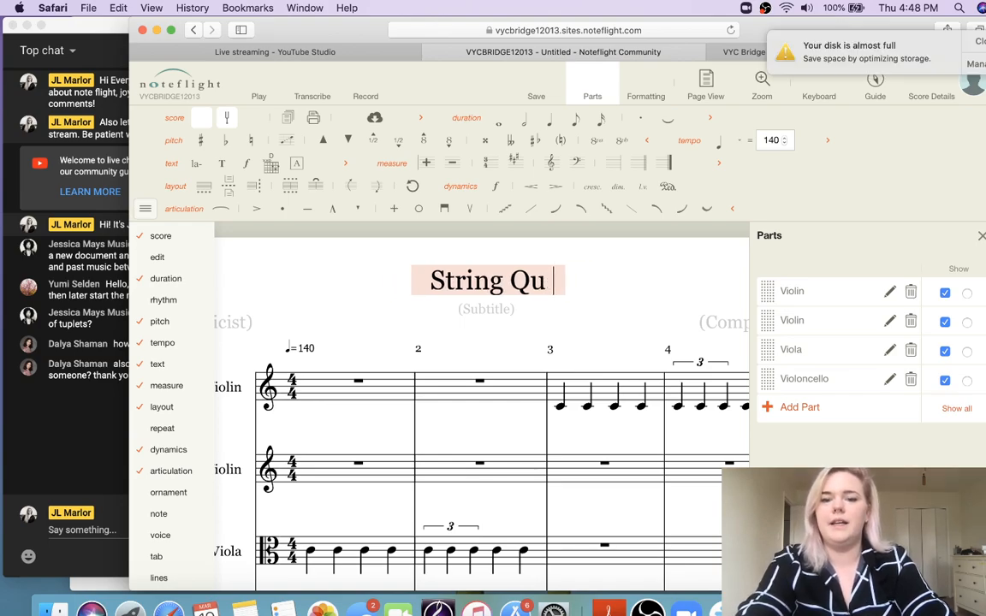
key("BackSpace")
key("BackSpace")
key("BackSpace")
key("BackSpace")
key("BackSpace")
key("BackSpace")
key("BackSpace")
key("BackSpace")
key("BackSpace")
type("Ramen")
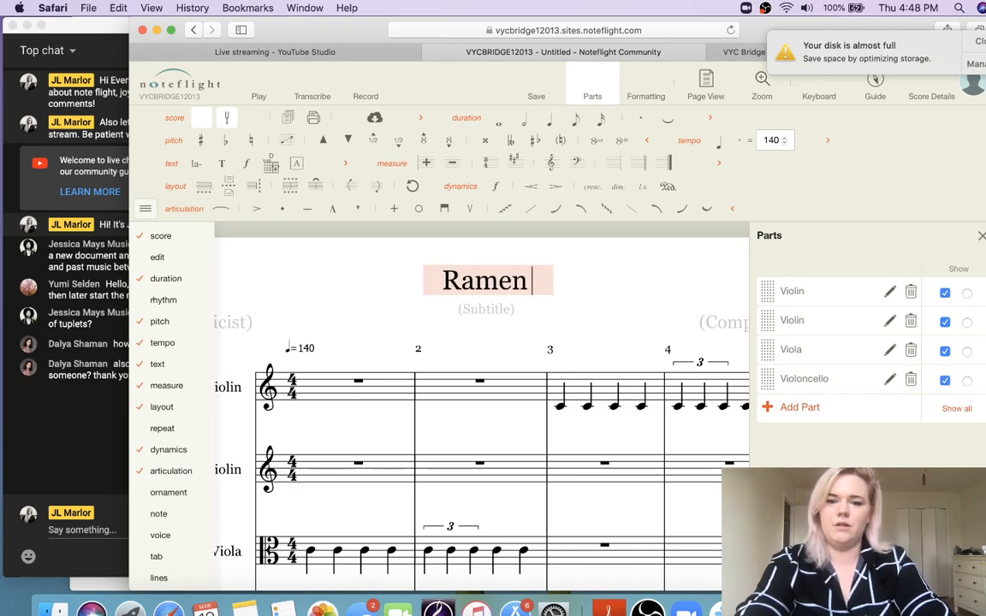
type(" Noodle")
scroll(651, 226, "down", 3)
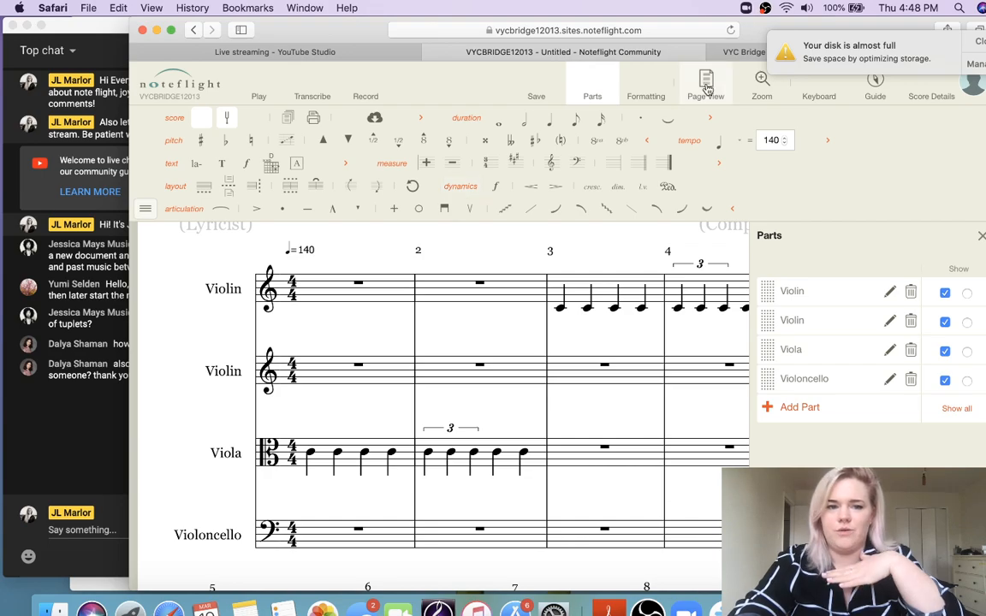
left_click(146, 210)
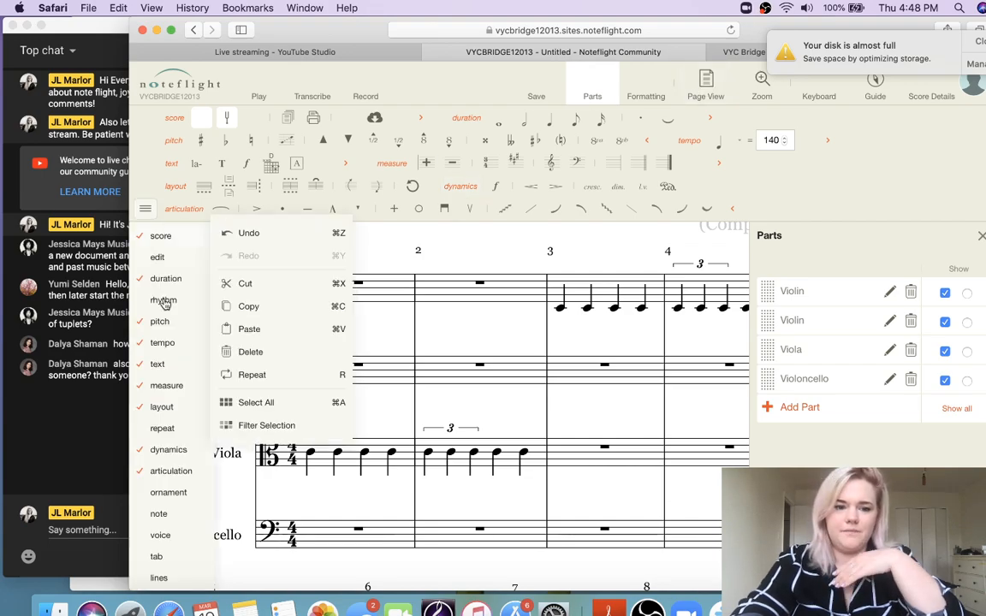
scroll(167, 513, "down", 2)
mouse_move(170, 582)
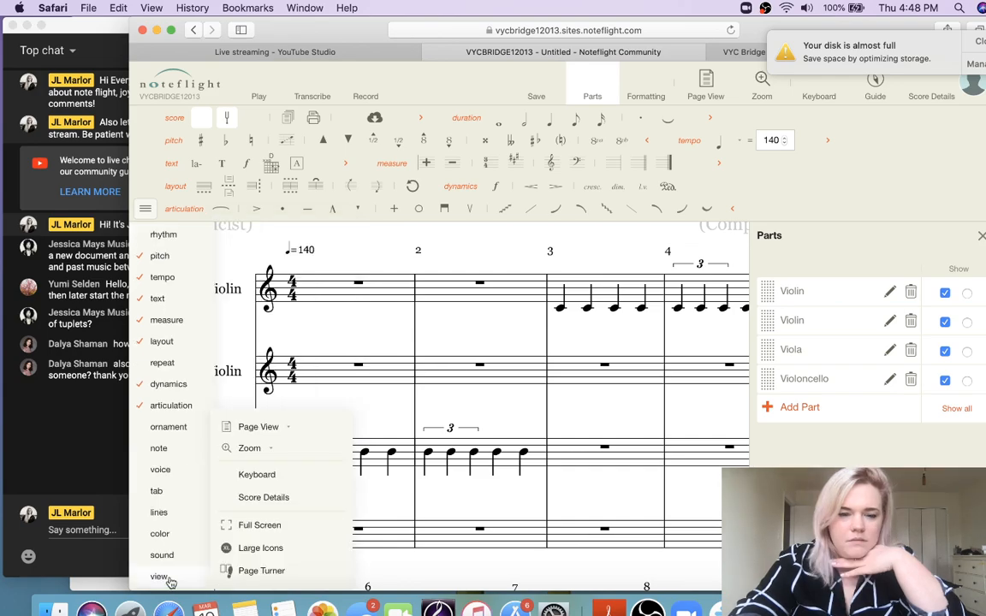
mouse_move(171, 562)
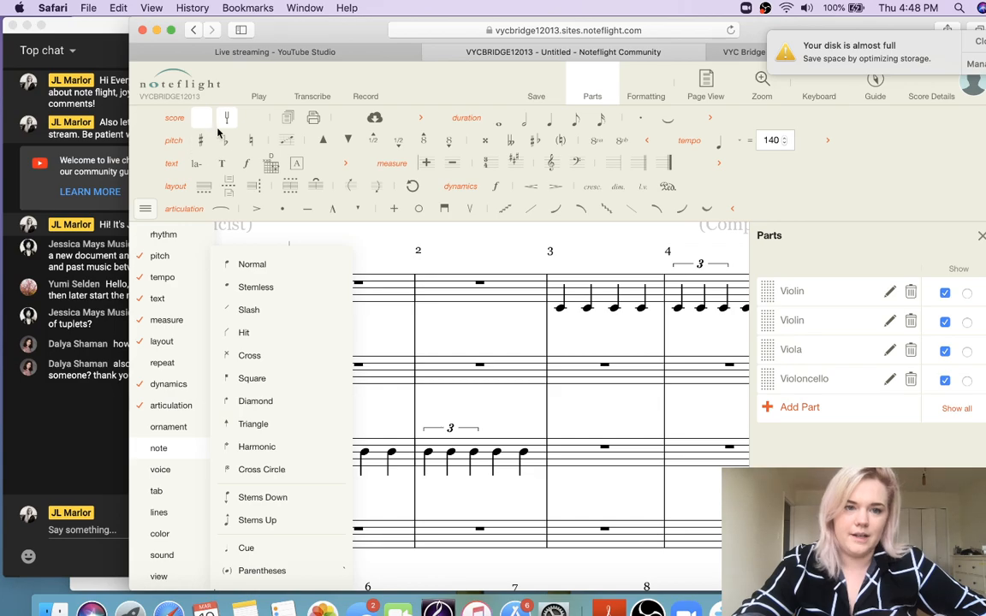
left_click(524, 273)
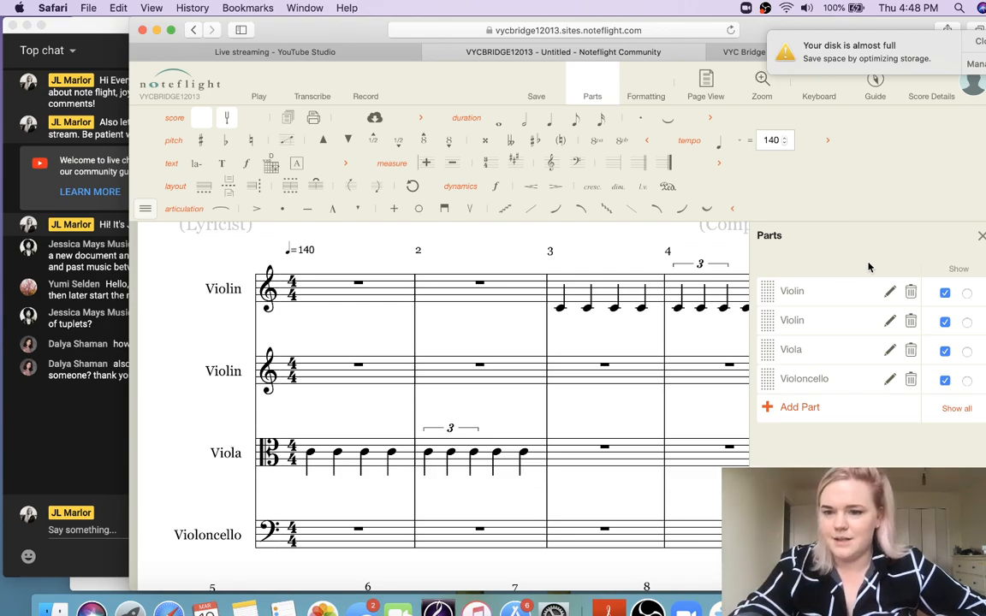
Display each part on its own in turn: first violin, second violin, viola and violoncello
left_click(968, 294)
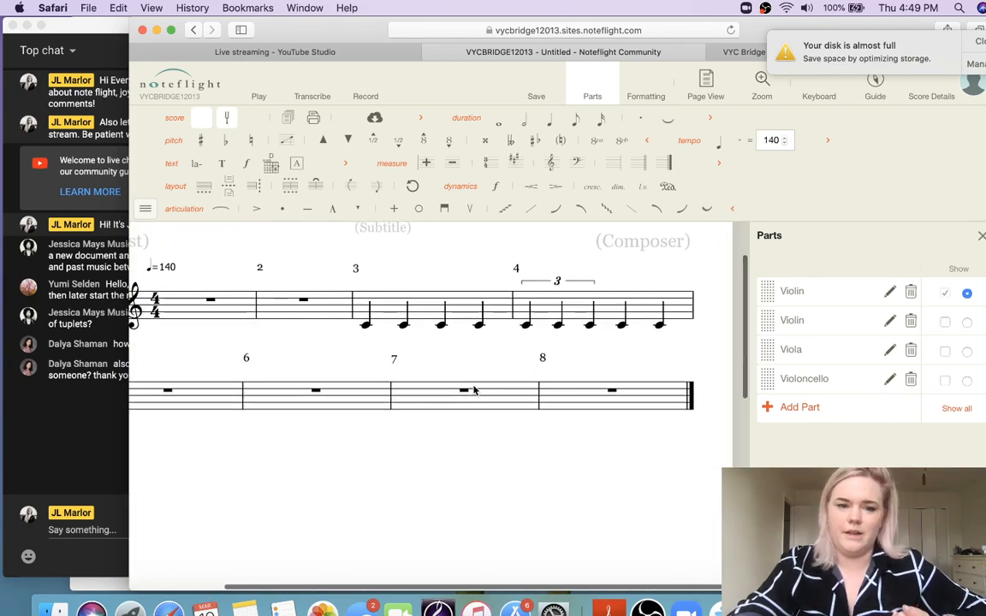
scroll(475, 392, "up", 3)
scroll(475, 391, "left", 3)
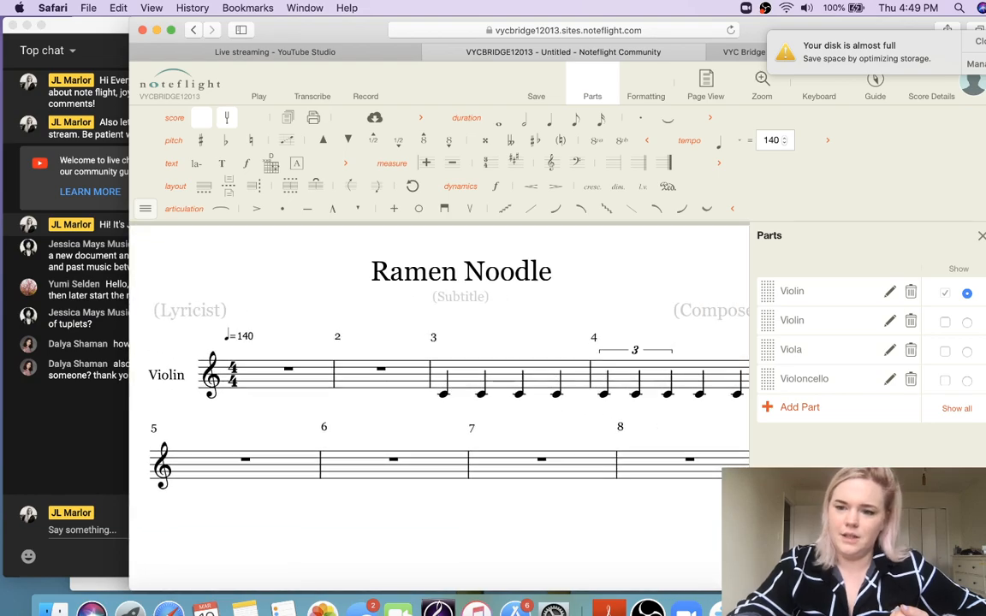
left_click(968, 323)
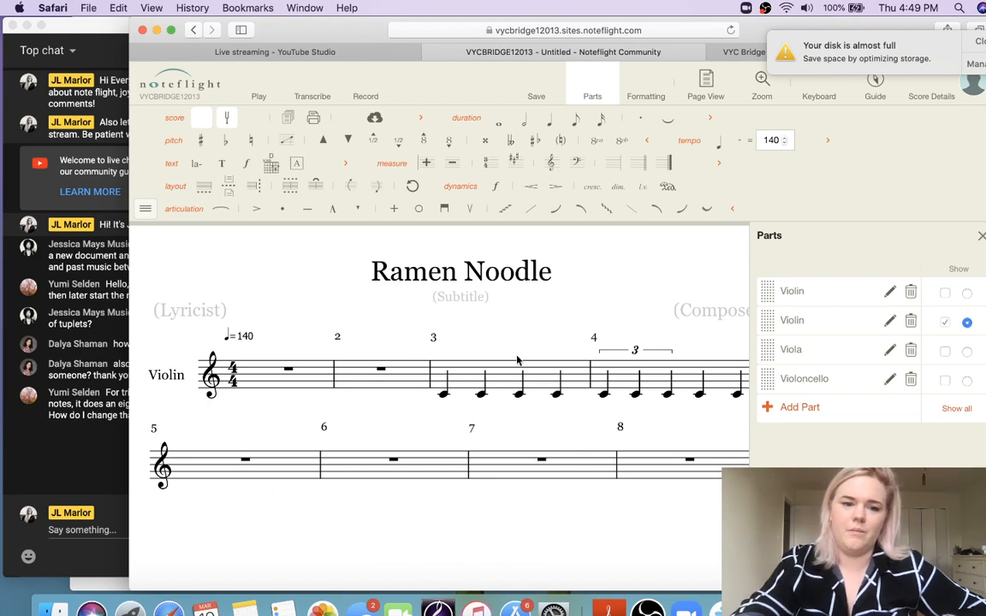
left_click(967, 353)
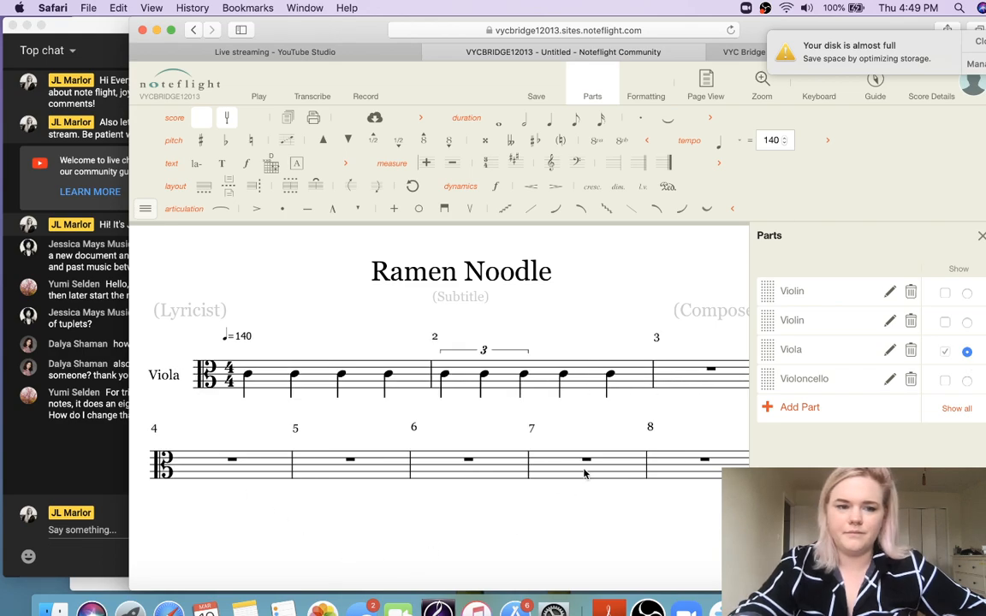
left_click(967, 382)
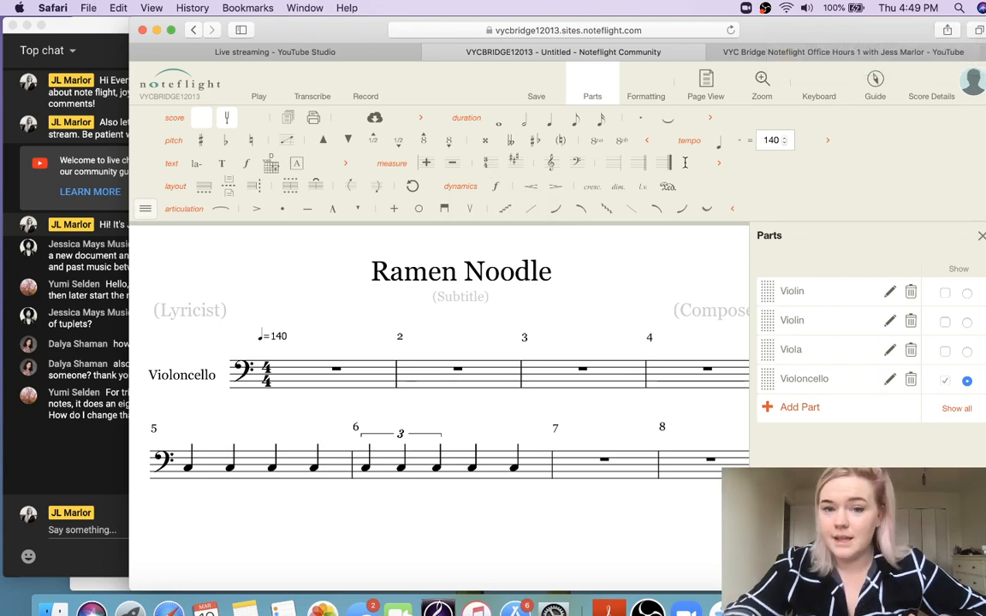
left_click(931, 96)
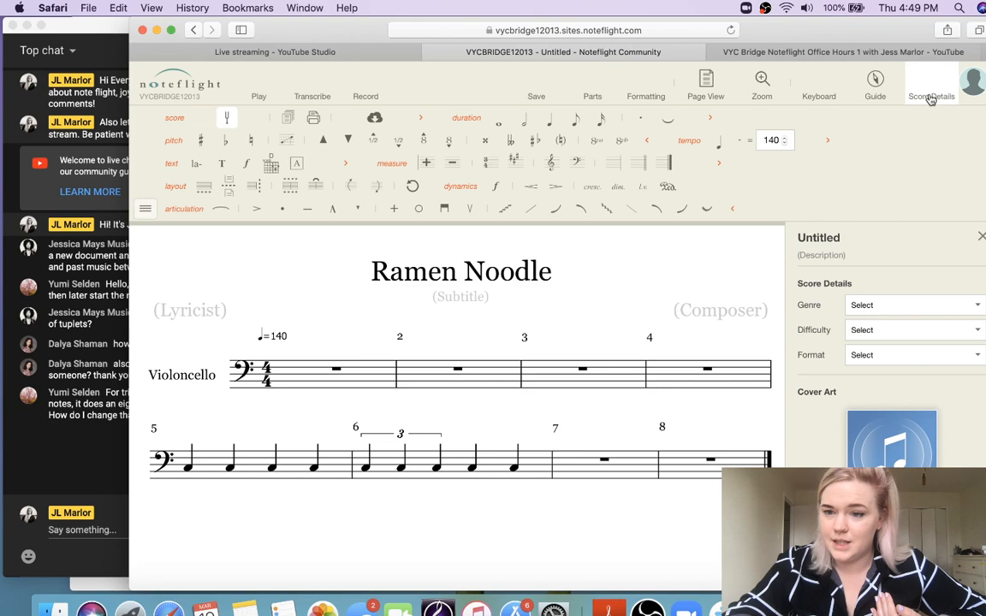
left_click(931, 97)
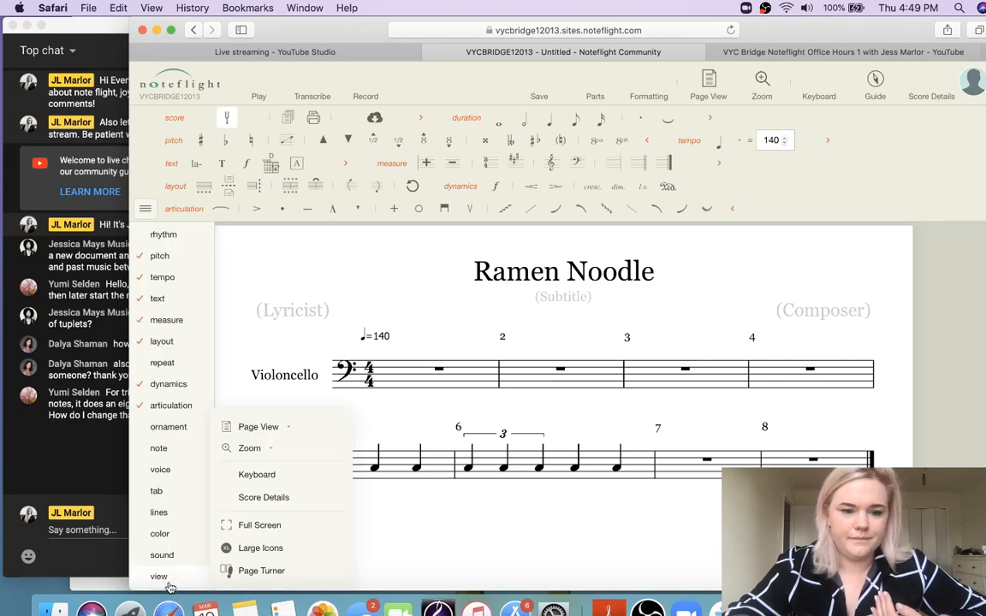
mouse_move(162, 554)
mouse_move(169, 519)
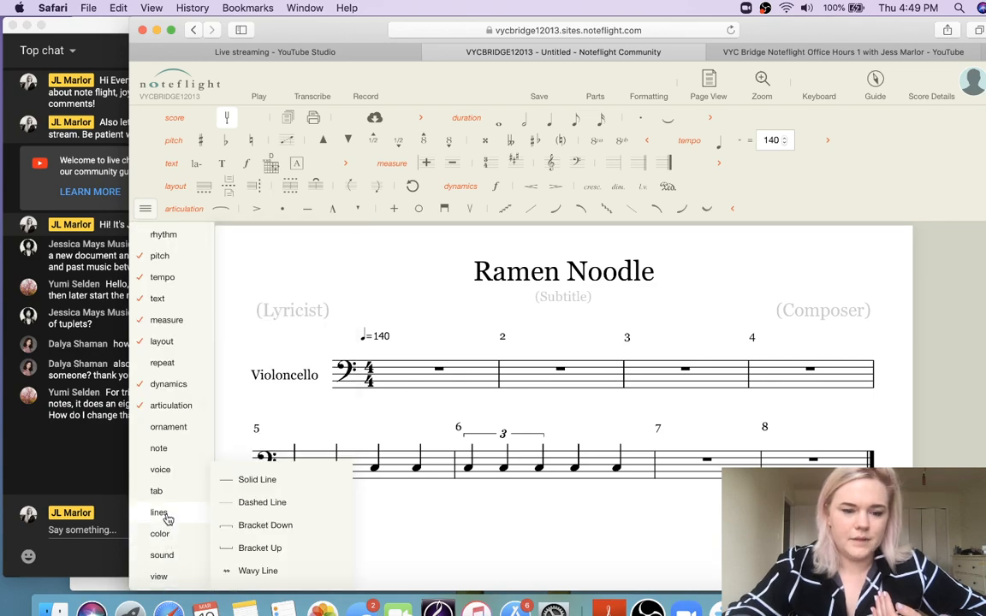
mouse_move(166, 473)
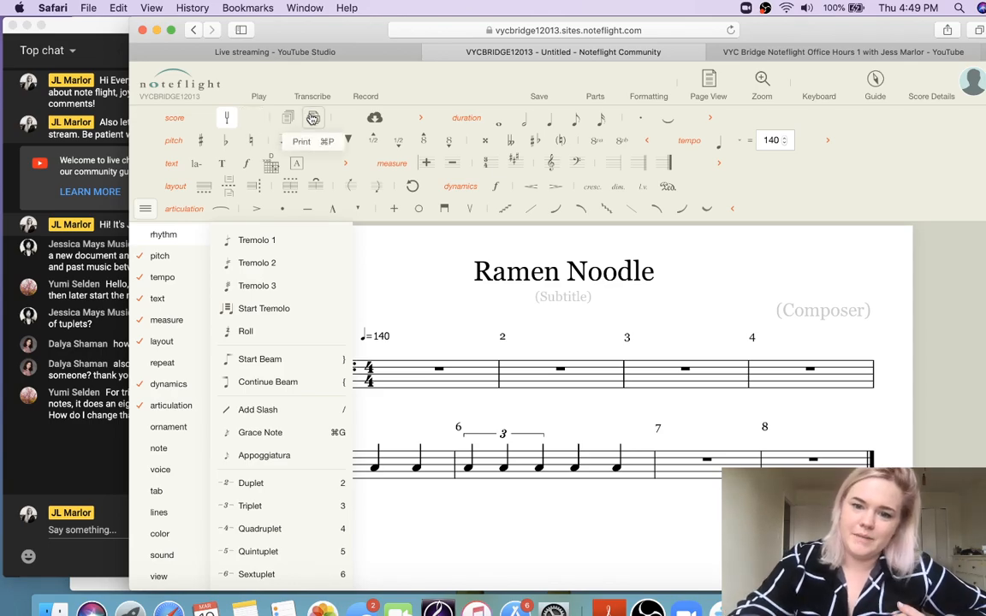
key("super+Tab")
key("super+Tab")
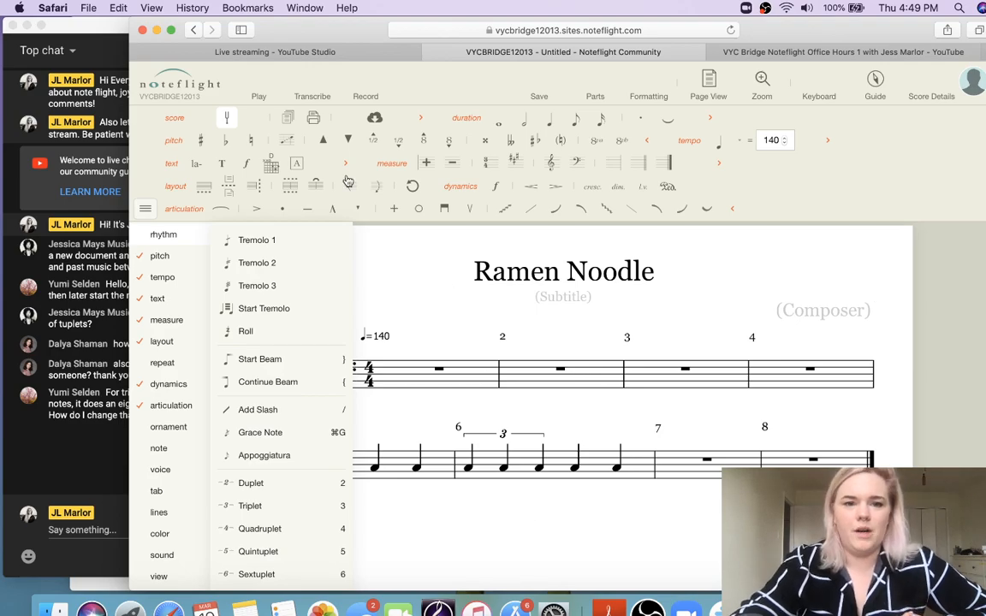
Go through the print options, choose Print Full Score and Individual Parts, and continue
left_click(313, 121)
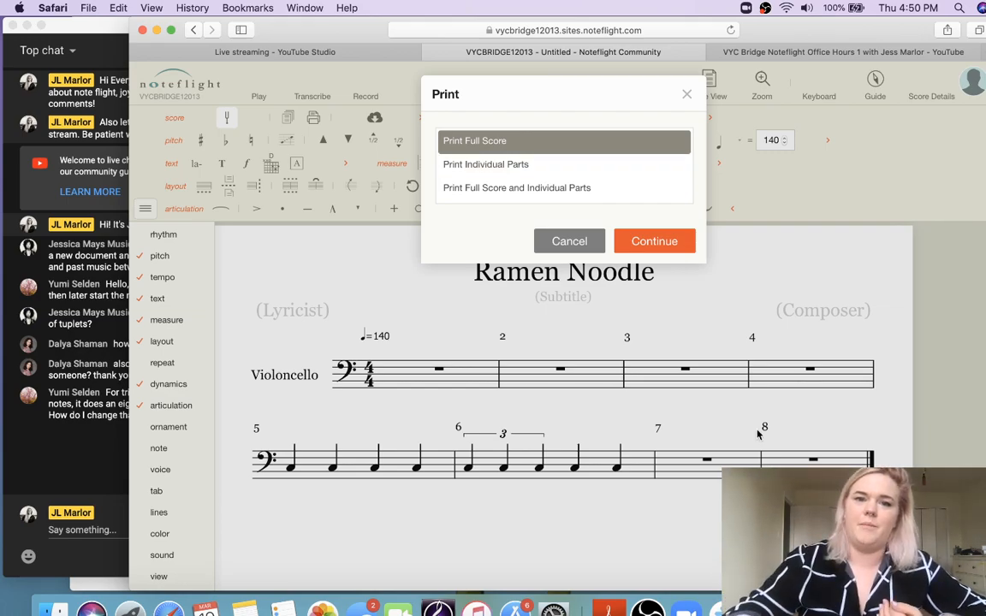
left_click(559, 166)
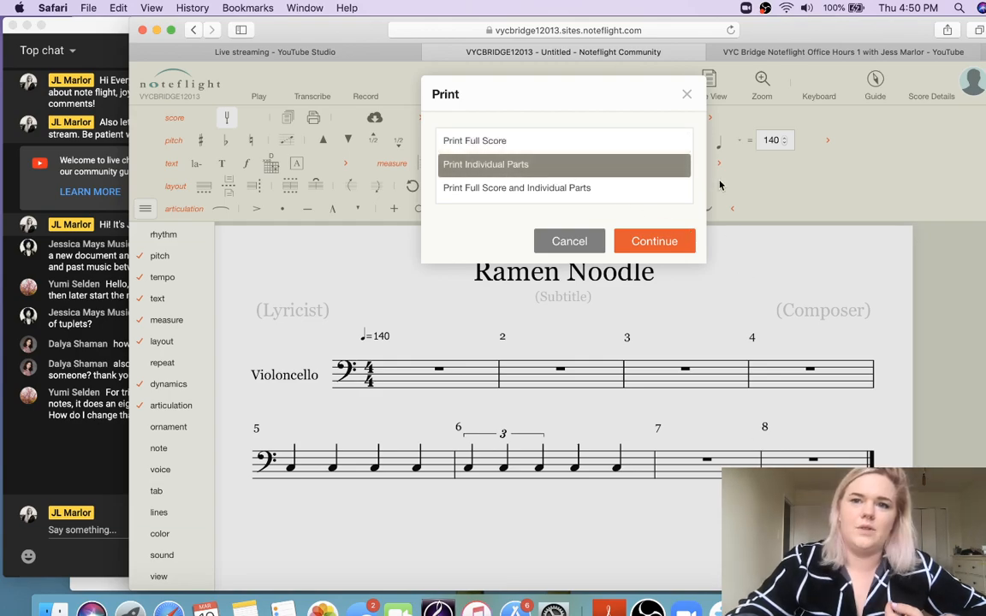
left_click(551, 189)
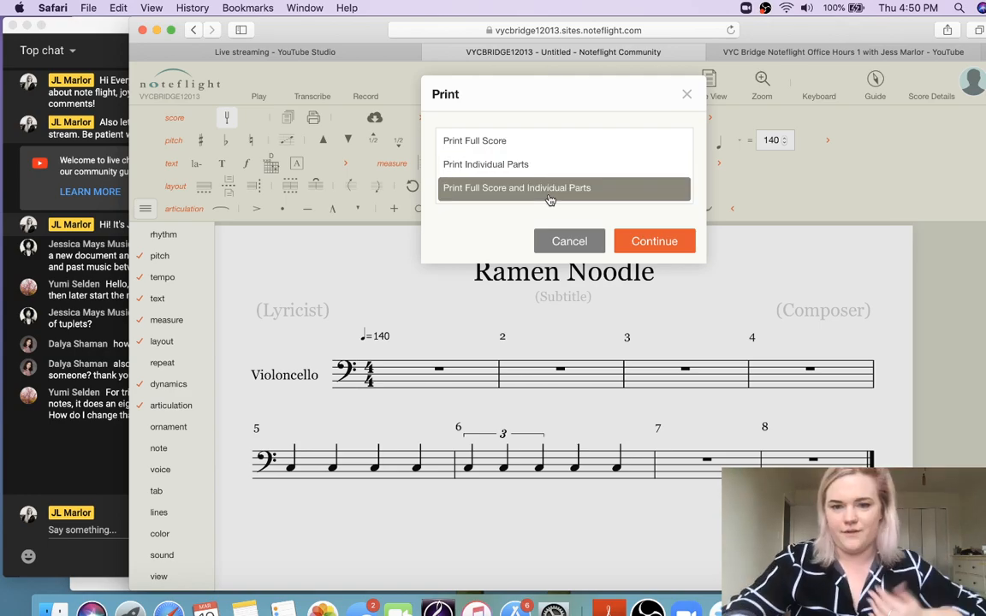
left_click(627, 236)
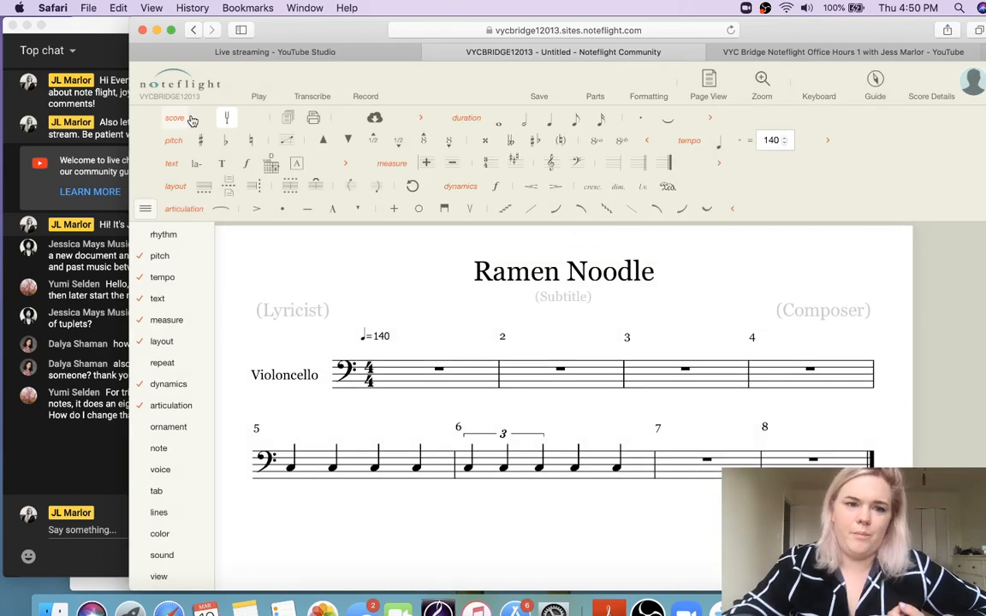
Show both violins and the viola again alongside the violoncello and close the parts list
left_click(595, 86)
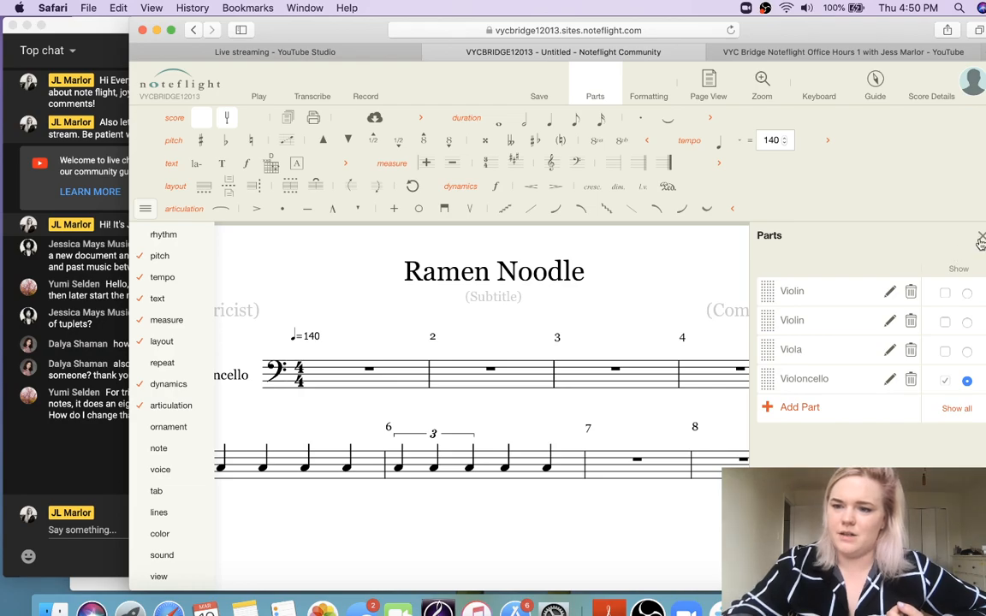
left_click(945, 293)
left_click(945, 321)
left_click(944, 351)
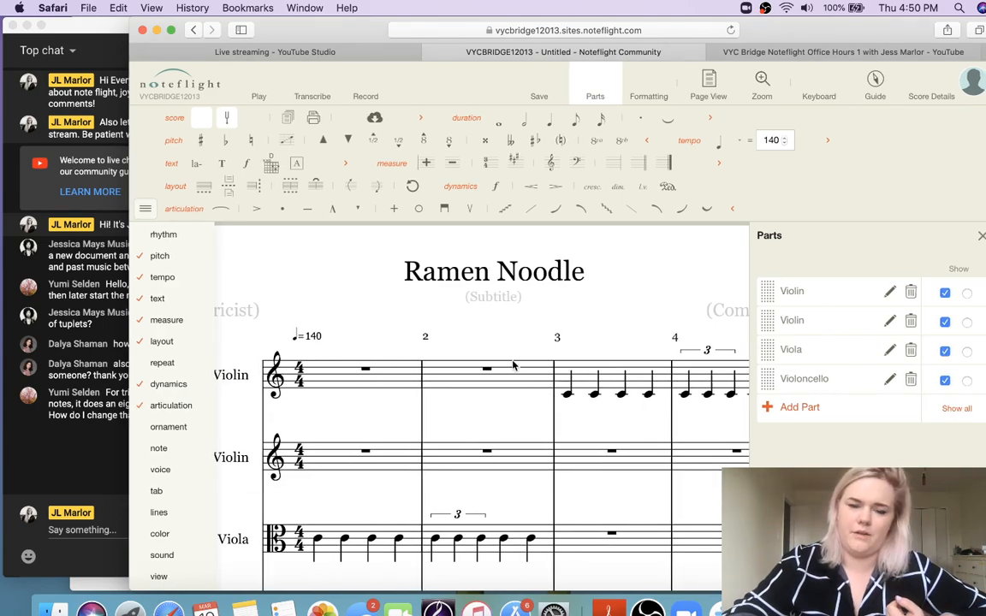
scroll(227, 258, "down", 3)
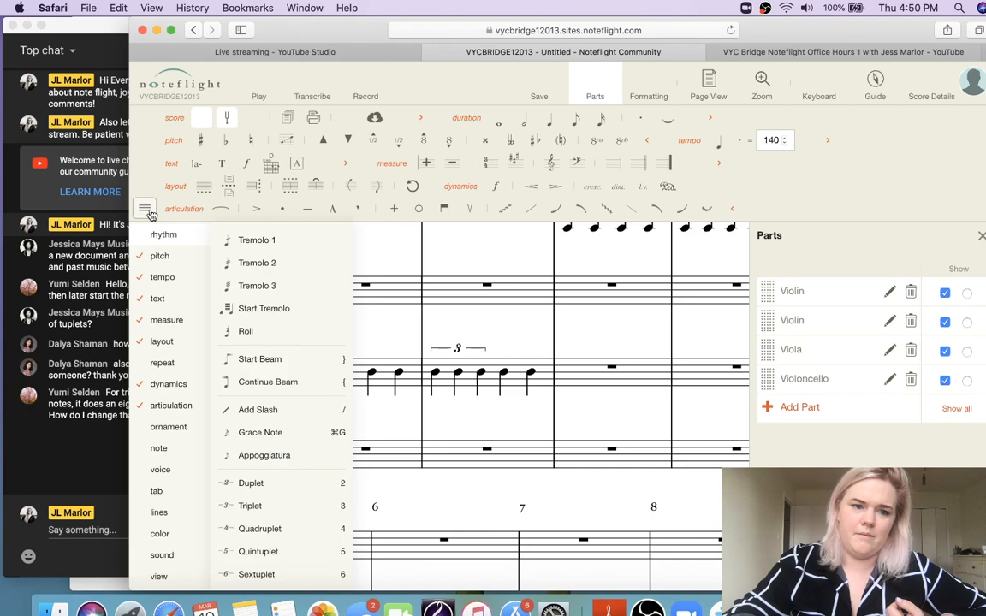
left_click(643, 403)
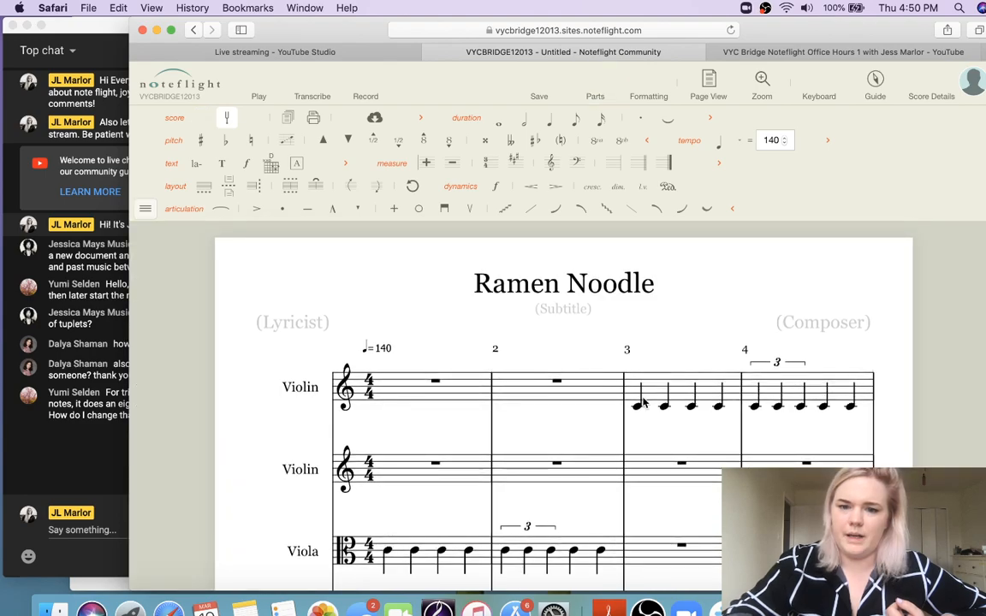
Look over the whole score down to its last system and check the live chat for the newest viewer question
scroll(643, 403, "down", 5)
scroll(644, 402, "down", 3)
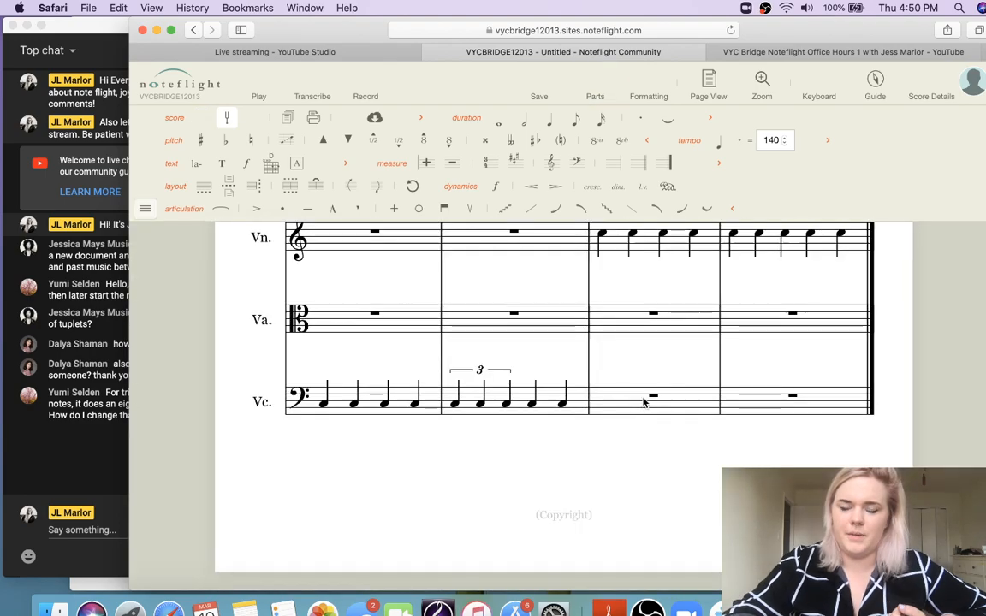
scroll(644, 402, "up", 8)
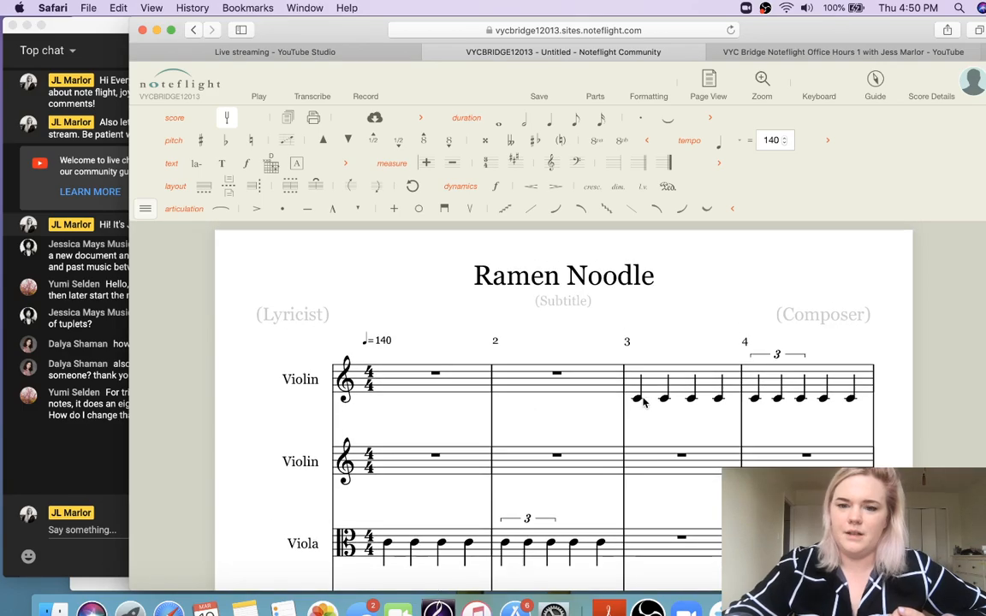
scroll(643, 403, "down", 3)
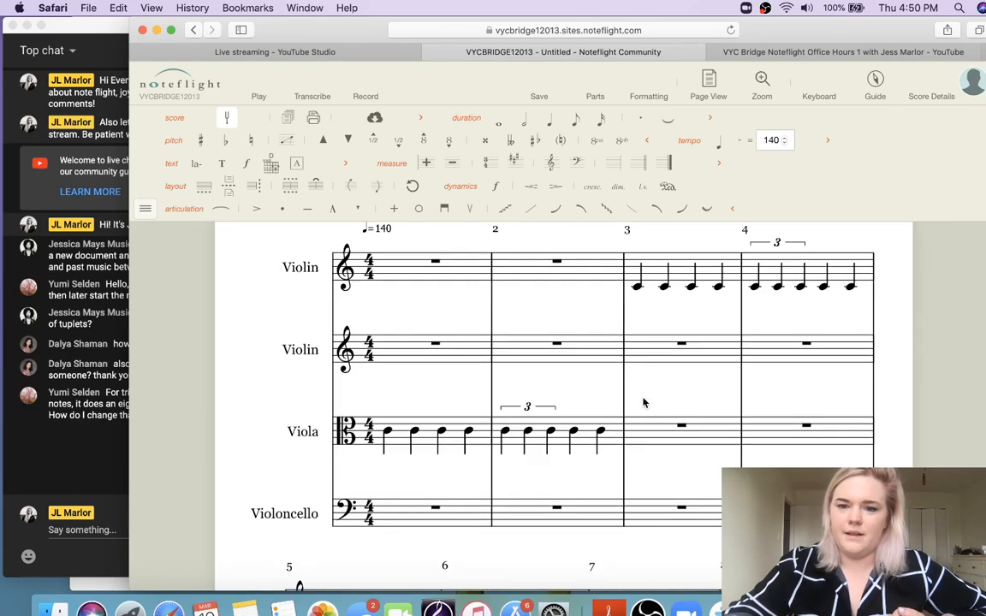
scroll(644, 402, "down", 10)
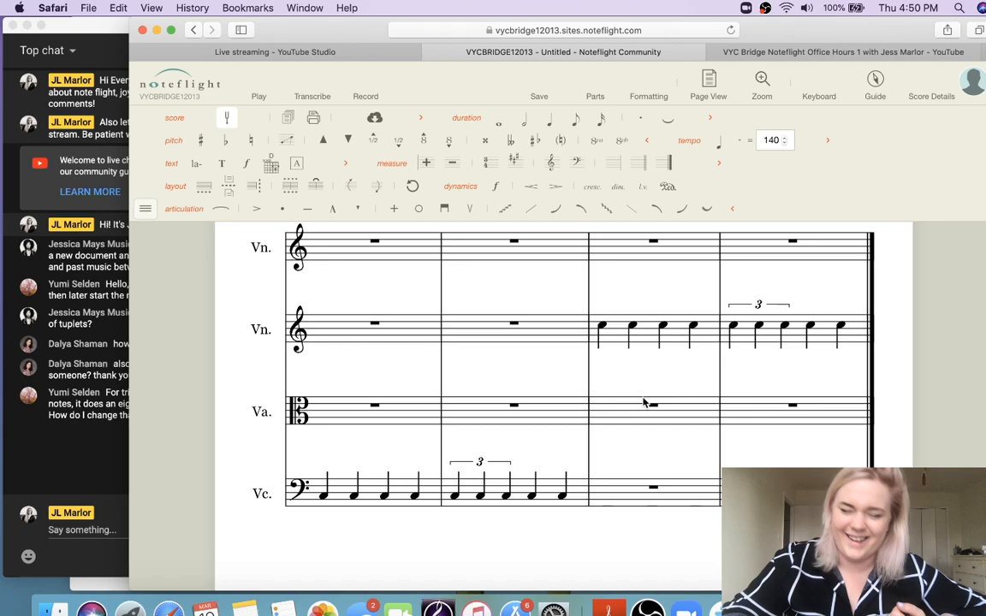
left_click(66, 444)
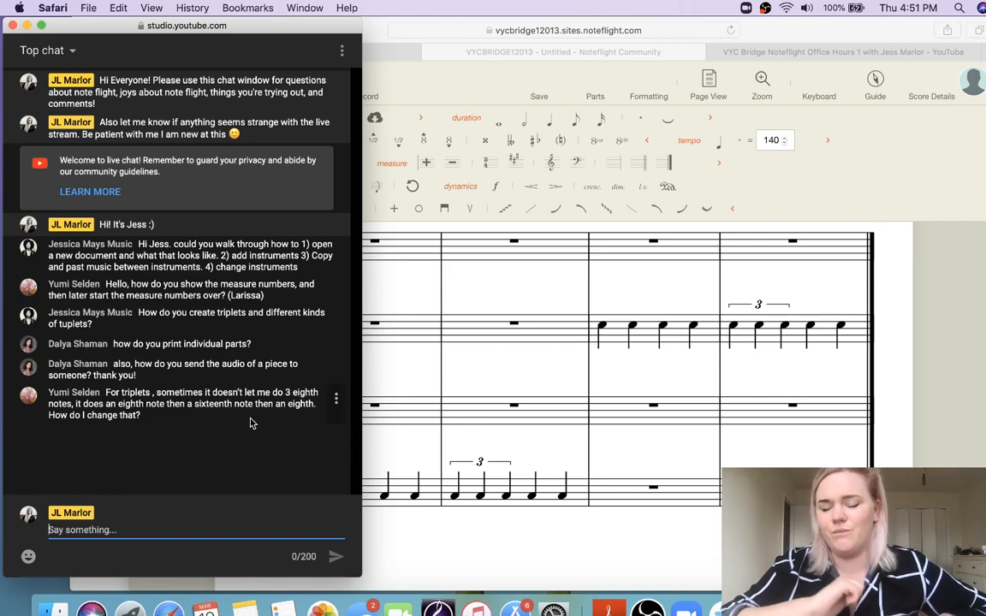
left_click(885, 290)
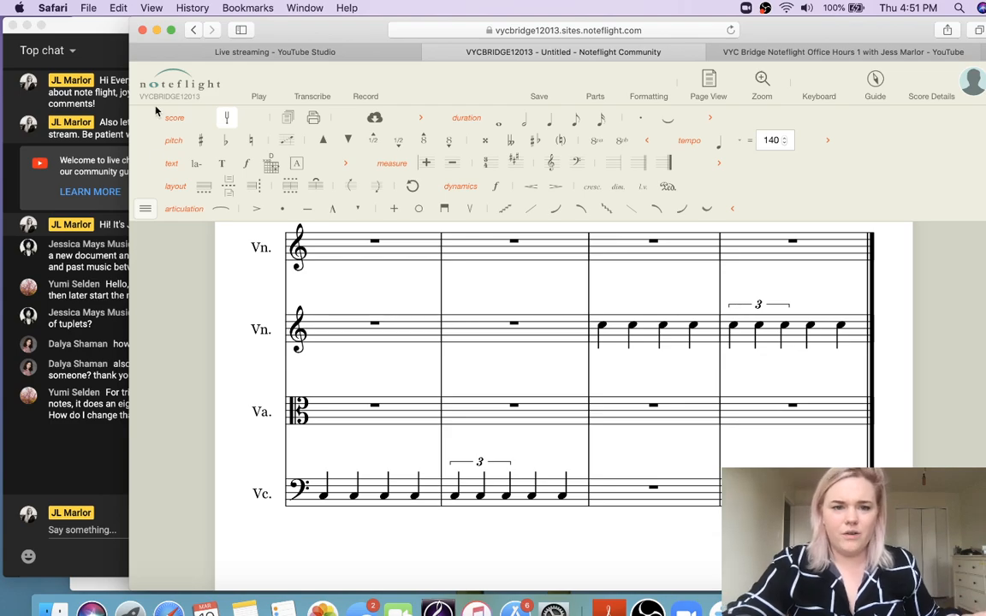
Play the score's opening measures, pause playback, and look through the mixer's Parts, Tracks and Master settings
left_click(259, 88)
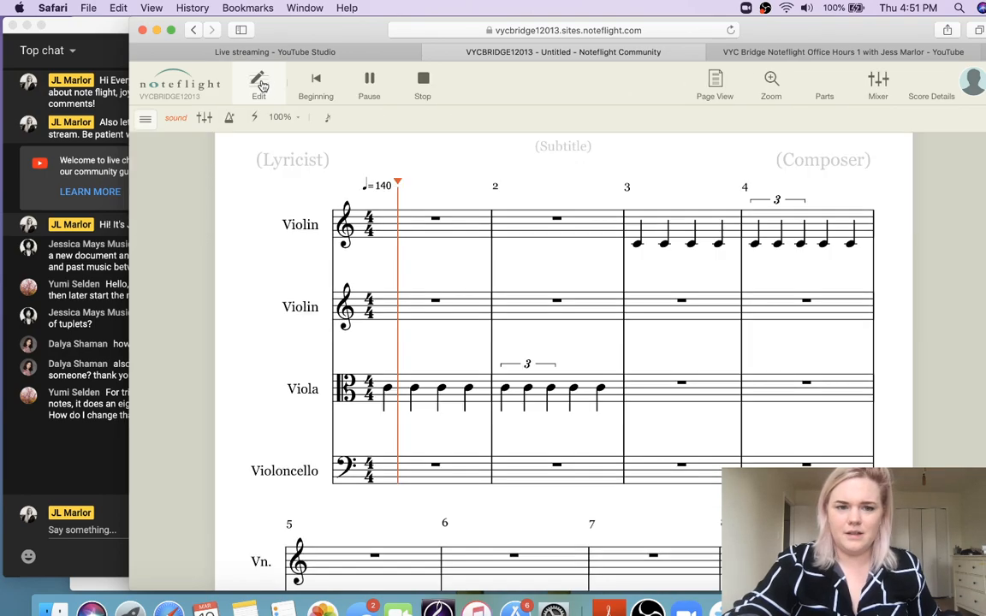
left_click(381, 87)
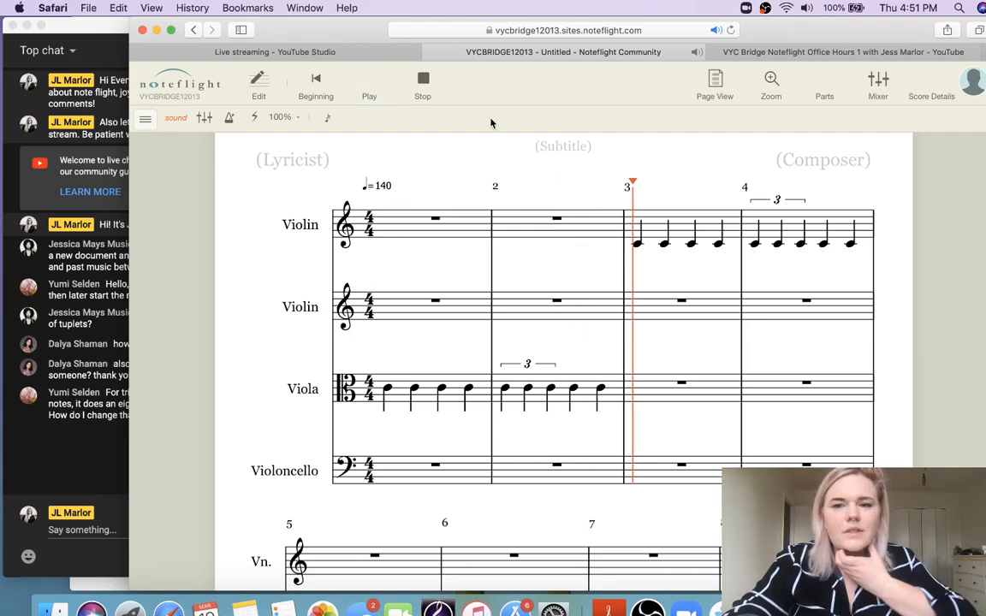
left_click(914, 94)
left_click(914, 94)
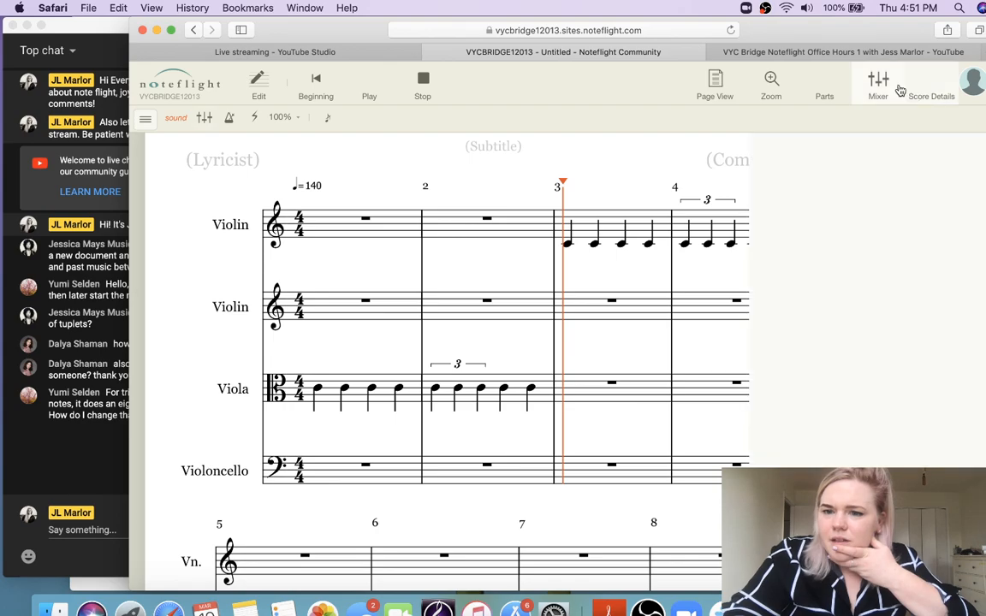
left_click(880, 86)
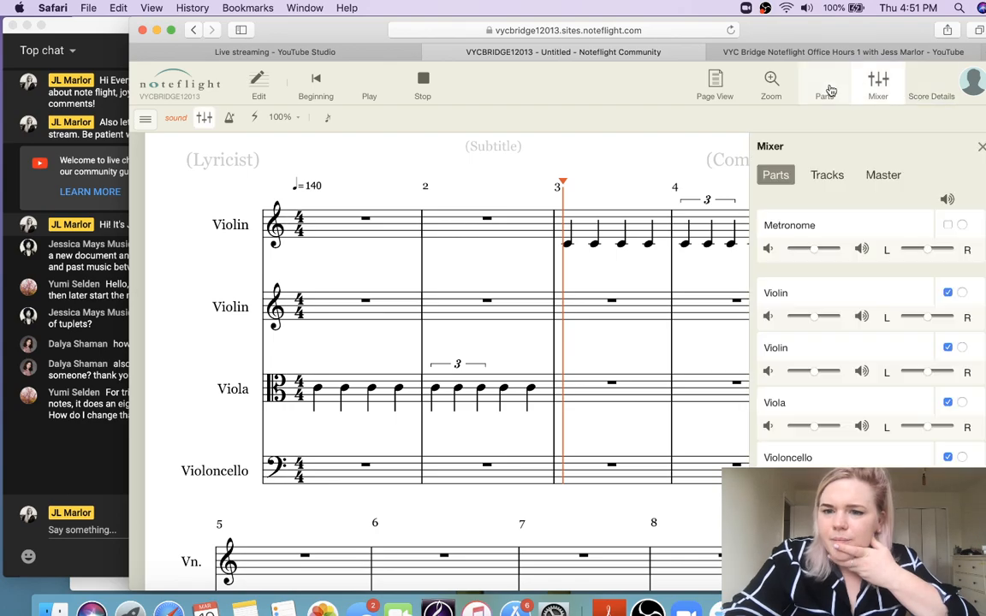
left_click(827, 175)
left_click(881, 175)
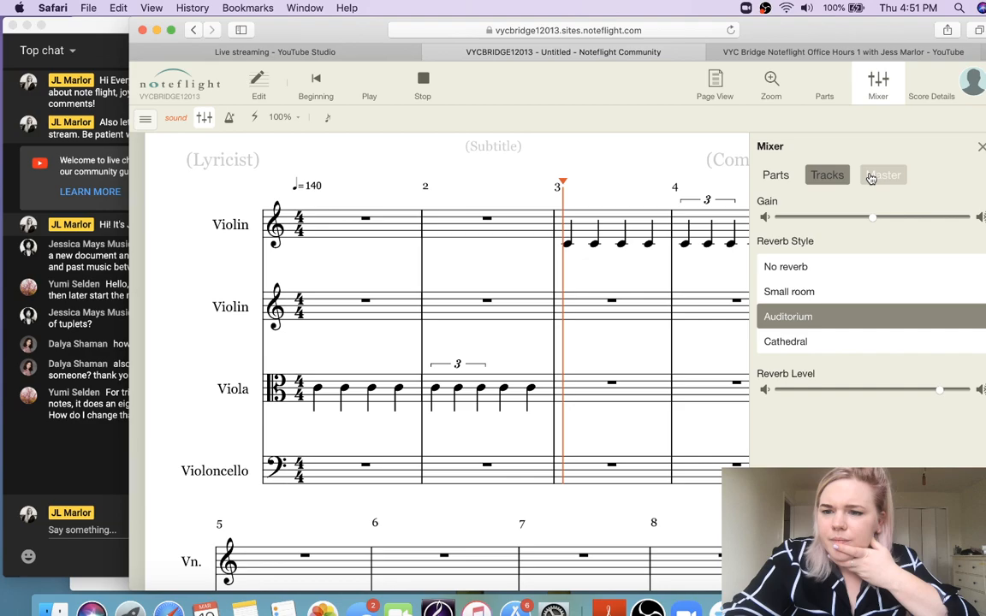
left_click(827, 175)
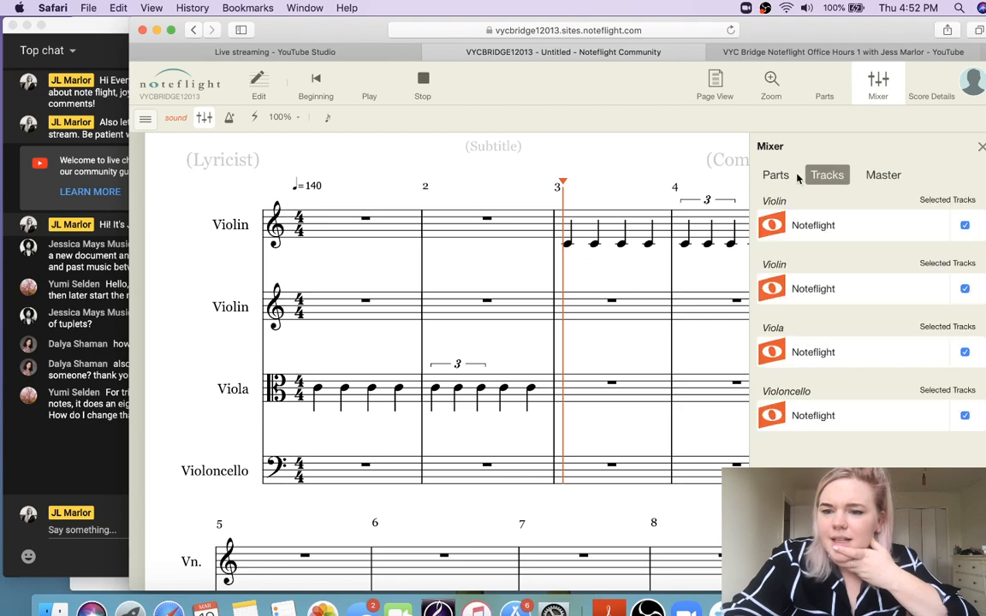
left_click(777, 176)
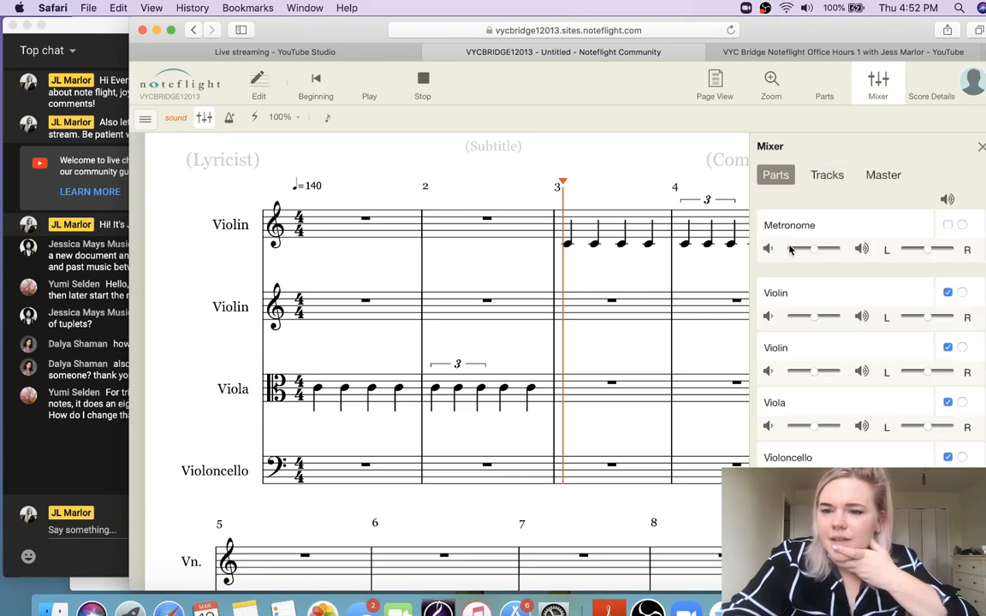
scroll(790, 250, "left", 5)
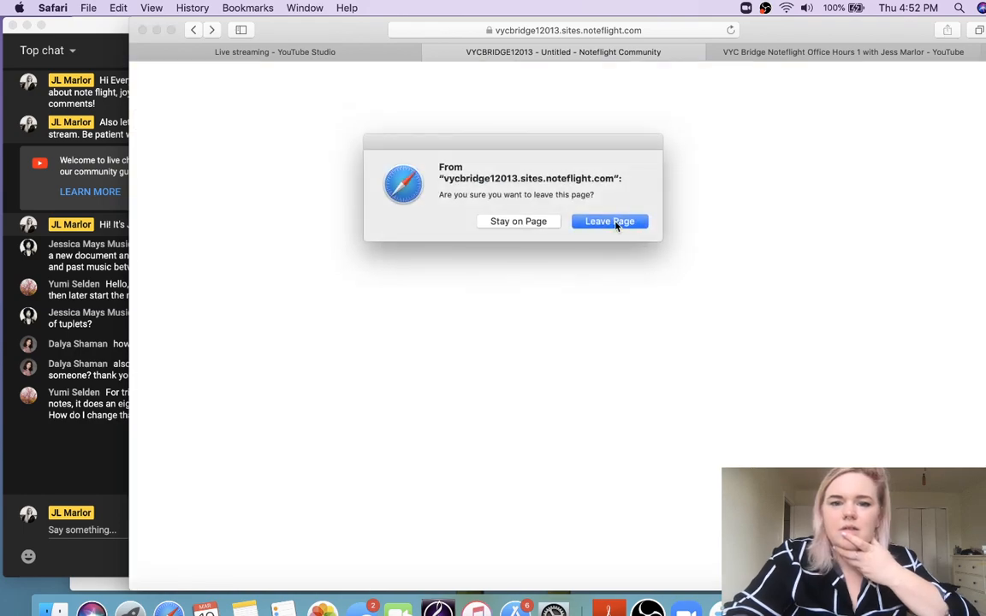
left_click(546, 223)
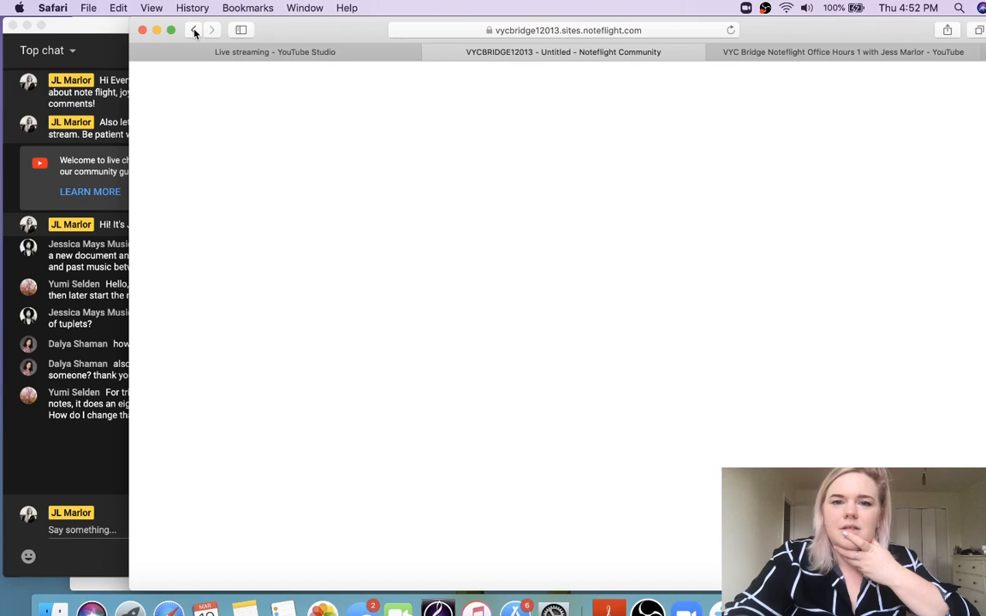
left_click(195, 32)
left_click(532, 224)
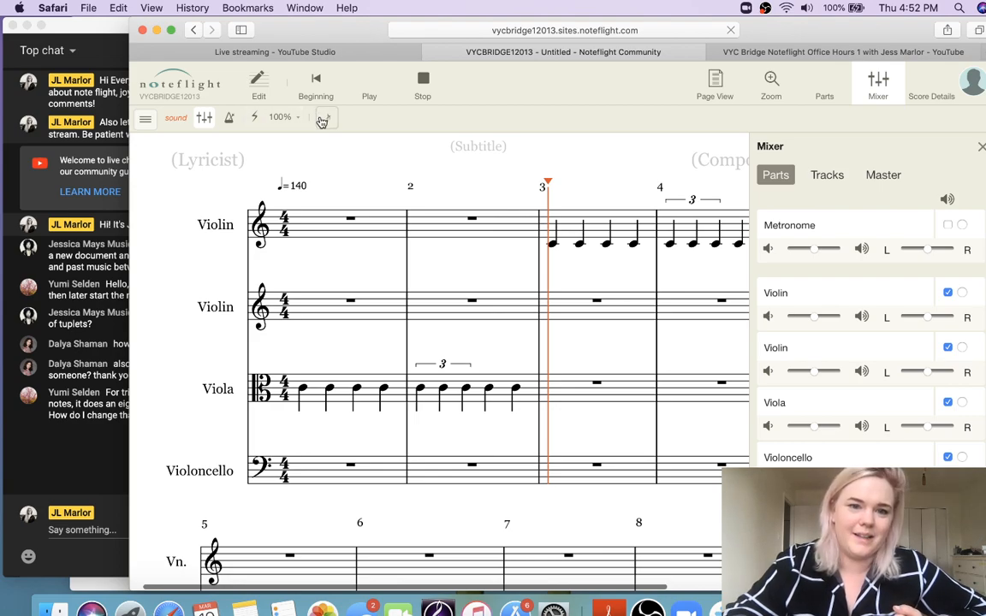
Look through the sound and view options of the playback mode, and play the score briefly from measure 1
left_click(146, 120)
mouse_move(158, 167)
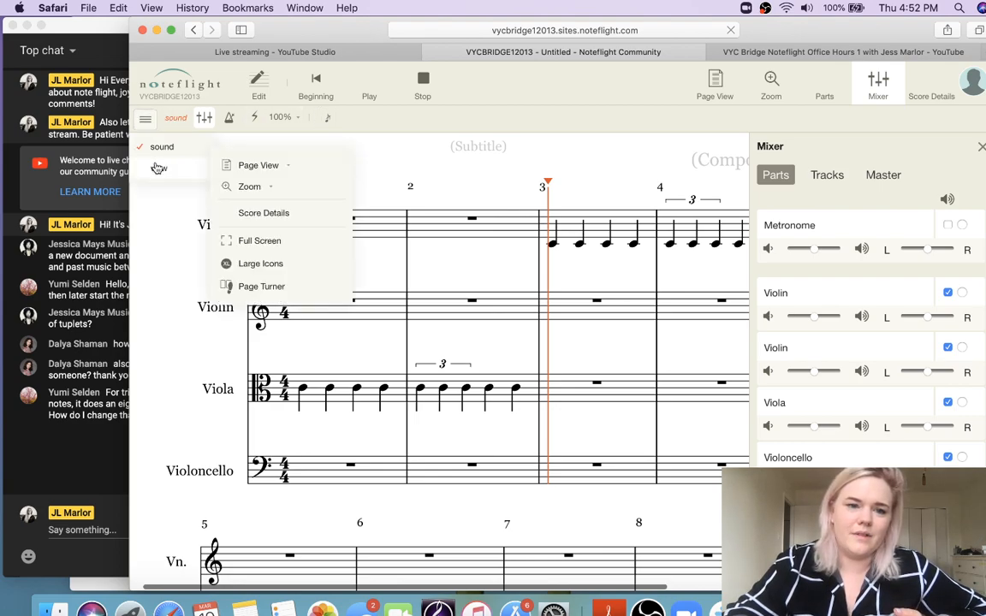
mouse_move(160, 148)
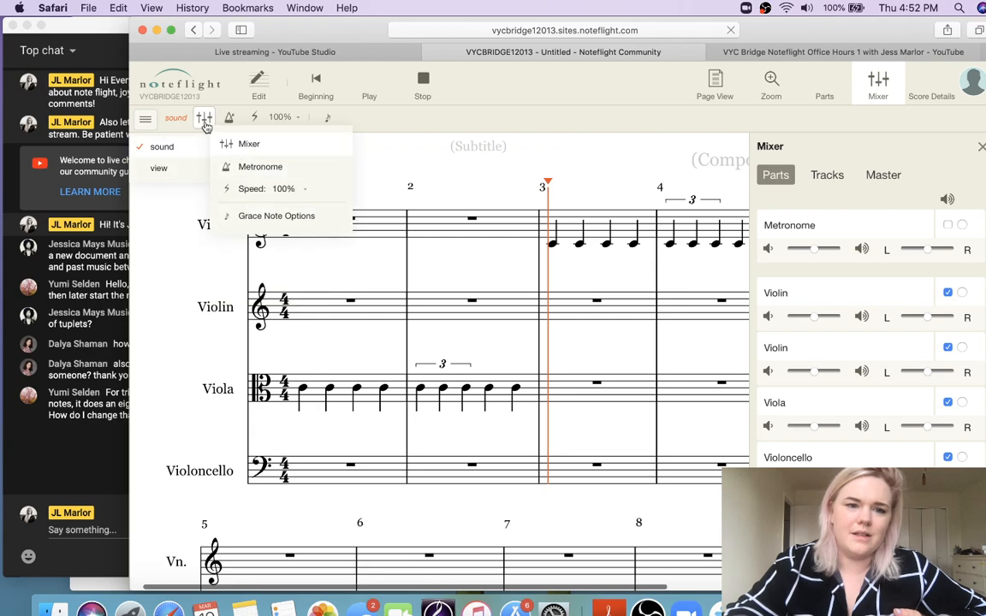
left_click(261, 99)
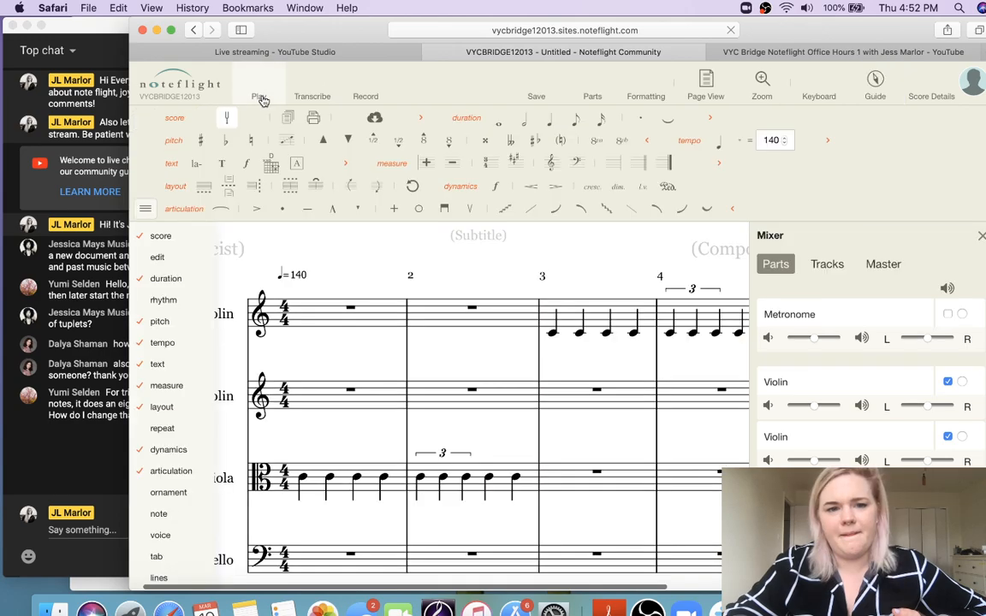
left_click(263, 100)
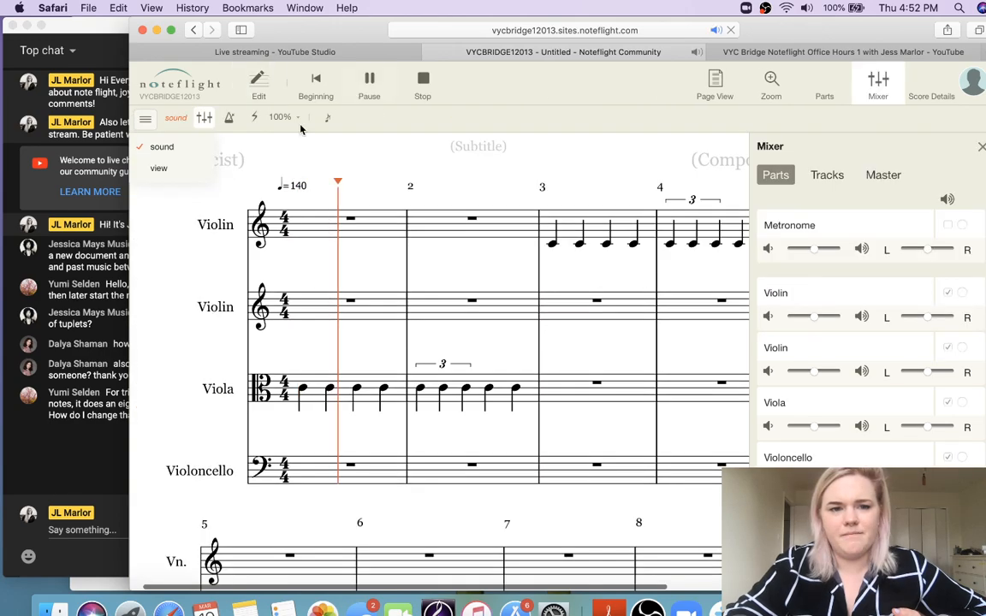
left_click(423, 84)
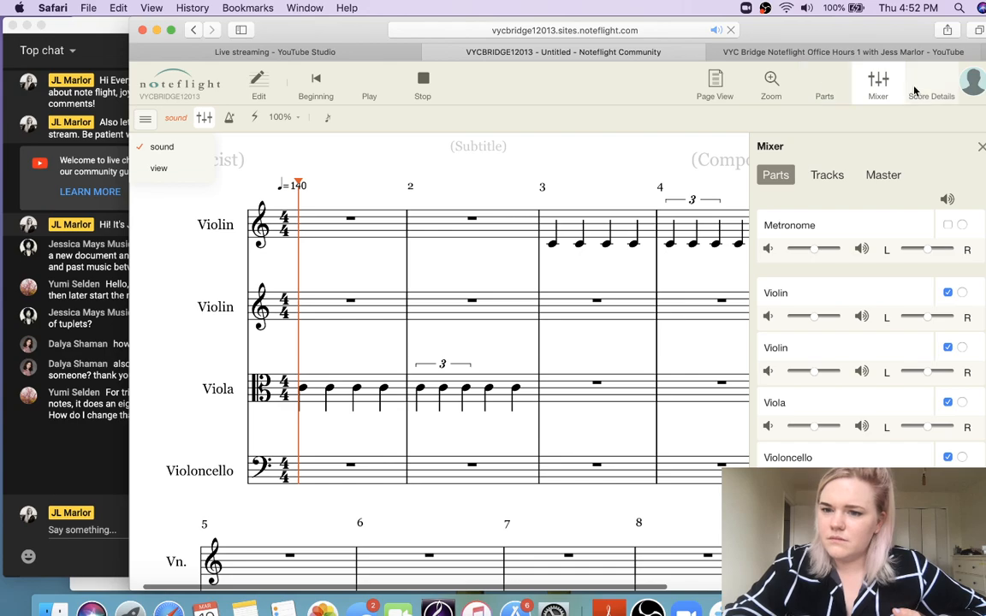
Display the parts list and look over the zoom and page view choices
left_click(824, 85)
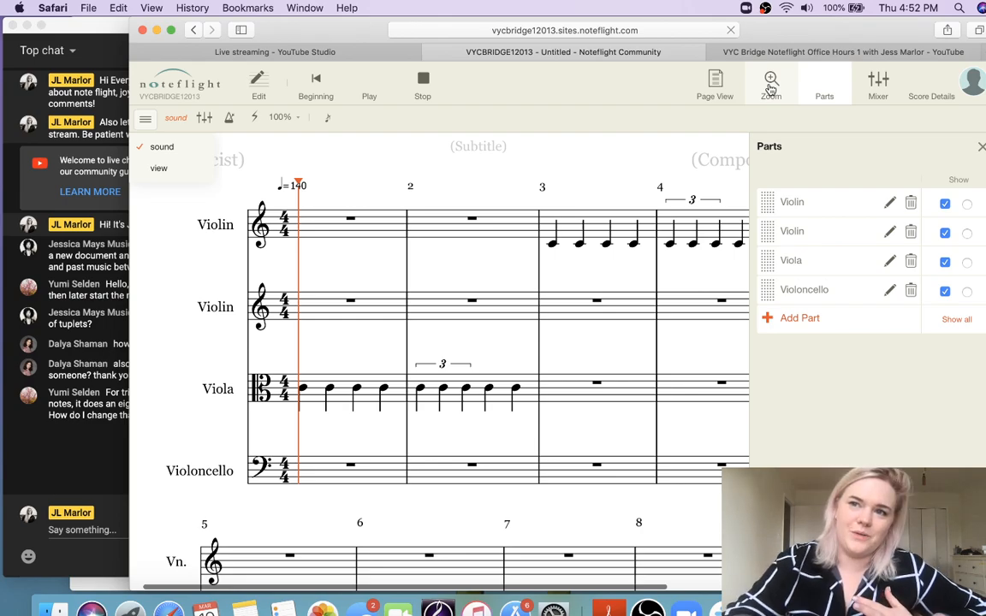
left_click(770, 88)
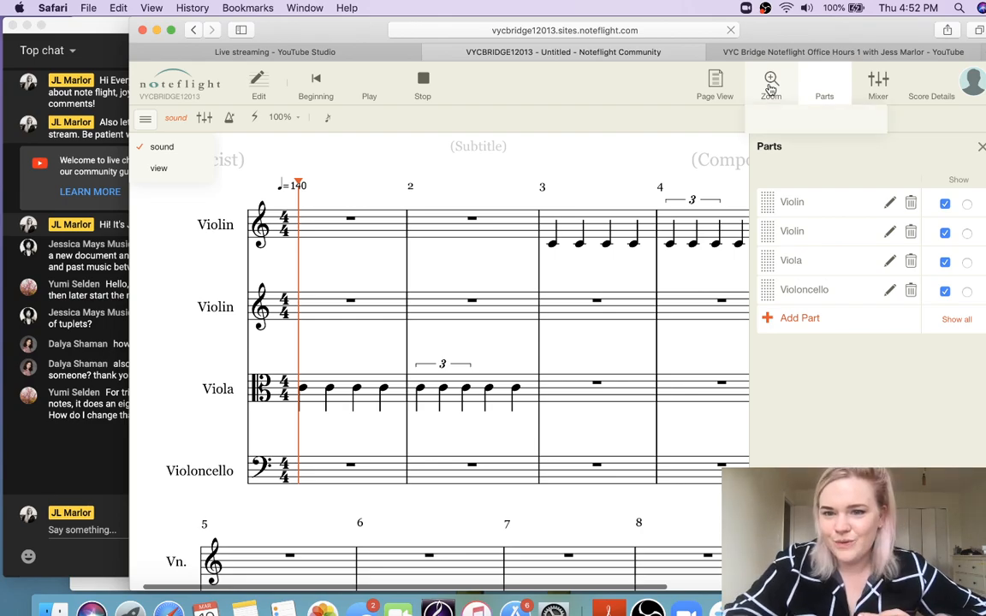
left_click(729, 92)
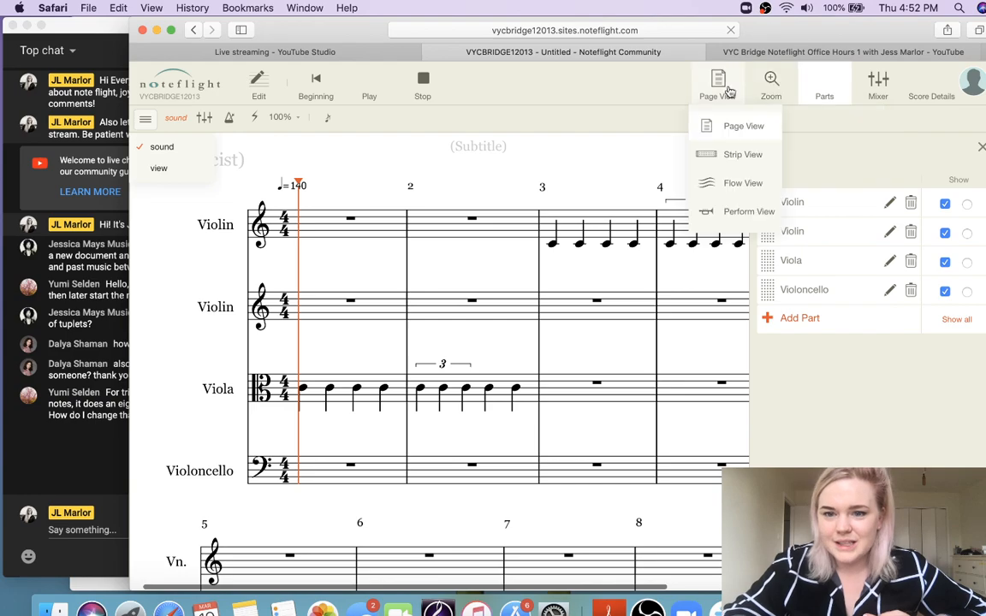
Return to score editing and examine the available export formats, closing the export dialog without exporting
left_click(259, 85)
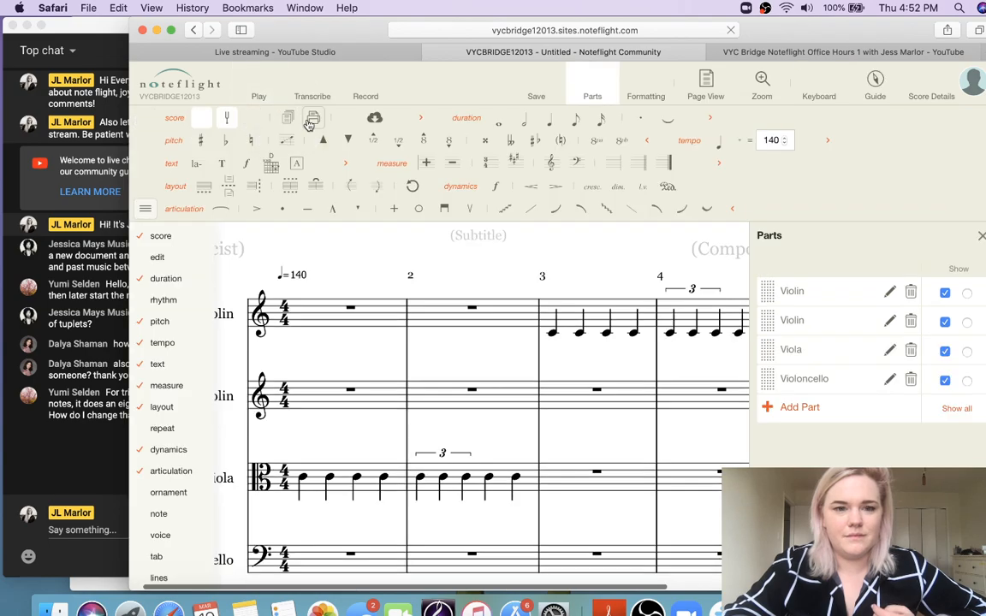
left_click(374, 122)
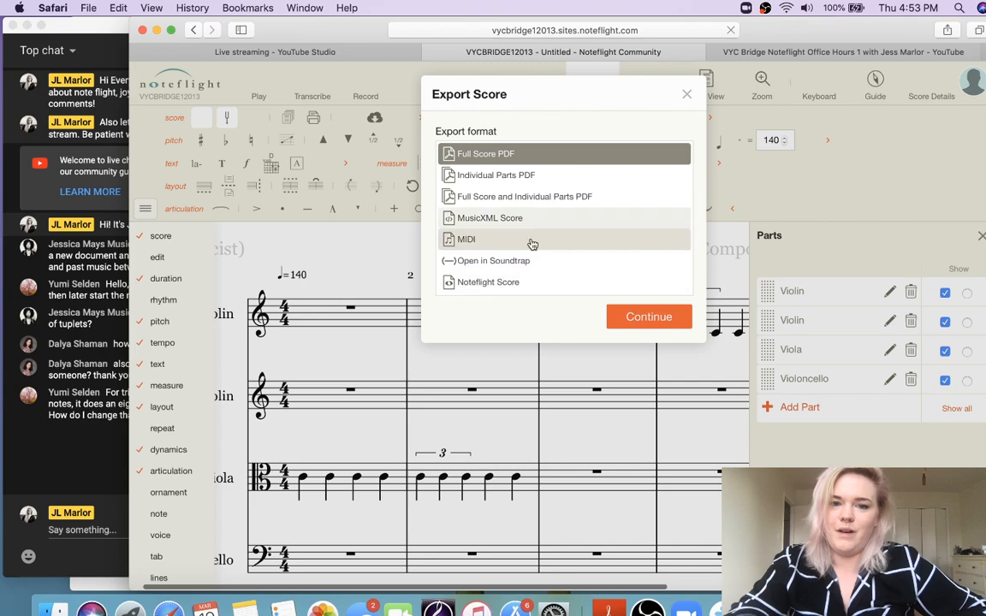
left_click(687, 95)
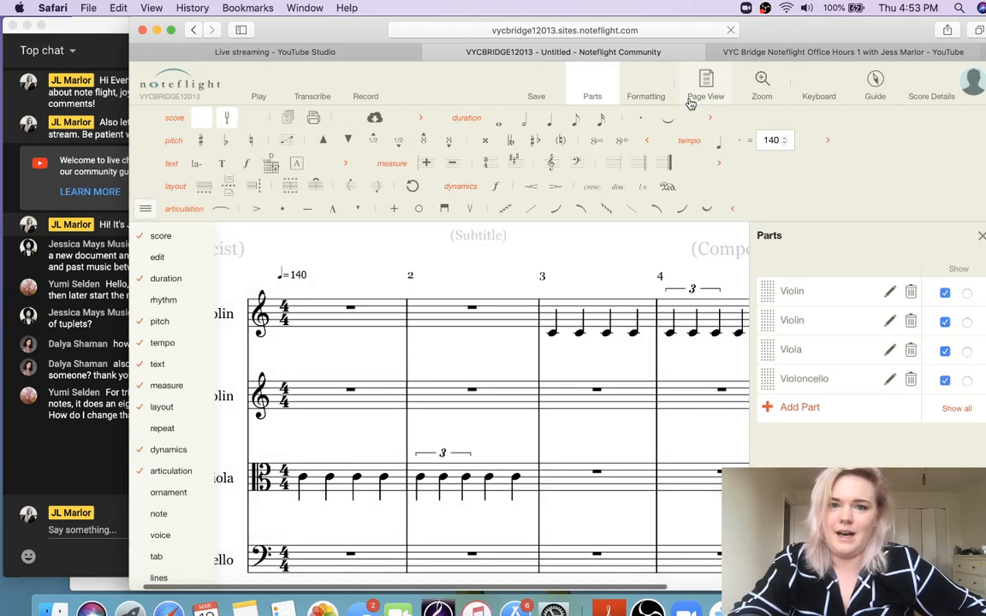
left_click(370, 120)
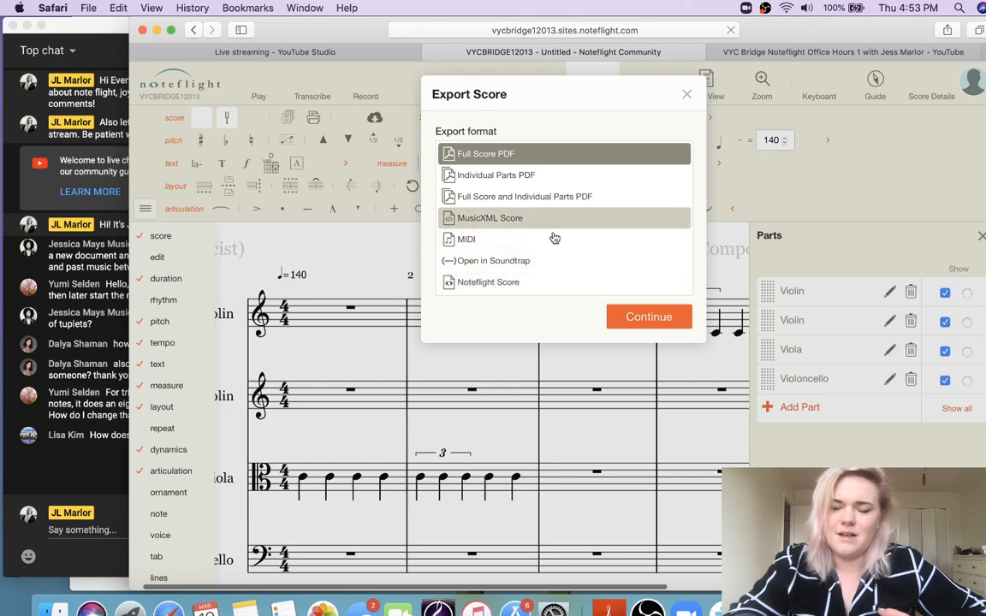
left_click(490, 219)
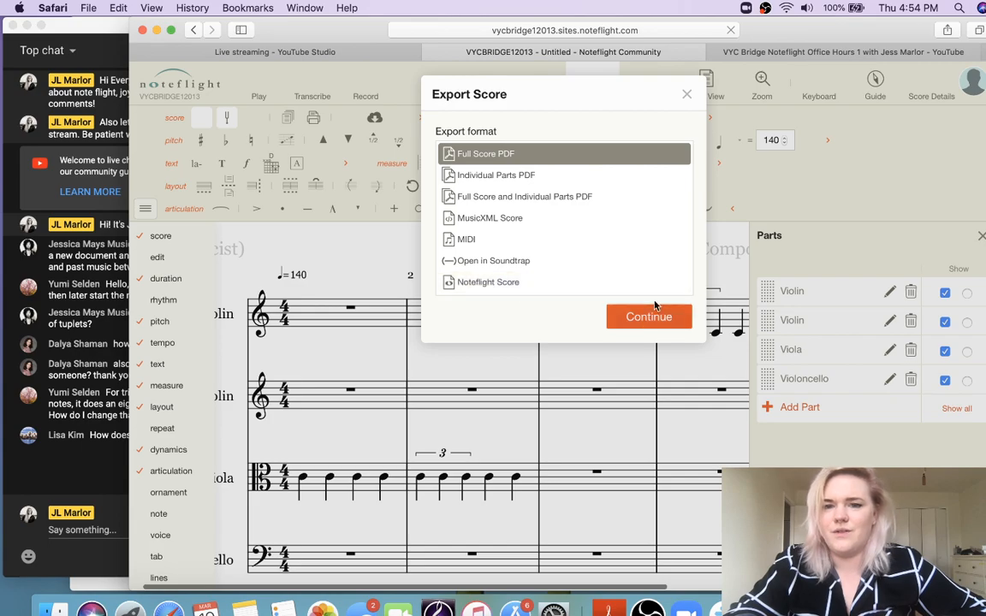
left_click(687, 95)
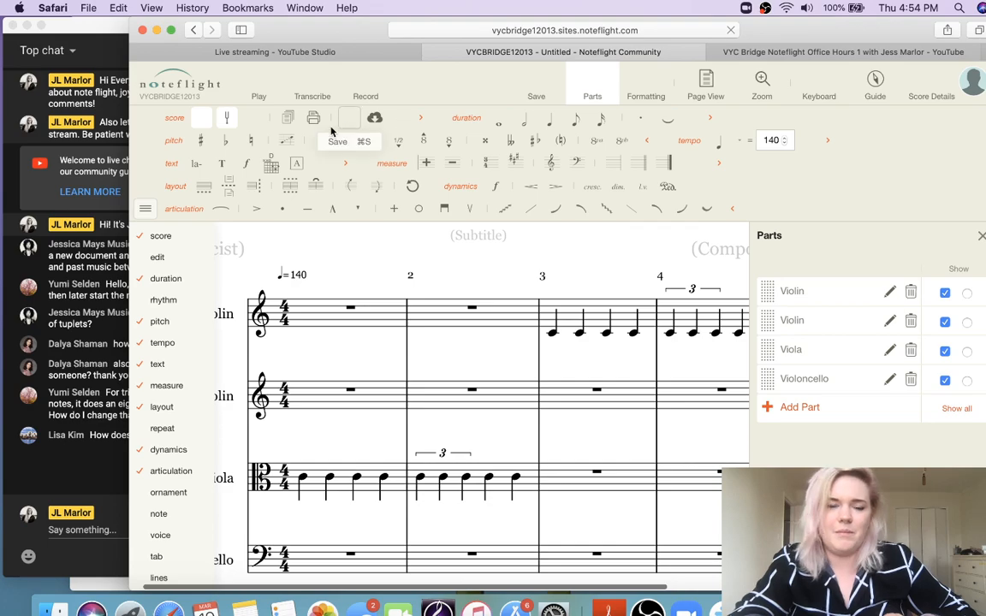
Bring the live chat forward to read the viewers' questions about triplets and the mixer beside the score
left_click(103, 334)
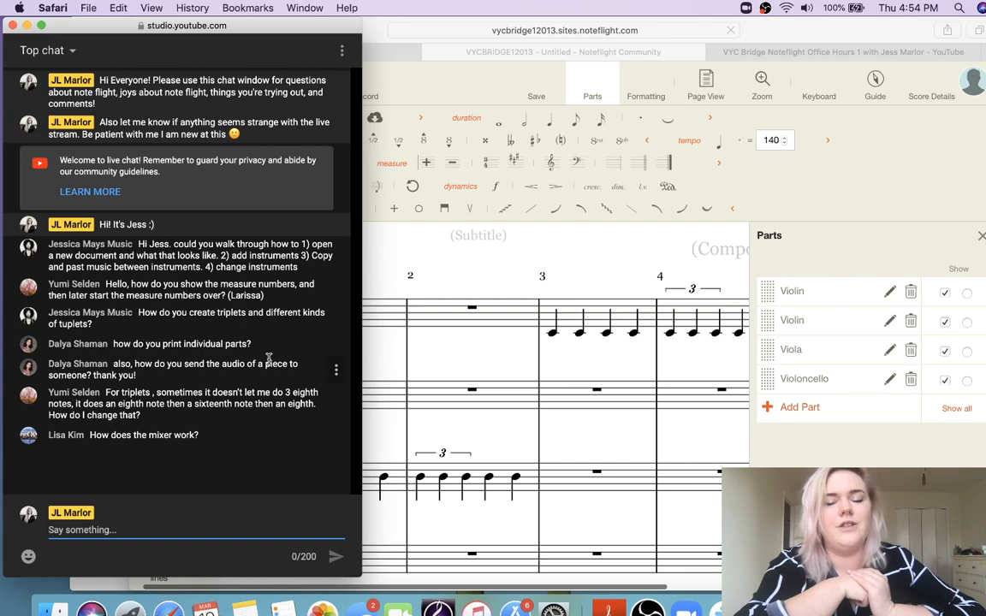
scroll(558, 281, "down", 2)
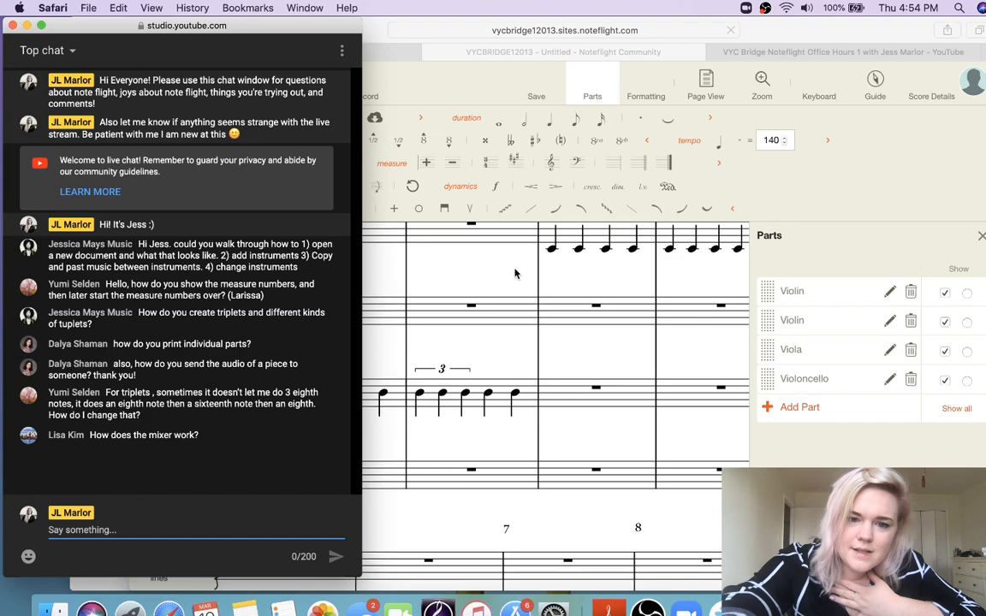
scroll(520, 329, "up", 3)
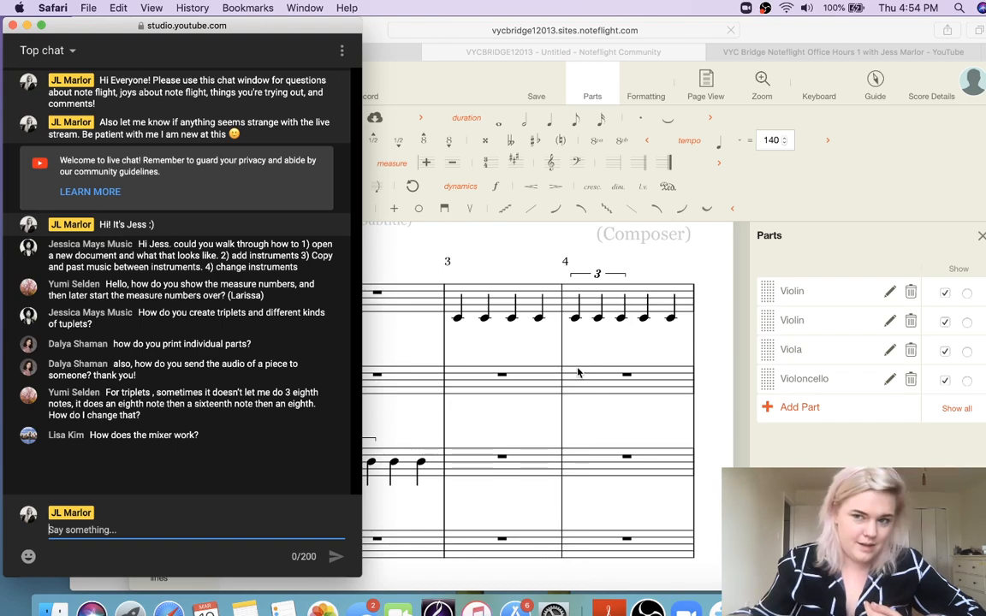
Return to the score, select the first note of the first violin's measure 3, and look over the surrounding staves
left_click(458, 321)
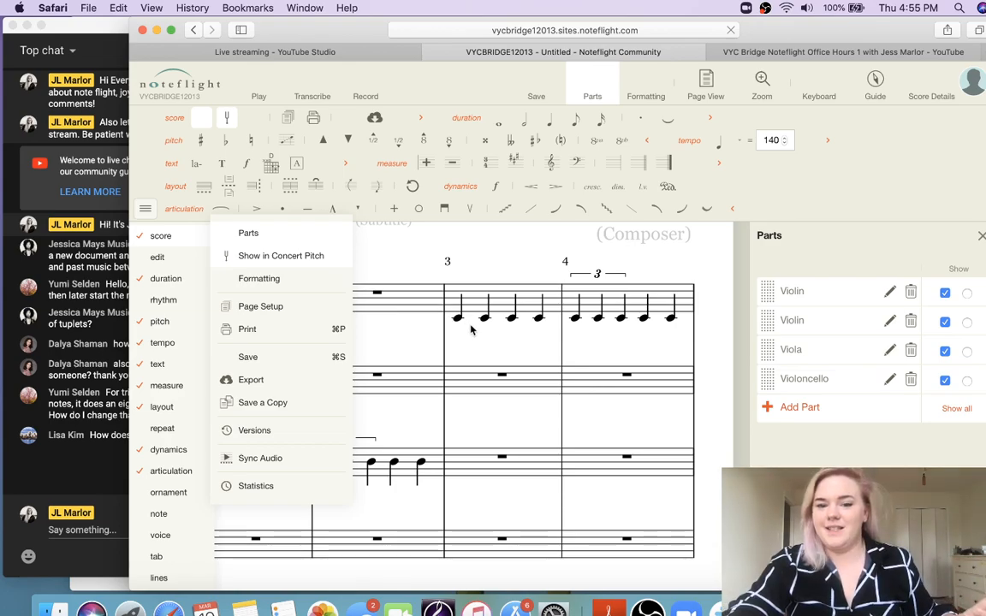
left_click(457, 320)
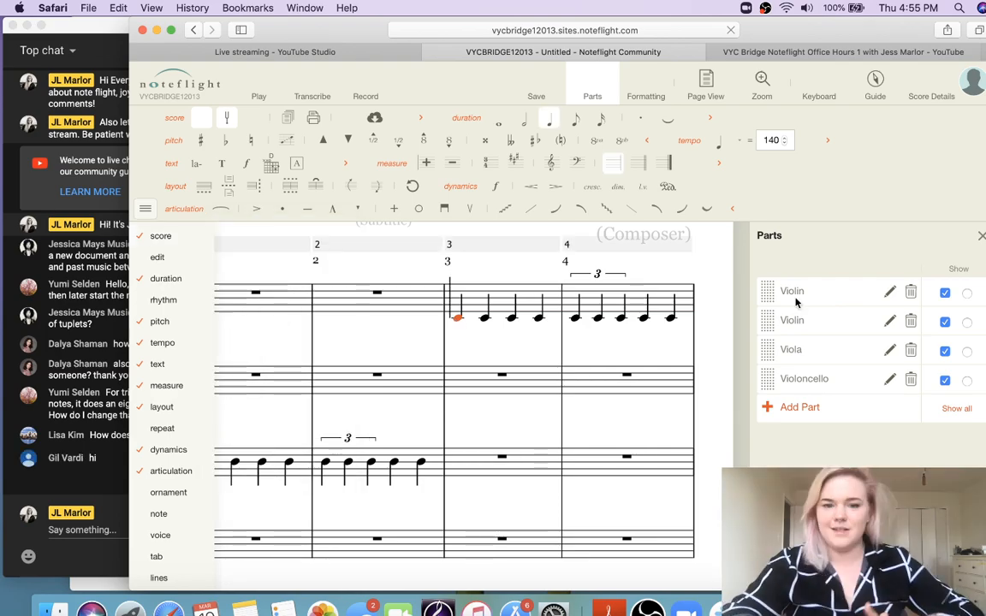
scroll(583, 391, "left", 3)
scroll(583, 391, "right", 3)
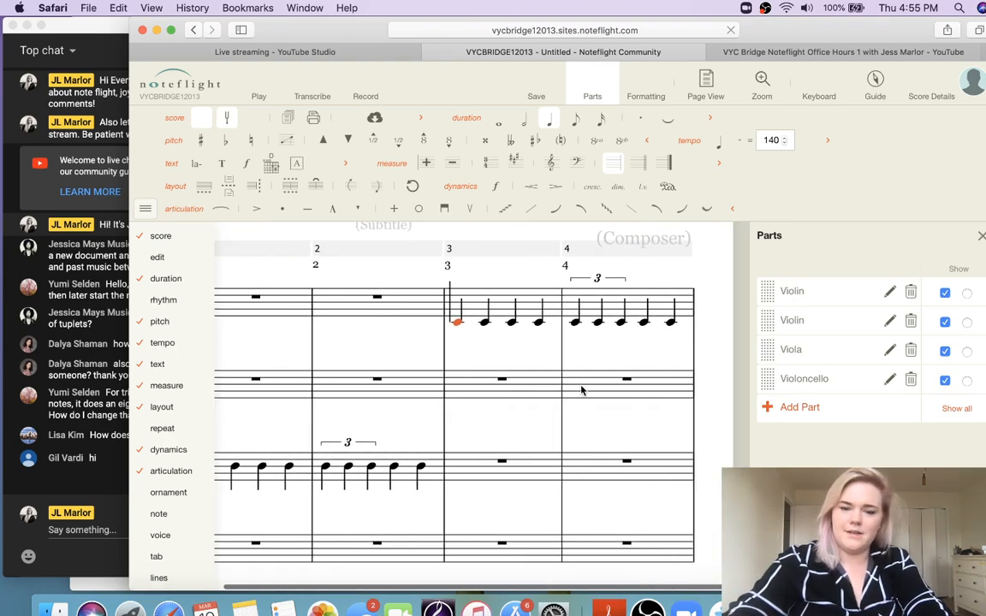
scroll(582, 390, "down", 3)
scroll(556, 393, "up", 3)
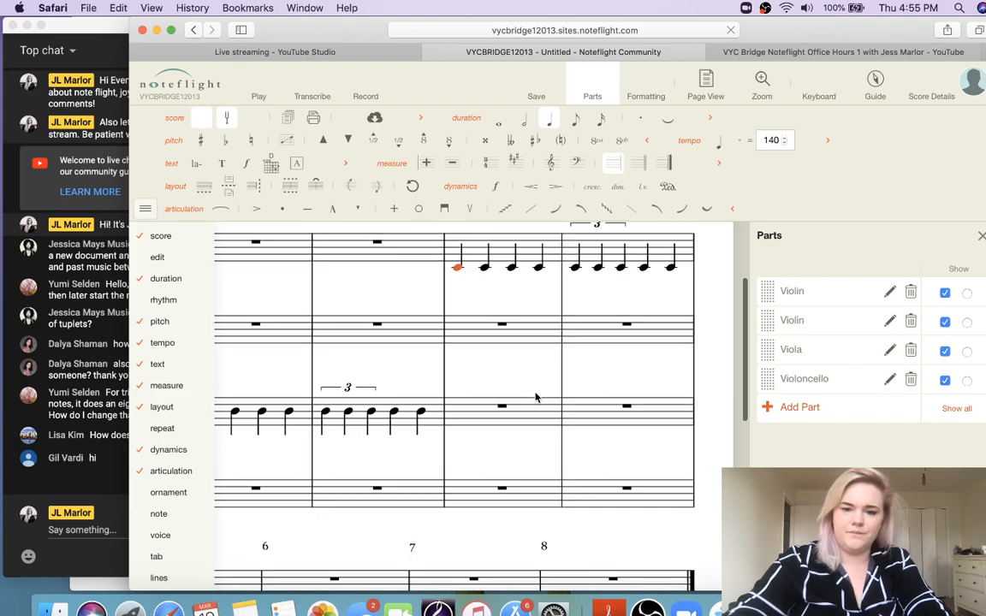
scroll(548, 397, "up", 1)
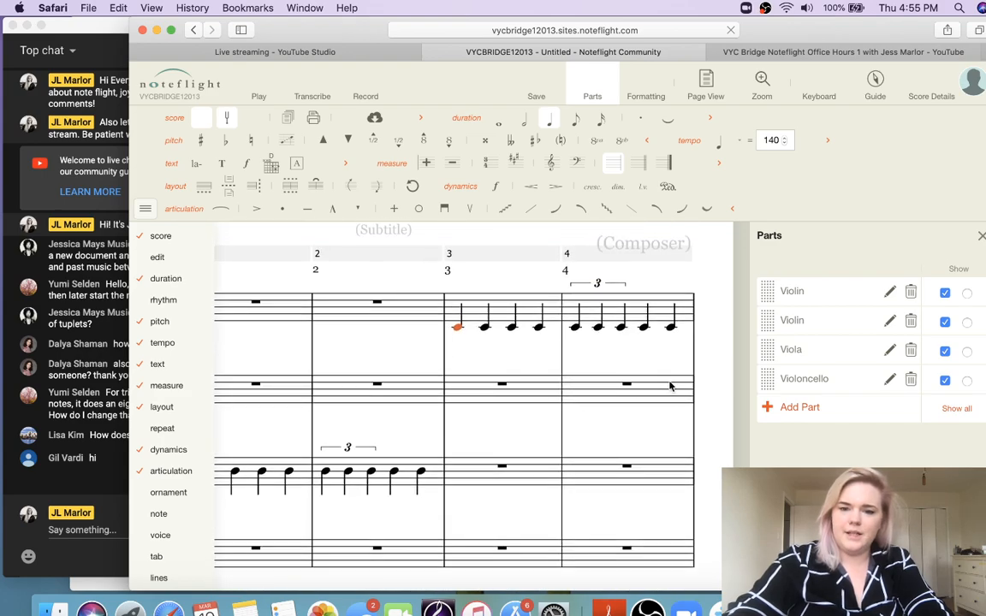
Divide the second violin's measure 2 rest into half and quarter rests, and create an eighth-note triplet on beat 3
left_click(377, 384)
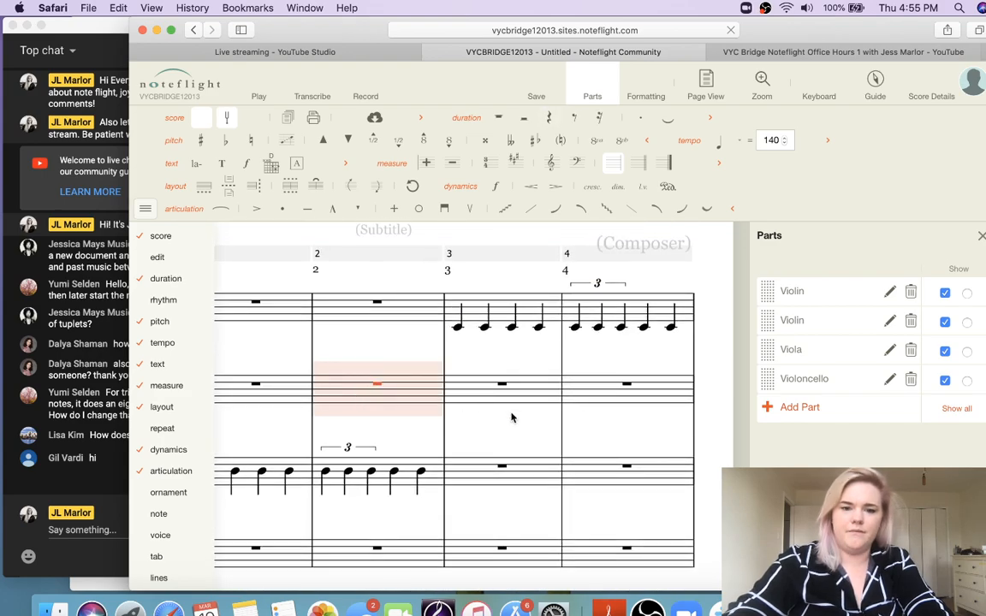
left_click(521, 120)
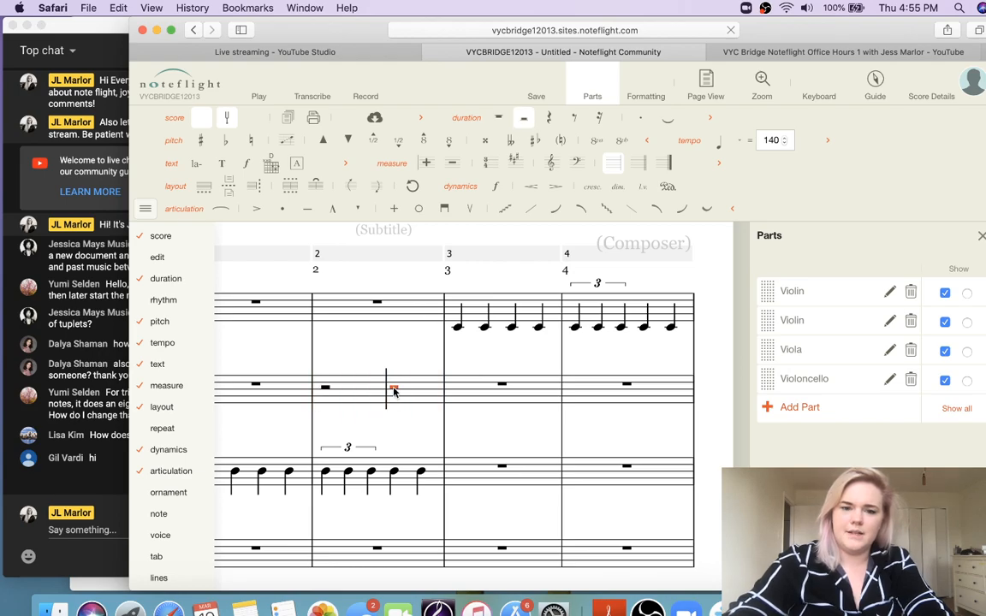
left_click(559, 125)
mouse_move(176, 438)
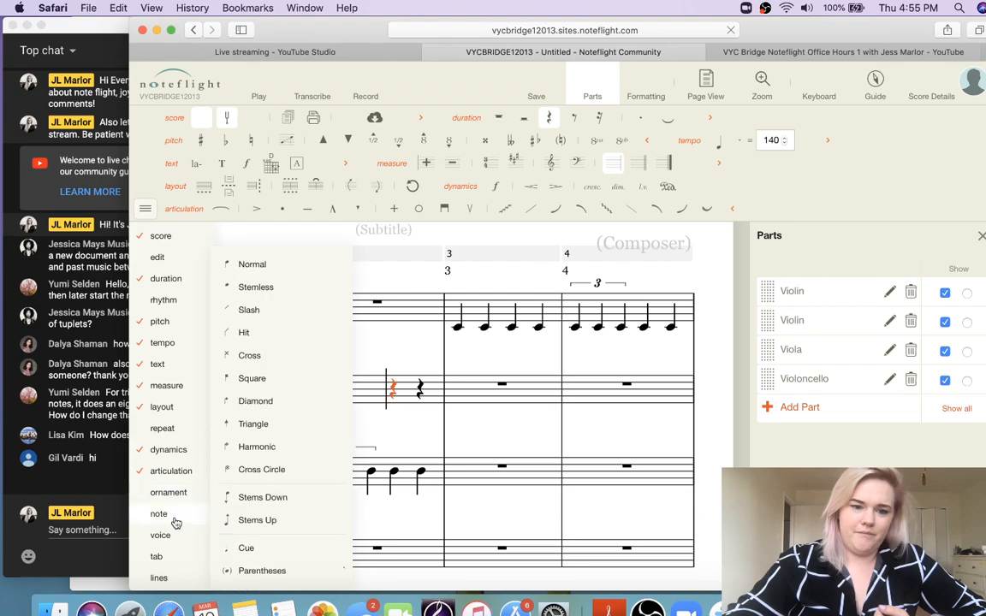
mouse_move(195, 405)
mouse_move(179, 307)
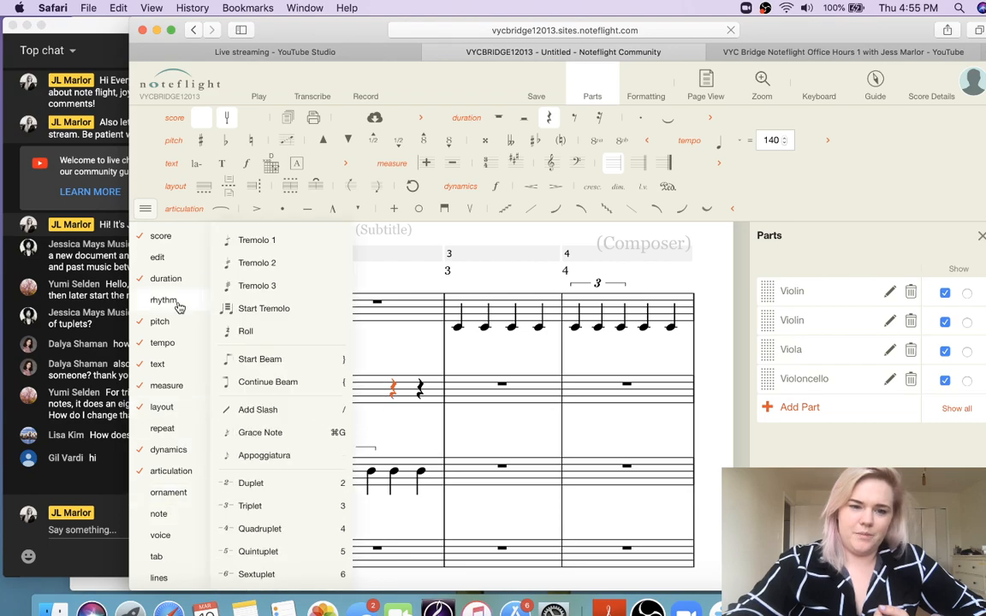
left_click(253, 506)
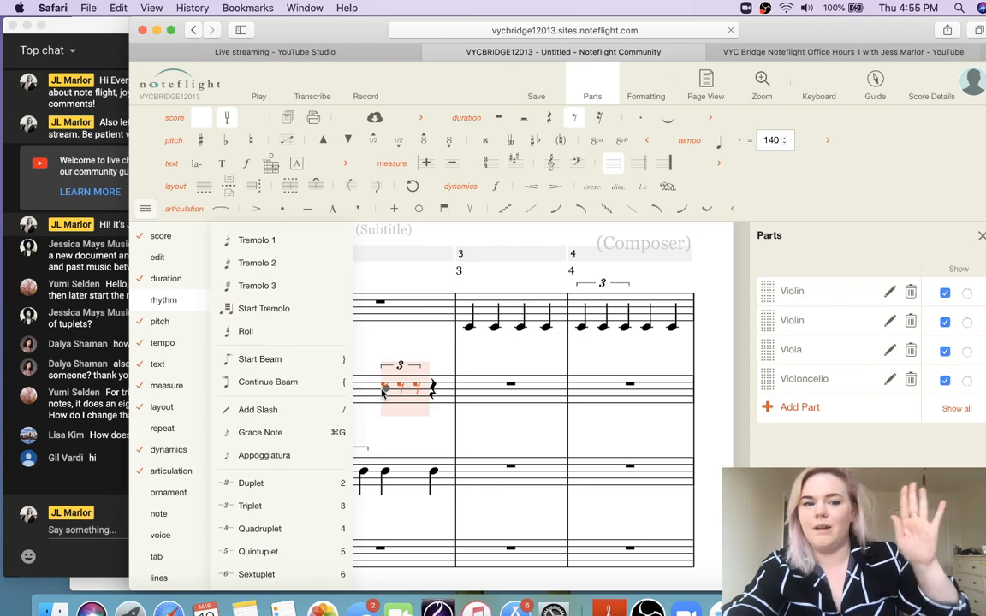
Fill the second violin's measure 2 triplet with three middle-line eighth notes, undoing the stray rest edit made along the way
left_click(383, 392)
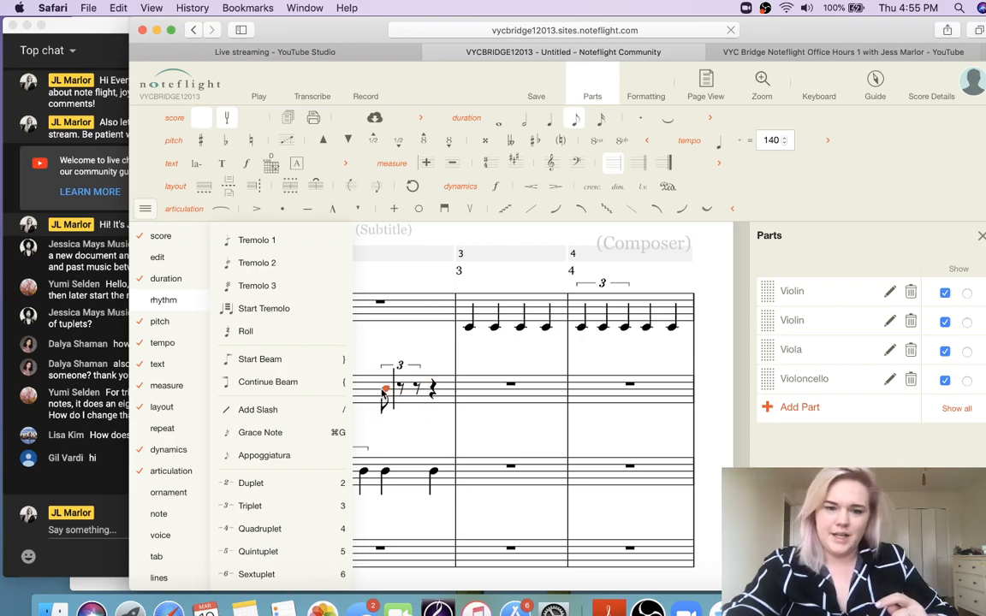
left_click(147, 210)
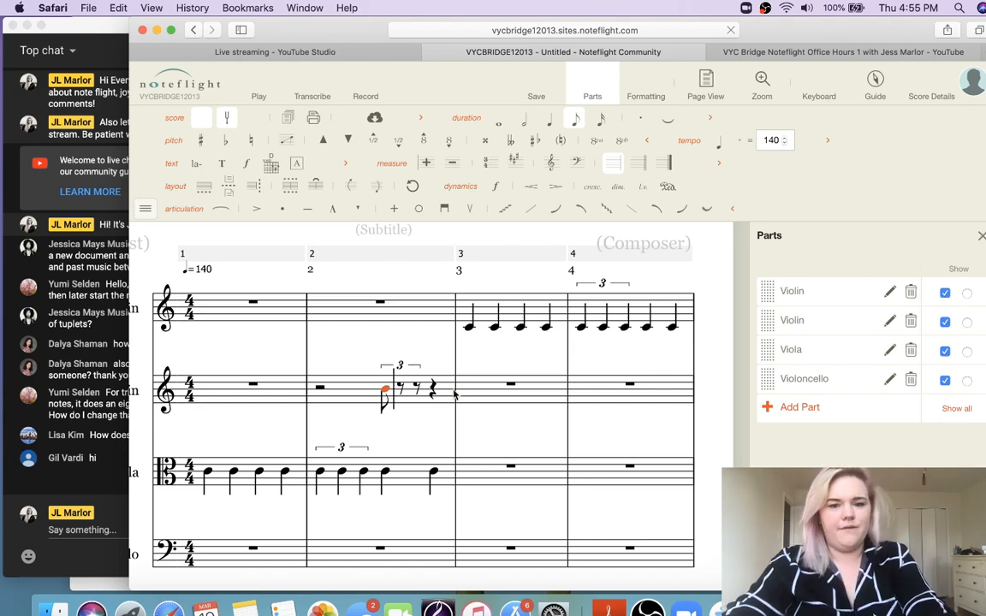
key("r")
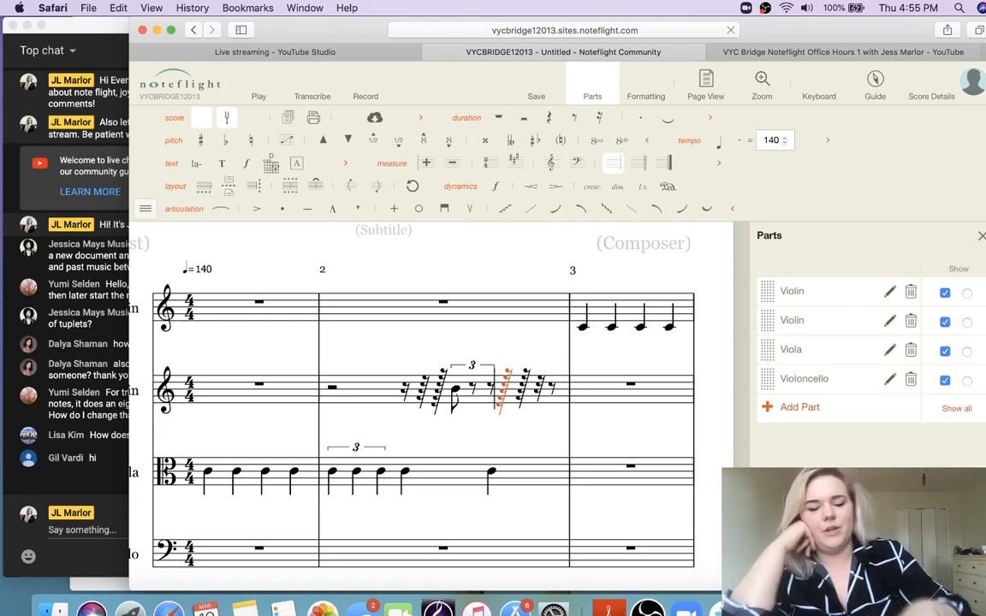
key("super+z")
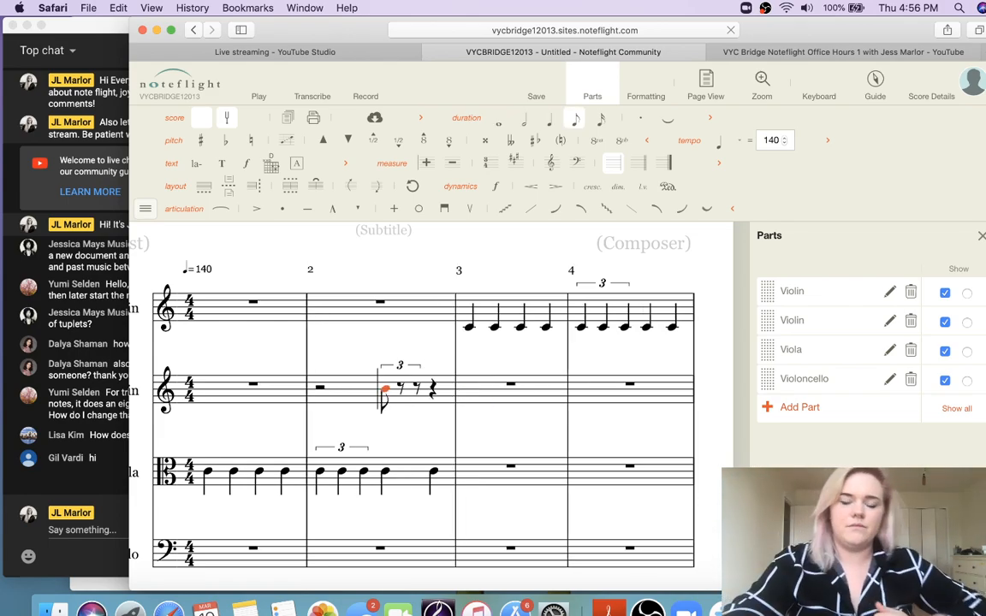
left_click(399, 390)
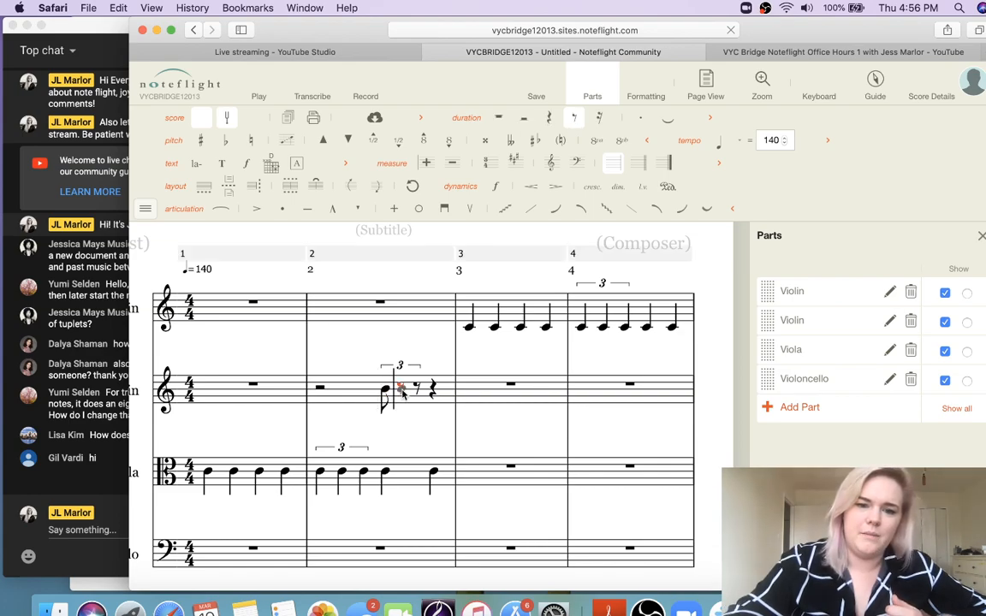
left_click(403, 390)
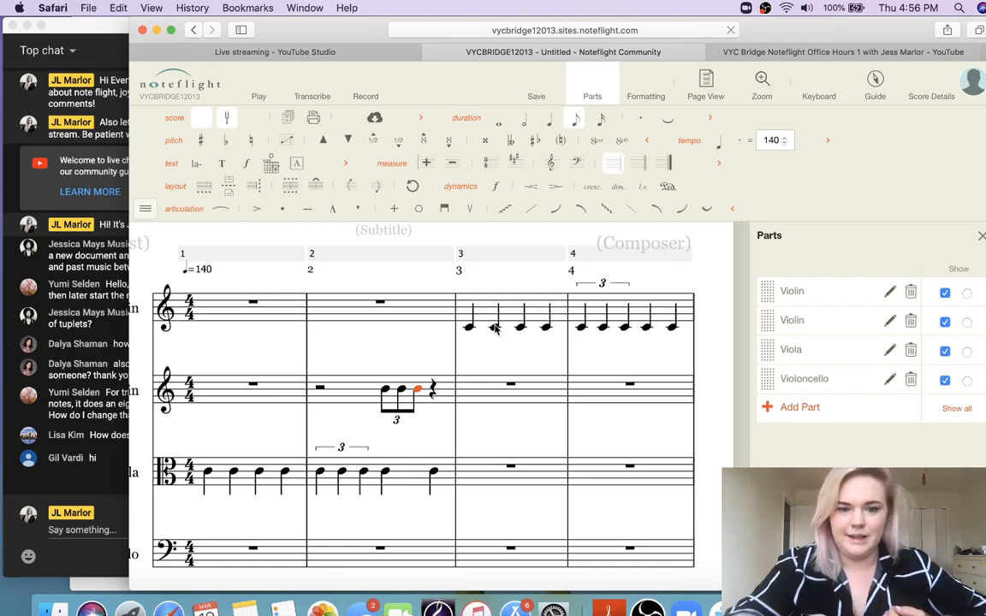
Check the live chat, display the score details, and examine who the score can be shared with, cancelling without sharing
left_click(49, 420)
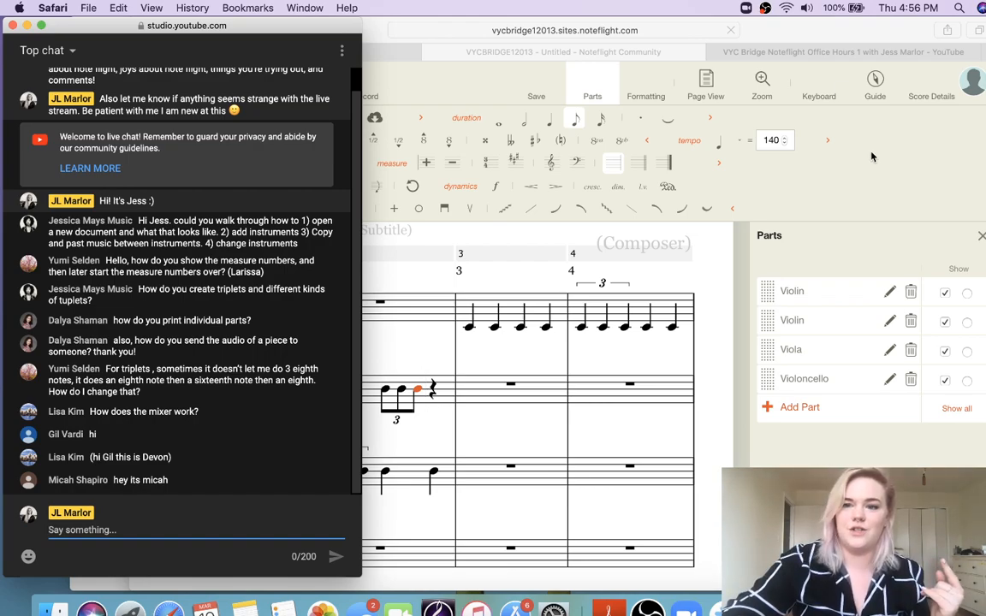
left_click(783, 135)
left_click(932, 90)
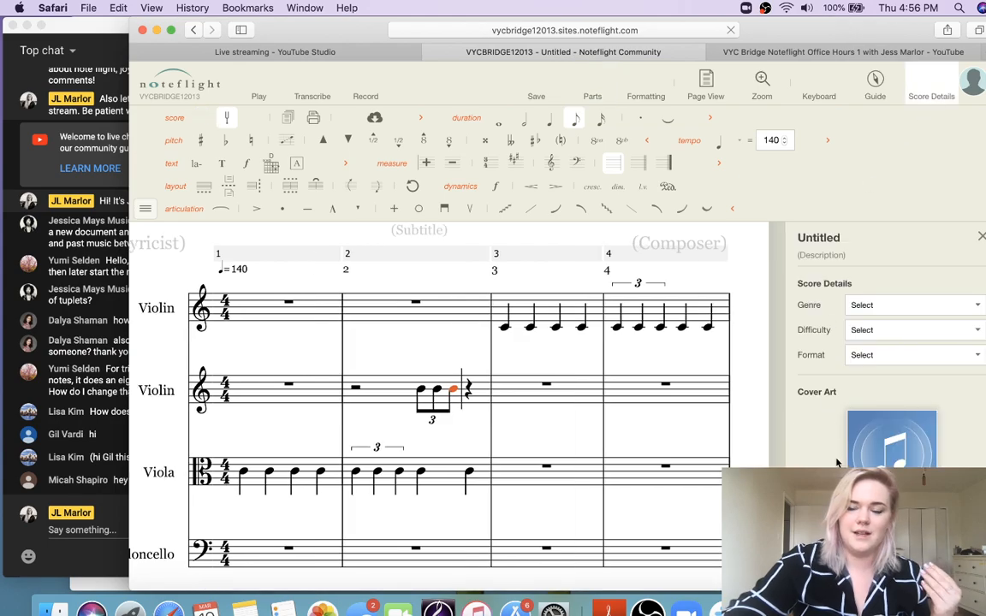
scroll(837, 462, "down", 3)
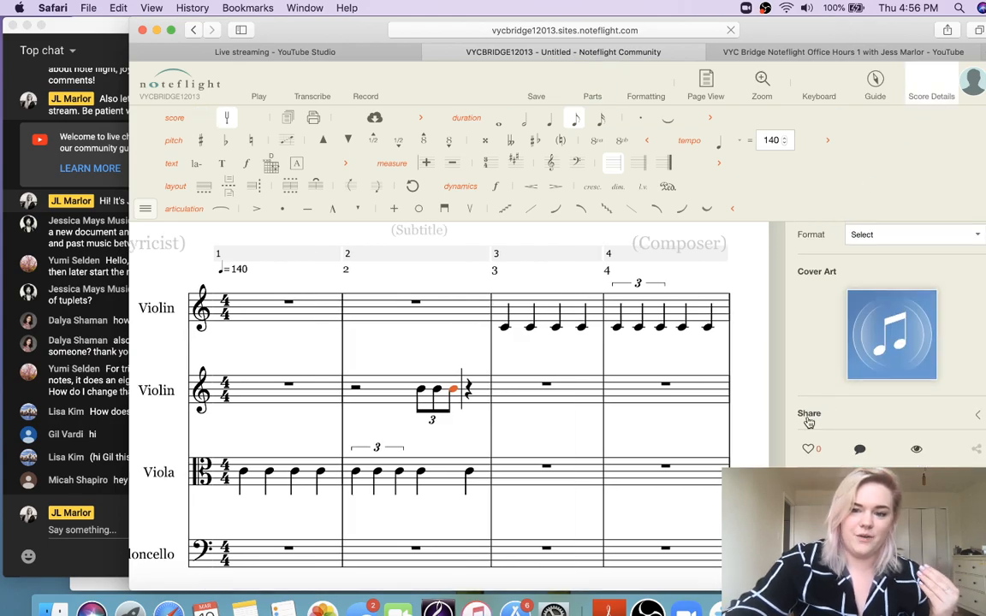
left_click(808, 419)
left_click(952, 467)
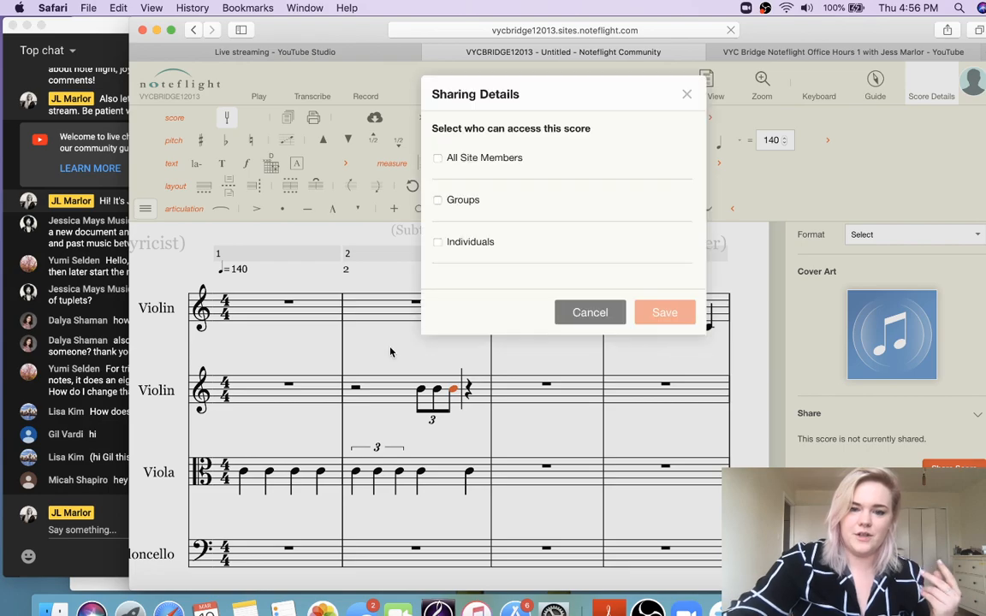
left_click(558, 314)
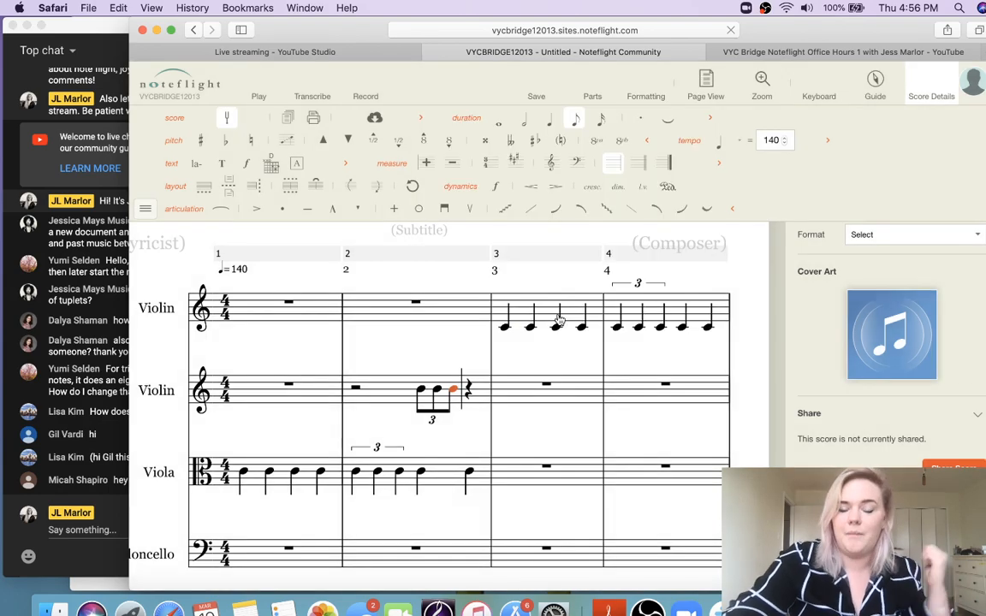
Read the viewers' chat messages again and return to the score
left_click(84, 395)
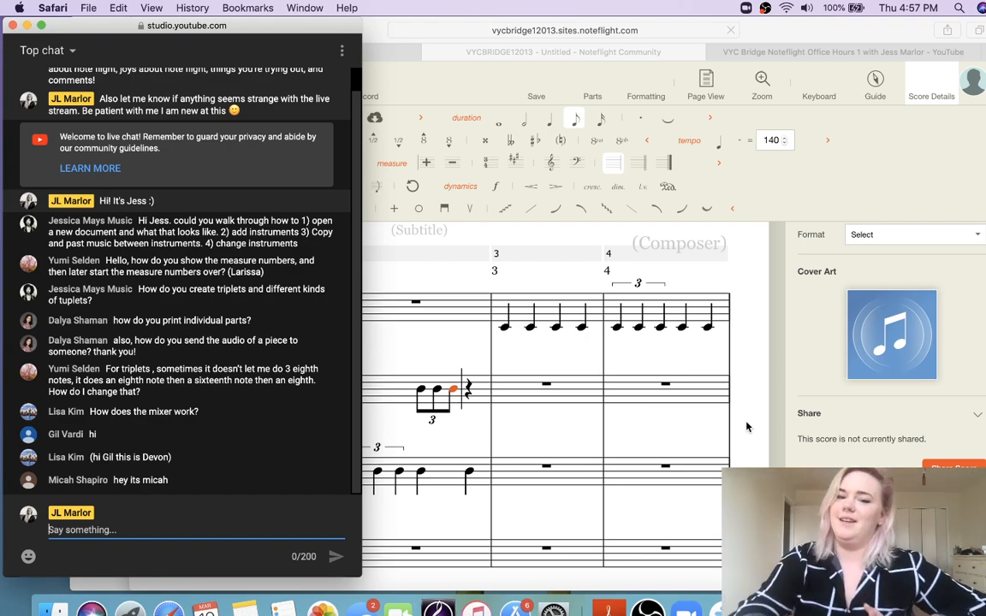
left_click(463, 435)
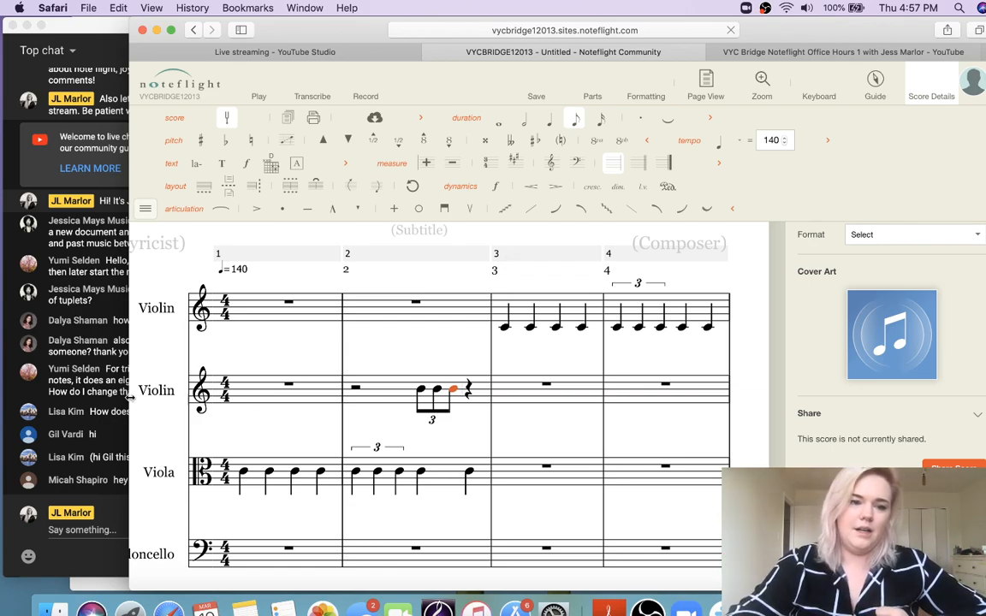
left_click(64, 410)
left_click(516, 240)
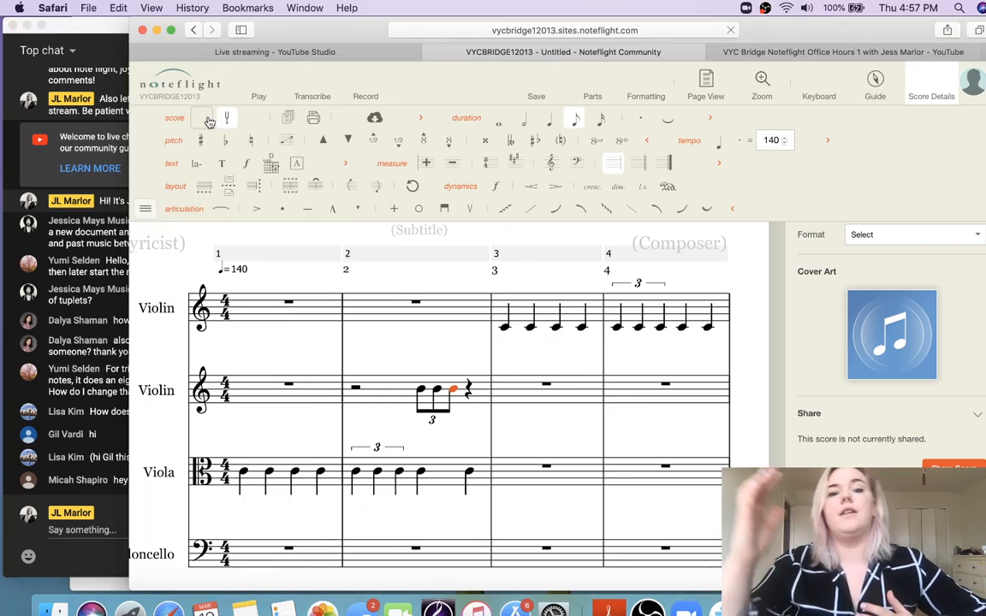
Play the score briefly, pause the playback, and close the score details
left_click(261, 81)
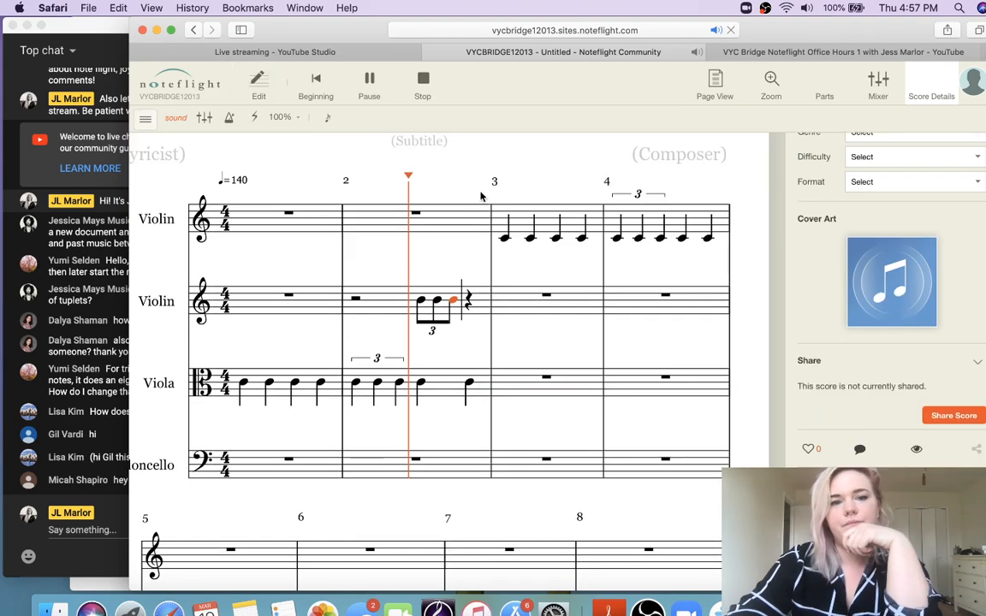
left_click(377, 90)
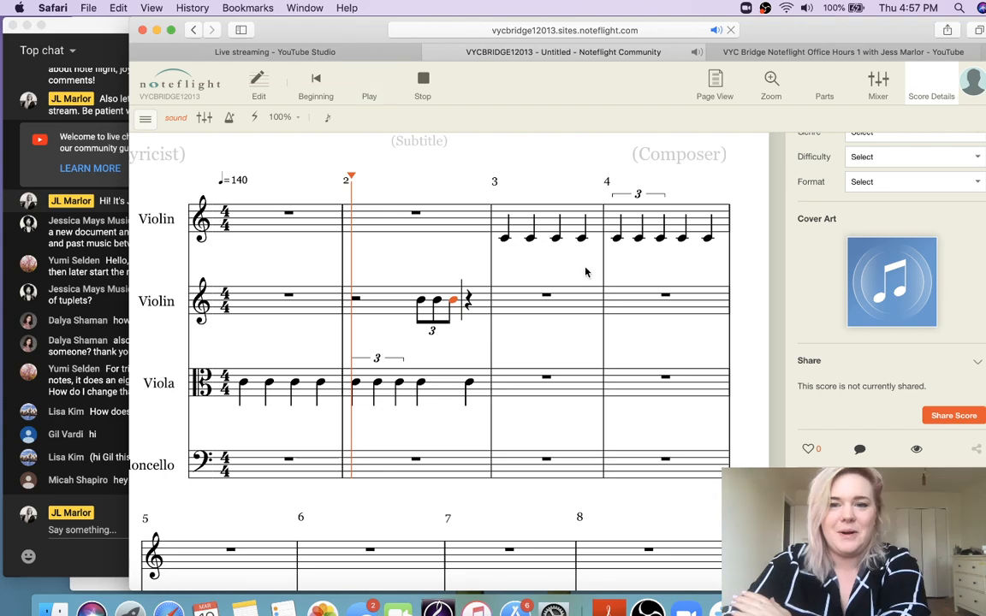
scroll(585, 272, "up", 2)
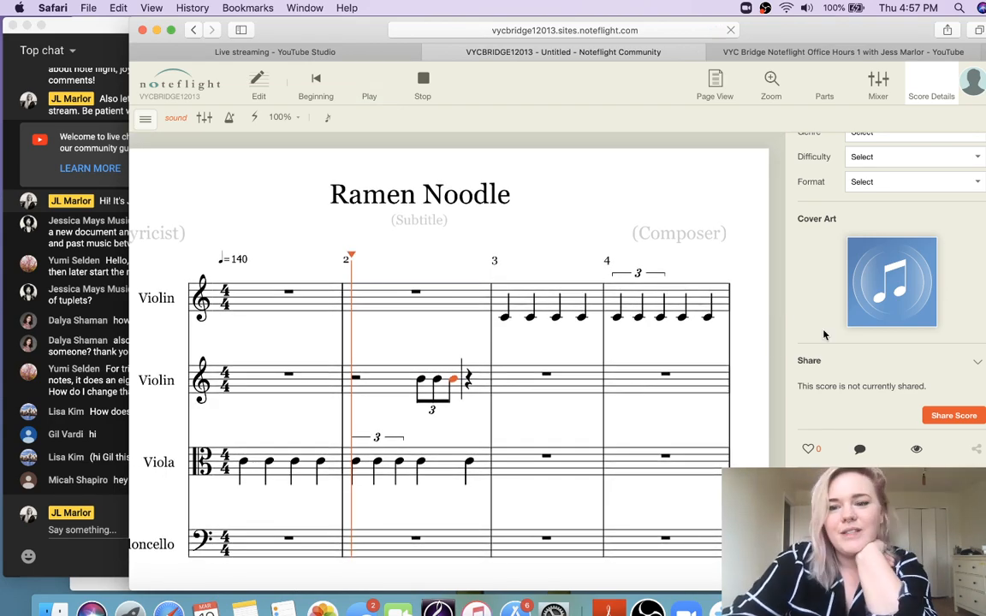
left_click(931, 86)
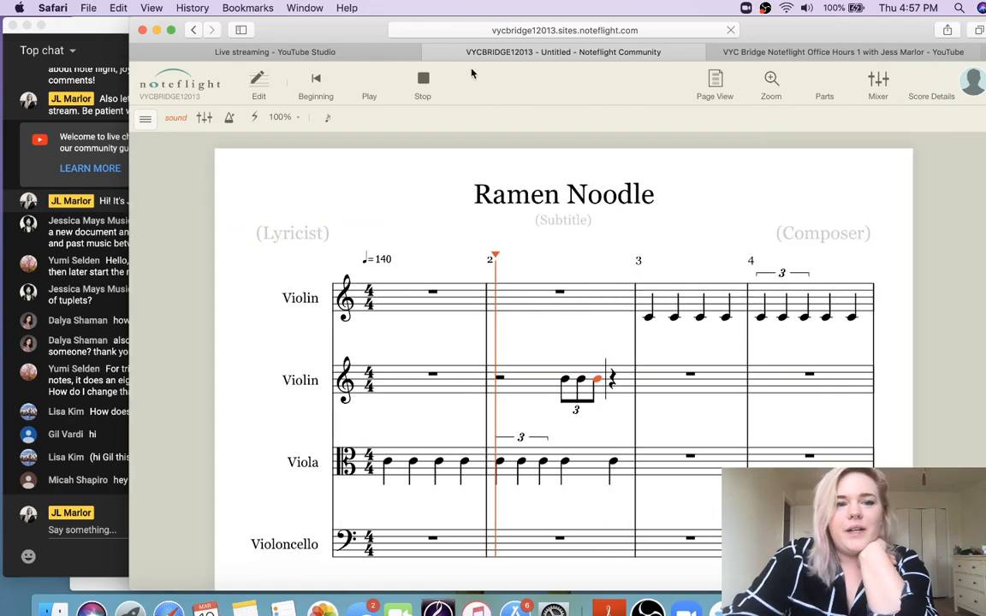
Switch to score editing and back to playback, pause it, and check the mixer question in the live chat
left_click(260, 86)
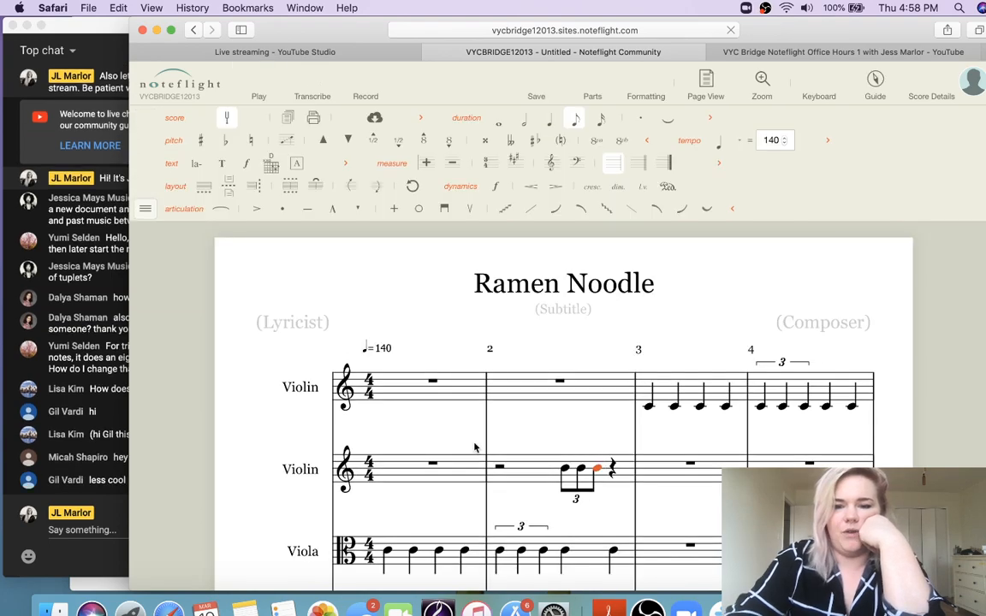
left_click(256, 93)
key("space")
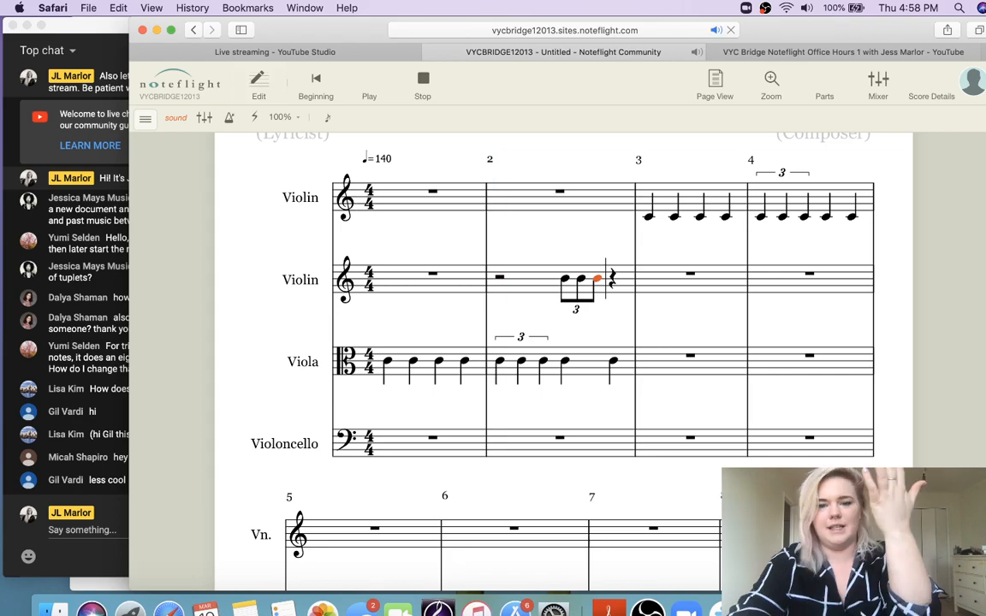
left_click(118, 392)
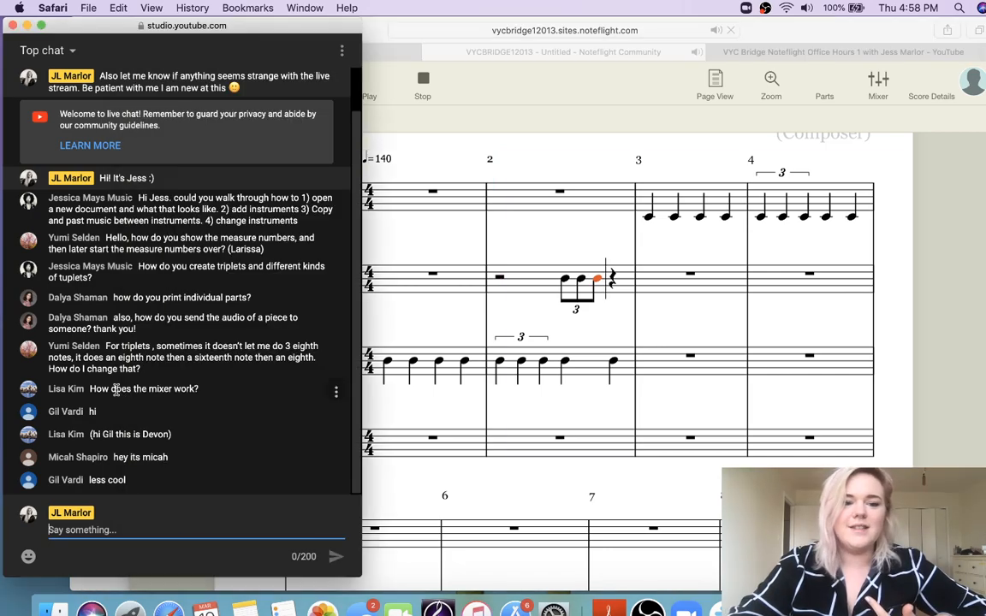
left_click(590, 163)
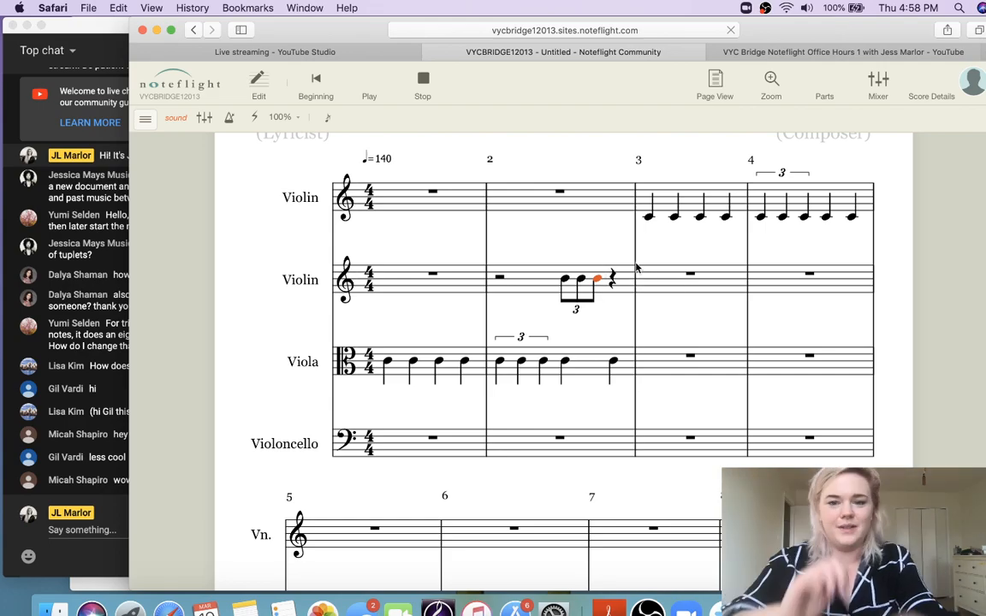
Display the playback mixer and lower the volumes of both violin parts and the viola part
scroll(564, 267, "up", 3)
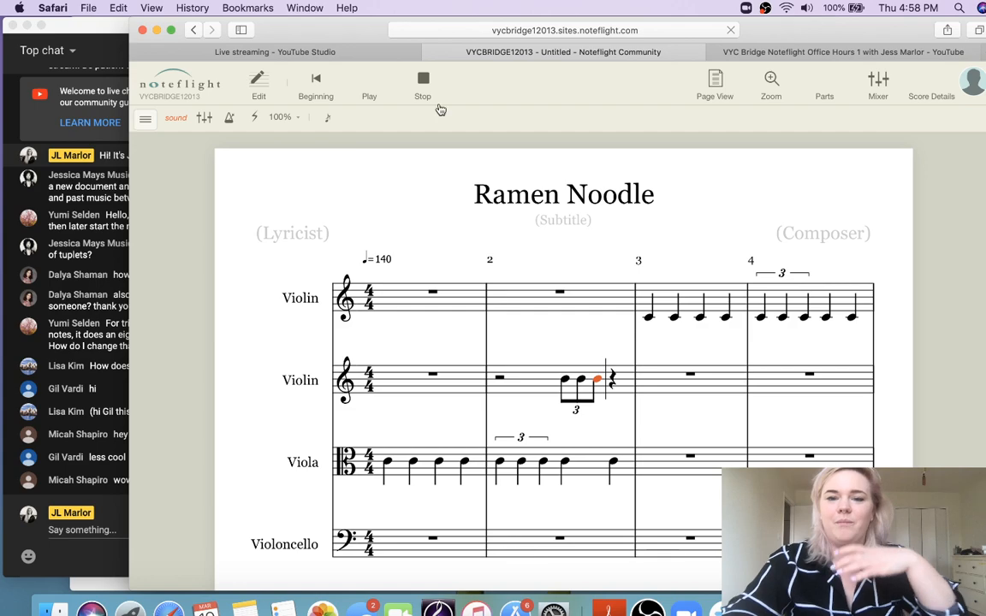
left_click(213, 122)
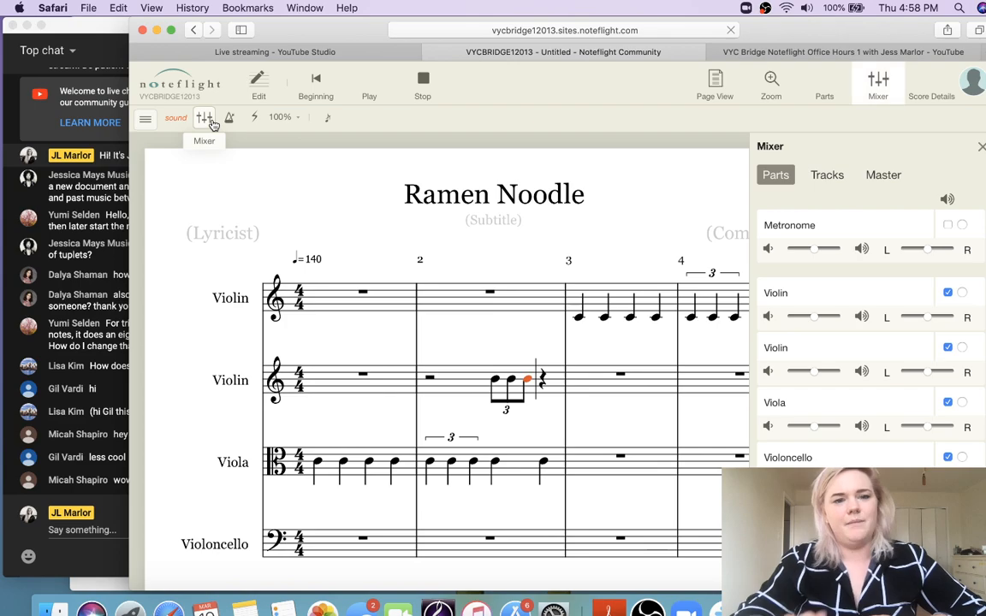
scroll(579, 275, "right", 3)
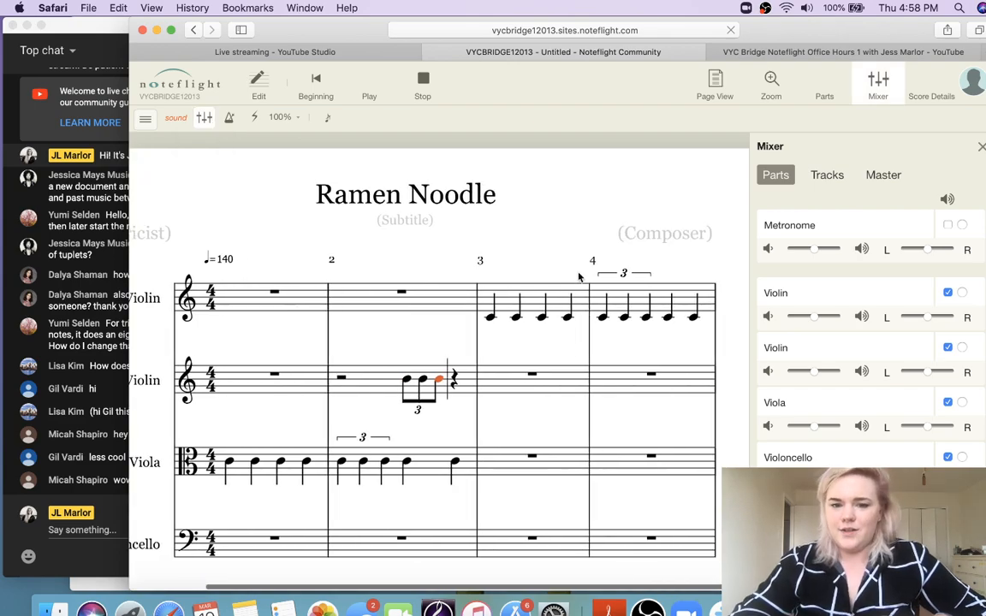
scroll(579, 276, "left", 2)
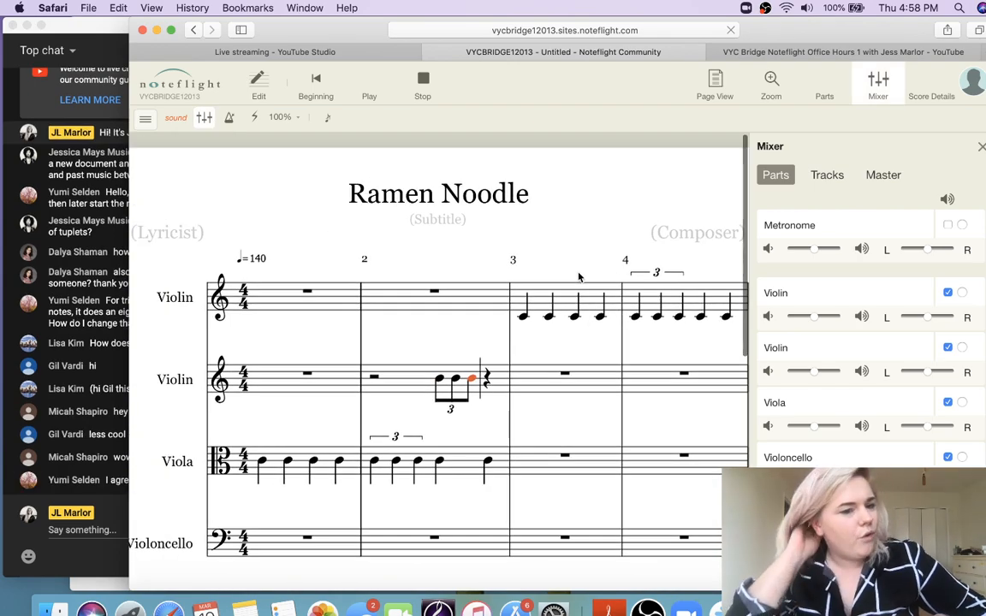
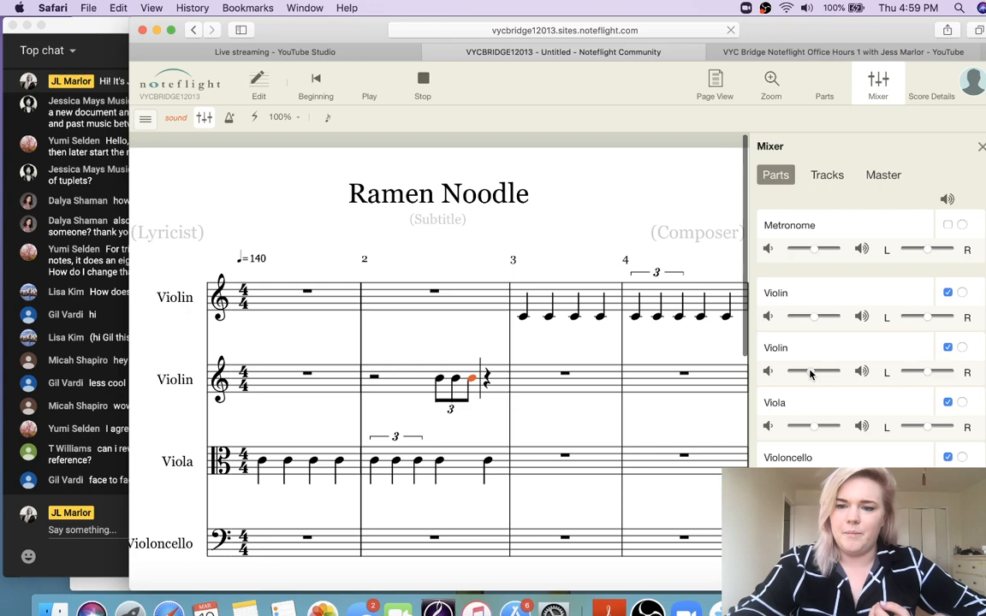
left_click_drag(811, 371, 801, 372)
left_click_drag(814, 426, 804, 427)
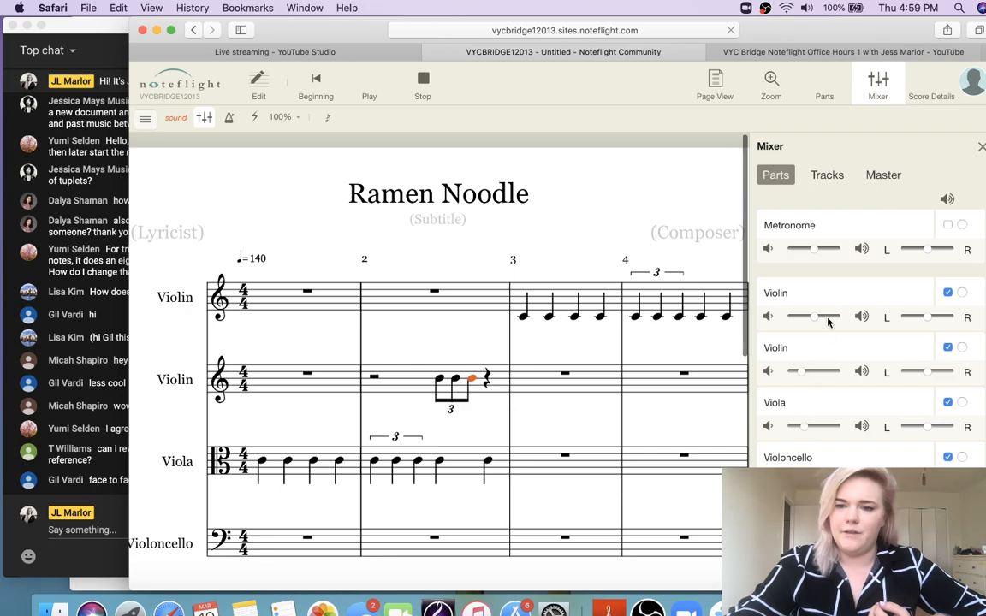
left_click_drag(815, 317, 805, 317)
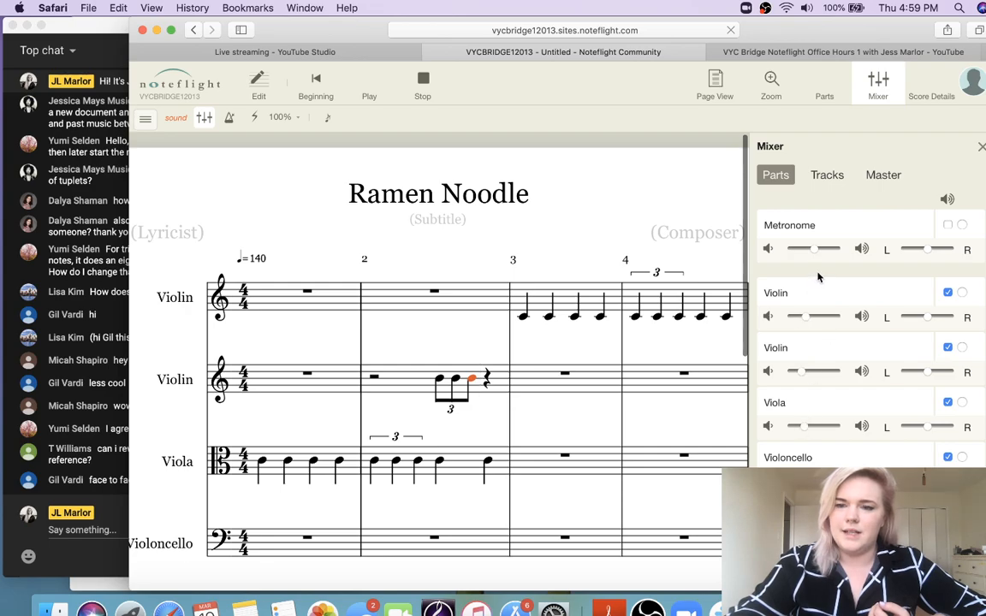
mouse_move(814, 249)
left_mouse_down()
mouse_move(806, 250)
mouse_move(814, 250)
left_mouse_up()
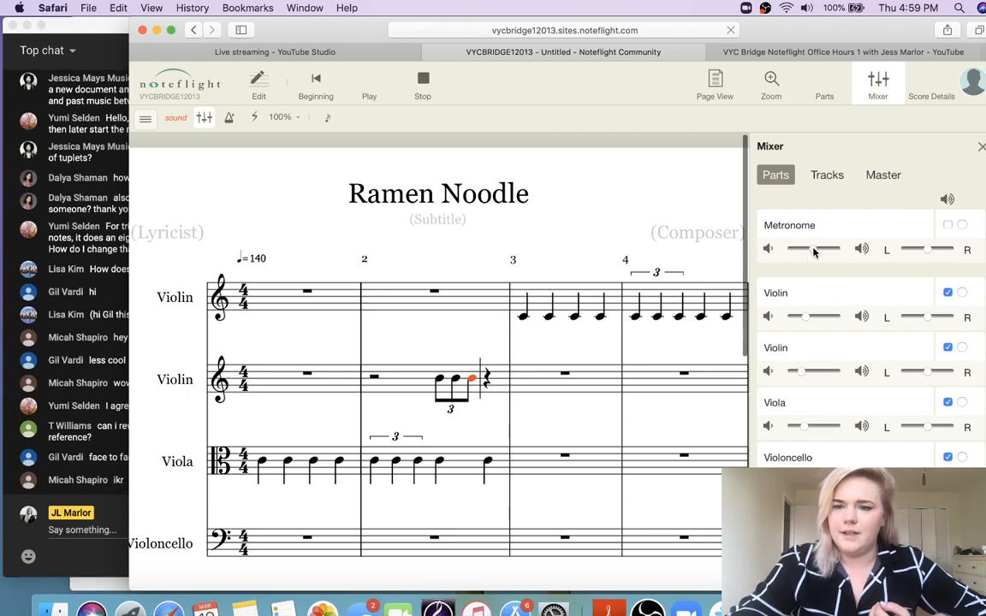
Raise the volumes of both violin parts and the viola part to mid-level and play the score from the beginning
left_click_drag(805, 317, 815, 317)
left_click_drag(801, 371, 815, 372)
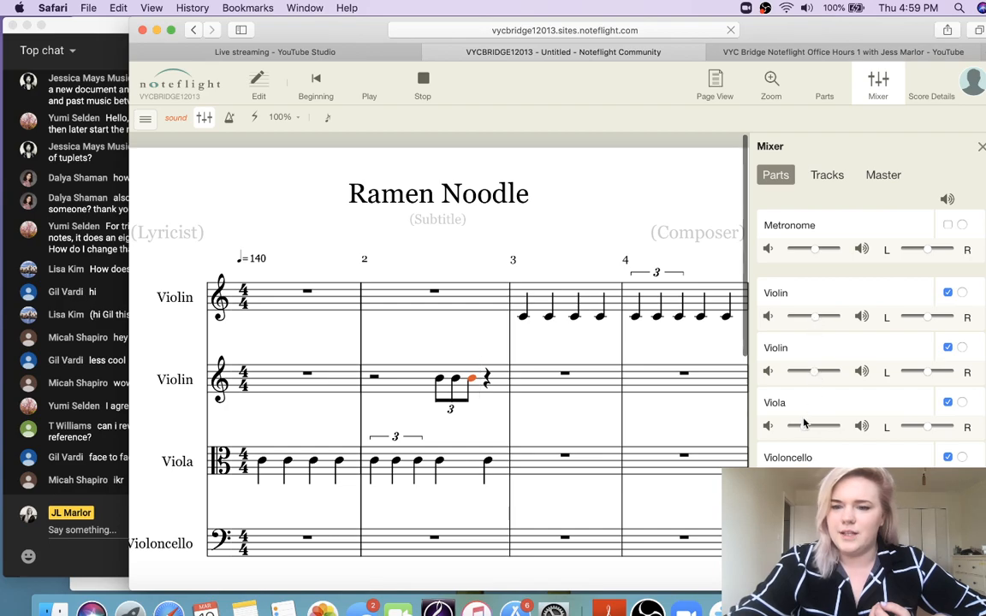
left_click_drag(802, 426, 814, 425)
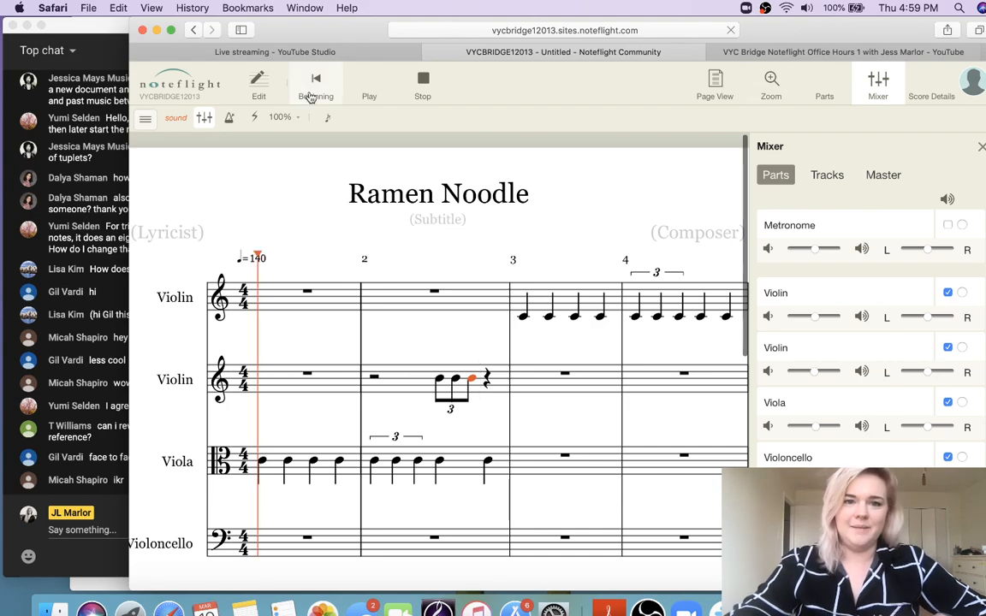
left_click(369, 85)
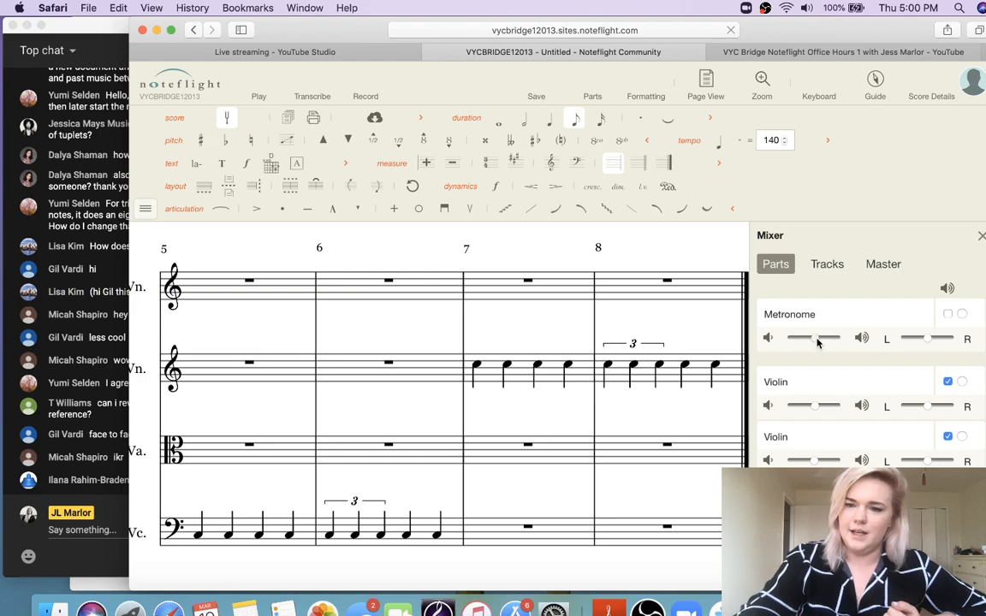
In score editing mode, lower the mixer volumes of the metronome and both violin parts
left_click_drag(816, 339, 795, 339)
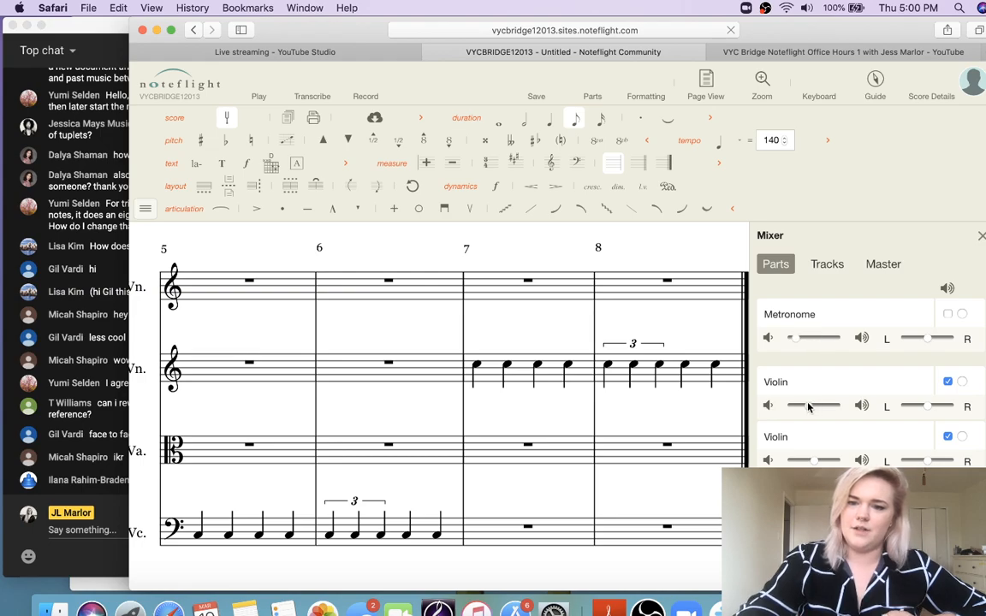
left_click_drag(809, 407, 793, 406)
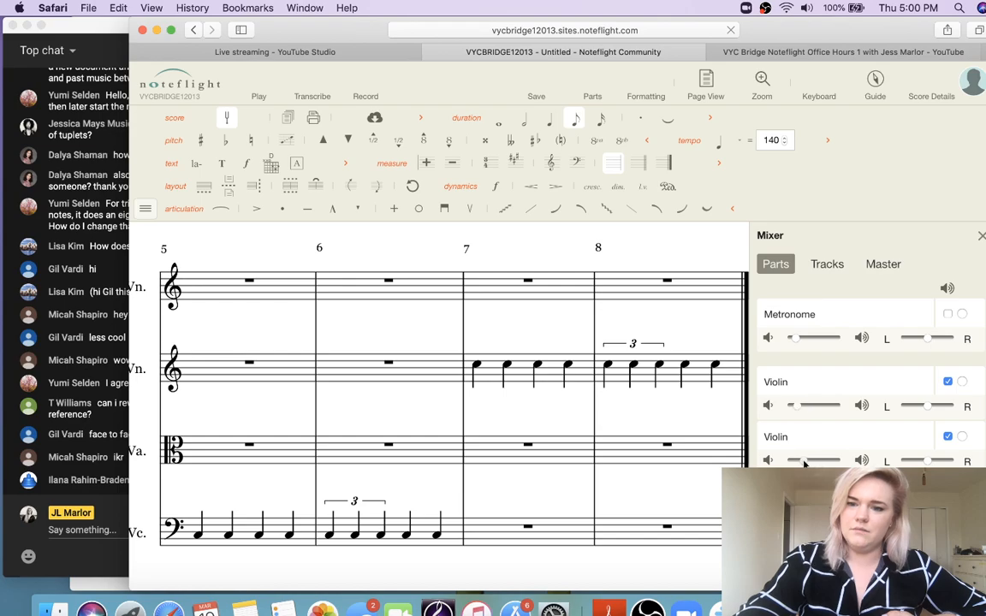
left_click_drag(804, 460, 794, 460)
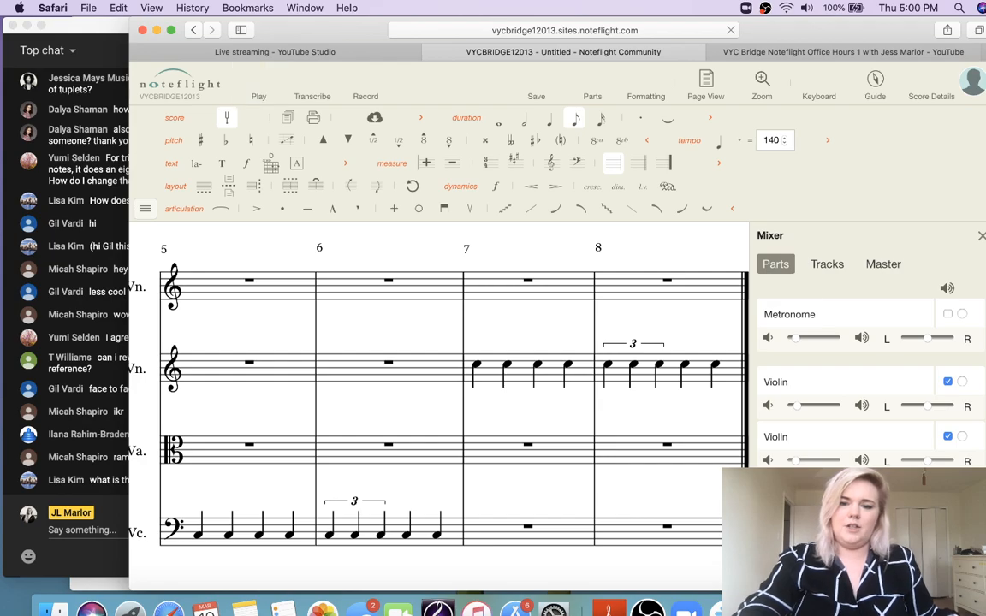
left_click(257, 90)
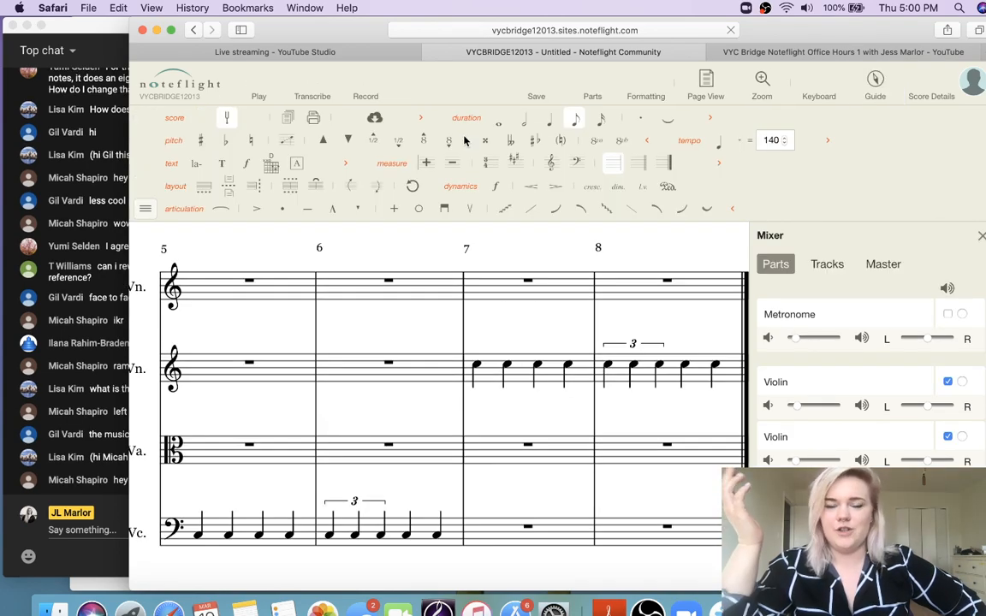
Check the viewers' latest live chat messages and return to the beginning of the score
left_click(103, 248)
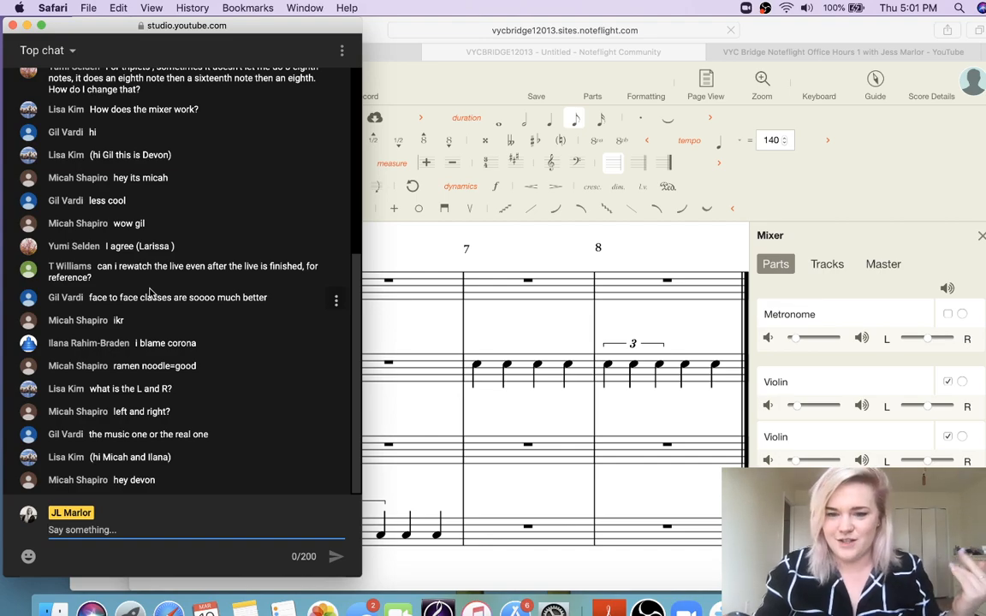
left_click(396, 246)
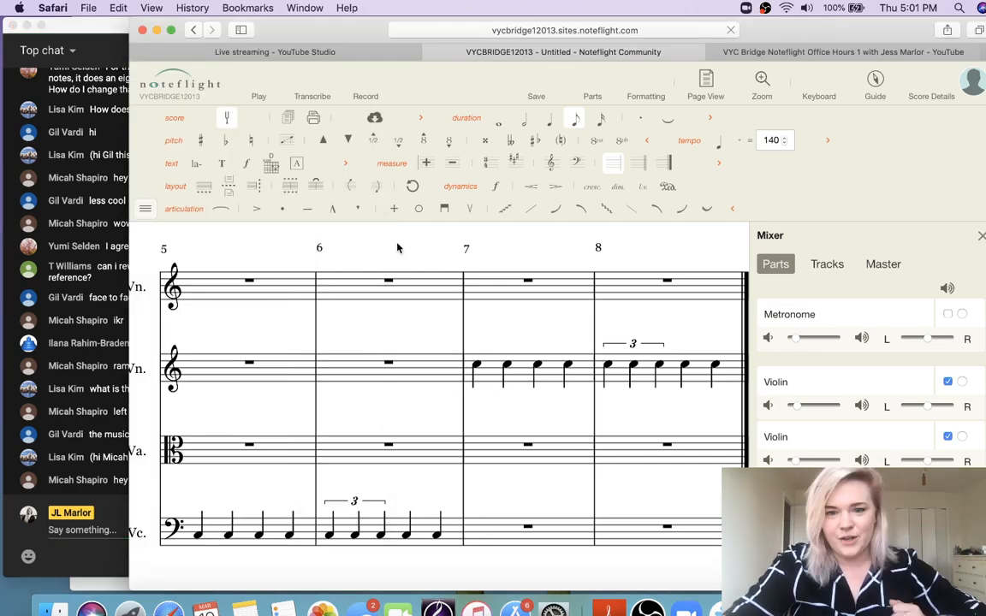
scroll(397, 247, "up", 5)
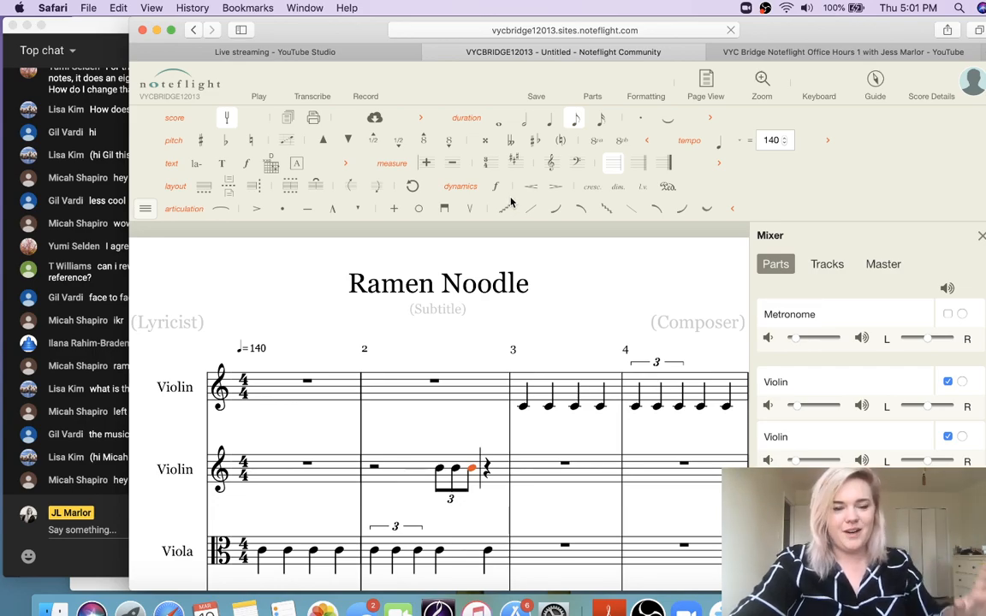
left_click(99, 366)
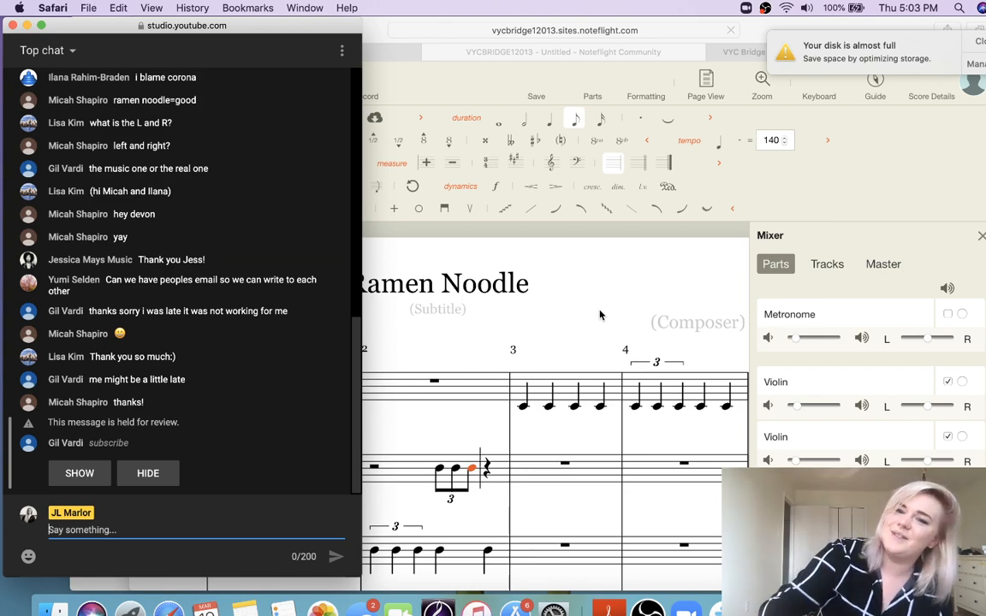
left_click(802, 33)
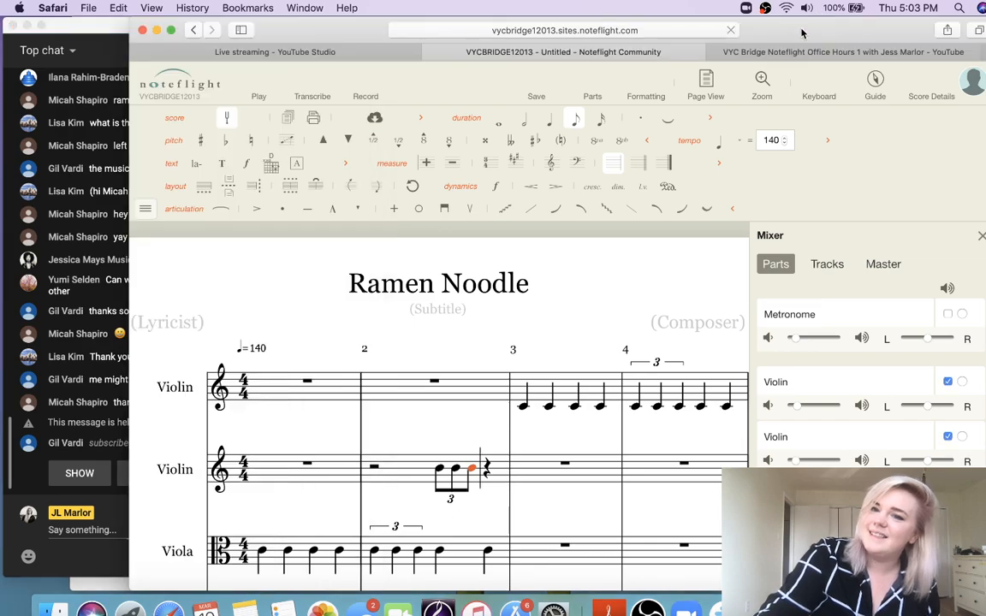